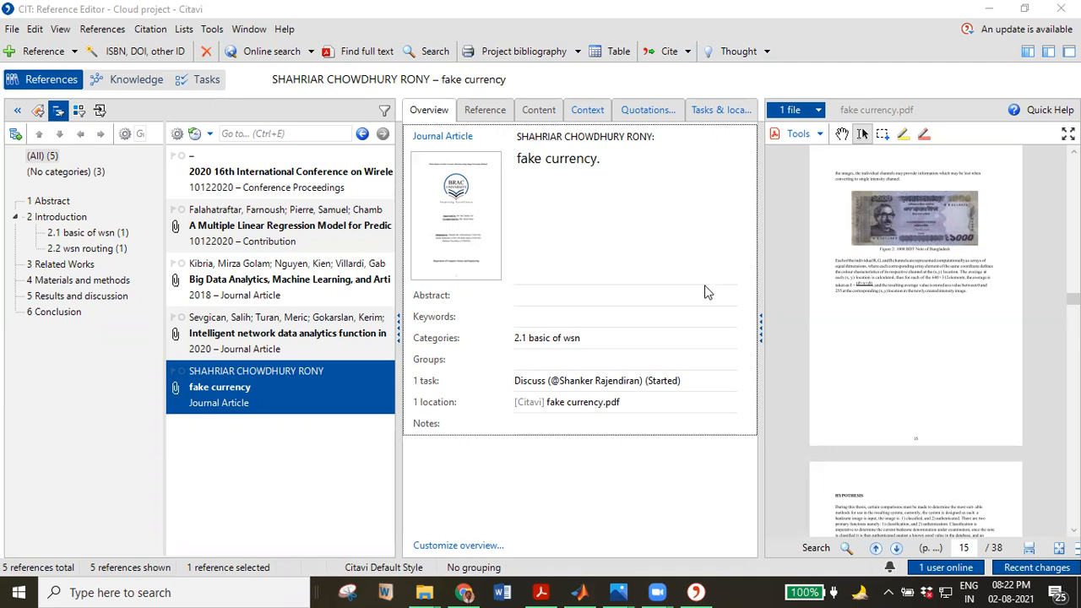
Open the Add database or catalog dialog from Citavi's Online Search window.
left_click(272, 56)
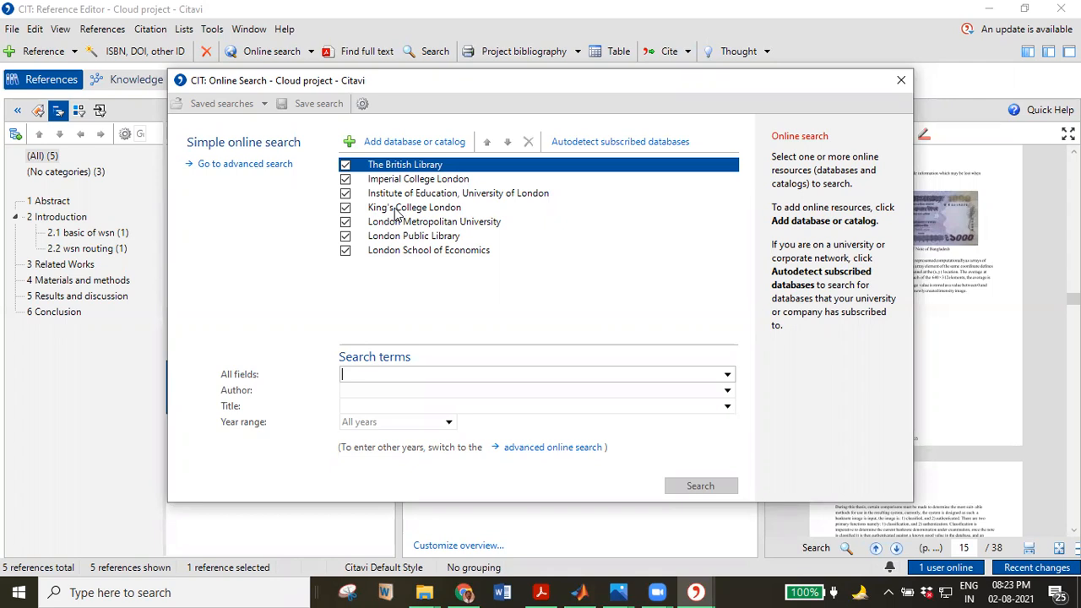
left_click(405, 143)
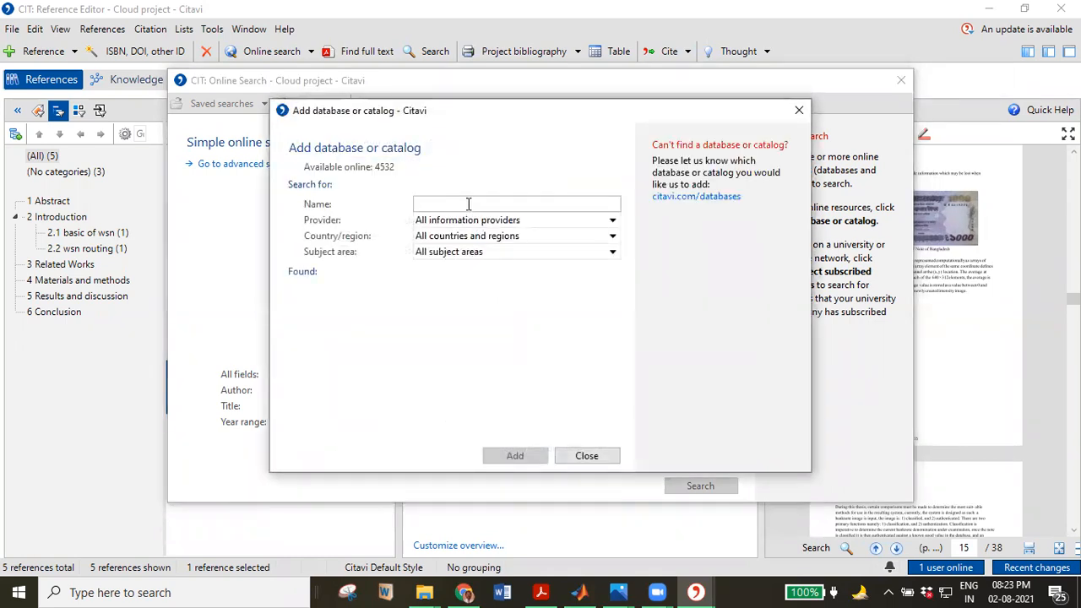
Try the database name filter with 'li', then change it to 'l'.
left_click(467, 204)
type("li")
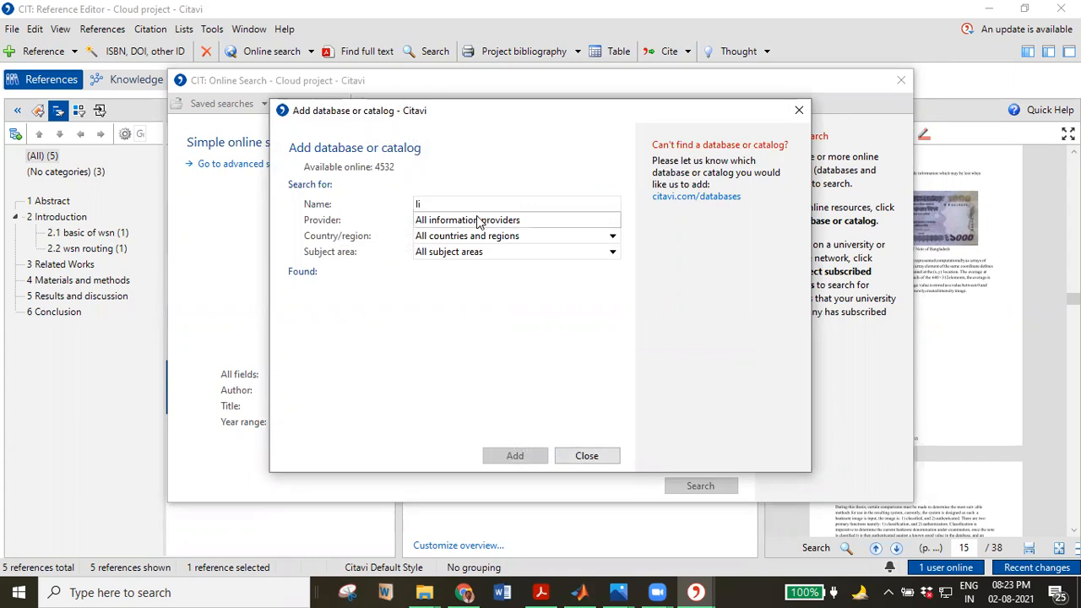
left_click(479, 221)
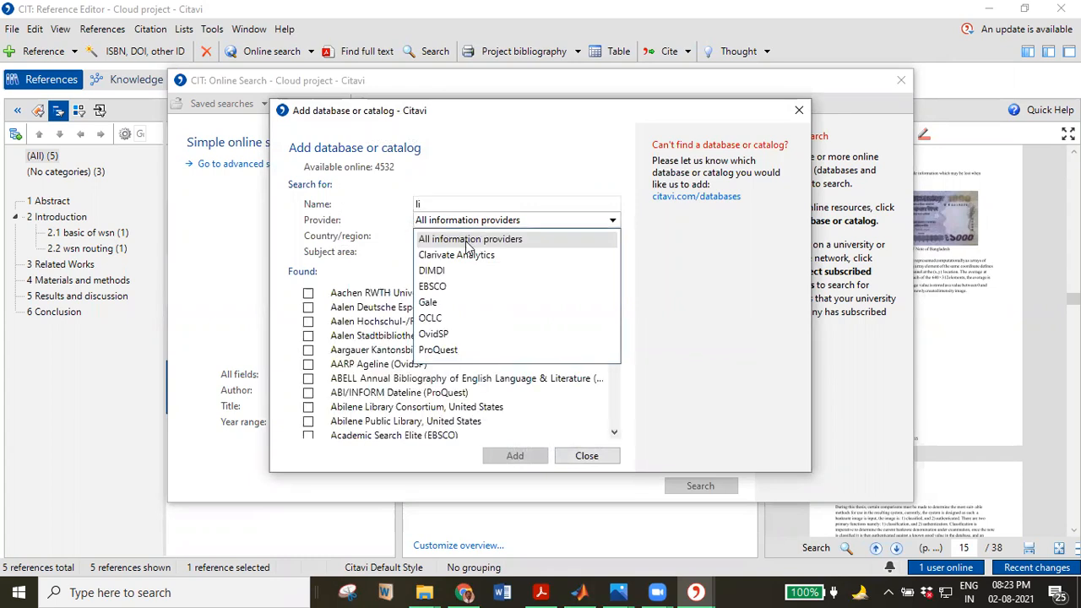
left_click(385, 276)
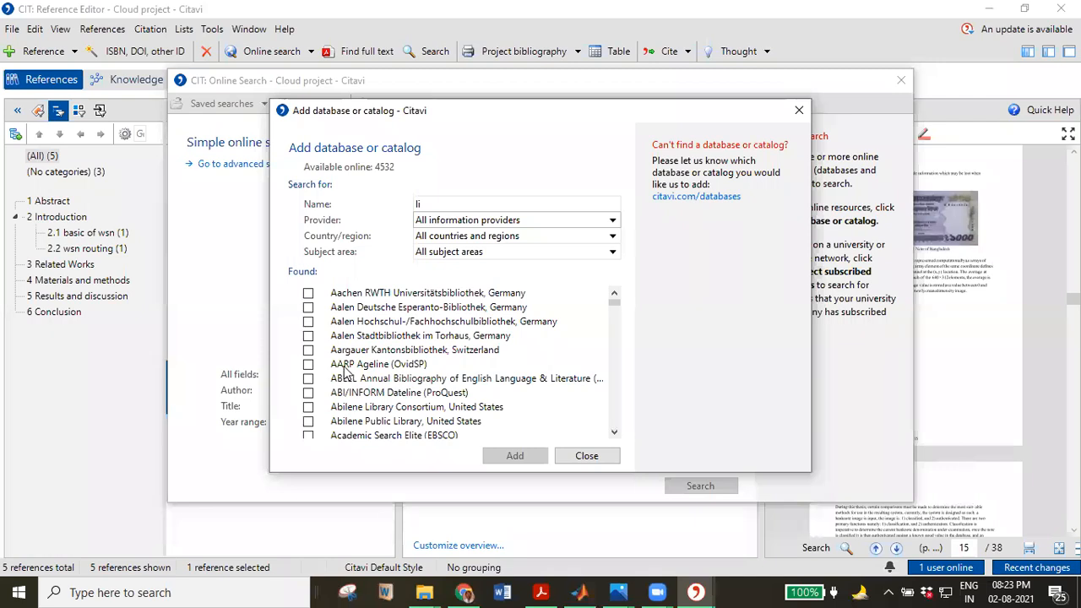
left_click(455, 204)
key("BackSpace")
key("BackSpace")
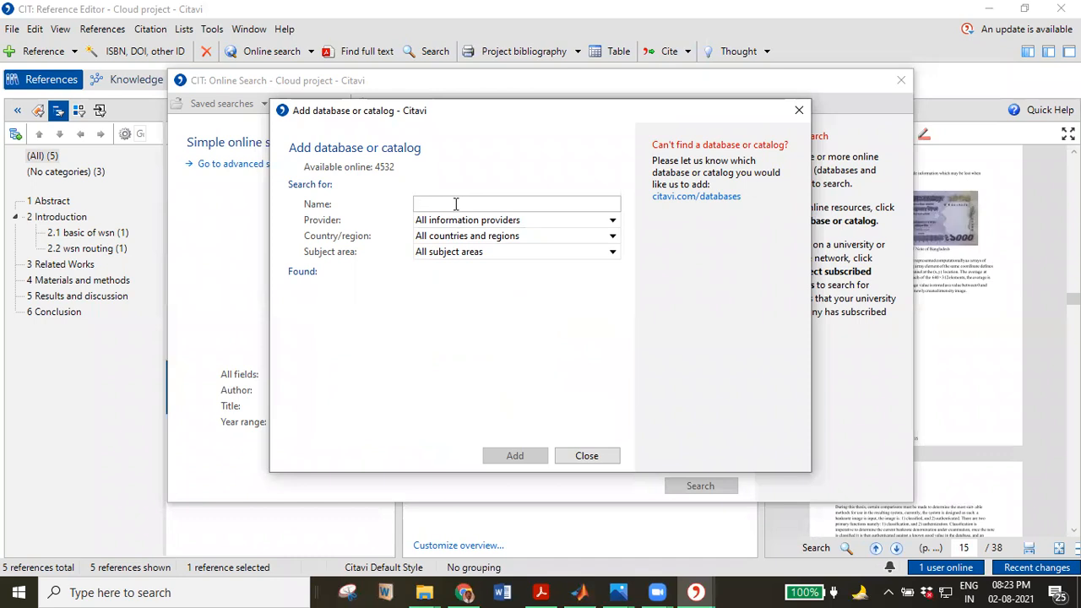
type("l")
Filter databases by Australia, Clarivate Analytics and Earth Sciences, with name 'qw'.
left_click(473, 241)
left_click(457, 288)
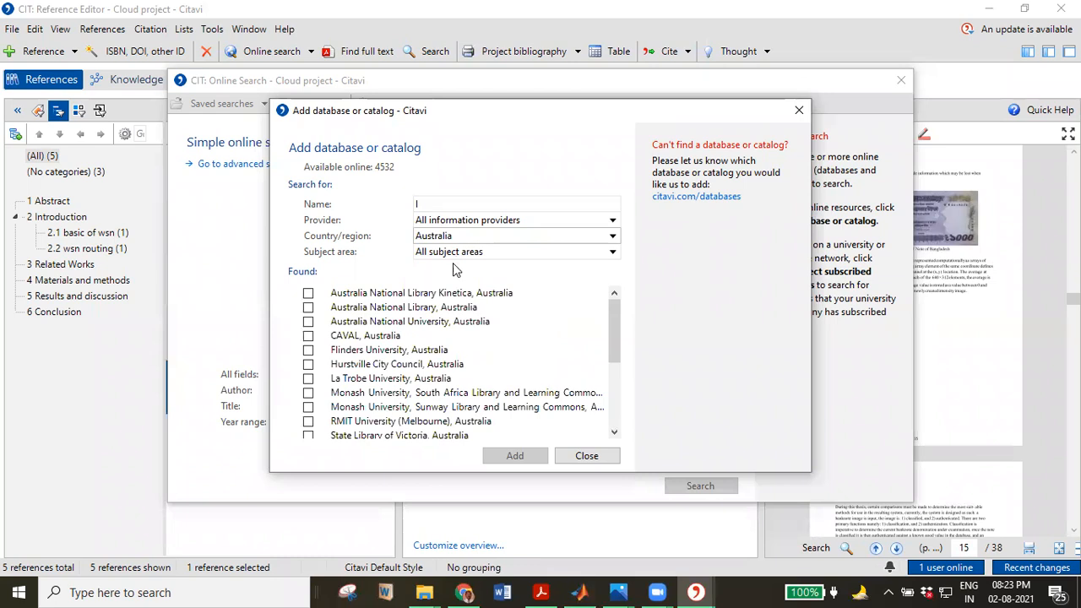
left_click(480, 221)
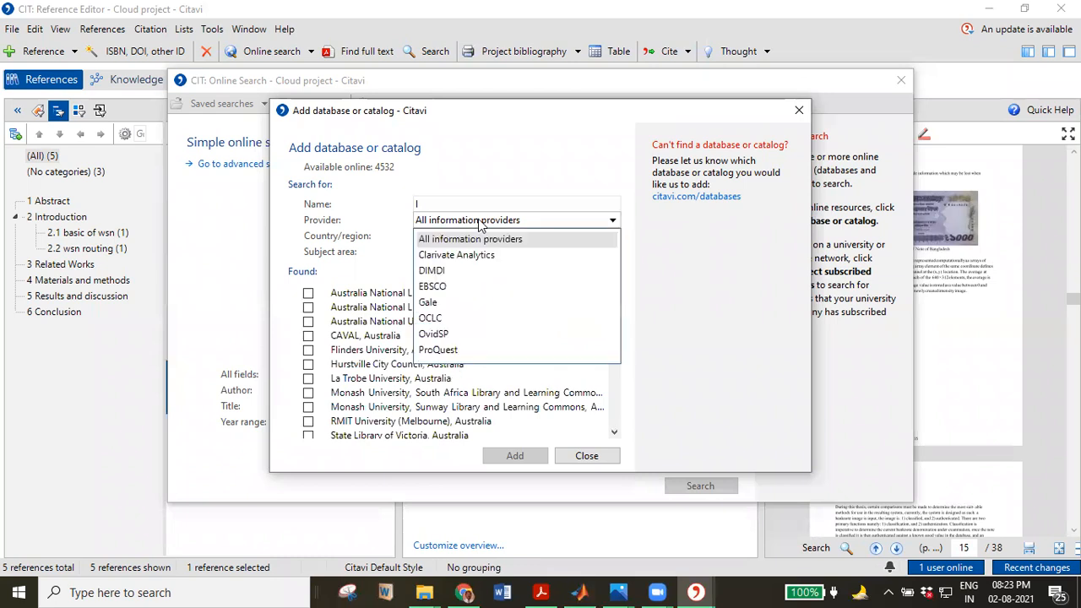
left_click(441, 255)
left_click(441, 255)
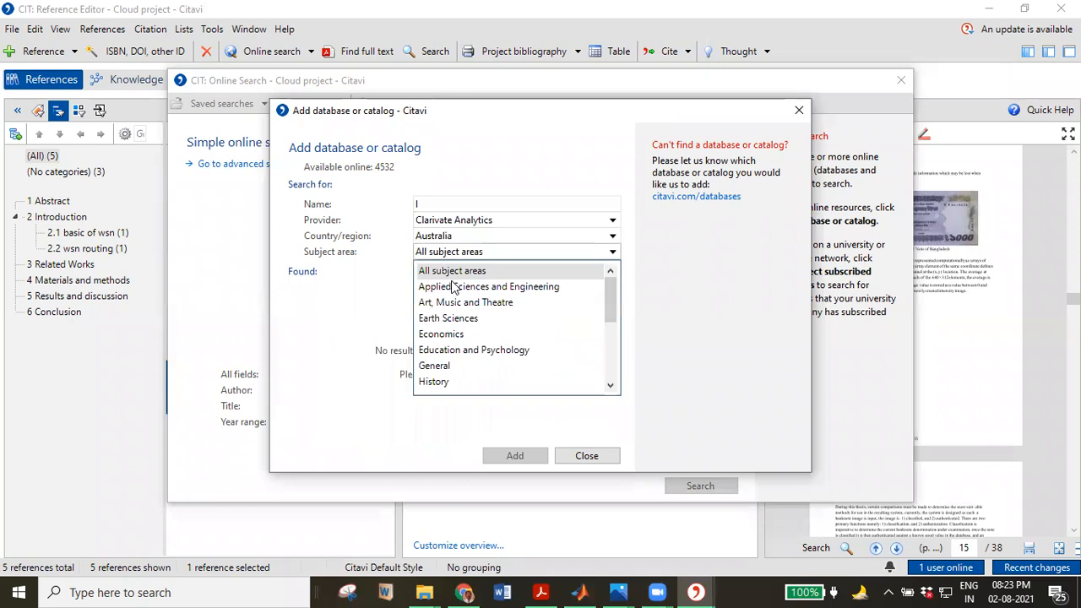
left_click(453, 321)
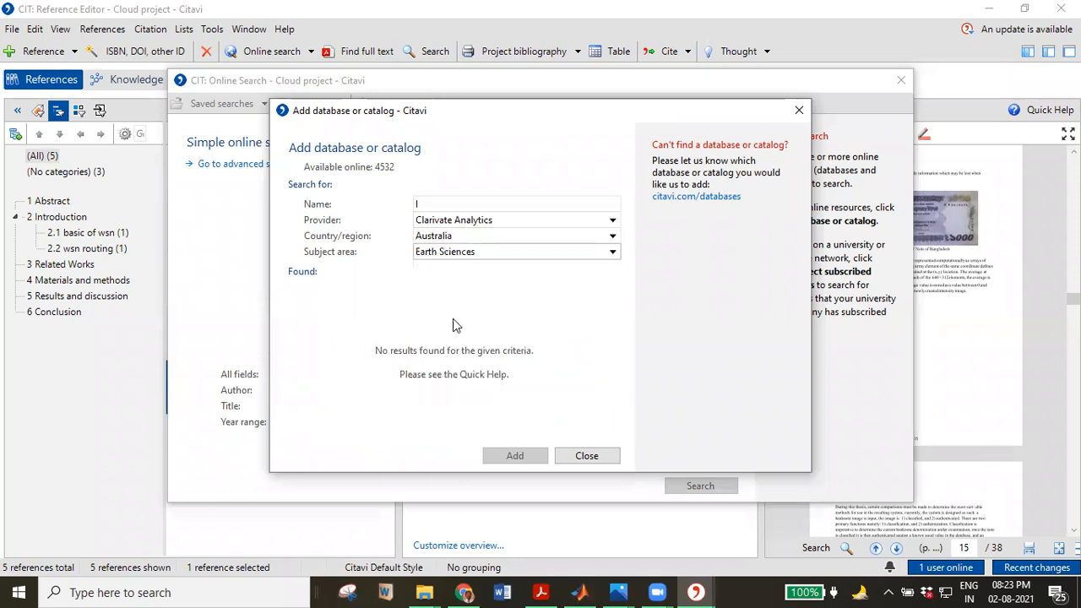
left_click(476, 206)
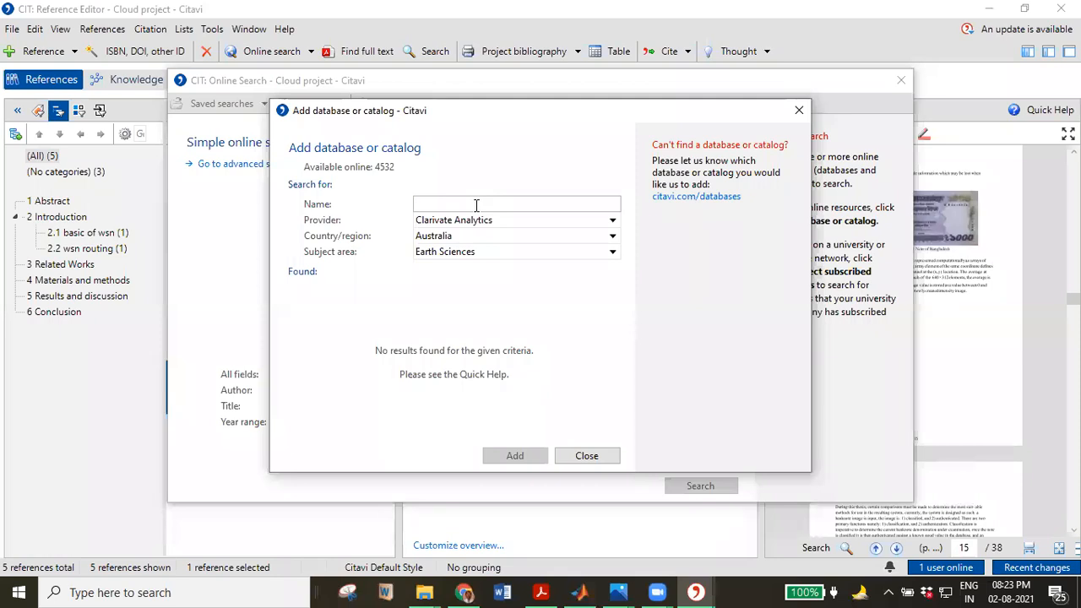
type("qw")
Filter the catalog to provider EBSCO with all countries, all subject areas and an empty name.
left_click(492, 222)
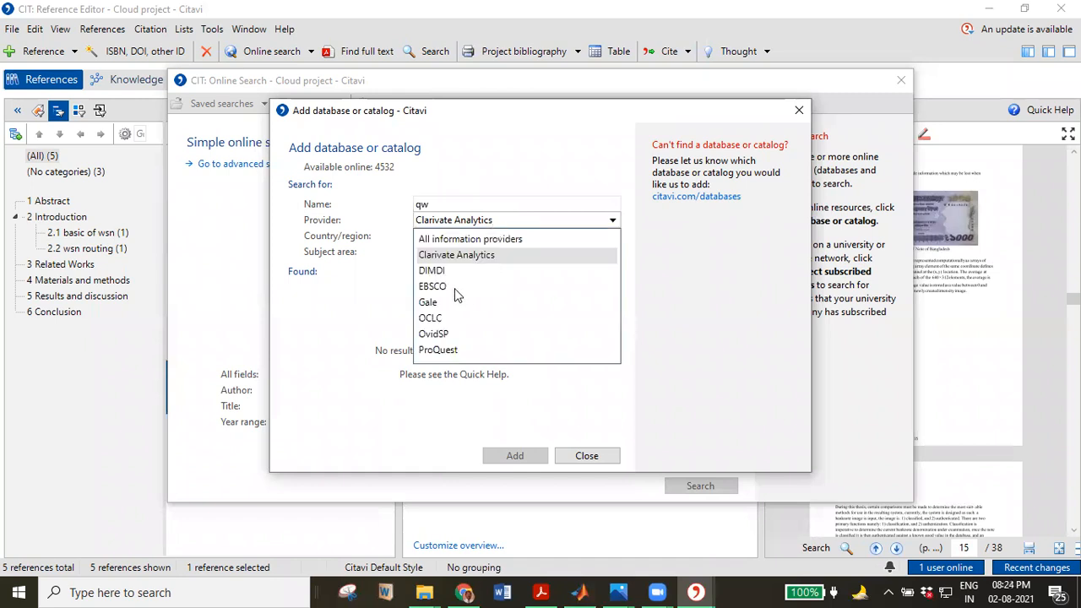
left_click(448, 292)
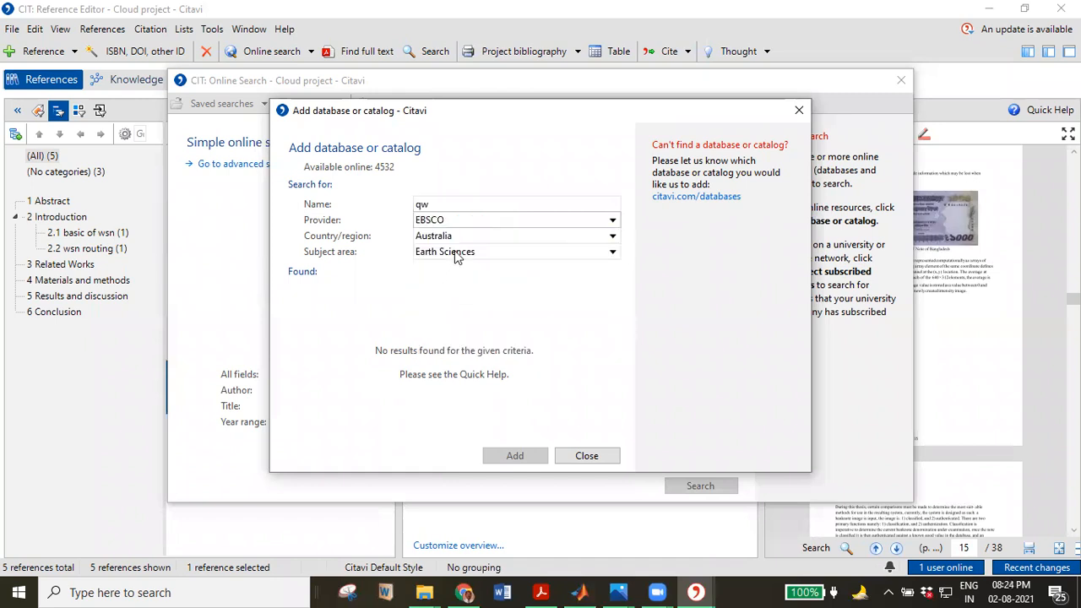
left_click(460, 237)
left_click(456, 258)
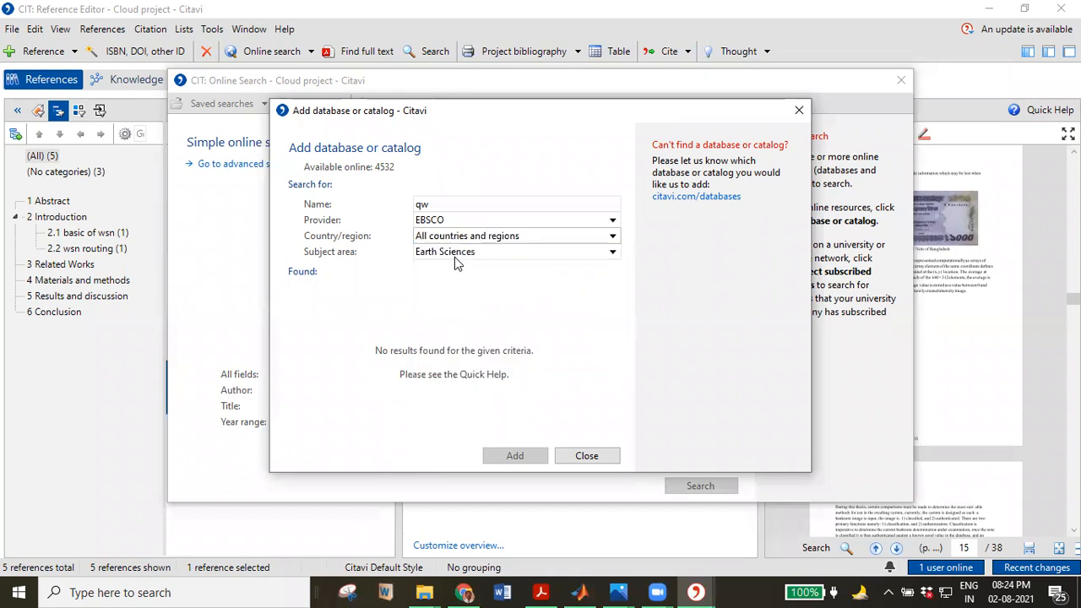
left_click(456, 258)
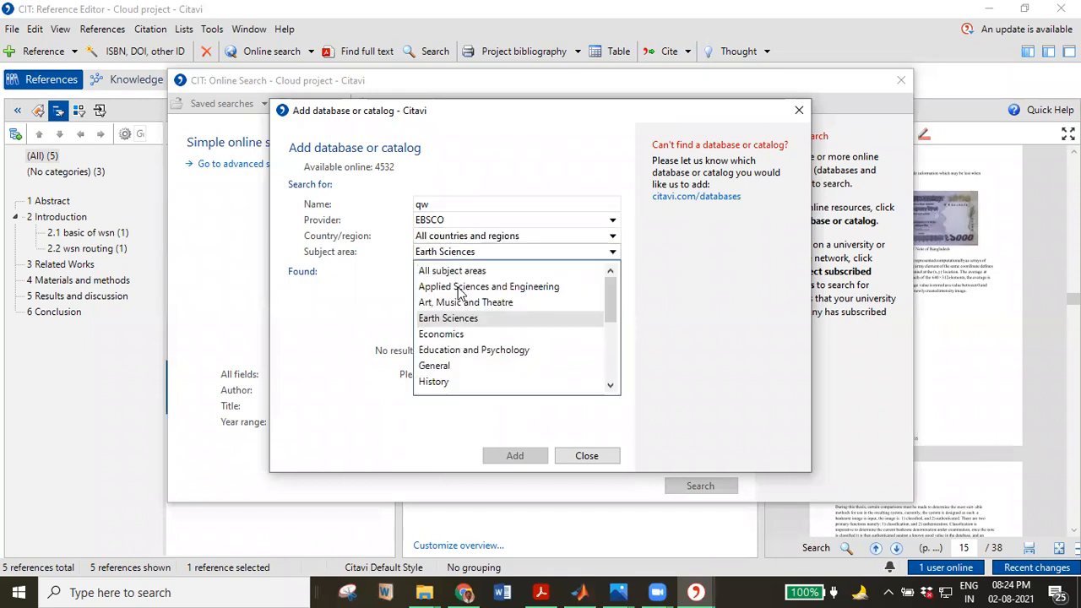
left_click(458, 271)
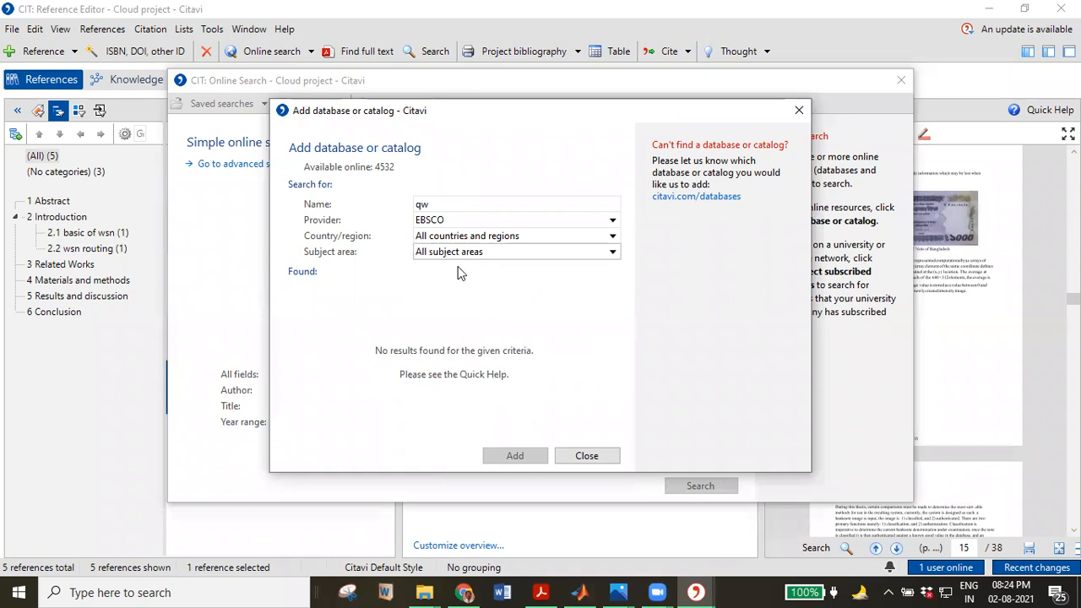
left_click(454, 221)
left_click(446, 203)
key("BackSpace")
key("BackSpace")
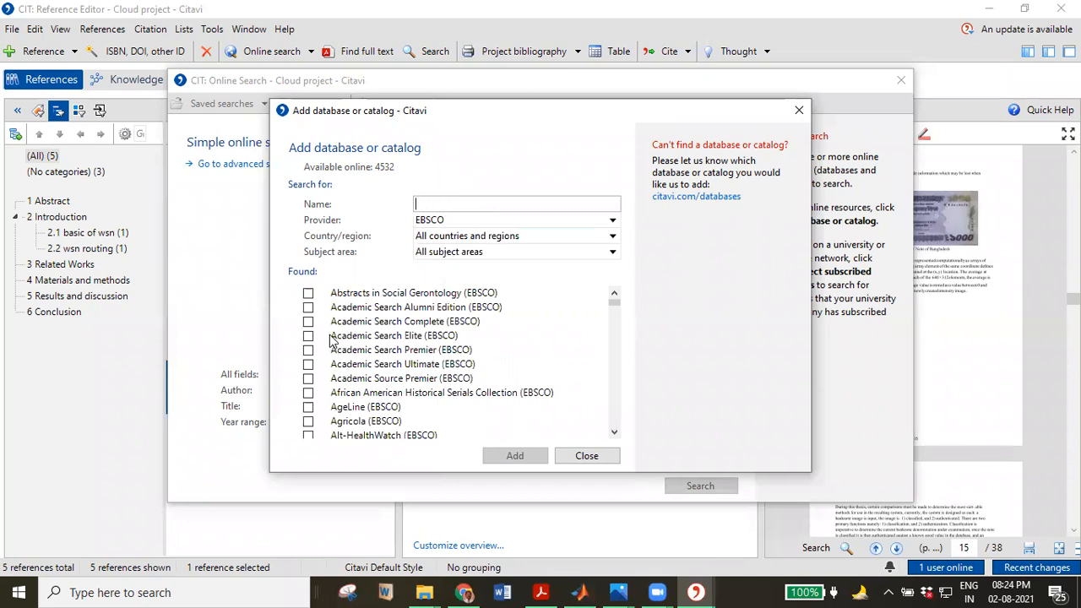
Tick the ten EBSCO databases from Abstracts in Social Gerontology to Agricola.
left_click(309, 296)
left_click(308, 307)
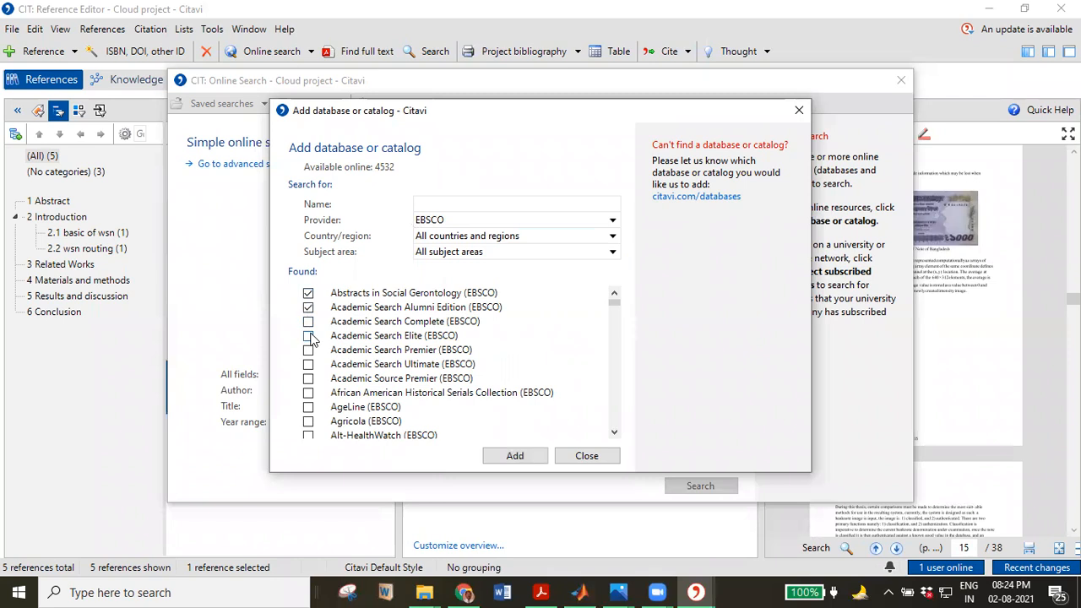
left_click(308, 321)
left_click(308, 336)
left_click(309, 349)
left_click(308, 378)
left_click(309, 364)
left_click(308, 393)
left_click(308, 407)
left_click(308, 421)
Add the ticked databases to the online search and close the catalog window.
scroll(338, 376, "down", 1)
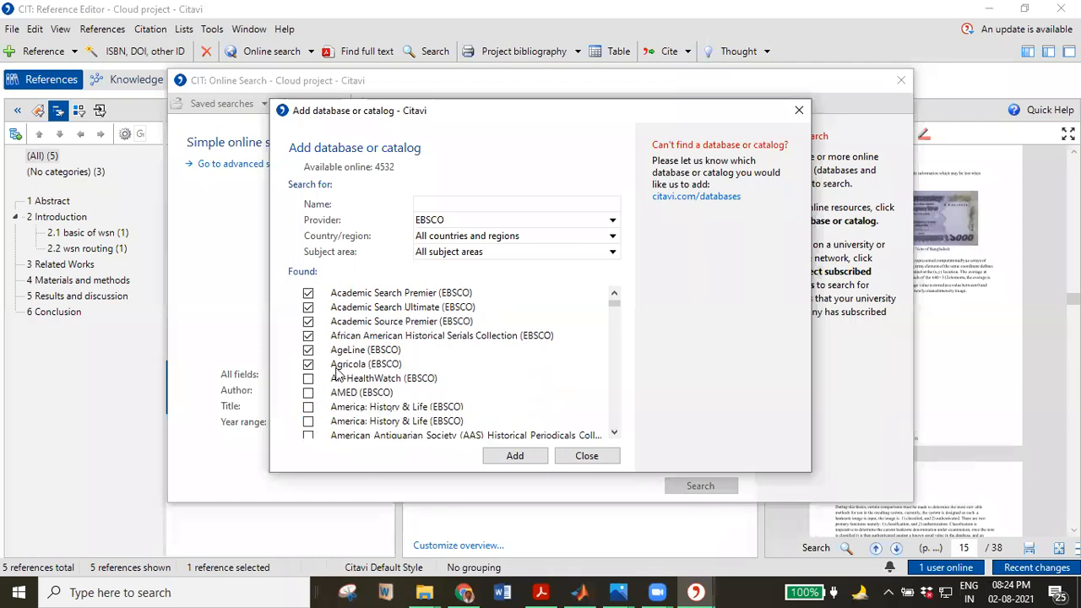
left_click(515, 460)
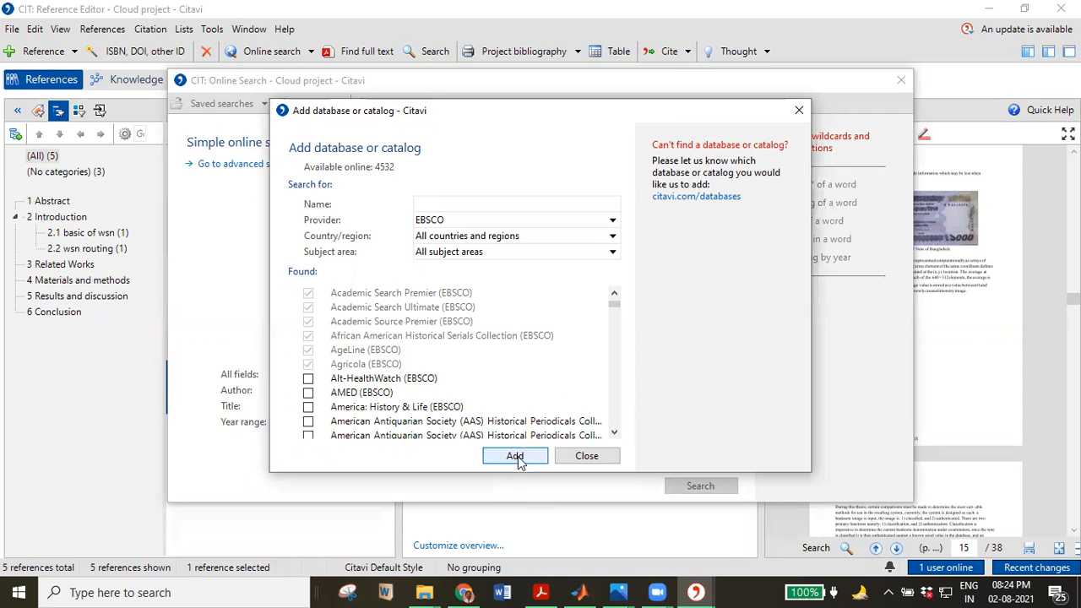
left_click(518, 460)
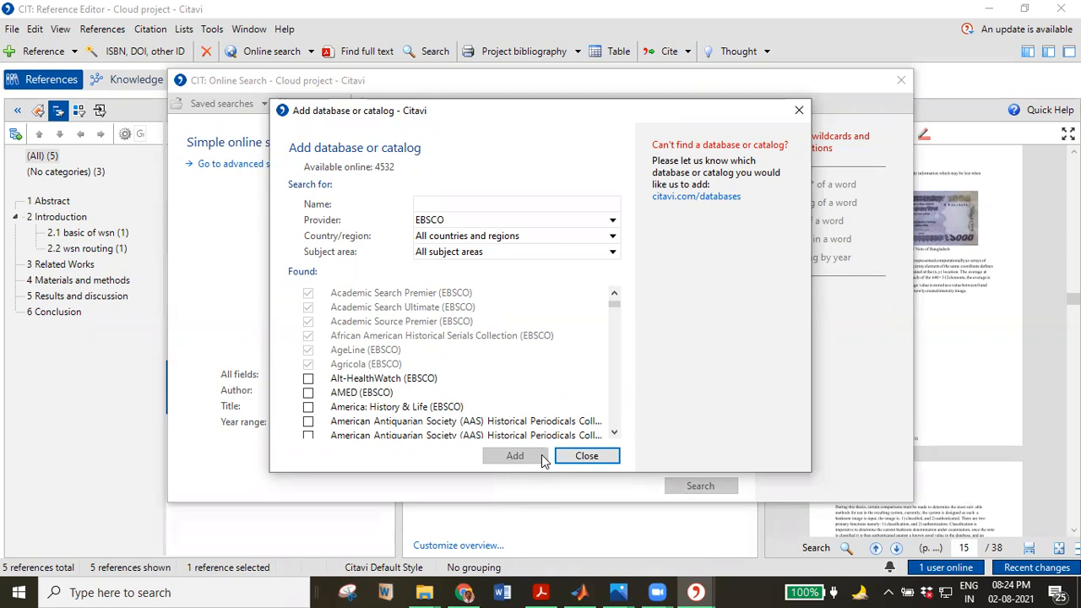
left_click(586, 457)
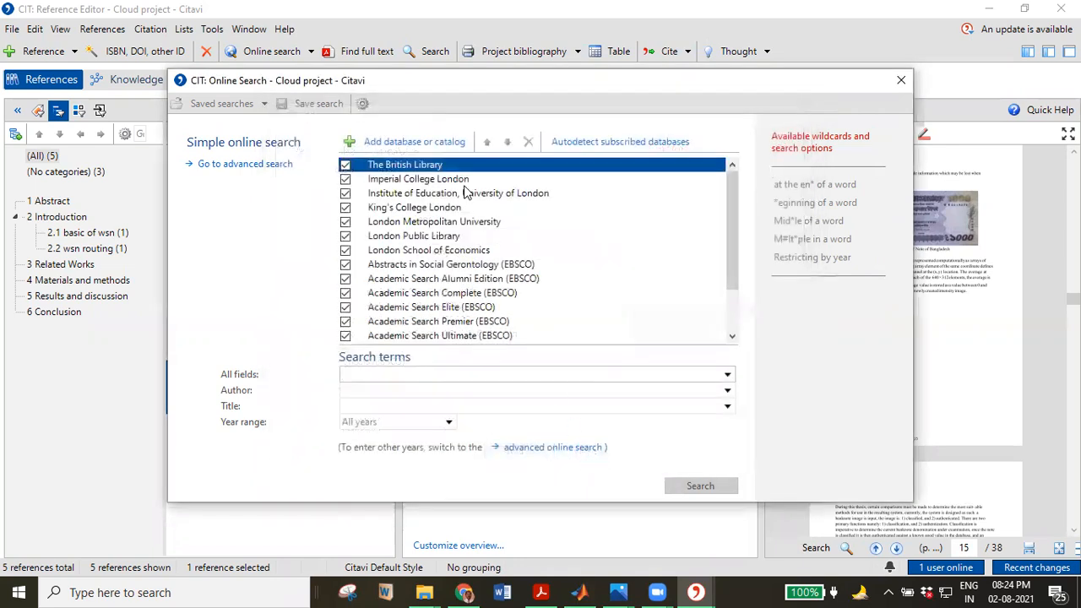
left_click_drag(733, 274, 735, 326)
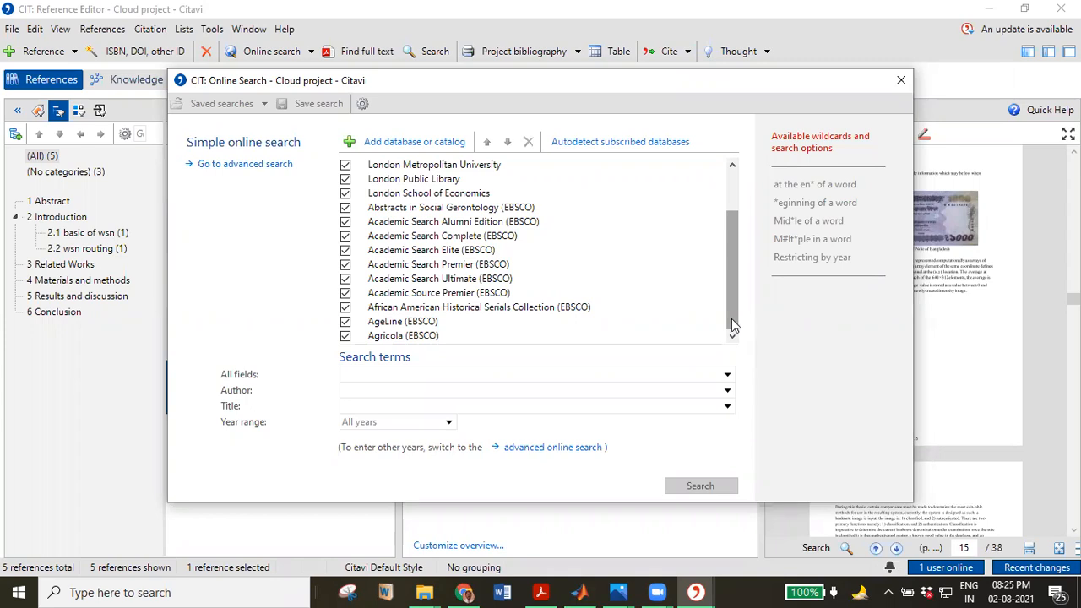
Enter 'wireless sensor network' as the All fields term and run the online search.
left_click(447, 377)
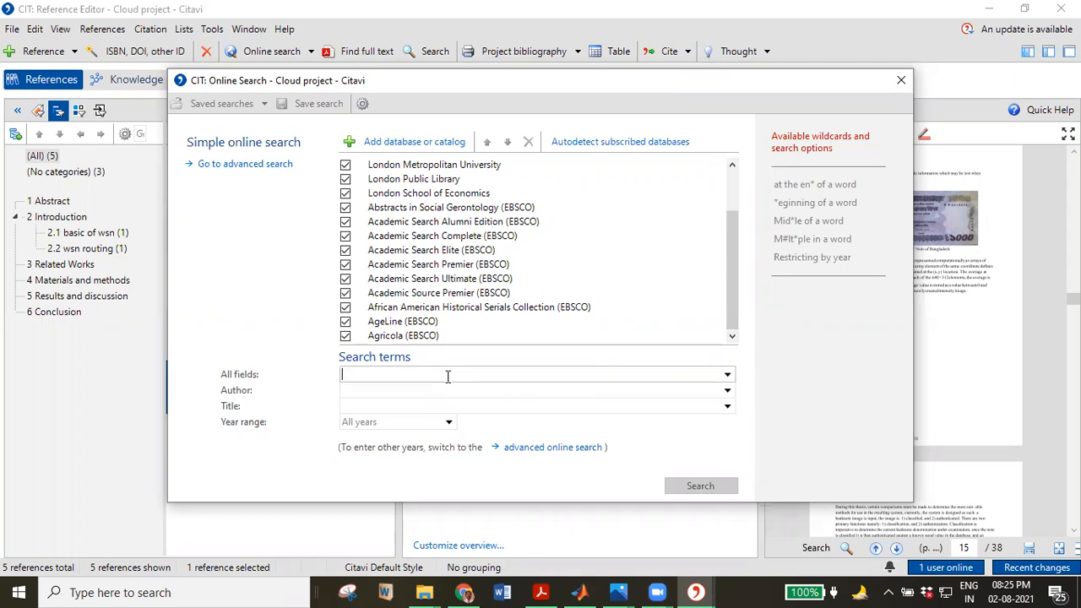
left_click_drag(734, 273, 742, 230)
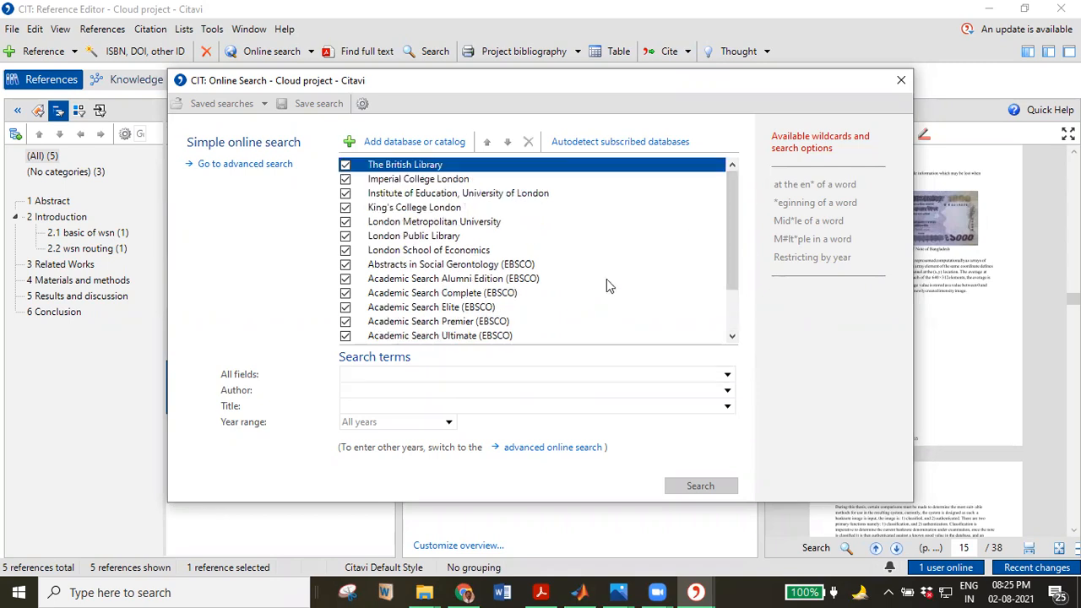
left_click(431, 376)
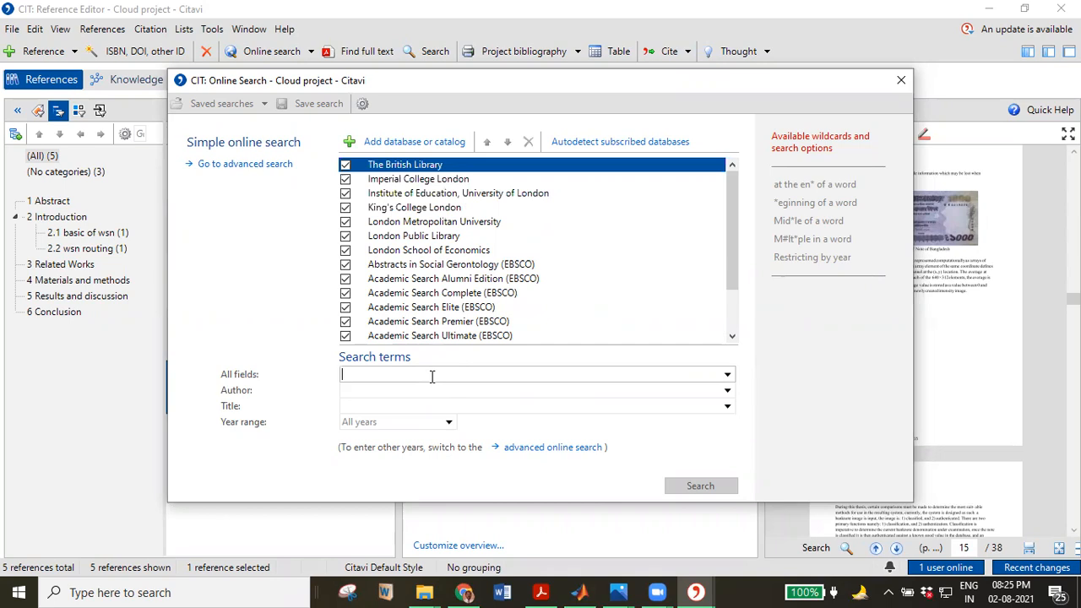
type("wirele")
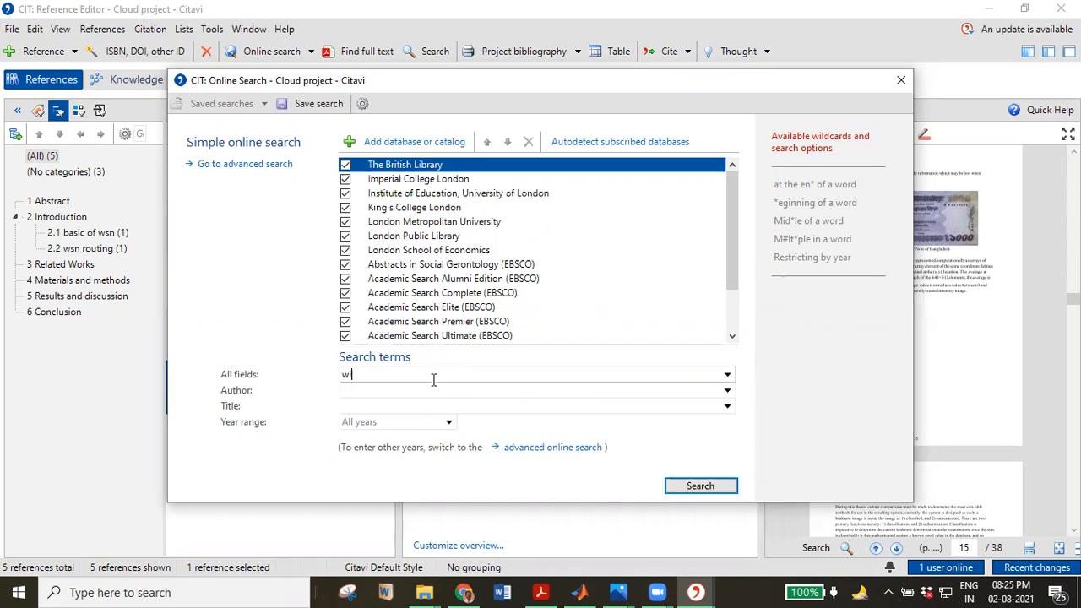
key("BackSpace")
key("BackSpace")
type("less sensor newt")
key("BackSpace")
key("BackSpace")
type("twork")
left_click(729, 391)
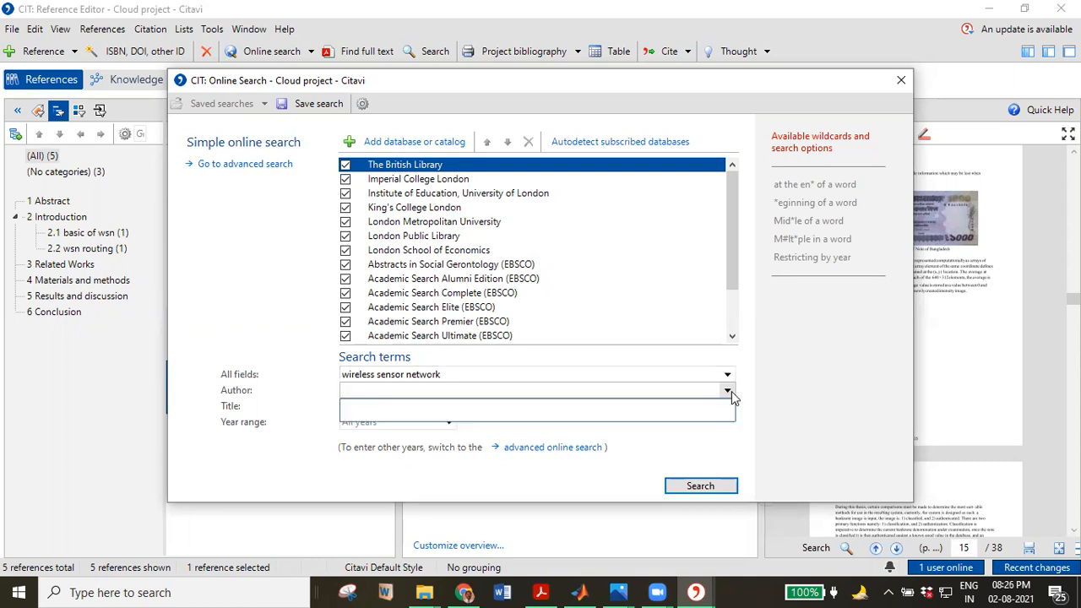
left_click(731, 388)
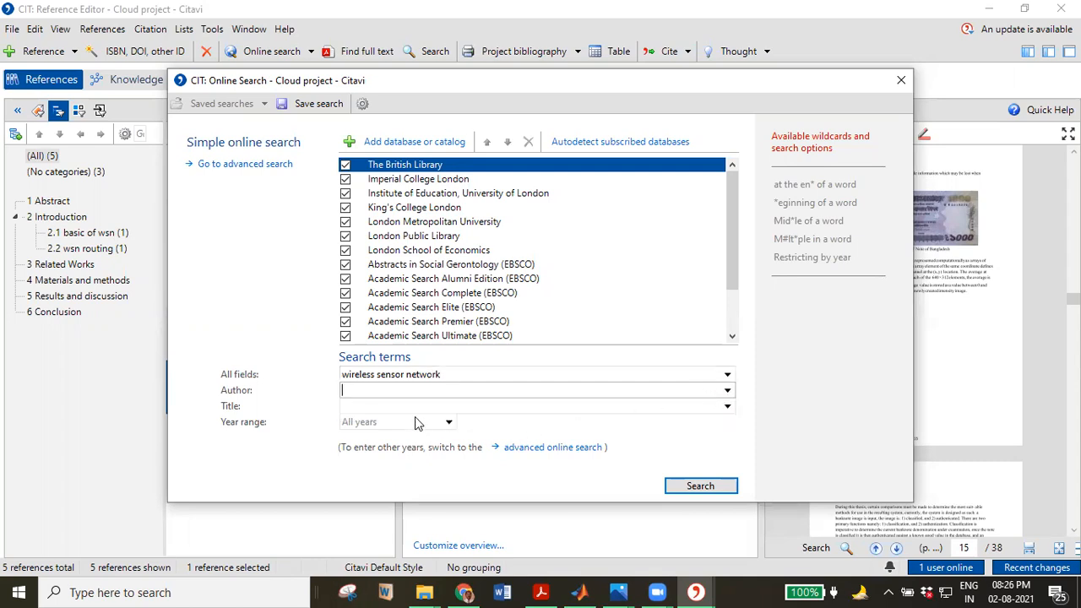
left_click(672, 487)
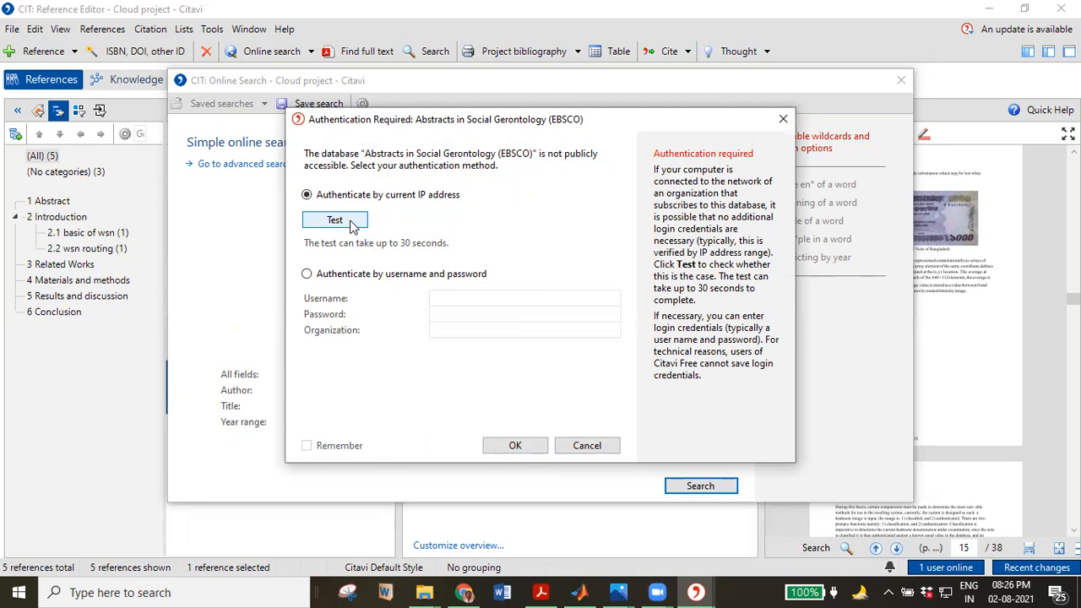
Cancel the EBSCO login and untick the Academic Search databases through African American Historical Serials Collection.
left_click(306, 274)
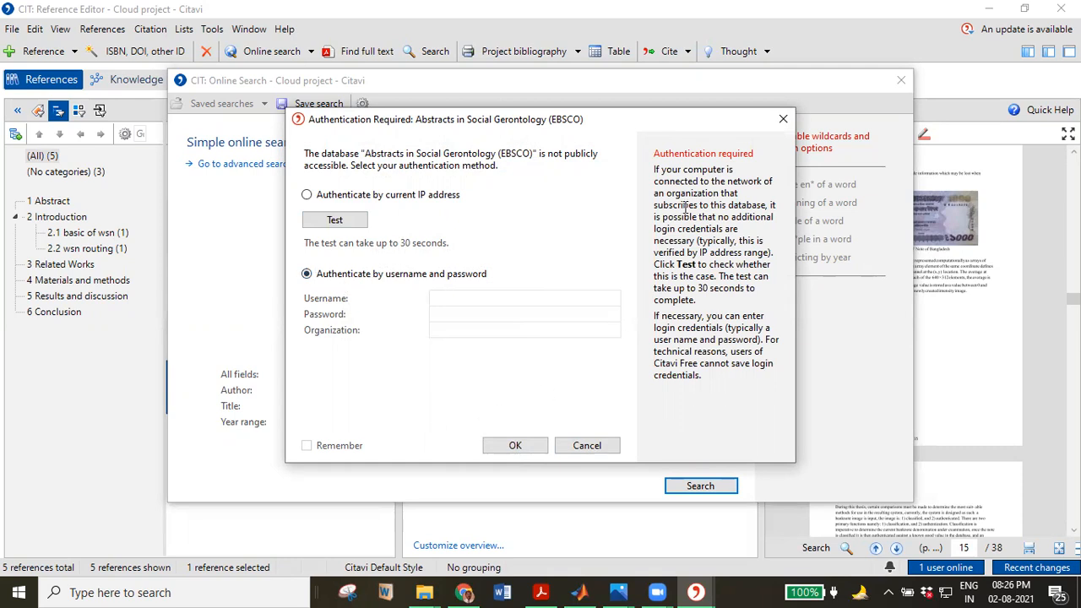
left_click(783, 120)
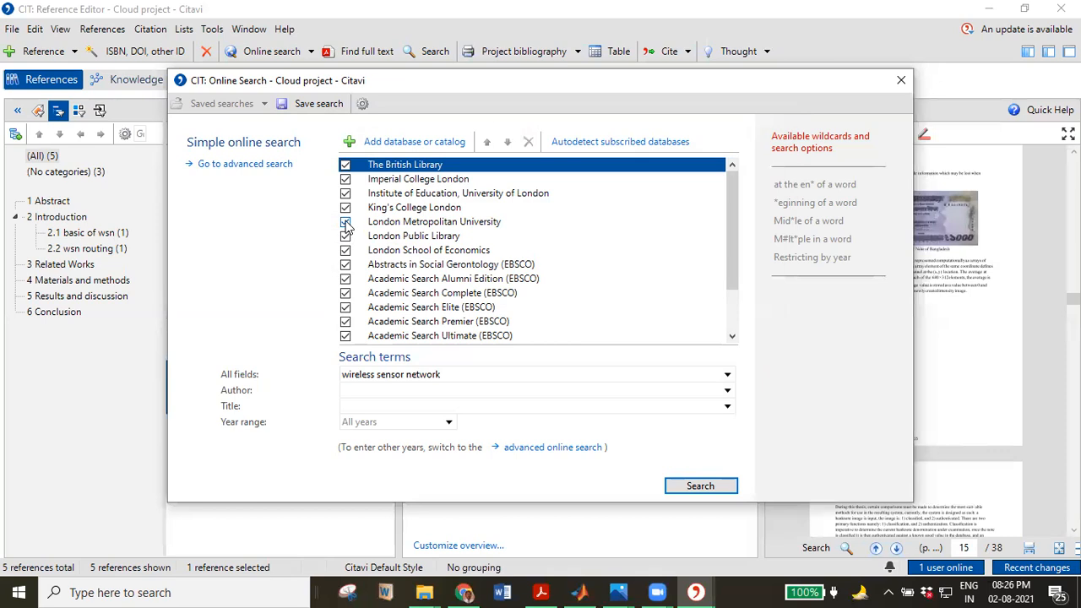
left_click(345, 265)
left_click(346, 279)
left_click(345, 293)
left_click(345, 308)
left_click(350, 322)
scroll(346, 309, "down", 1)
left_click(345, 293)
left_click(346, 308)
left_click(345, 322)
left_click(345, 337)
Untick AgeLine, Agricola and London School of Economics, then start the search.
scroll(351, 342, "down", 1)
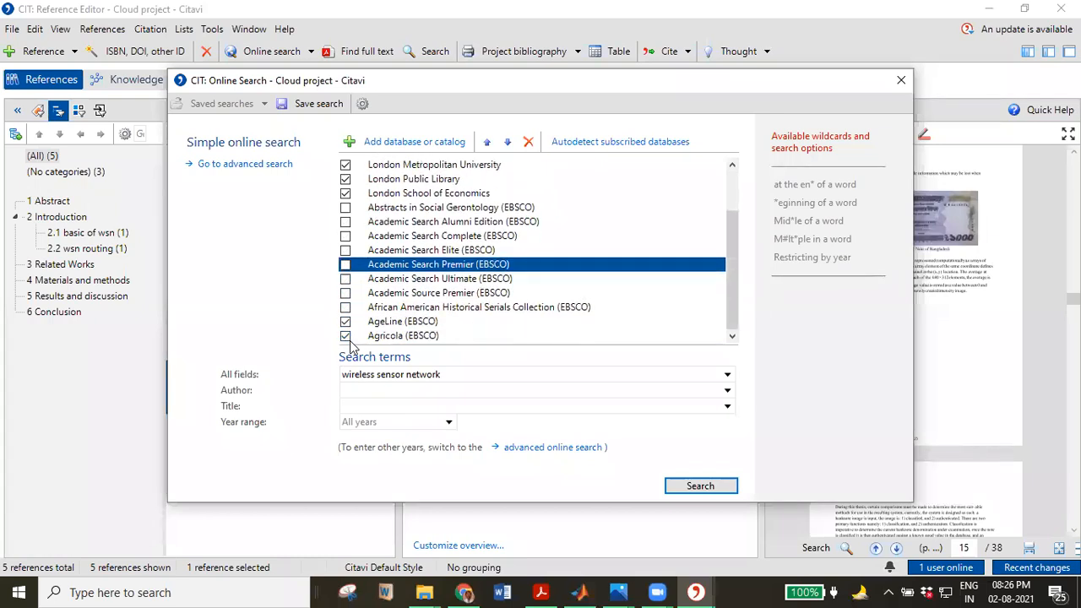
left_click(345, 322)
left_click(346, 336)
scroll(346, 325, "up", 2)
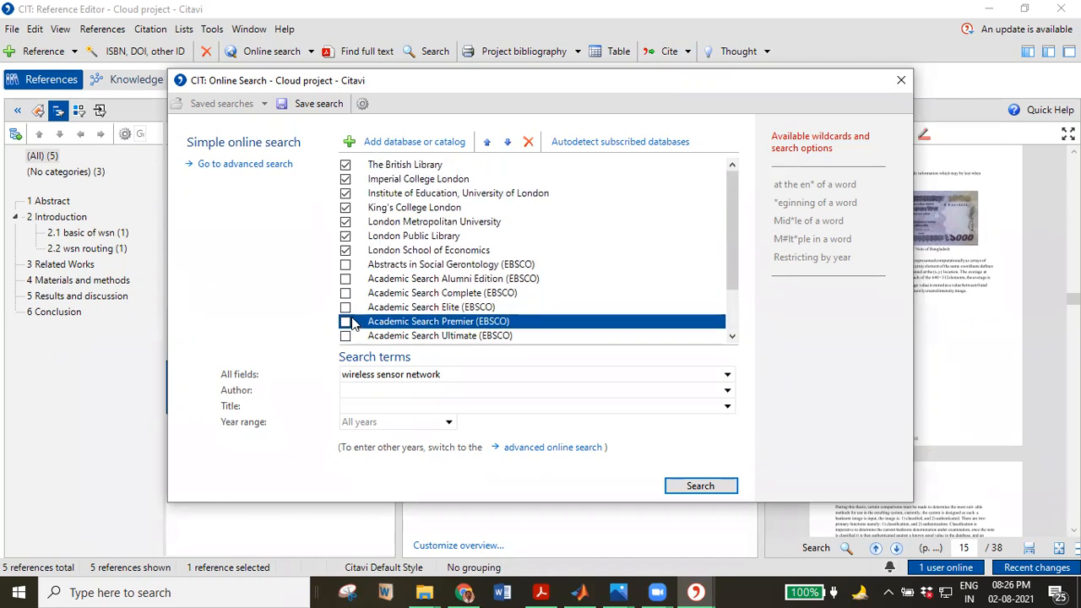
left_click(345, 251)
left_click(693, 488)
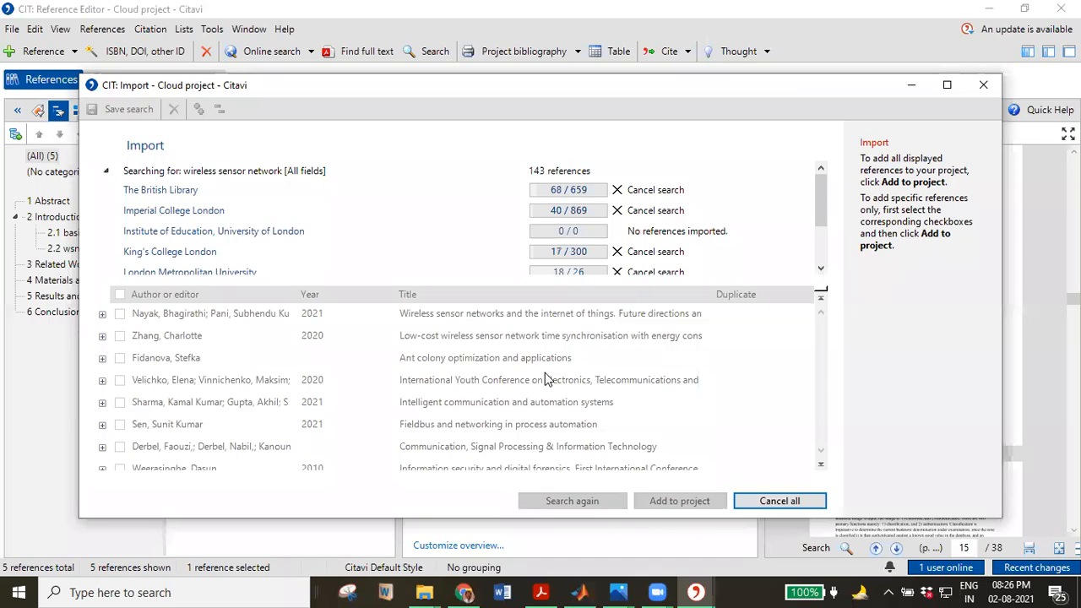
Stop the British Library, Imperial and King's College searches, then import 'Ant colony optimization and applications'.
left_click(616, 190)
left_click(616, 210)
left_click(616, 251)
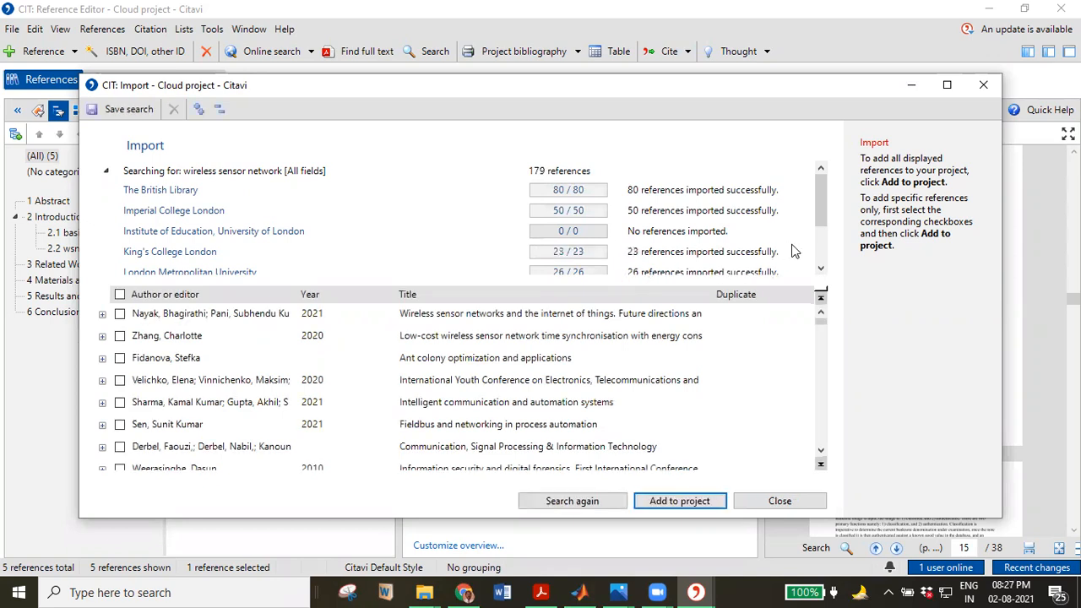
scroll(806, 253, "down", 1)
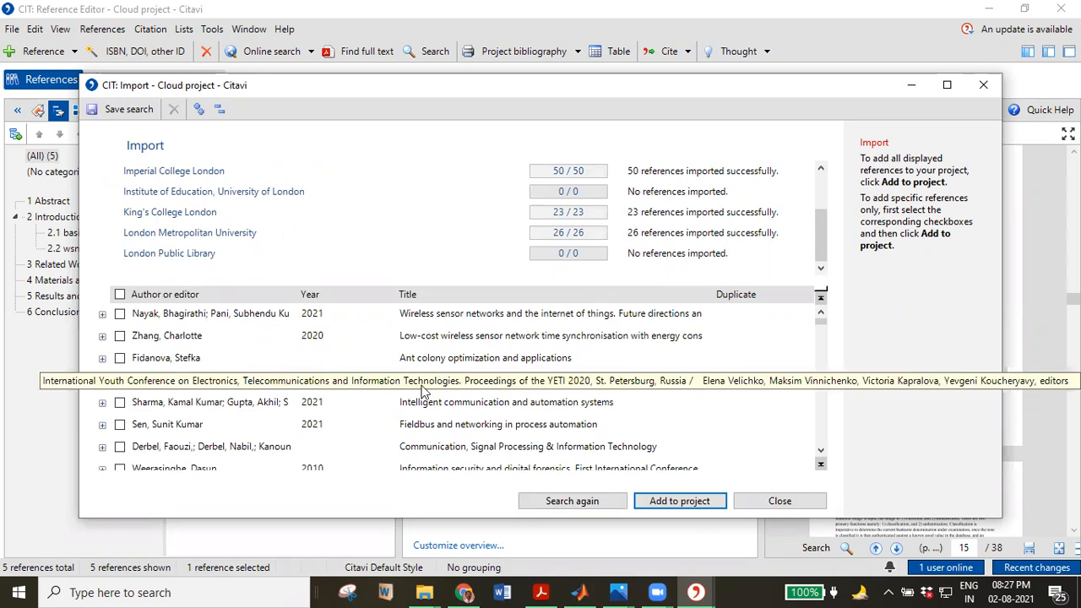
left_click(120, 358)
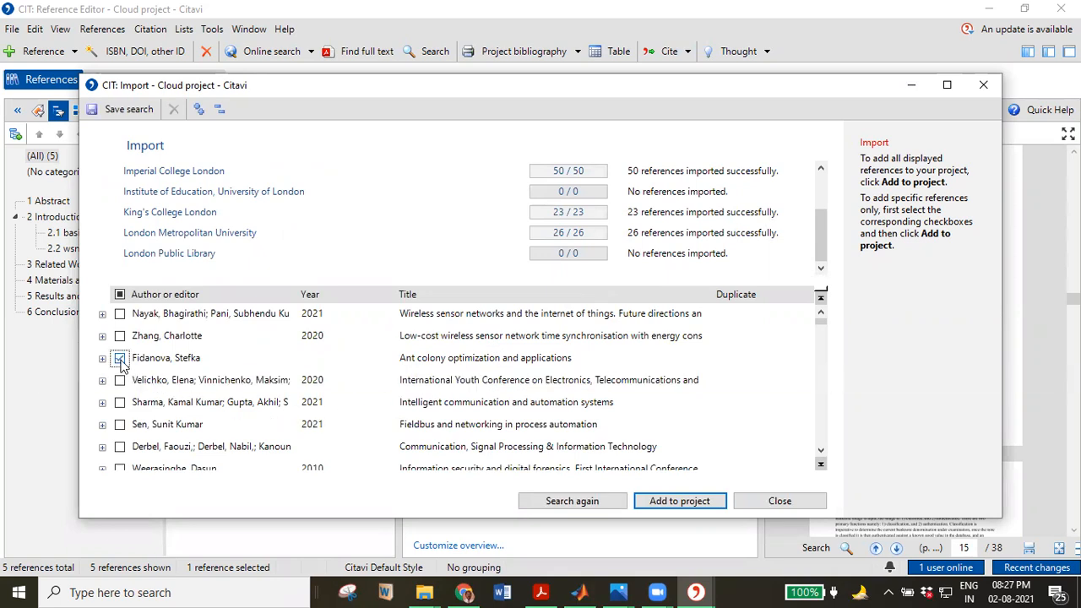
left_click(663, 501)
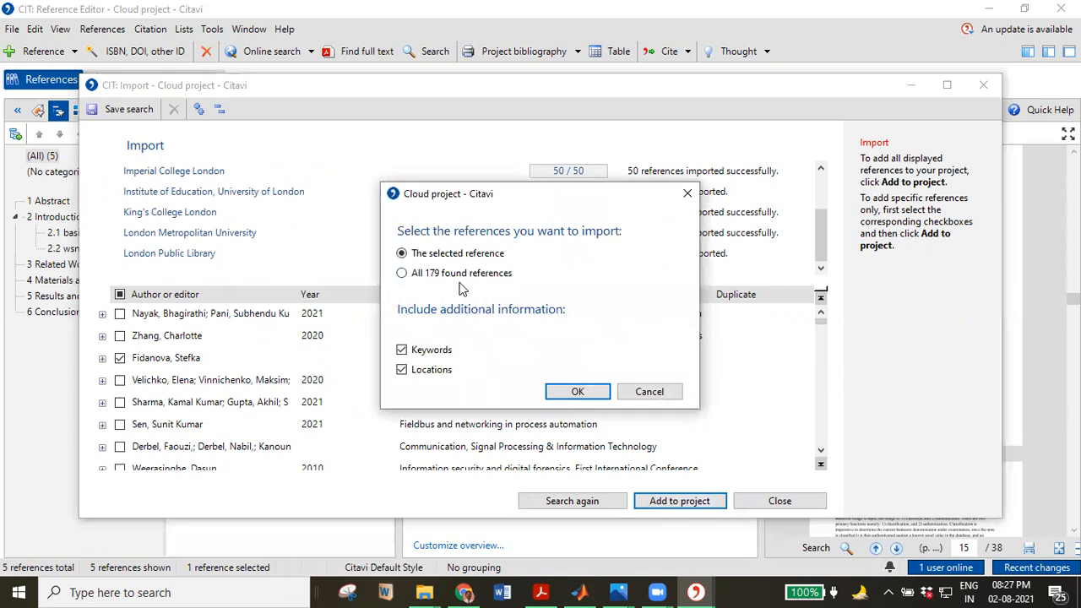
left_click(576, 391)
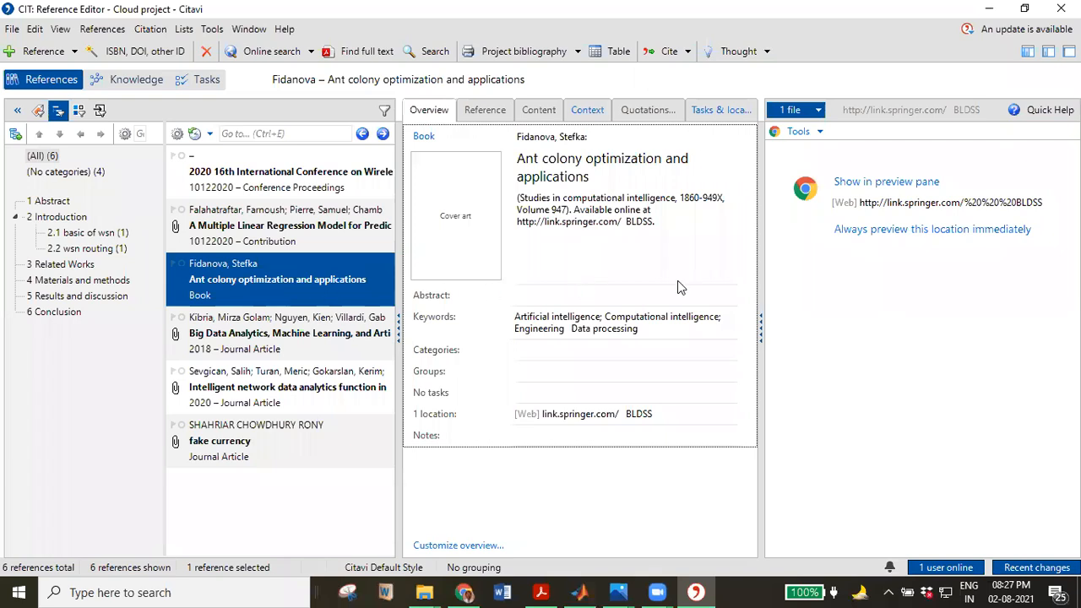
Set Citavi to always preview the book's web location immediately.
left_click(897, 232)
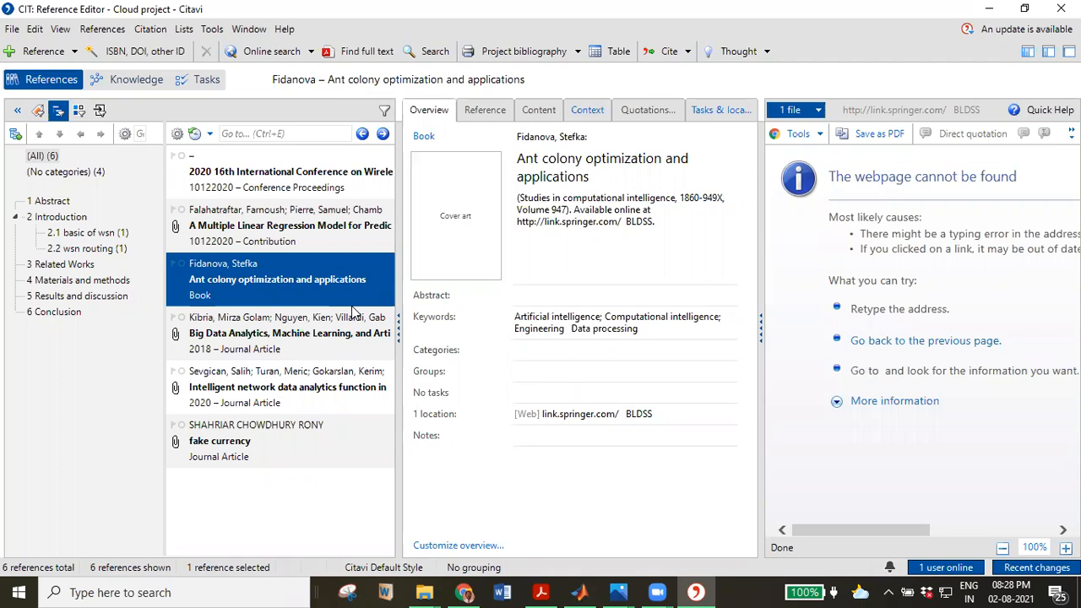
left_click(292, 51)
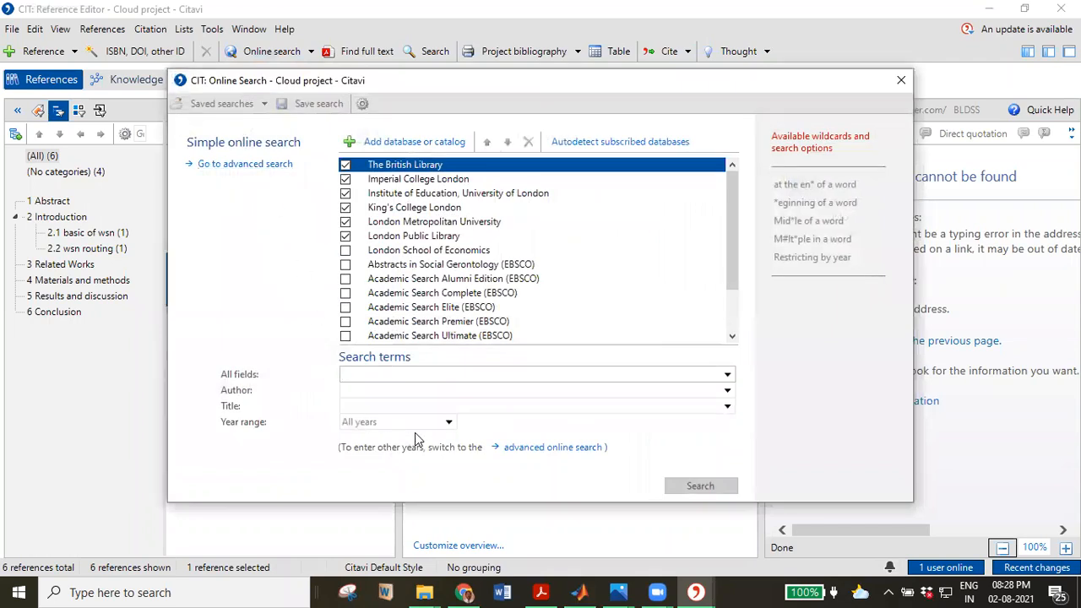
Switch to the advanced search form and autodetect subscribed databases.
left_click(560, 447)
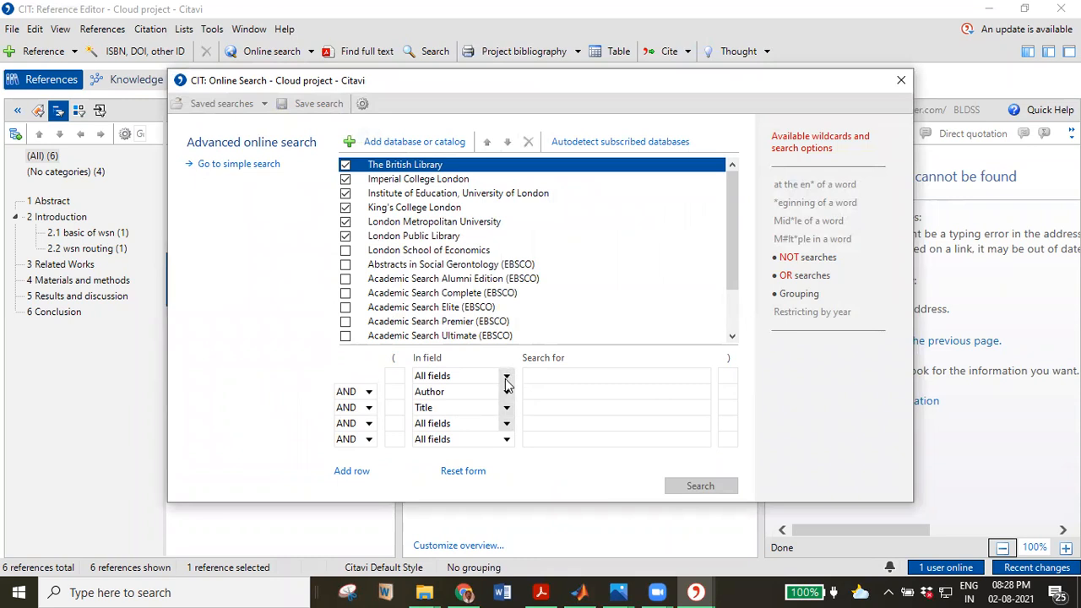
left_click(620, 142)
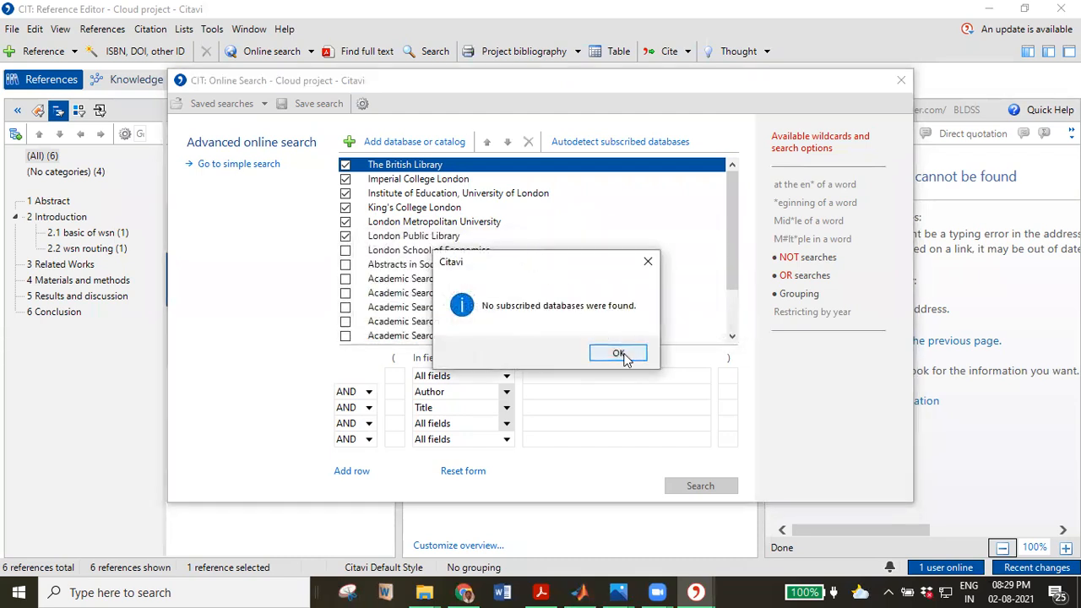
Acknowledge the 'No subscribed databases were found' message and switch back to simple search.
left_click(625, 353)
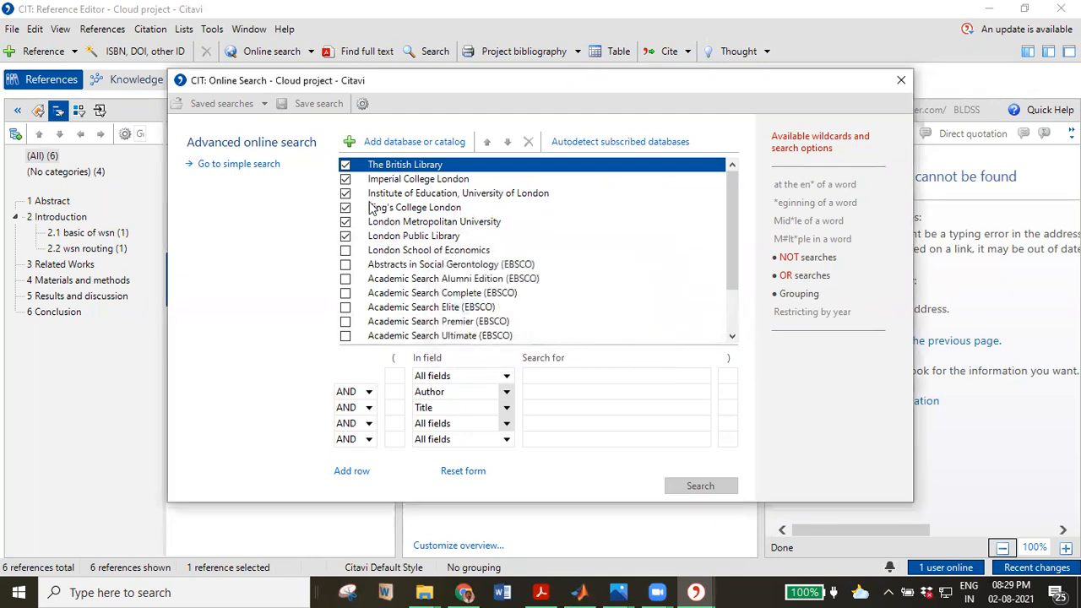
left_click(257, 167)
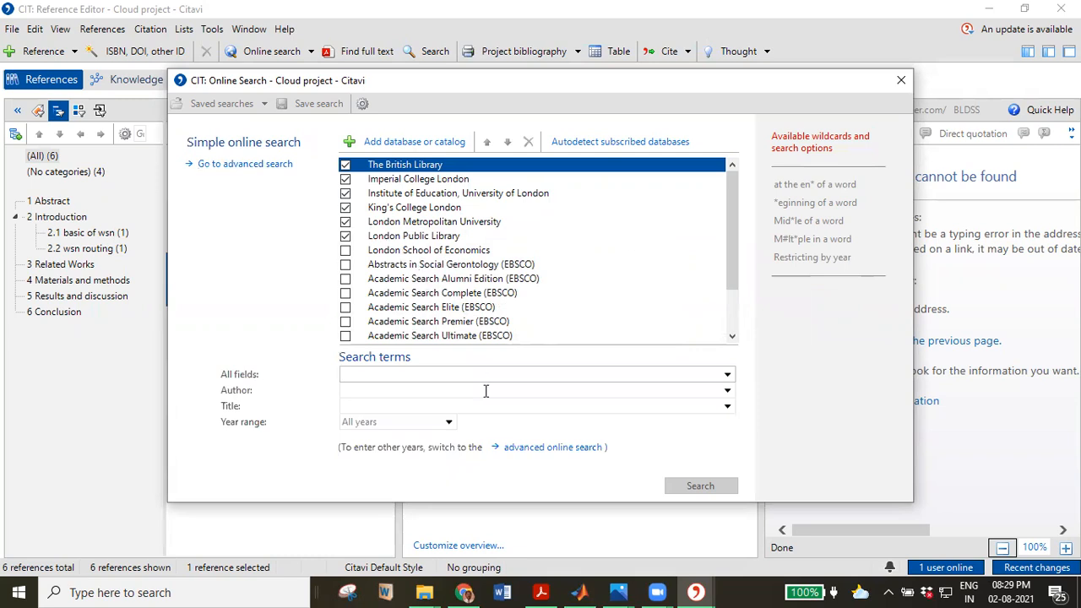
Enter 'brain sensors' as the All fields search term, dismissing the year-range notice.
left_click(417, 380)
left_click(447, 423)
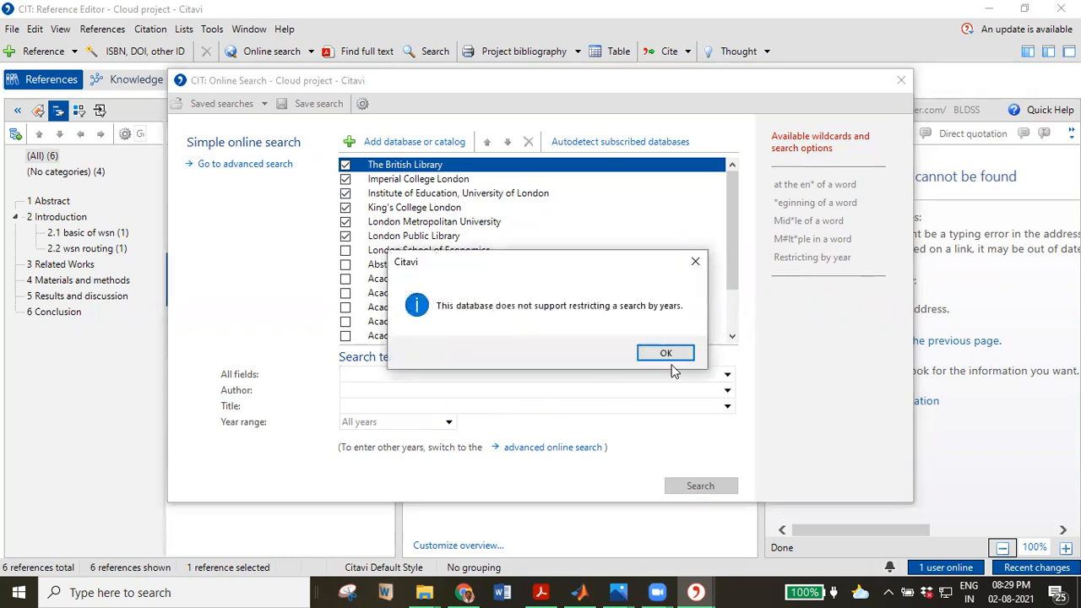
left_click(667, 353)
left_click(424, 372)
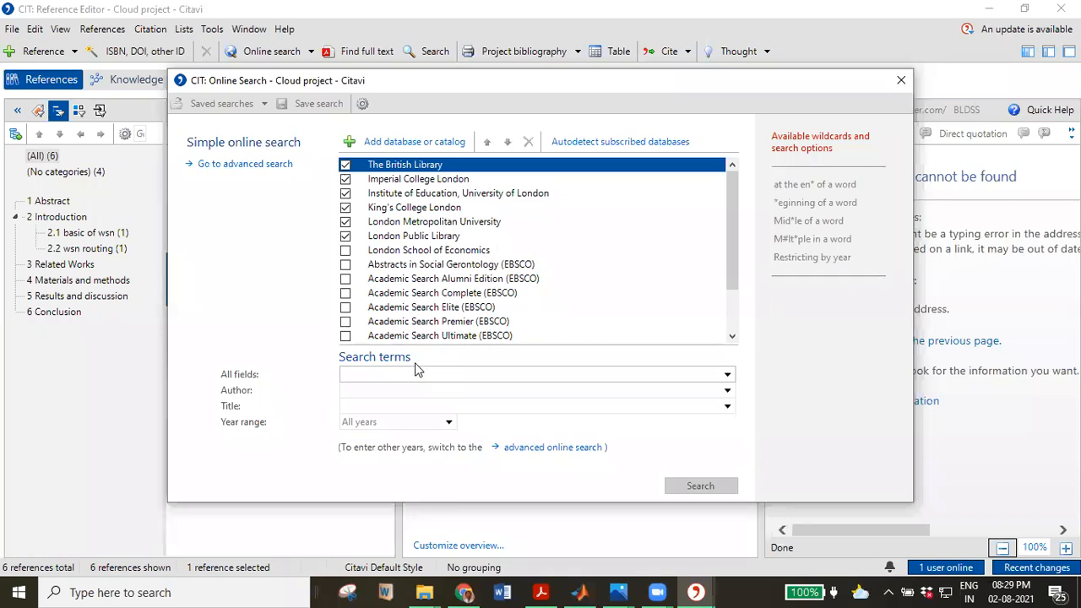
type("w")
key("BackSpace")
type("dopo")
key("BackSpace")
key("BackSpace")
key("BackSpace")
key("BackSpace")
type("brain s")
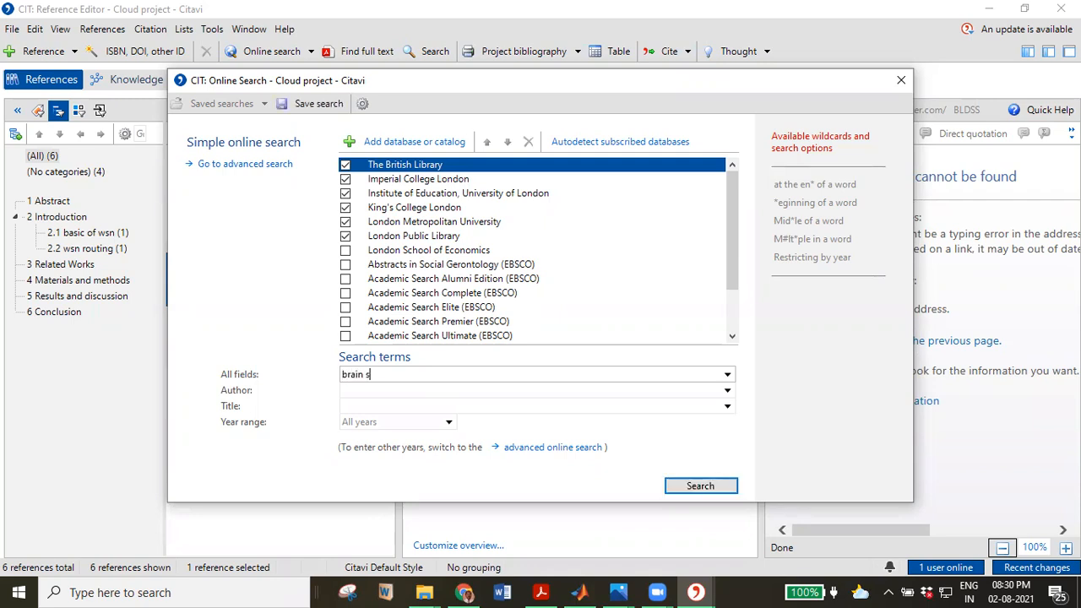
type("ensors")
Dismiss the year-range warning again and run the 'brain sensors' online search.
left_click(447, 423)
left_click(676, 360)
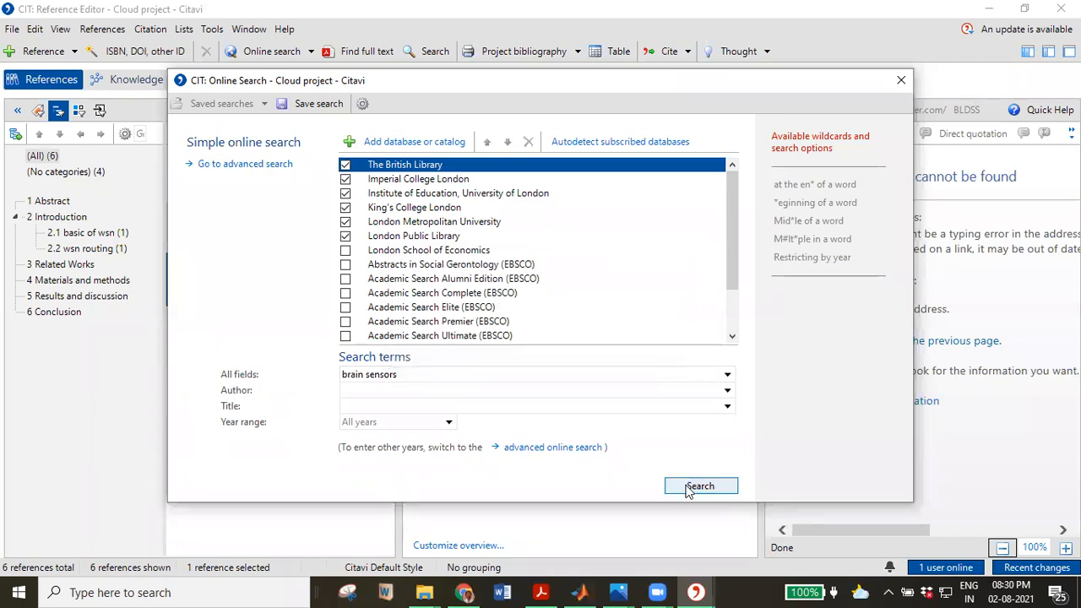
left_click(728, 410)
left_click(728, 411)
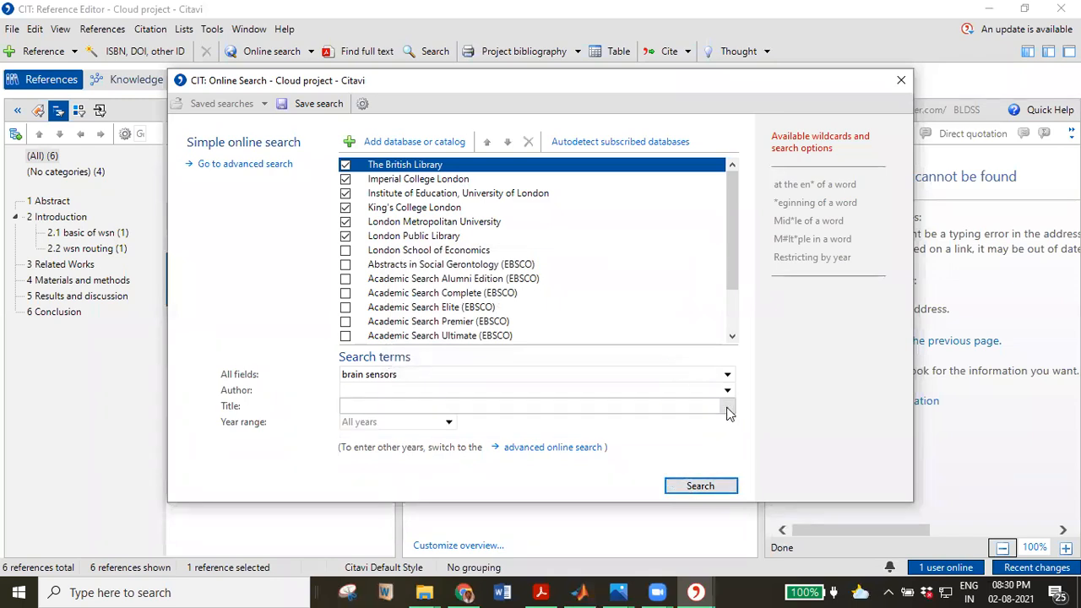
left_click(699, 493)
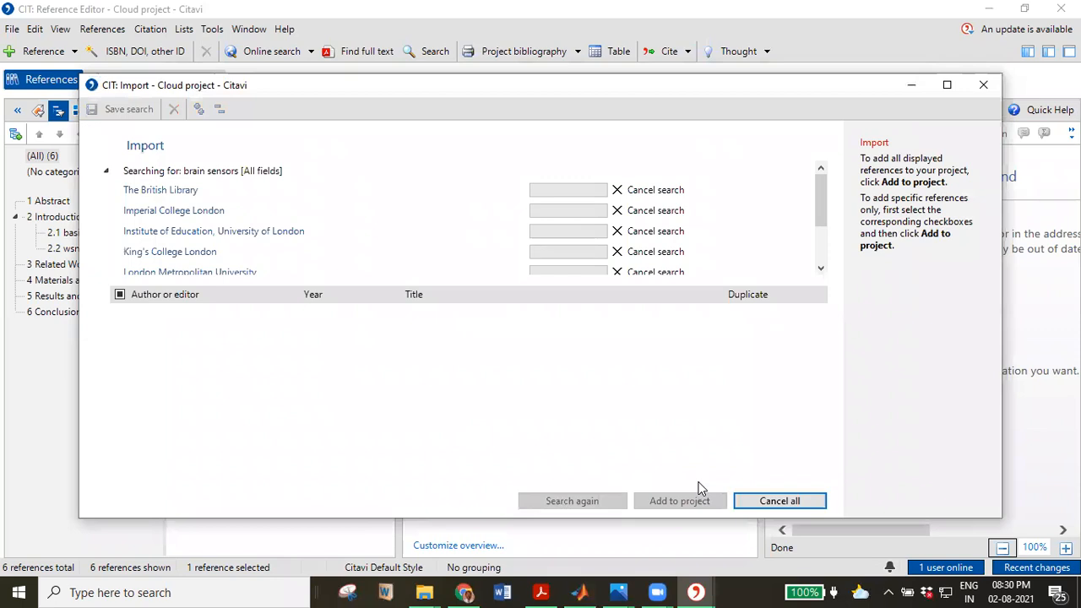
Stop the British Library, Imperial College and King's College searches and maximize the results.
left_click(617, 191)
left_click(616, 211)
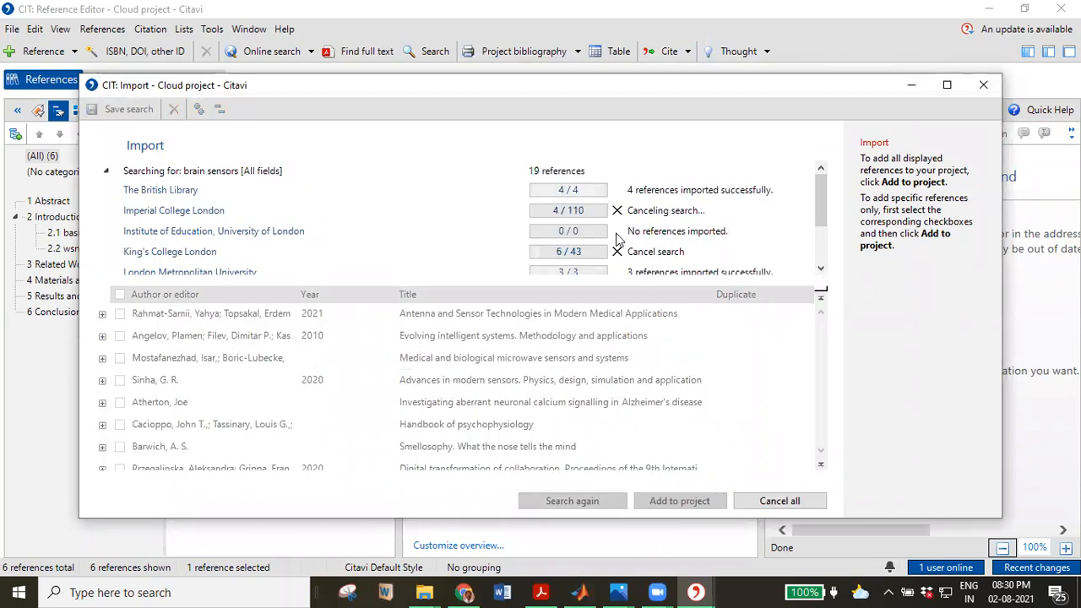
left_click(617, 251)
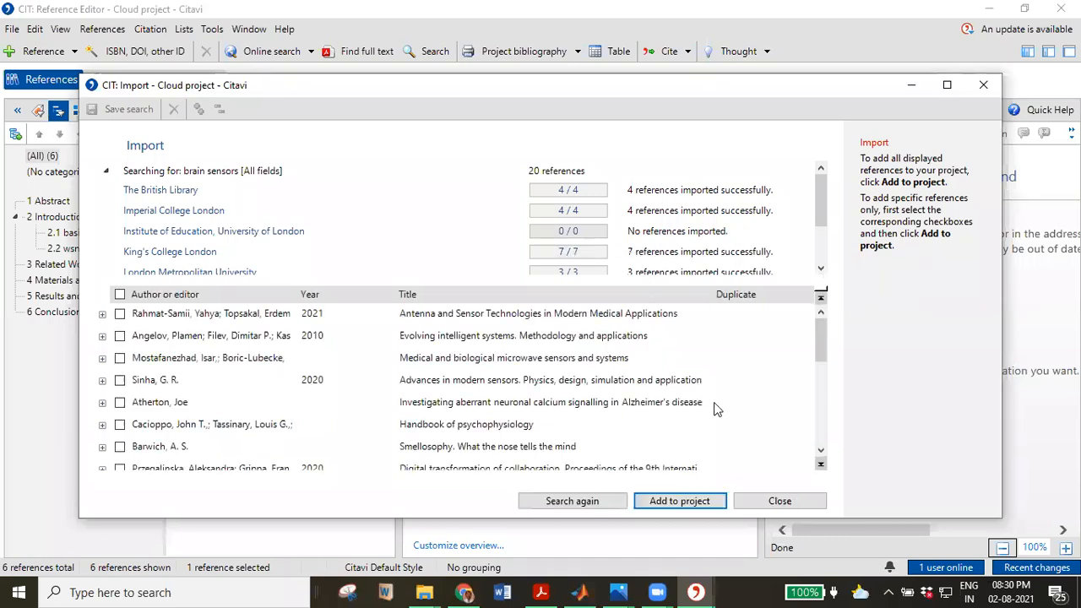
left_click(947, 85)
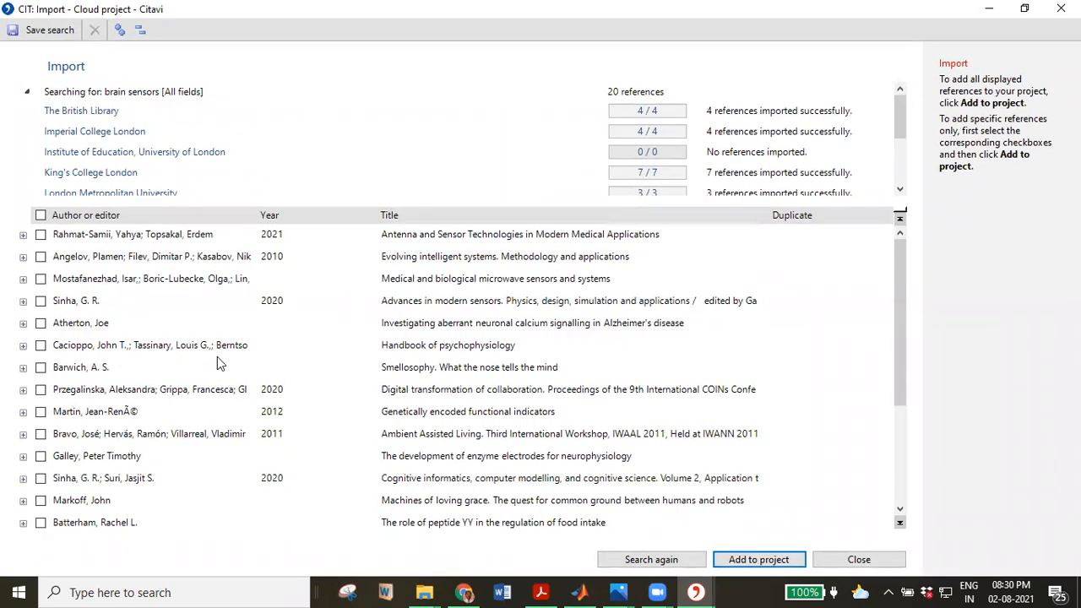
Mark Handbook of psychophysiology for import and review details of other results.
left_click(41, 346)
left_click(22, 345)
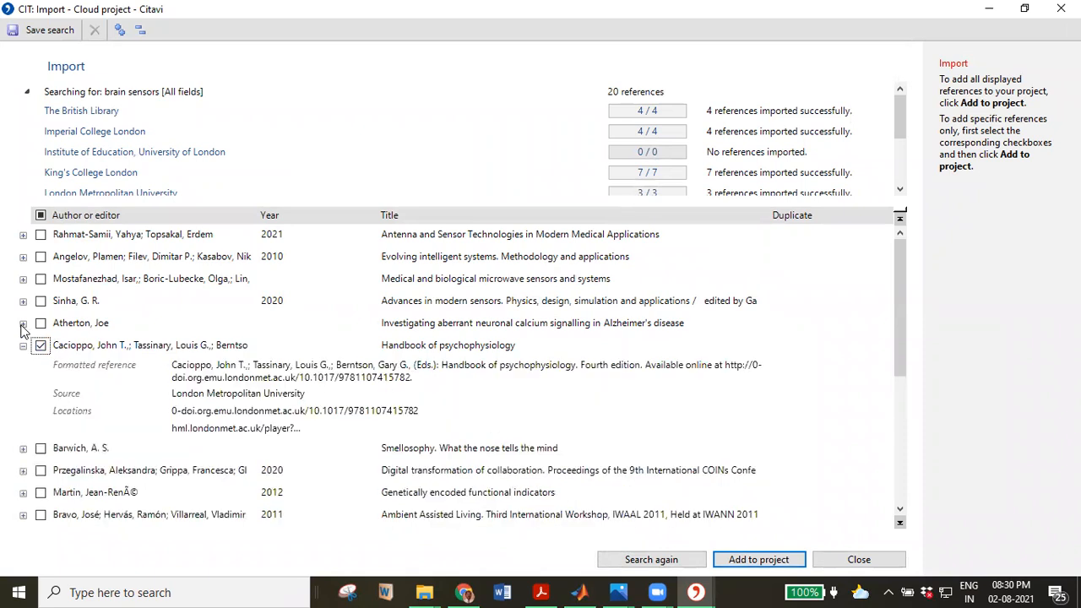
left_click(23, 324)
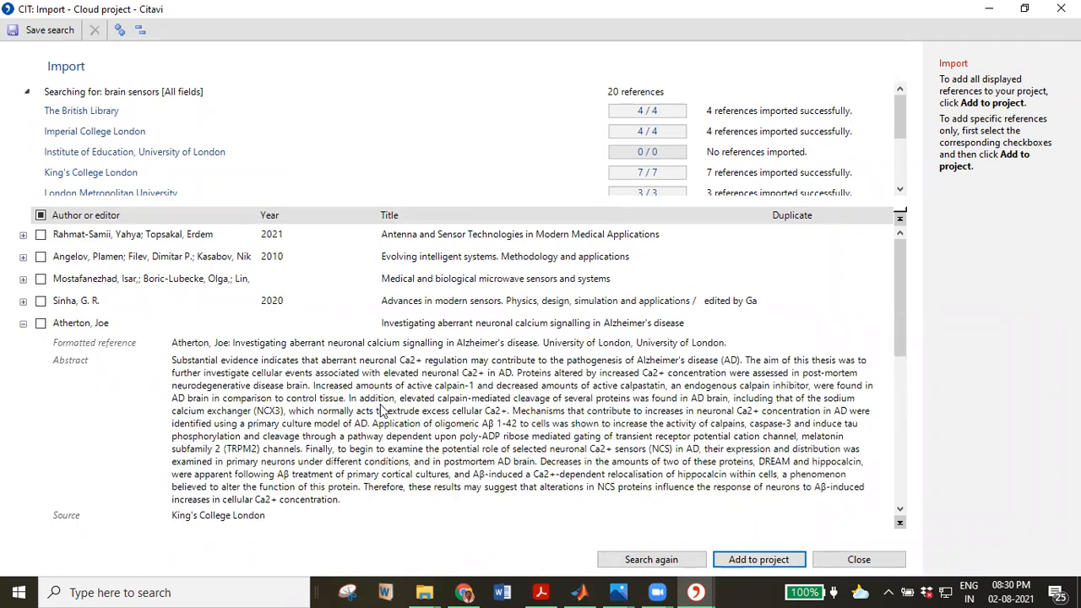
left_click(23, 279)
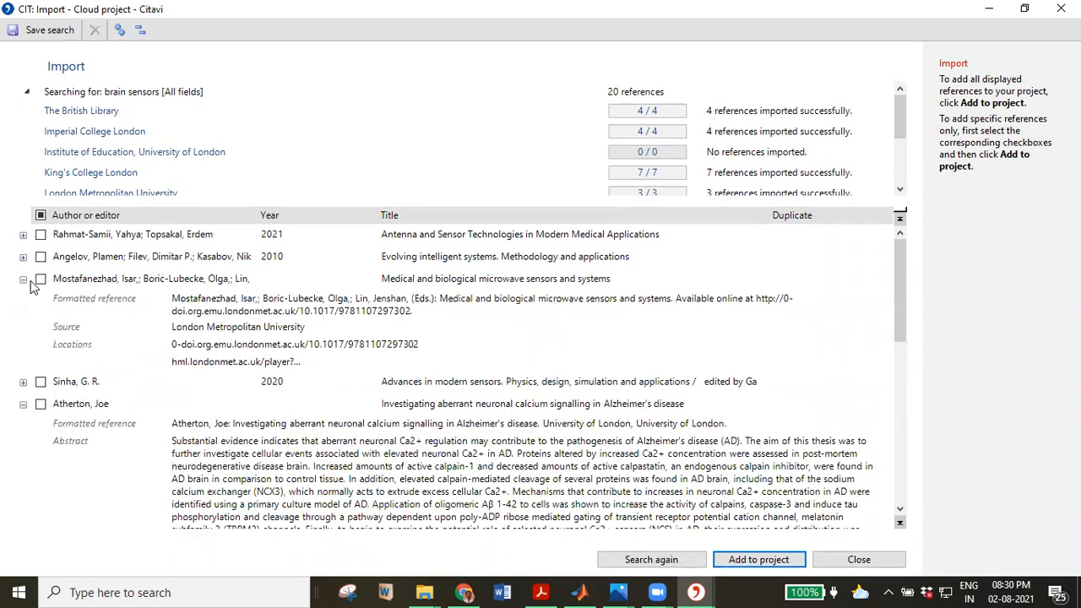
left_click(24, 405)
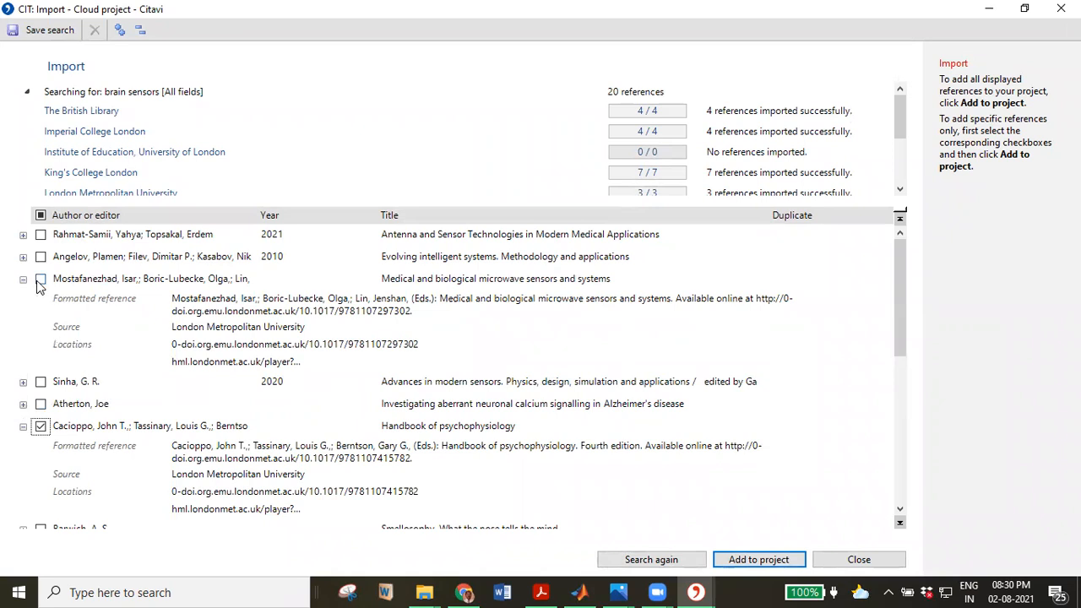
scroll(179, 340, "down", 3)
scroll(179, 341, "down", 3)
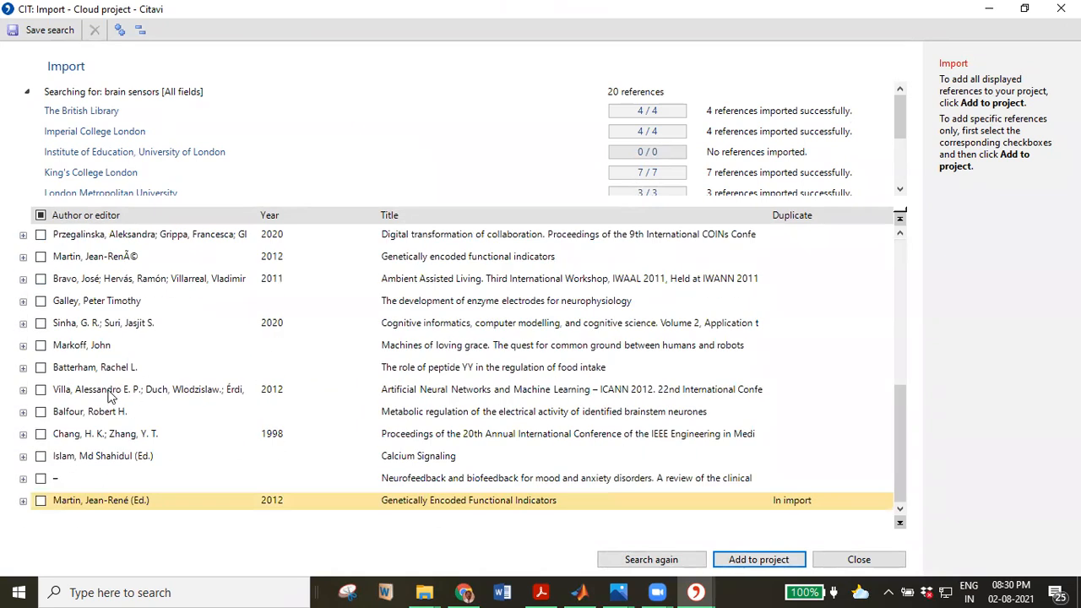
left_click(24, 369)
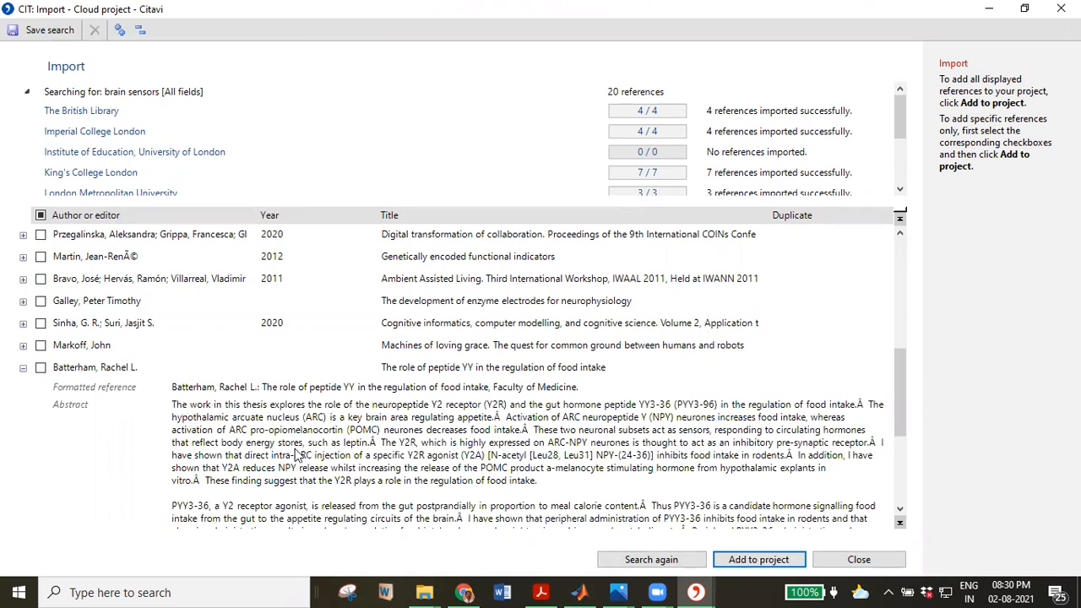
Mark the Batterham peptide YY thesis and add the checked references to the project.
mouse_move(282, 445)
mouse_move(287, 417)
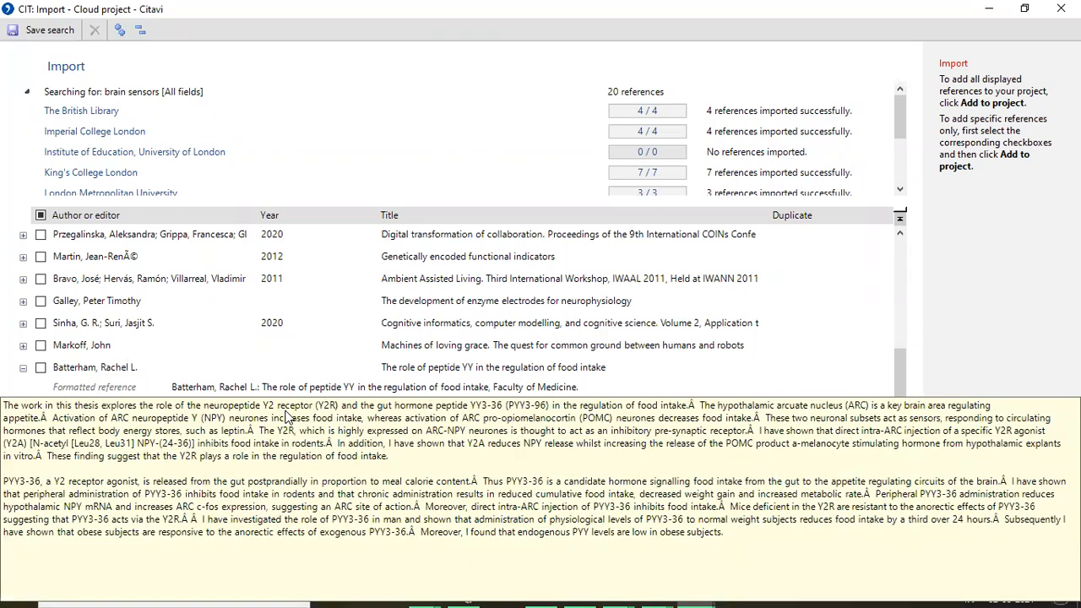
left_click(42, 369)
scroll(517, 484, "down", 10)
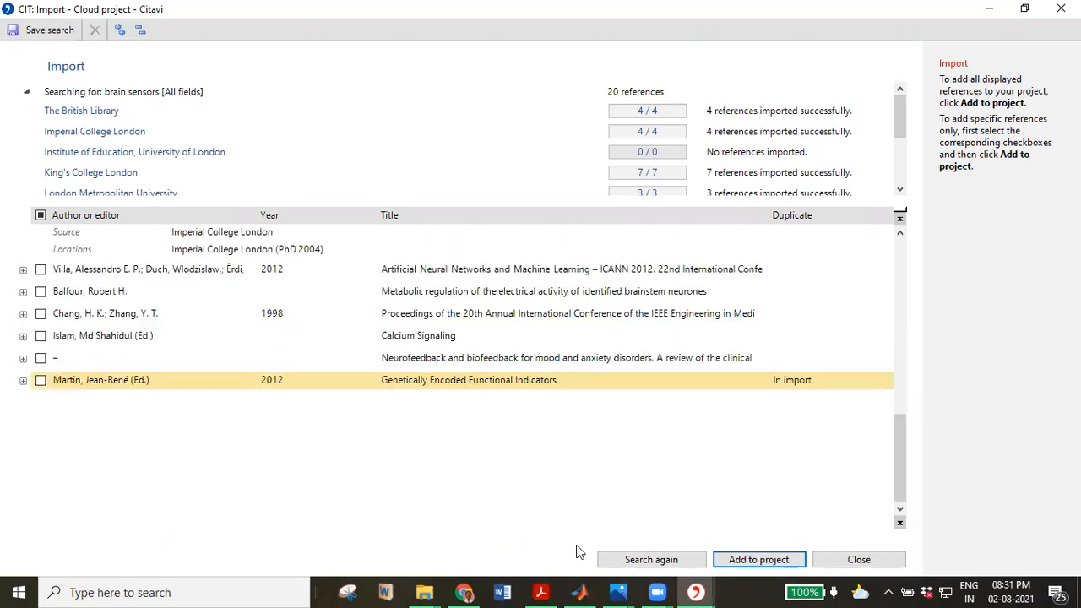
left_click(741, 561)
Confirm the import options with OK to add the peptide YY thesis.
left_click(577, 380)
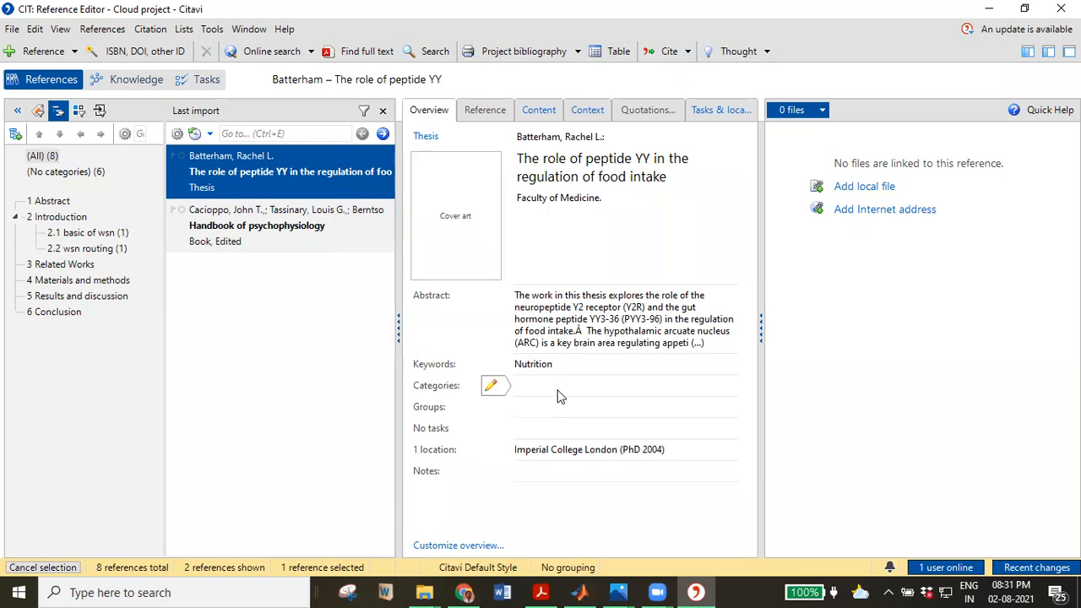
Open the list of installed citation styles from the Citation menu.
left_click(150, 30)
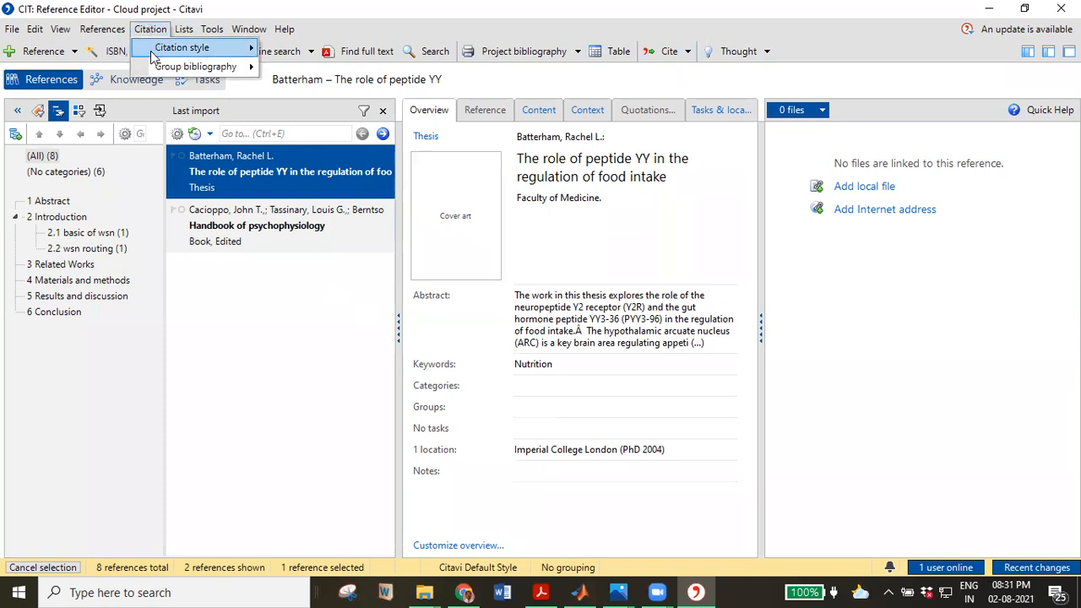
mouse_move(181, 57)
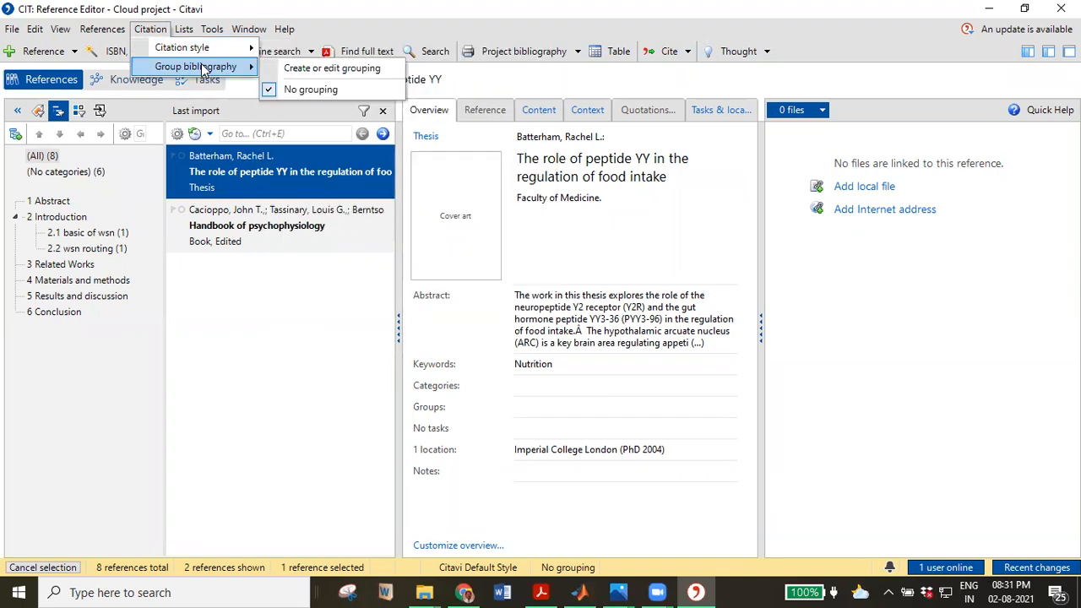
mouse_move(240, 51)
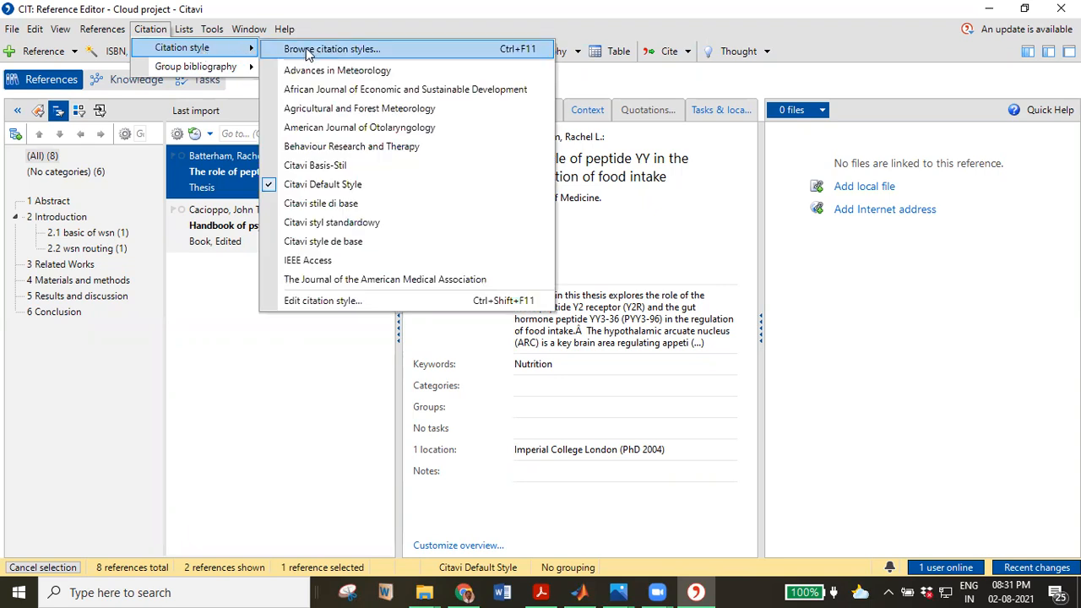
left_click(314, 298)
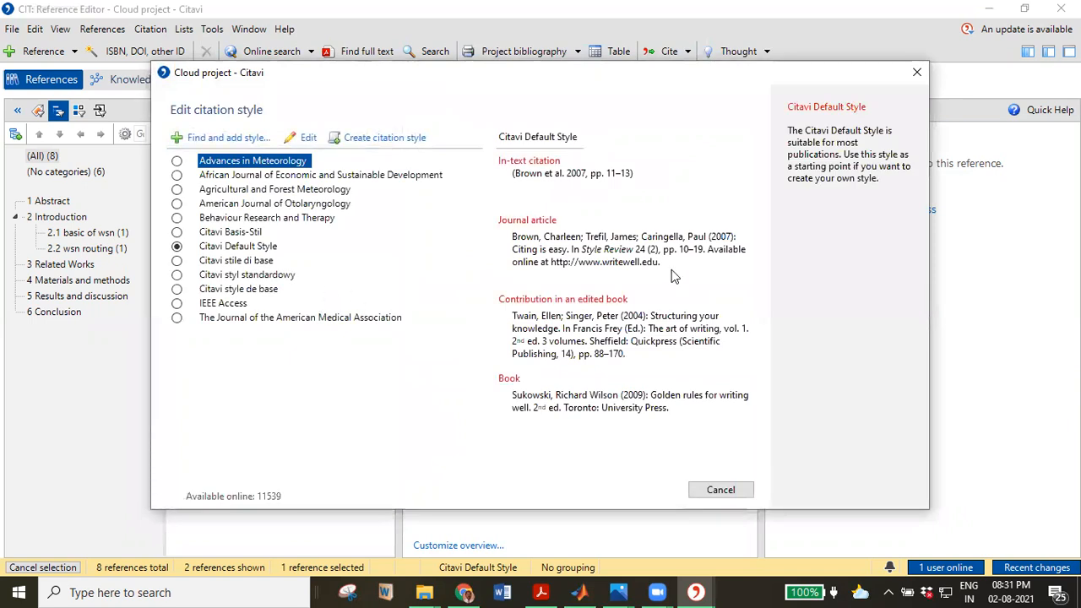
Compare IEEE Access with Behaviour Research and Therapy, then create a new citation style.
left_click(673, 6)
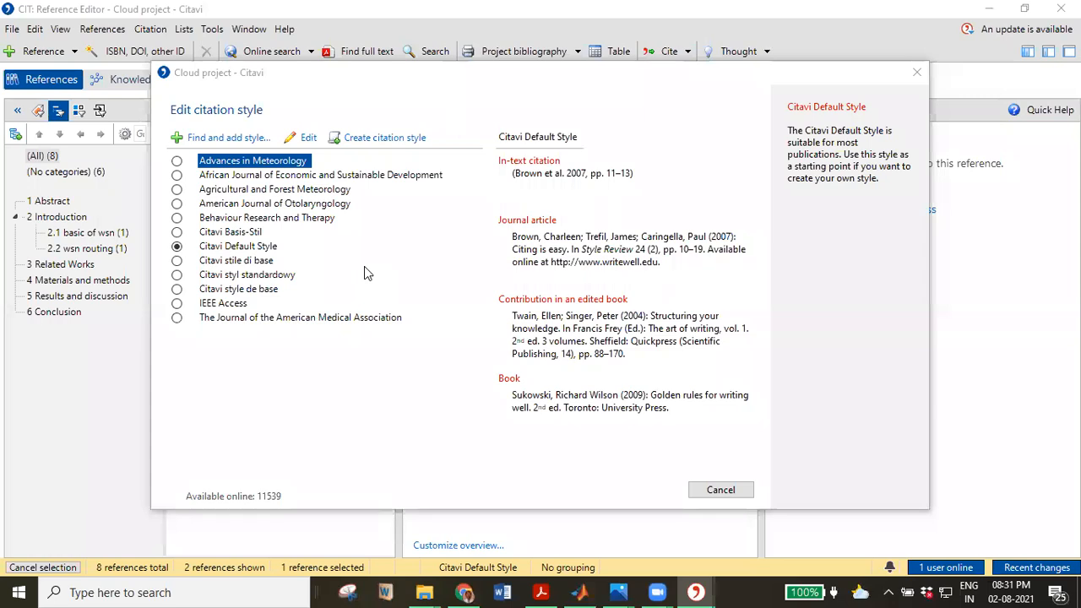
left_click(177, 305)
left_click(178, 305)
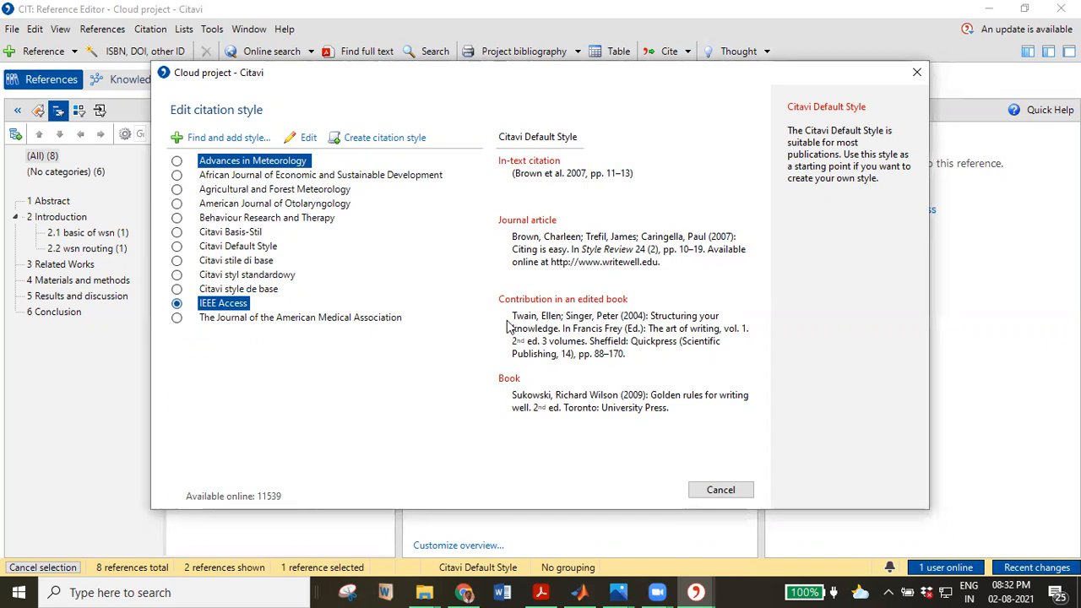
left_click(223, 219)
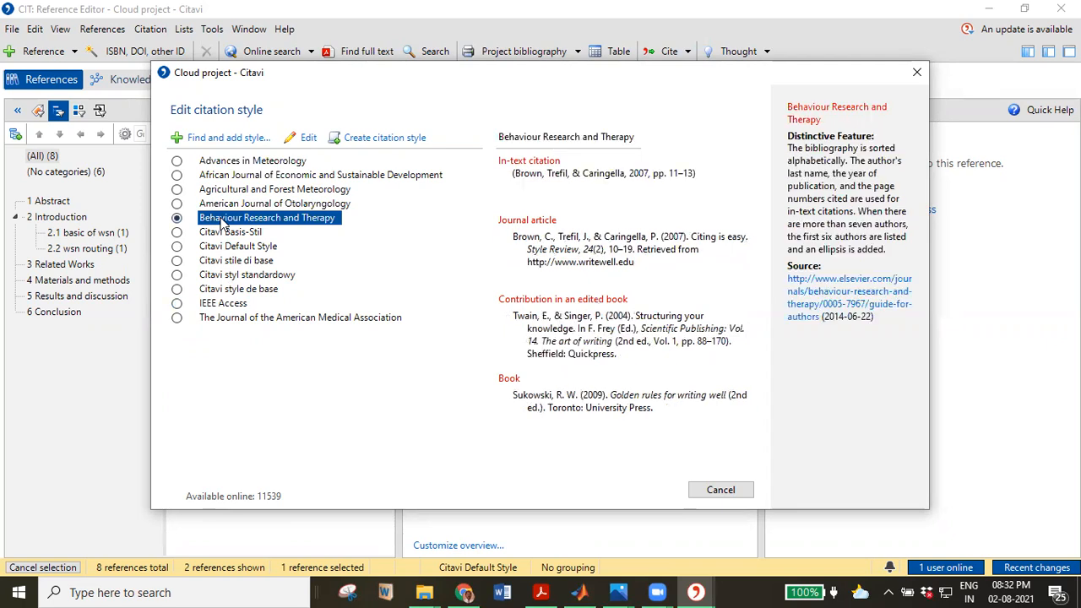
left_click(209, 307)
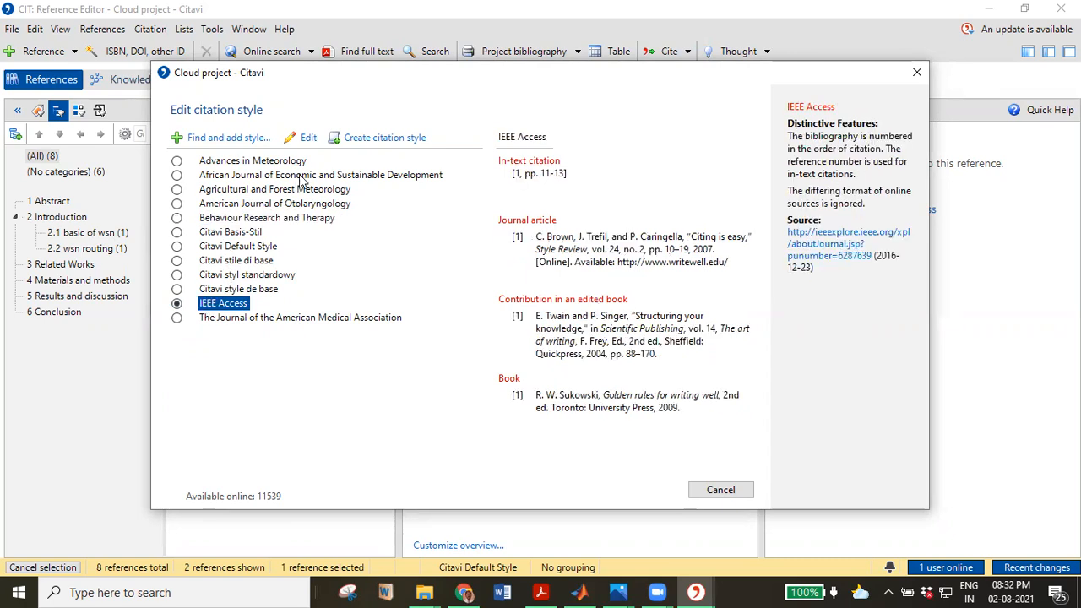
left_click(382, 140)
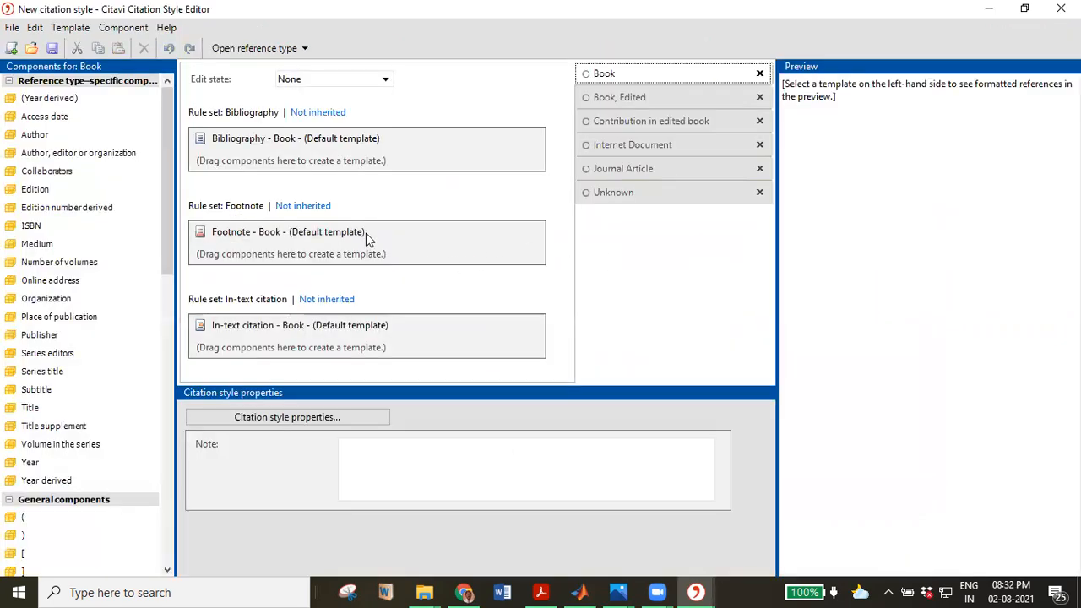
View the Book, Edited templates, then close the style editor without saving.
left_click(608, 98)
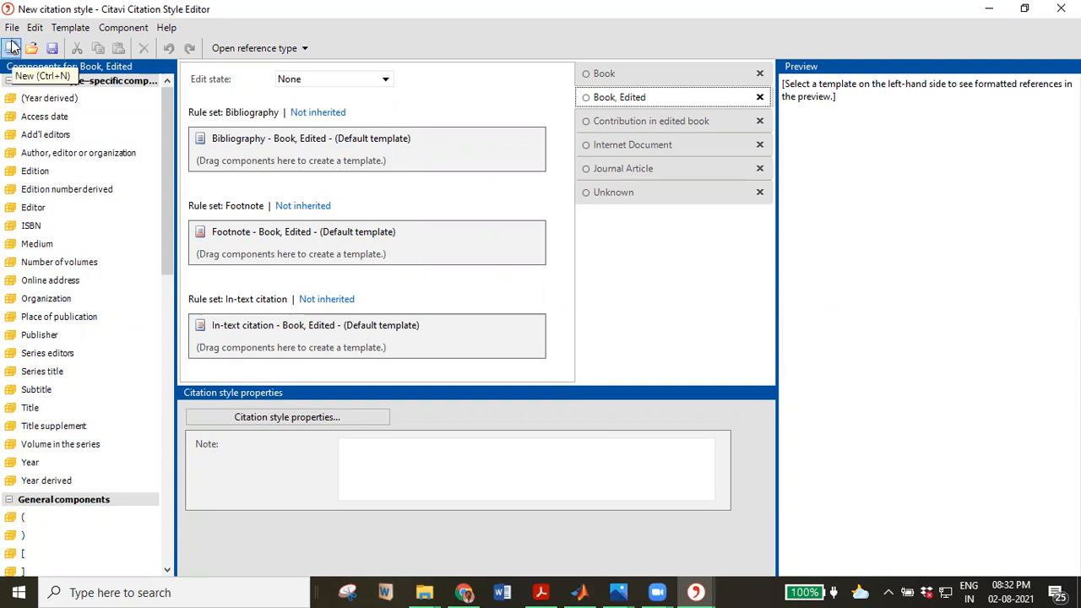
left_click(1062, 8)
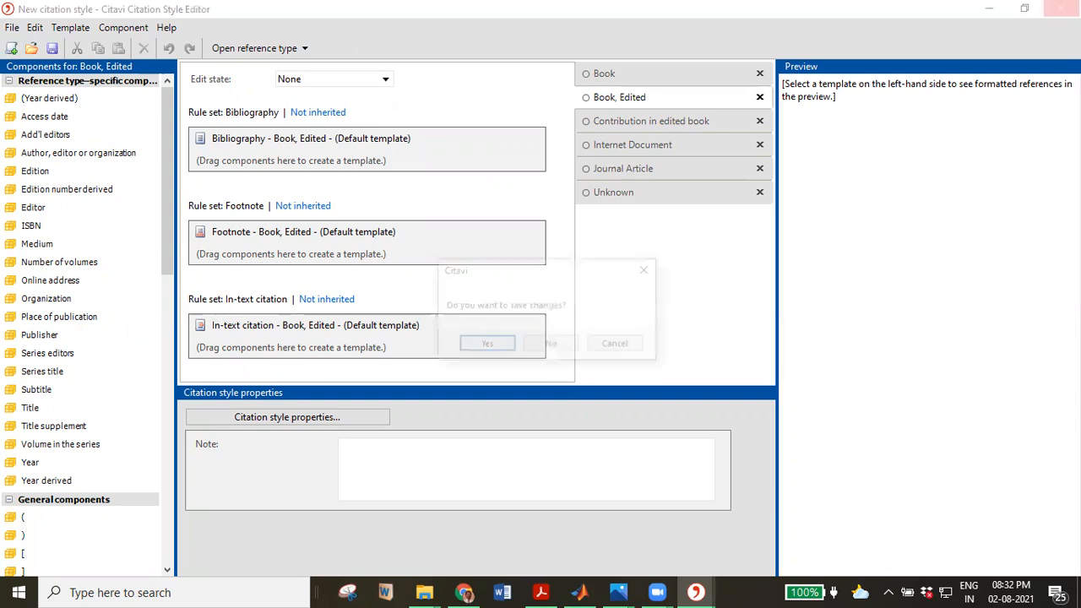
left_click(534, 346)
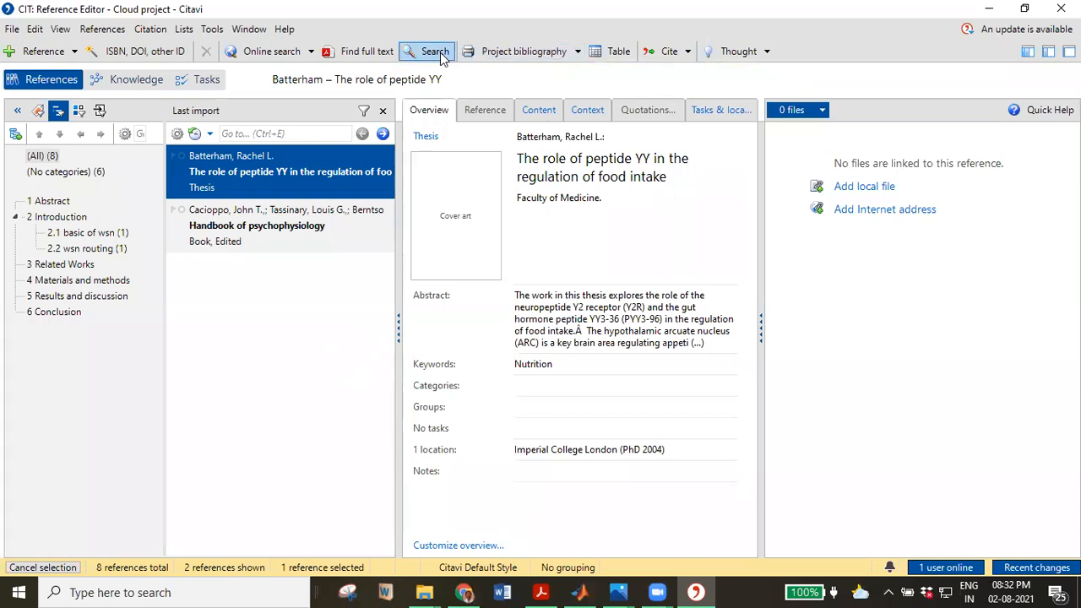
Check the Cite dropdown's Word insert options, then minimize the Citavi window.
left_click(686, 52)
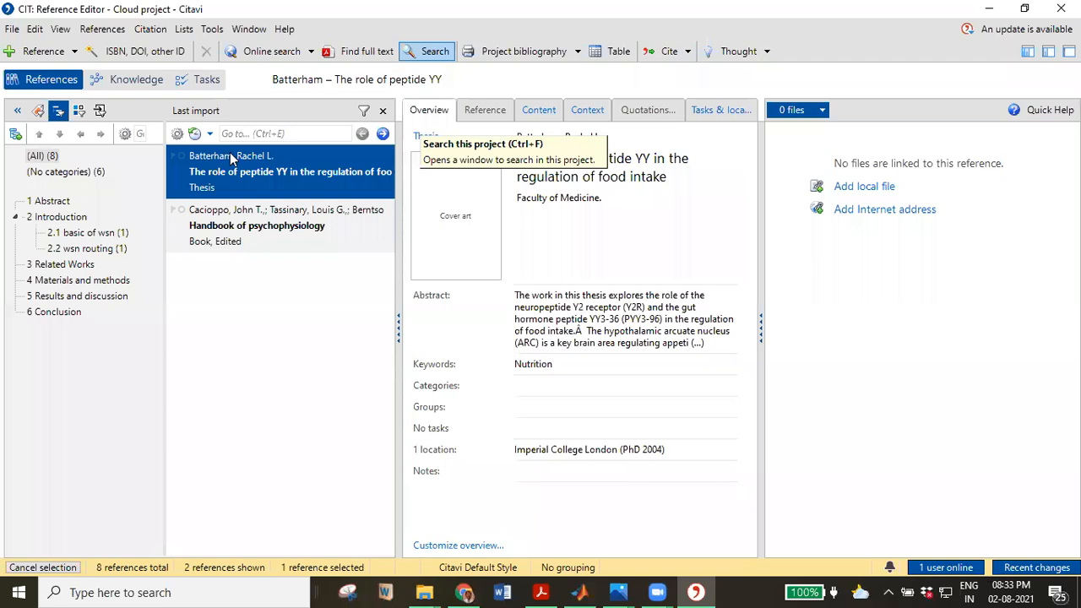
left_click(989, 8)
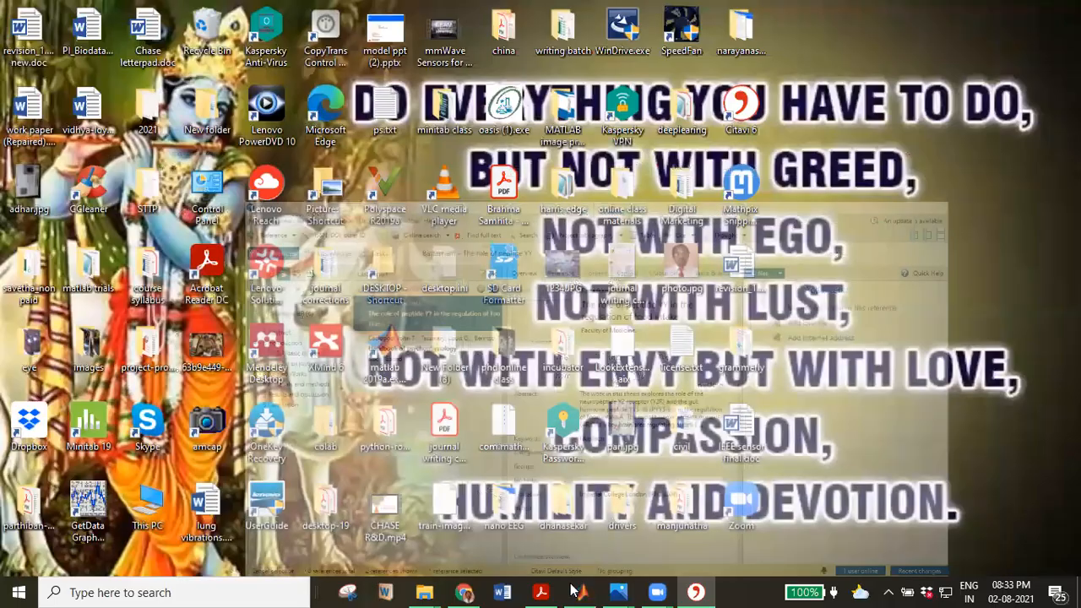
Open a new Chrome tab and go to ieeexplore.ieee.org.
left_click(464, 591)
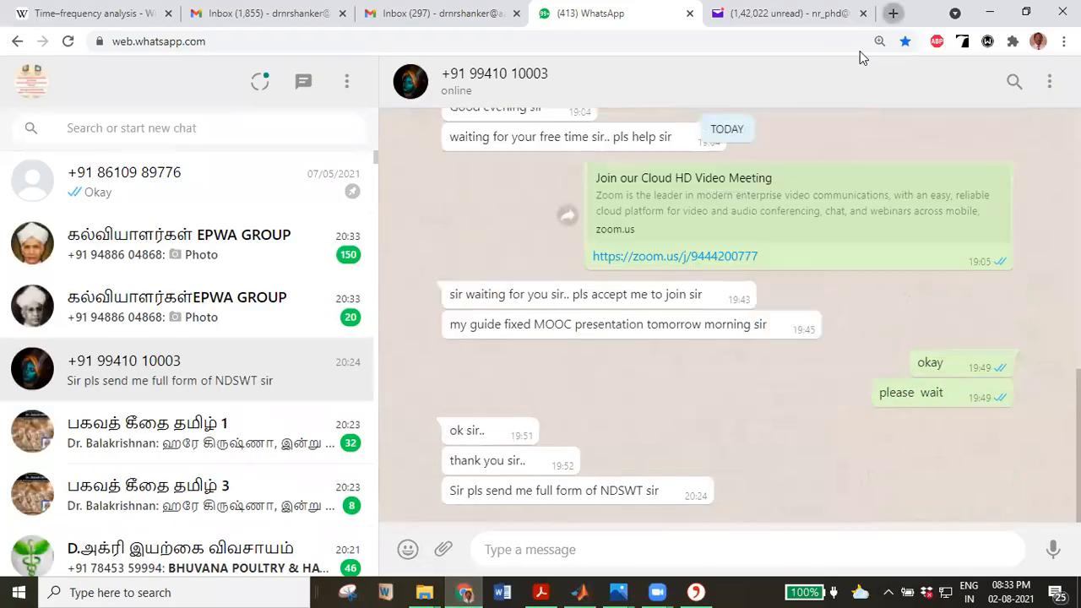
key("ctrl+t")
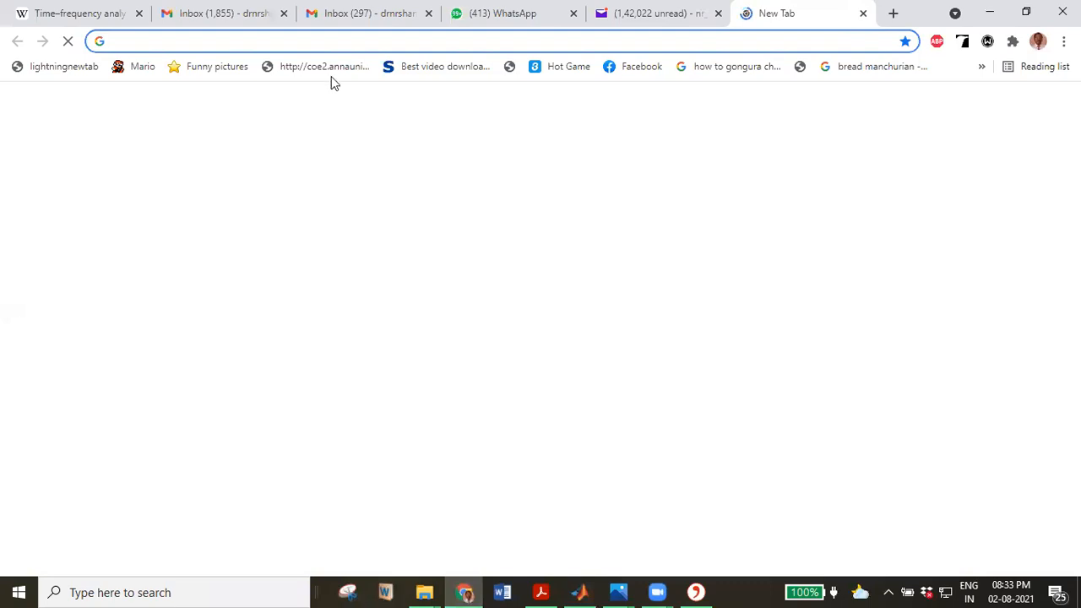
left_click(319, 38)
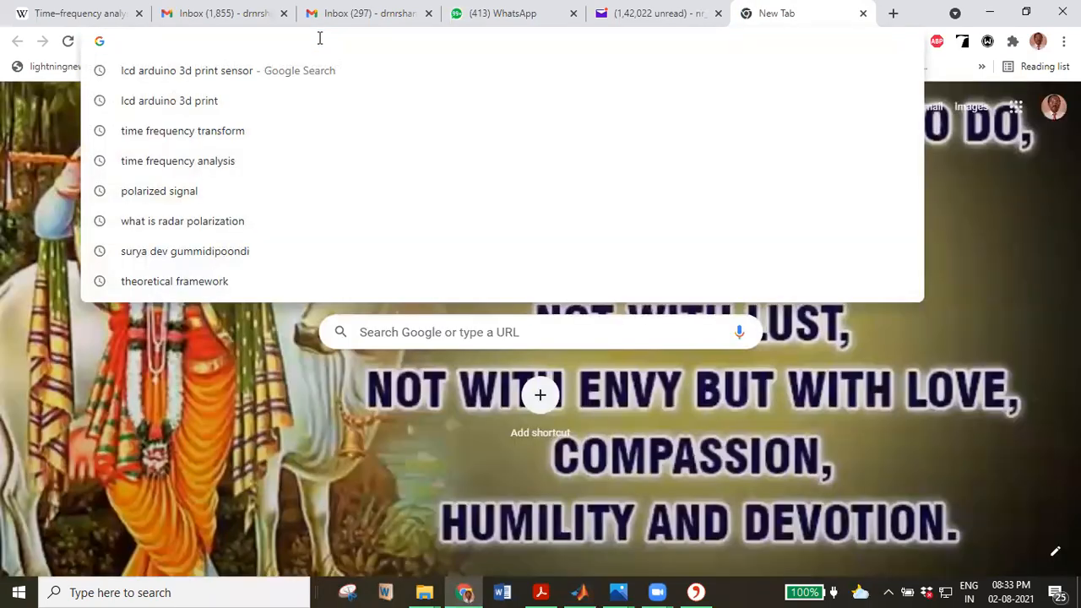
type("iee")
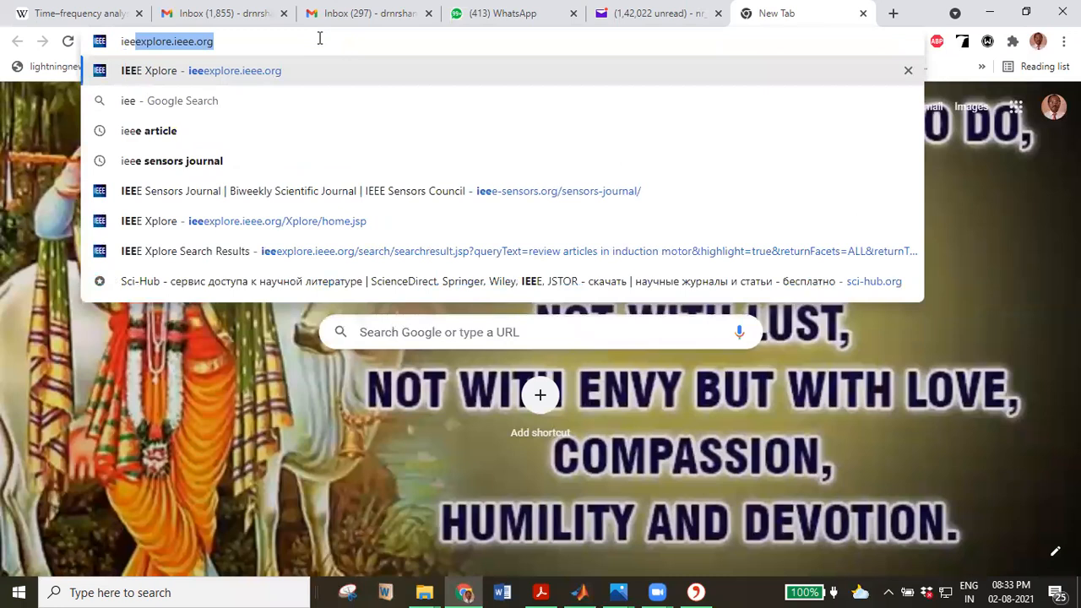
key("Return")
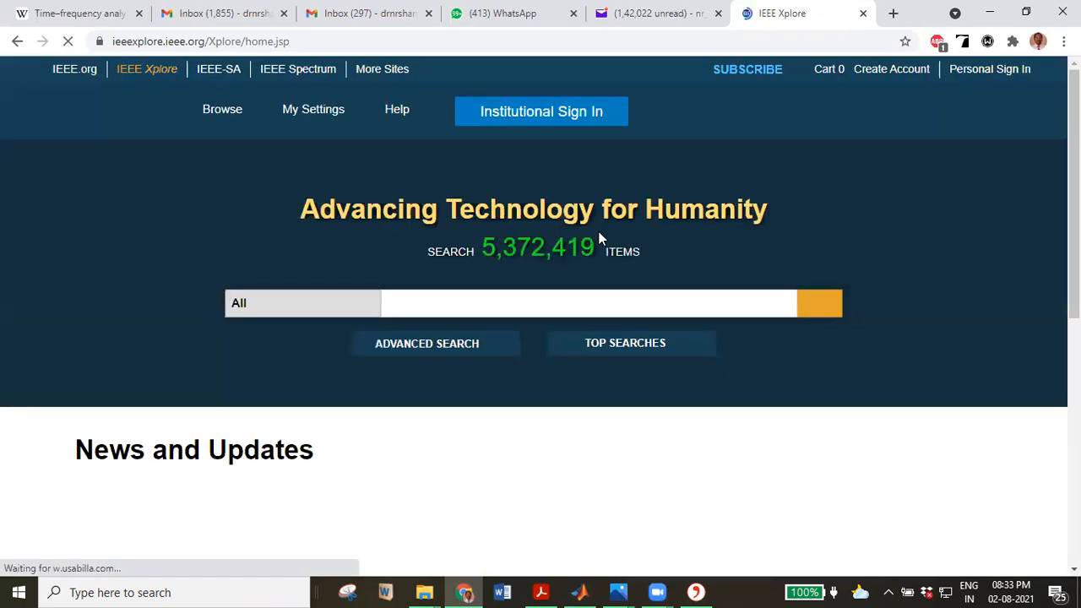
Scroll the IEEE Xplore home page and start typing 'dophami' in the search box.
scroll(510, 343, "down", 3)
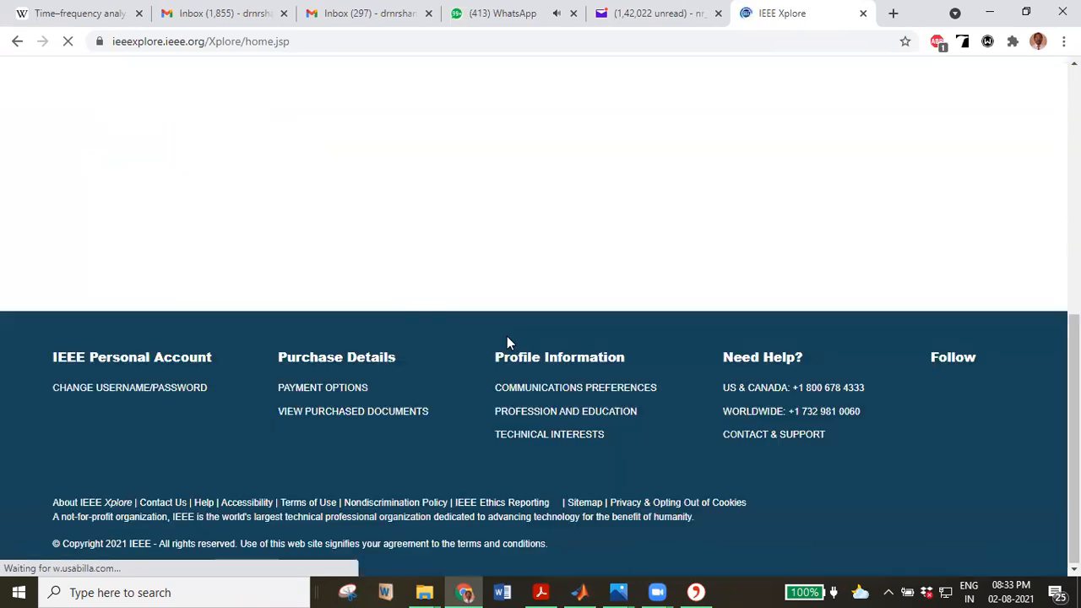
scroll(507, 339, "up", 3)
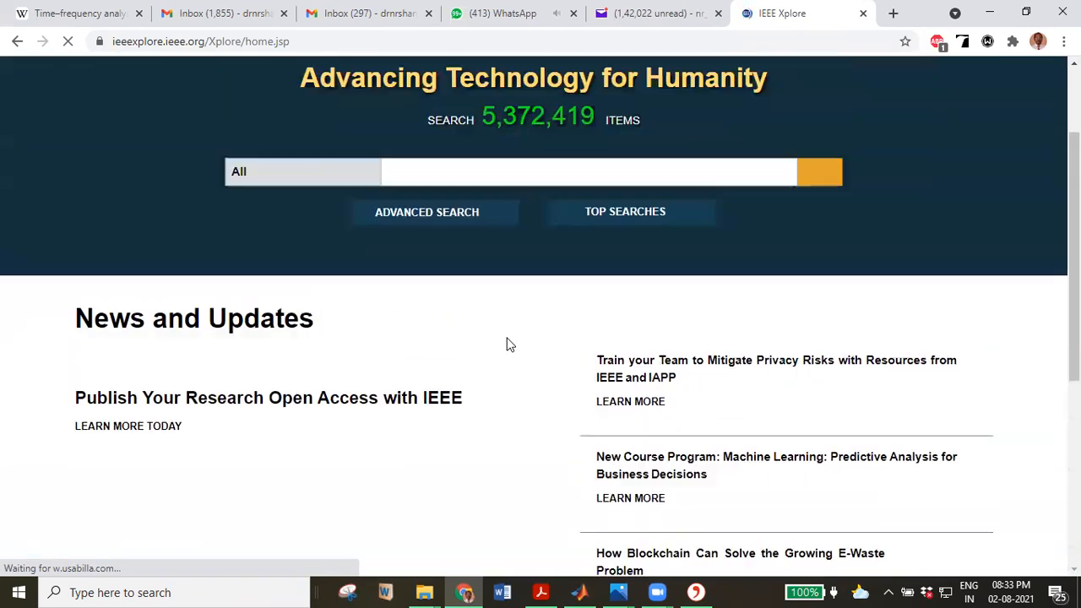
scroll(507, 335, "down", 3)
scroll(471, 217, "up", 3)
left_click(452, 269)
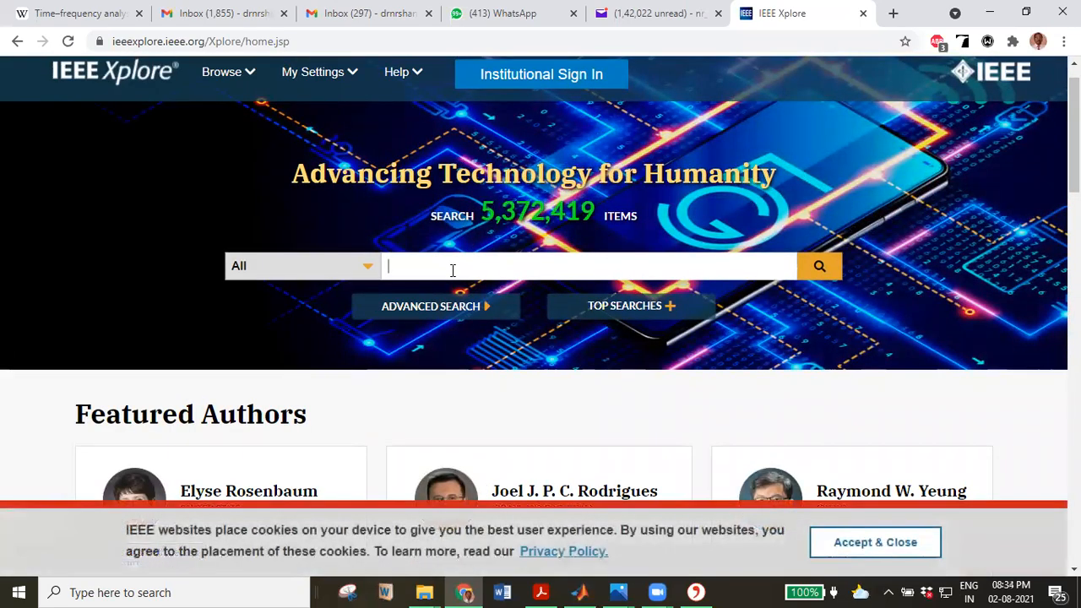
type("dop")
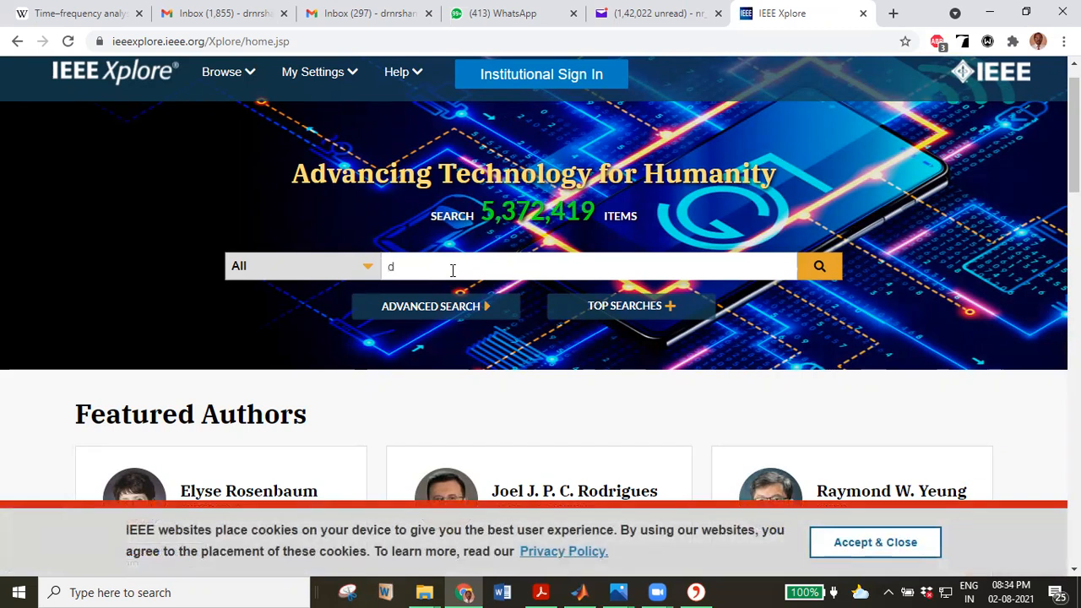
type("hamine")
Run the IEEE Xplore search for dophamine and scroll its results.
key("Return")
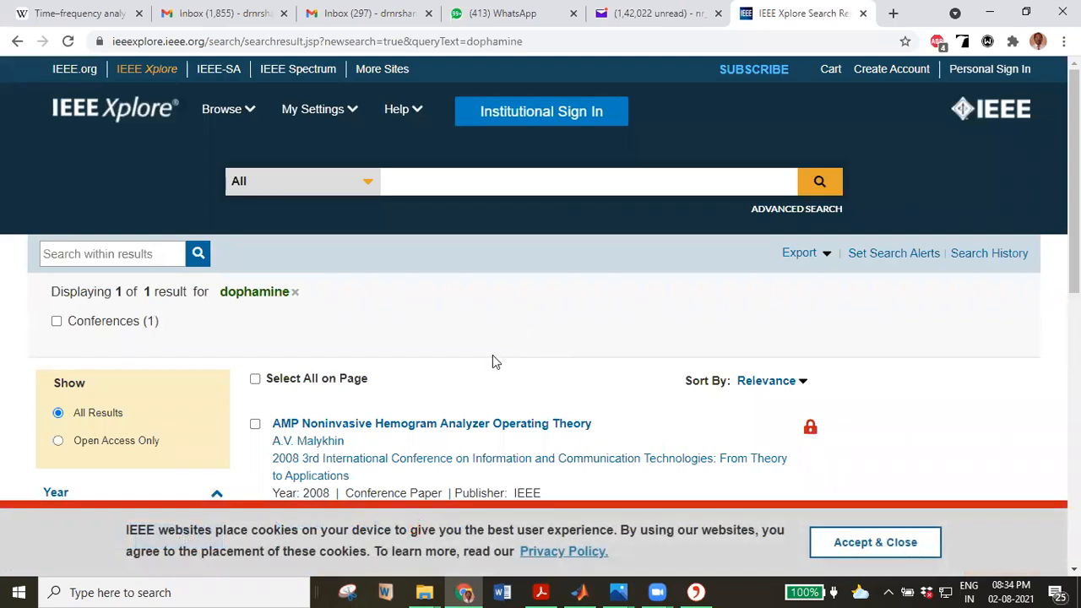
scroll(499, 367, "down", 4)
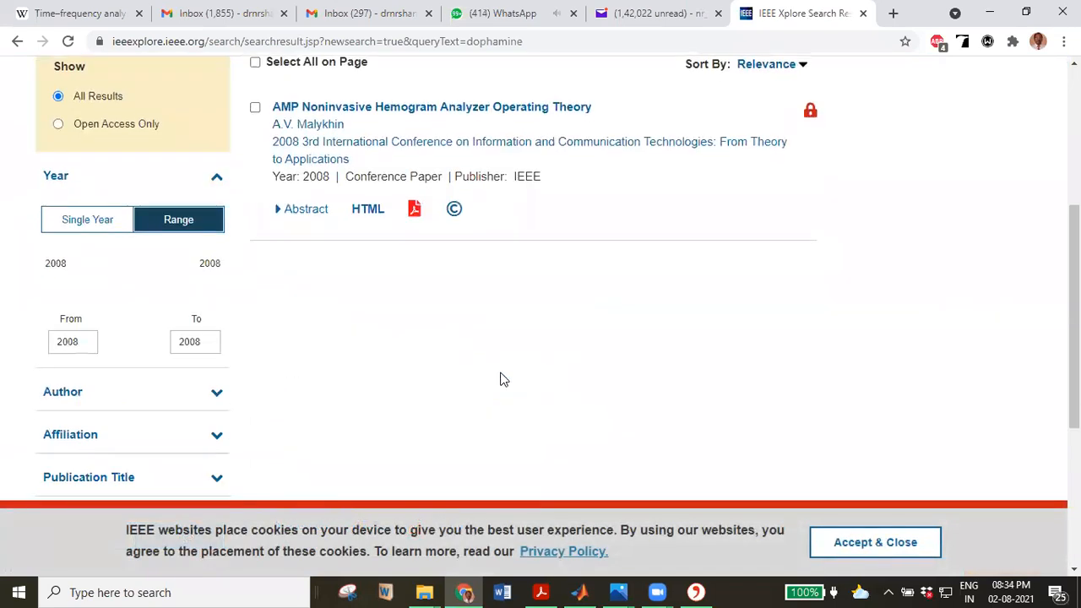
scroll(499, 379, "up", 5)
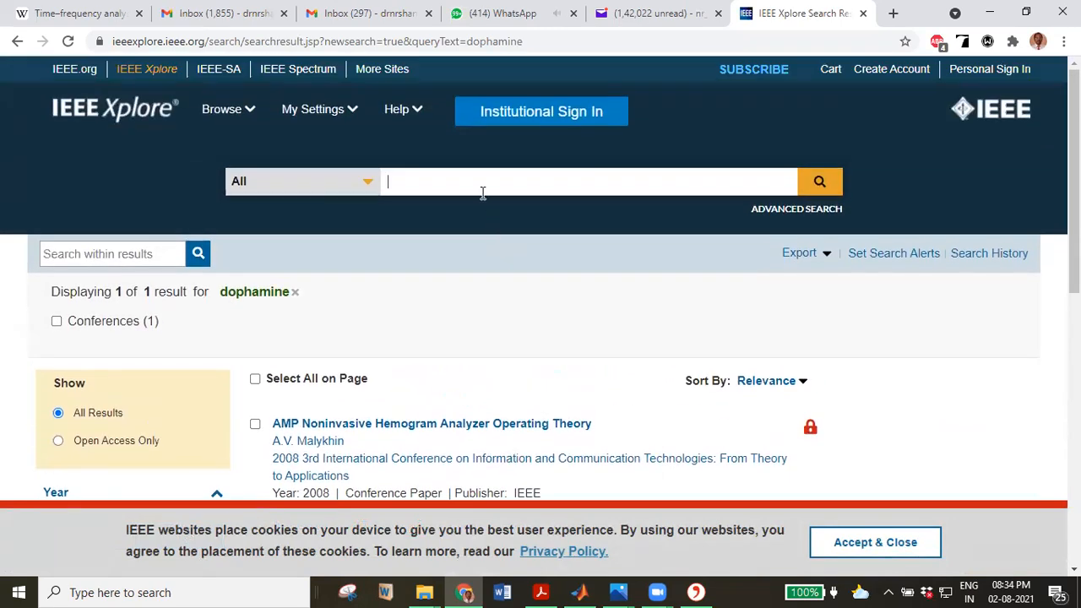
Search for 'brain fluid', accept the cookie notice, and try Open Access Only.
type("brain fluid")
key("Return")
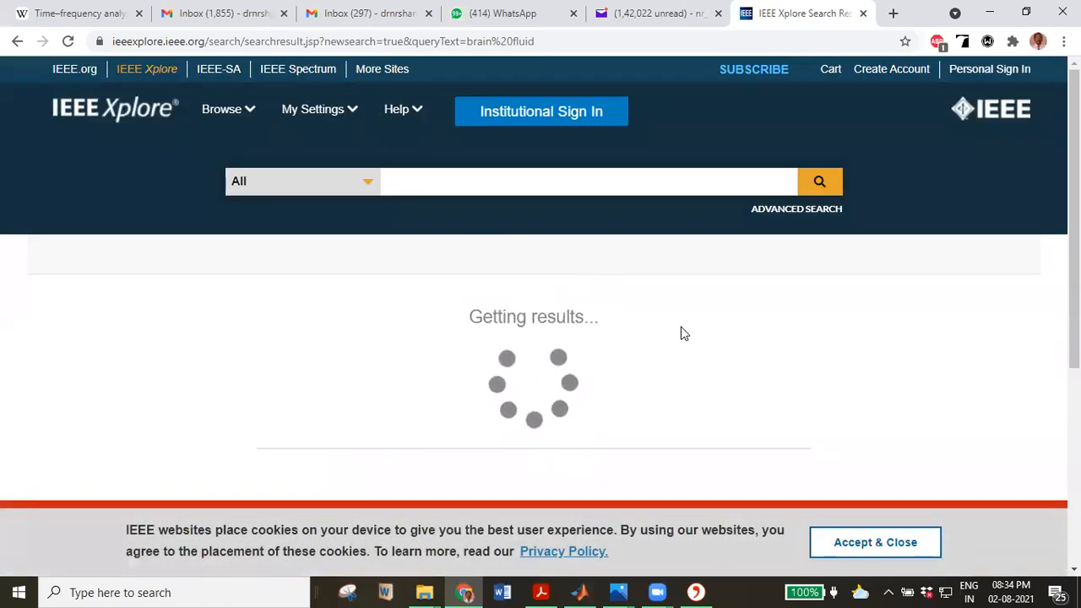
left_click(890, 550)
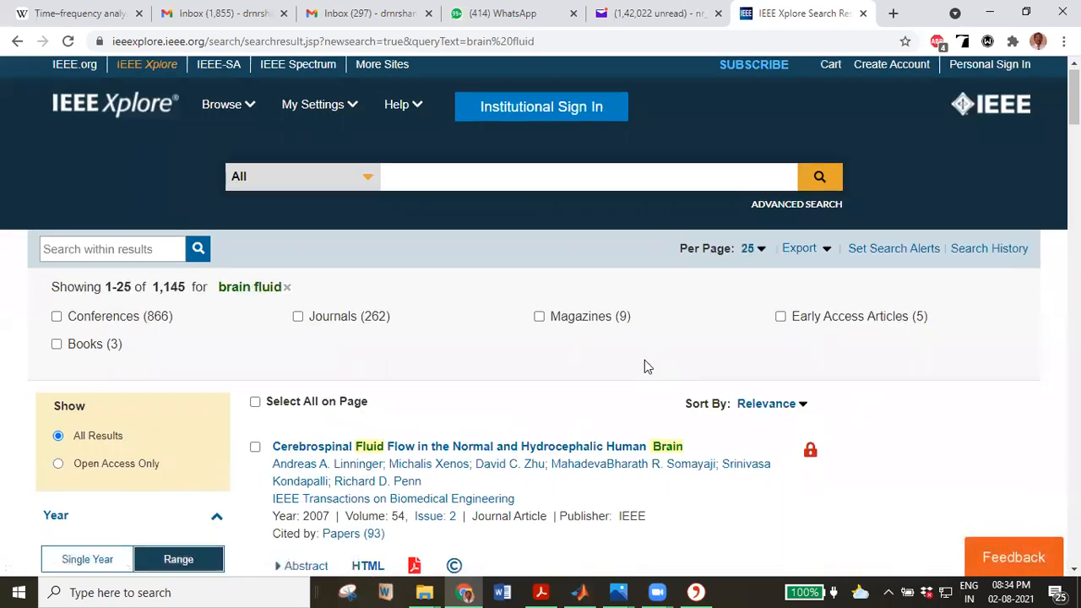
scroll(644, 363, "down", 3)
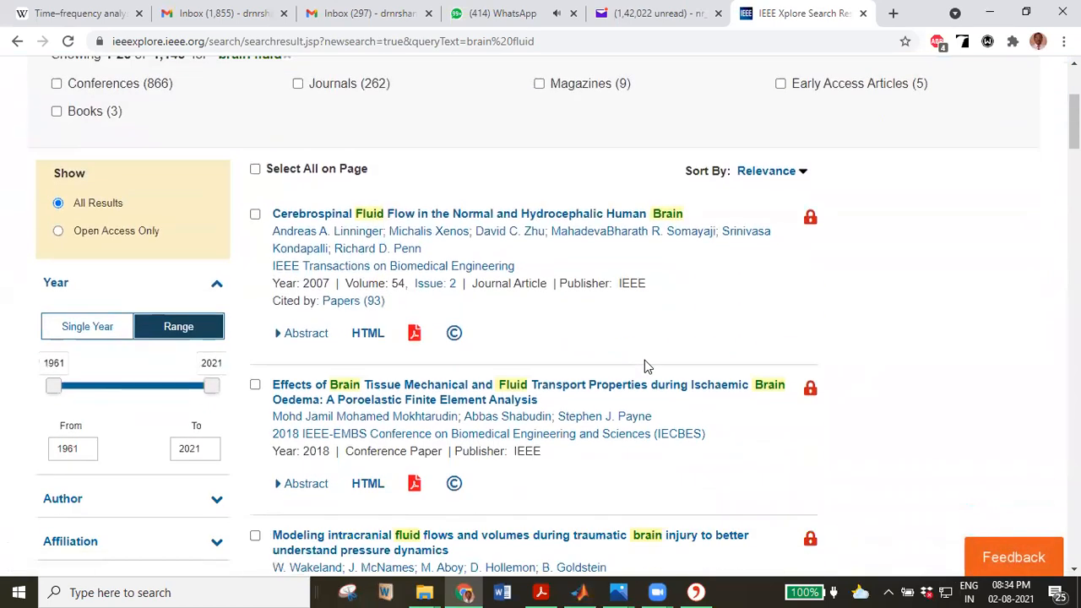
left_click(57, 232)
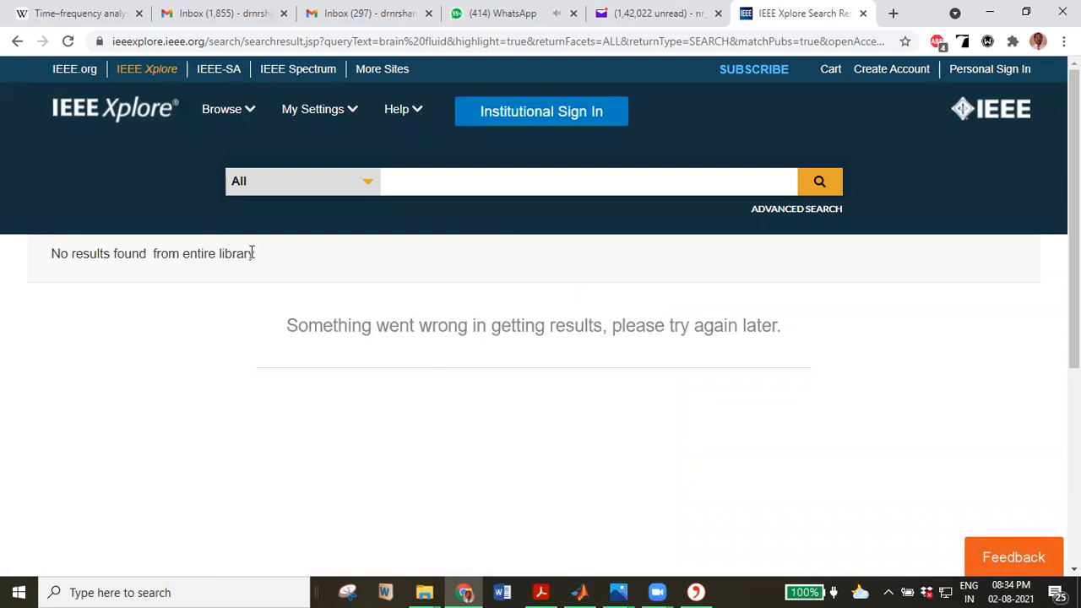
Go back, search IEEE Xplore for 'brain', and limit results to Open Access Only.
left_click(13, 40)
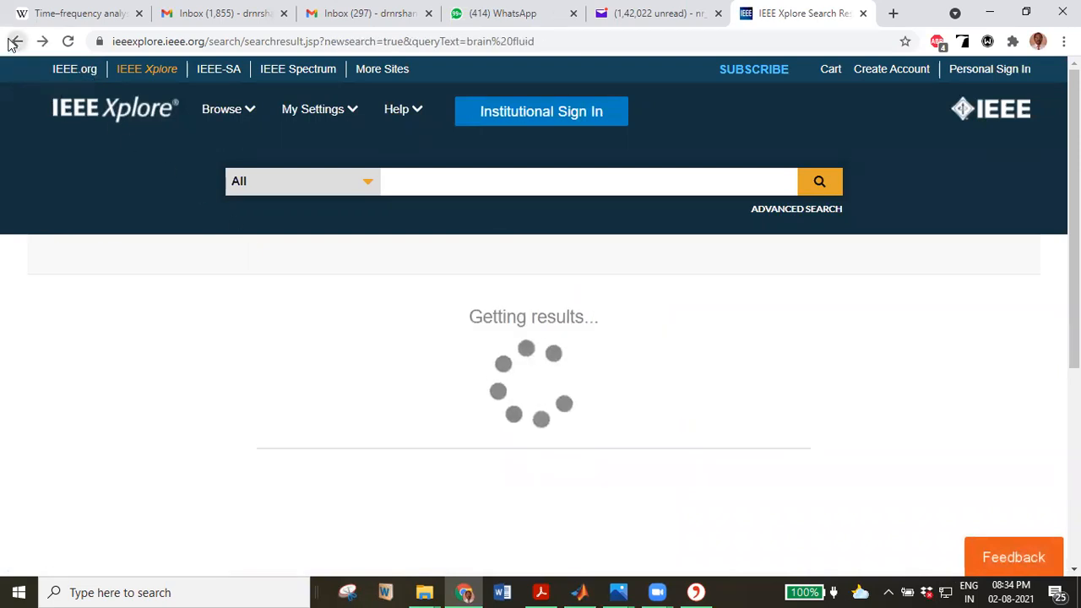
left_click(428, 177)
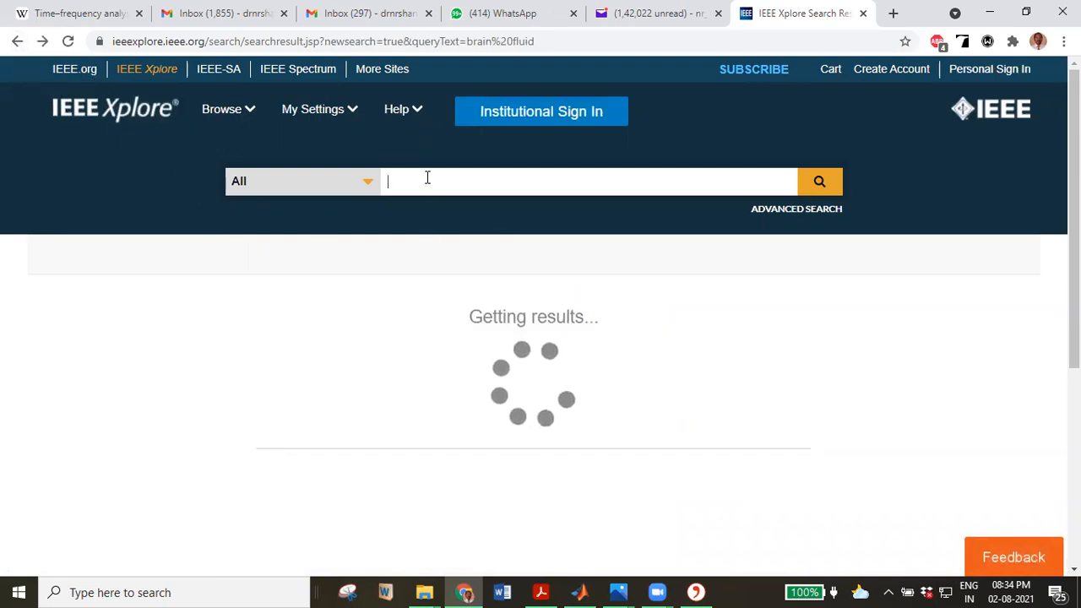
type("br")
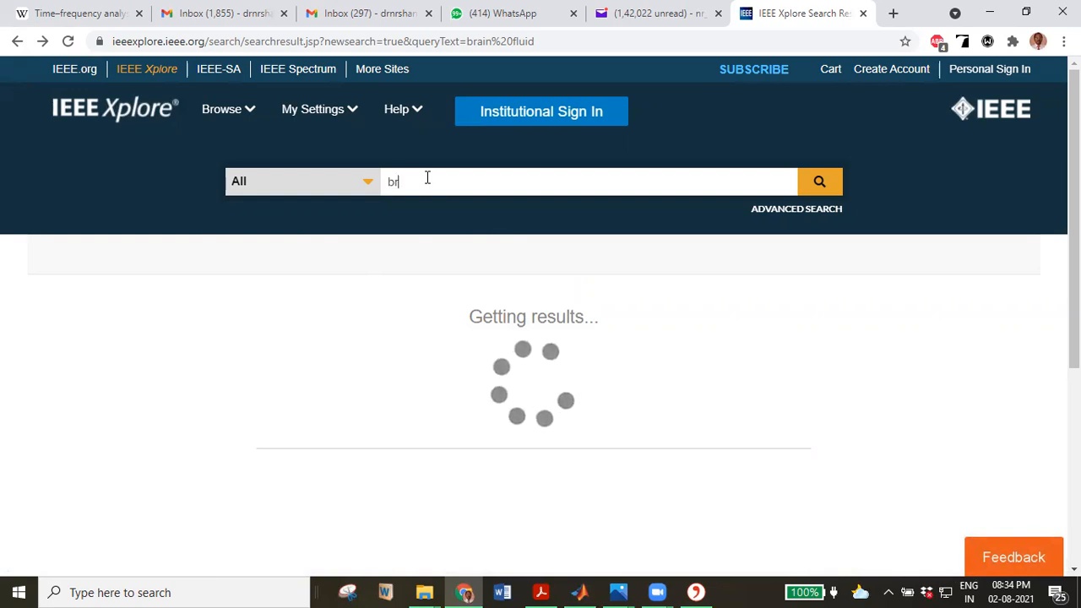
type("a")
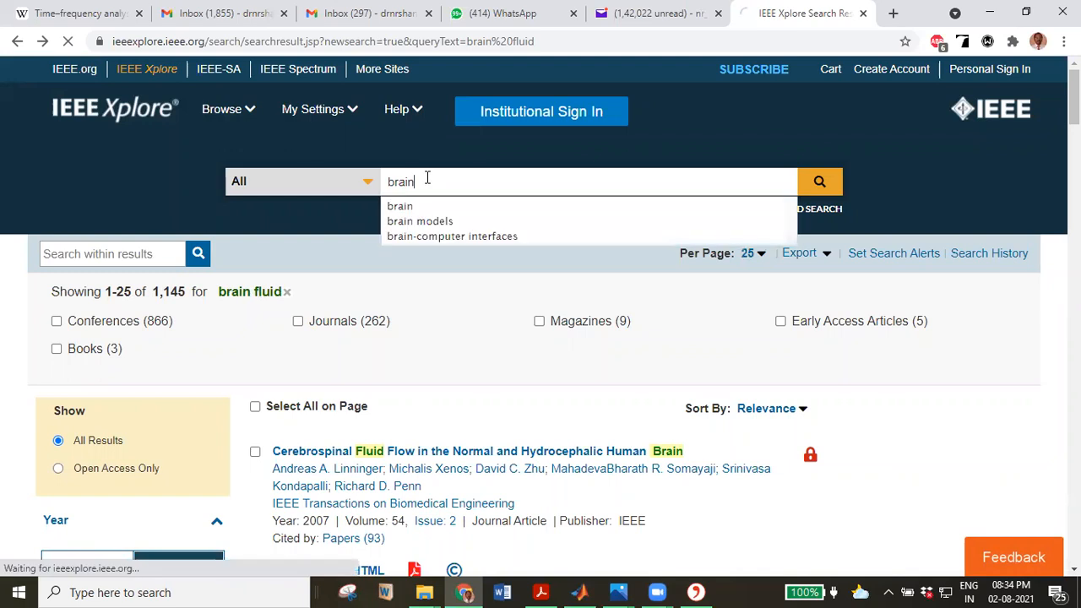
type("in")
key("Return")
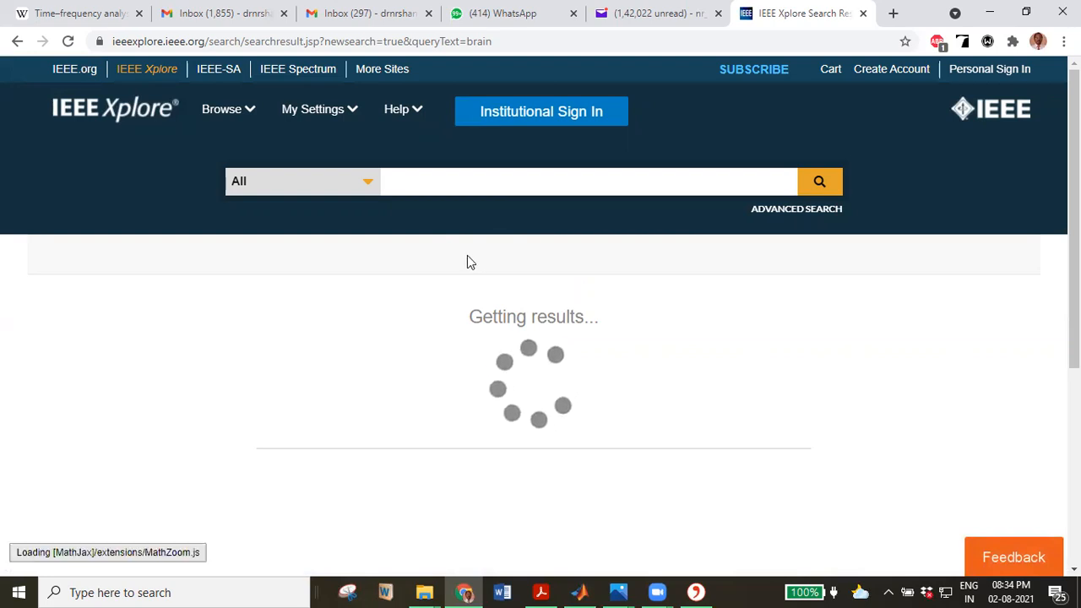
scroll(442, 304, "down", 5)
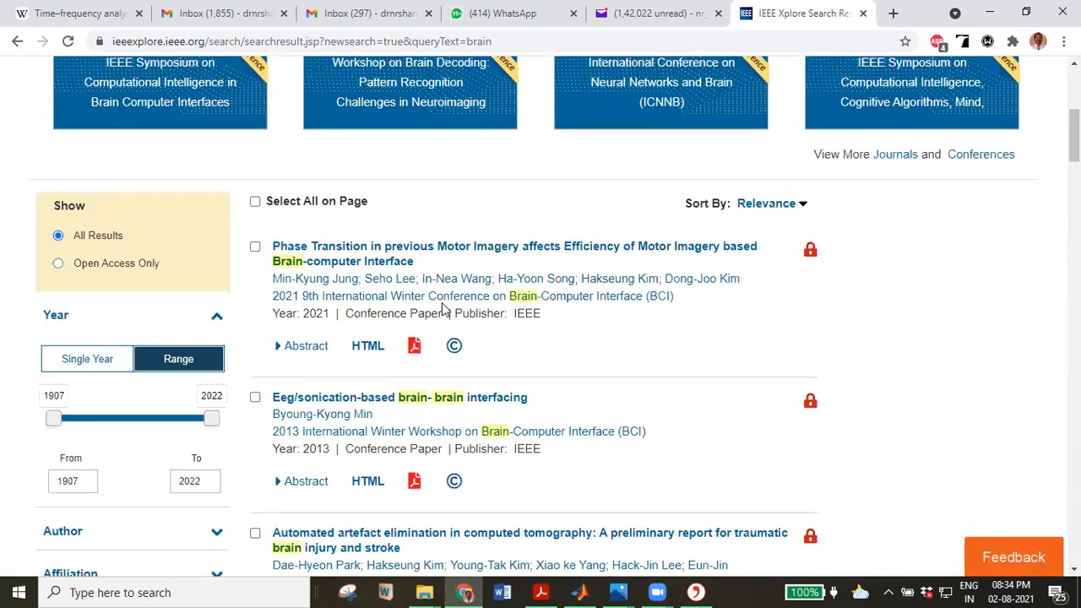
left_click(57, 264)
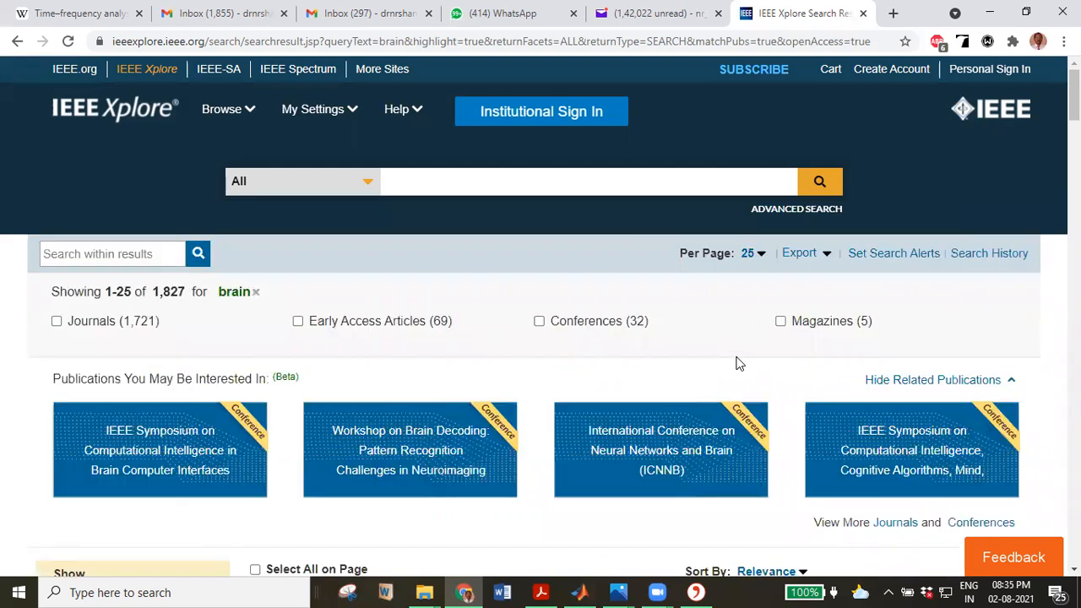
scroll(588, 367, "down", 3)
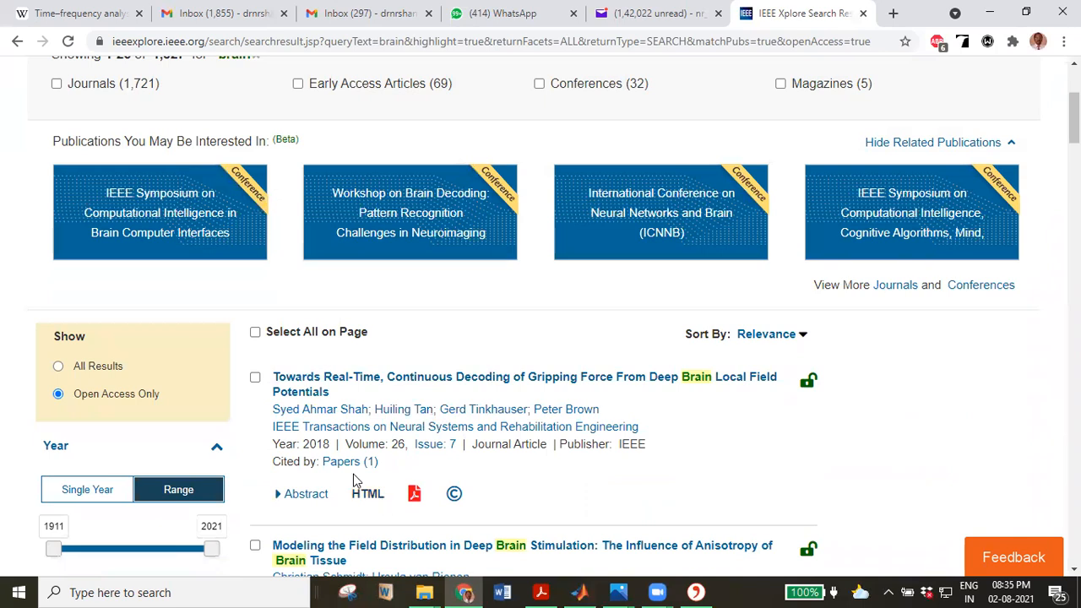
Open the 2018 gripping-force article's IEEE Xplore page and bring up Citavi's import at its DOI.
left_click(364, 381)
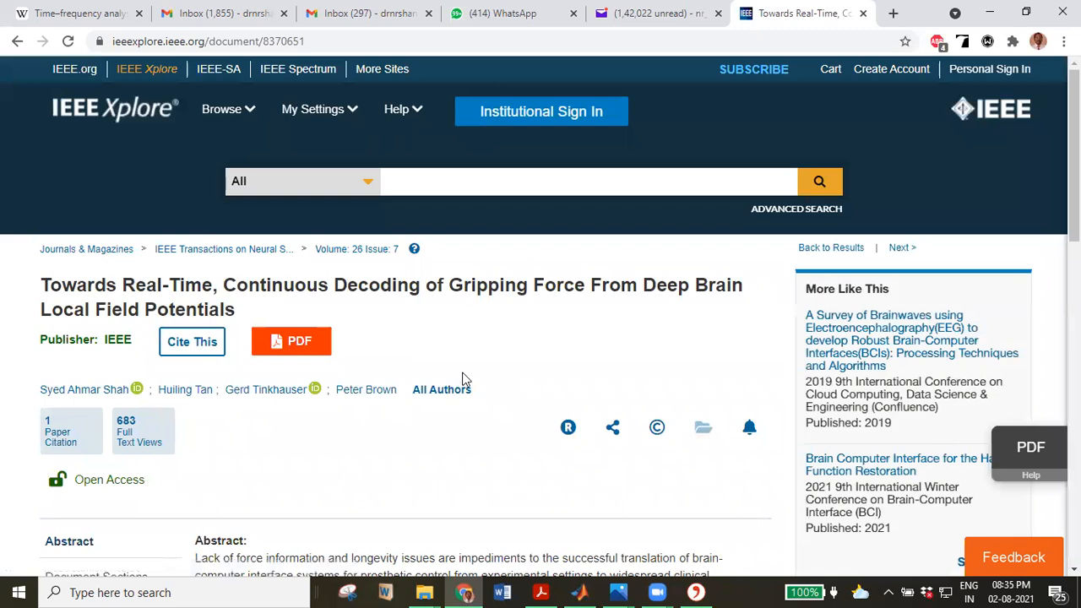
scroll(467, 380, "down", 1)
scroll(467, 380, "down", 3)
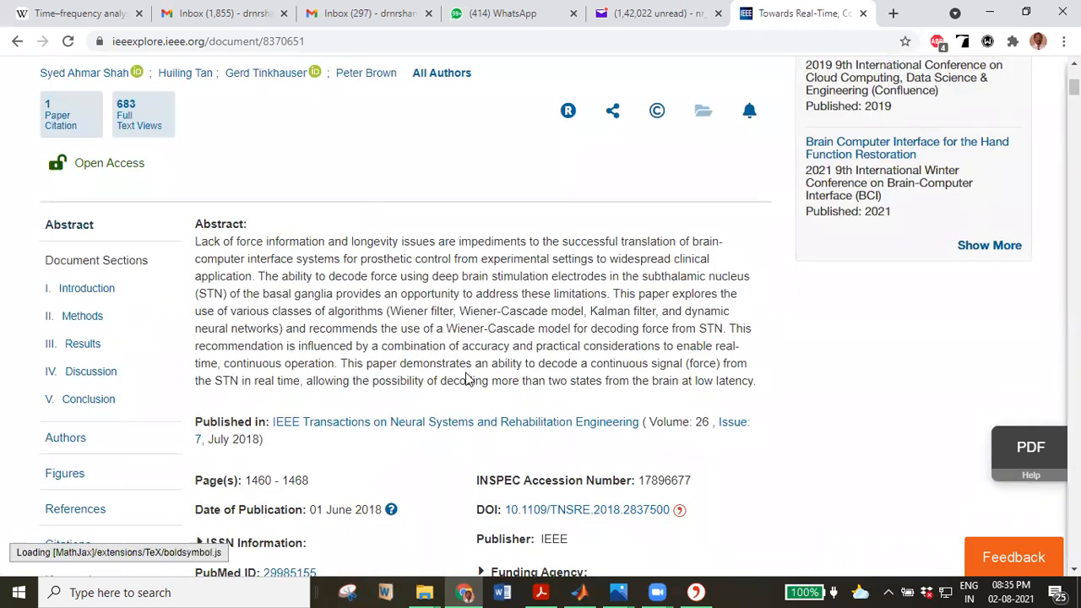
scroll(467, 380, "down", 3)
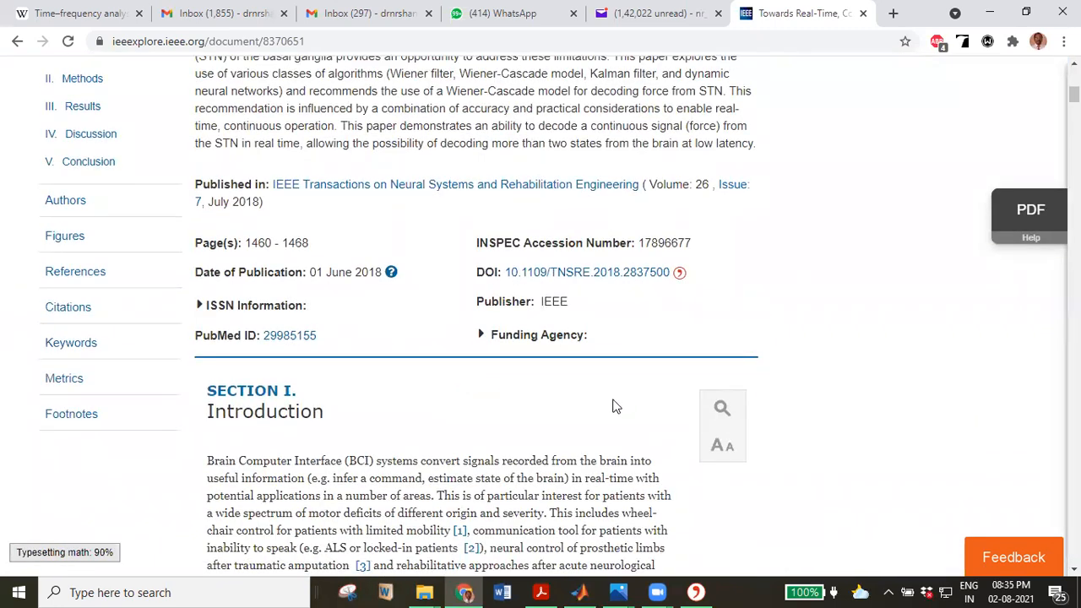
left_click(679, 274)
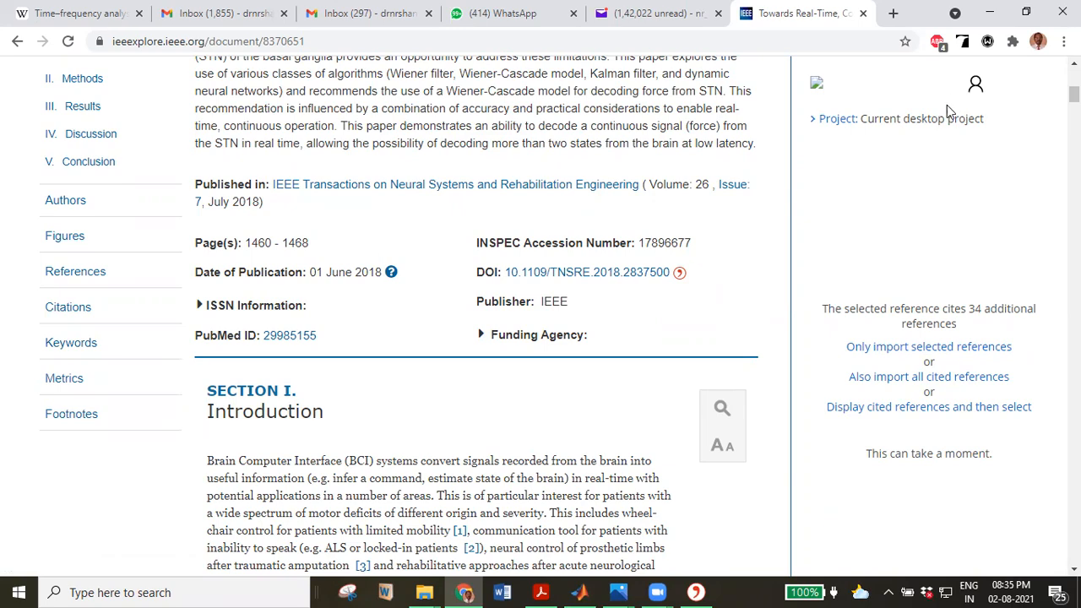
Import only the gripping-force article into Citavi, leaving out its 34 cited references.
scroll(922, 317, "down", 4)
scroll(1018, 231, "up", 3)
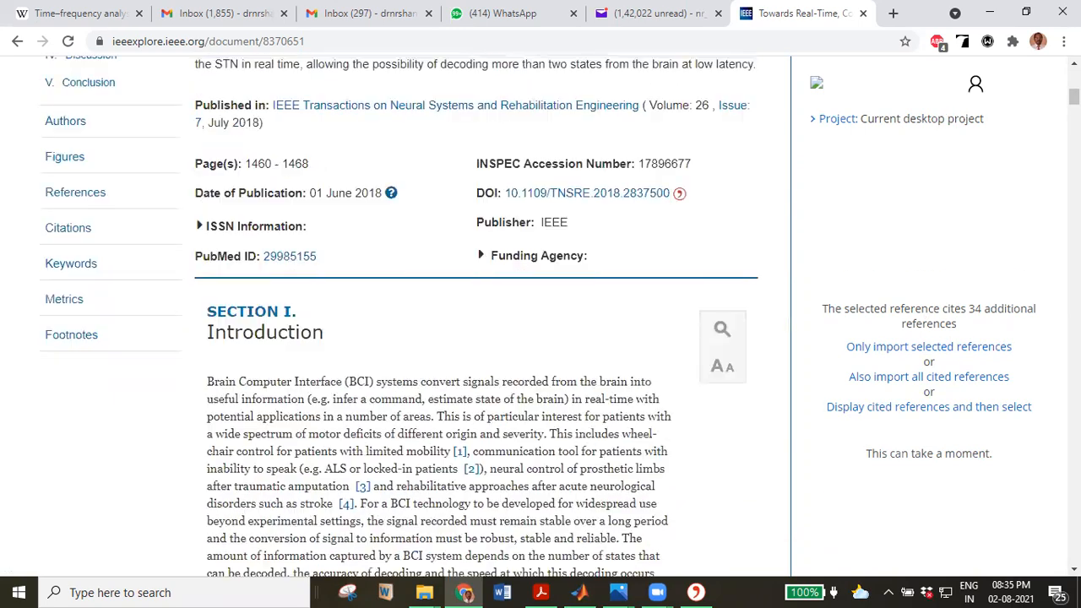
scroll(974, 193, "down", 15)
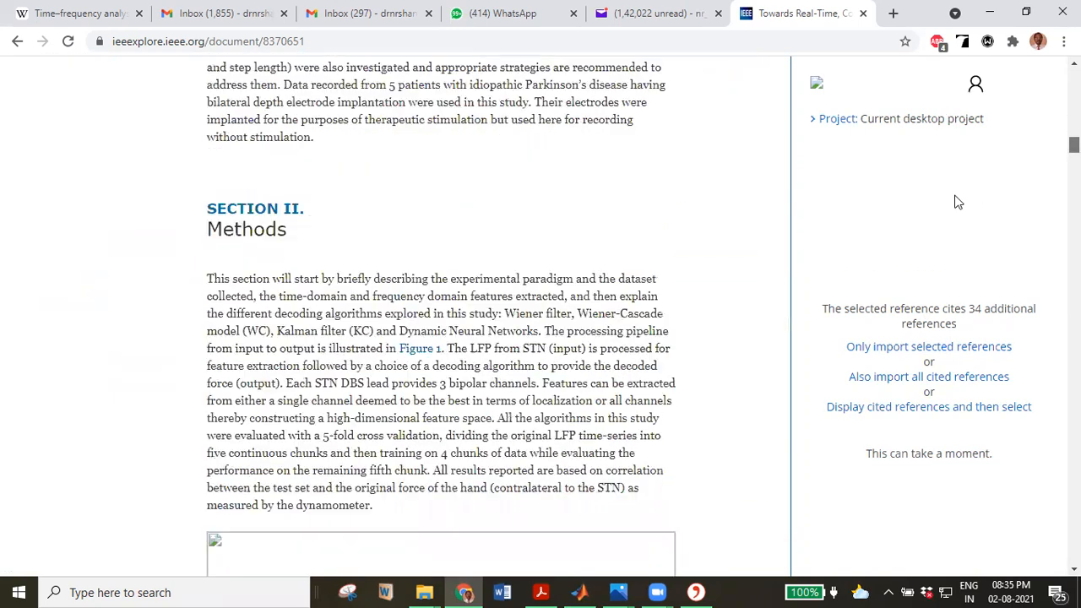
scroll(574, 356, "up", 15)
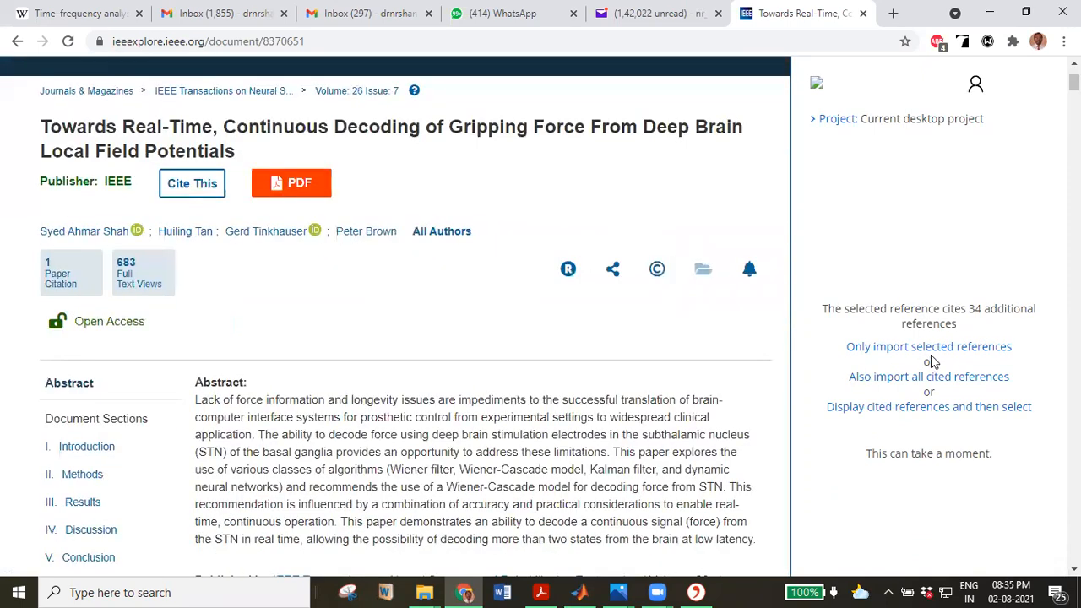
left_click(933, 348)
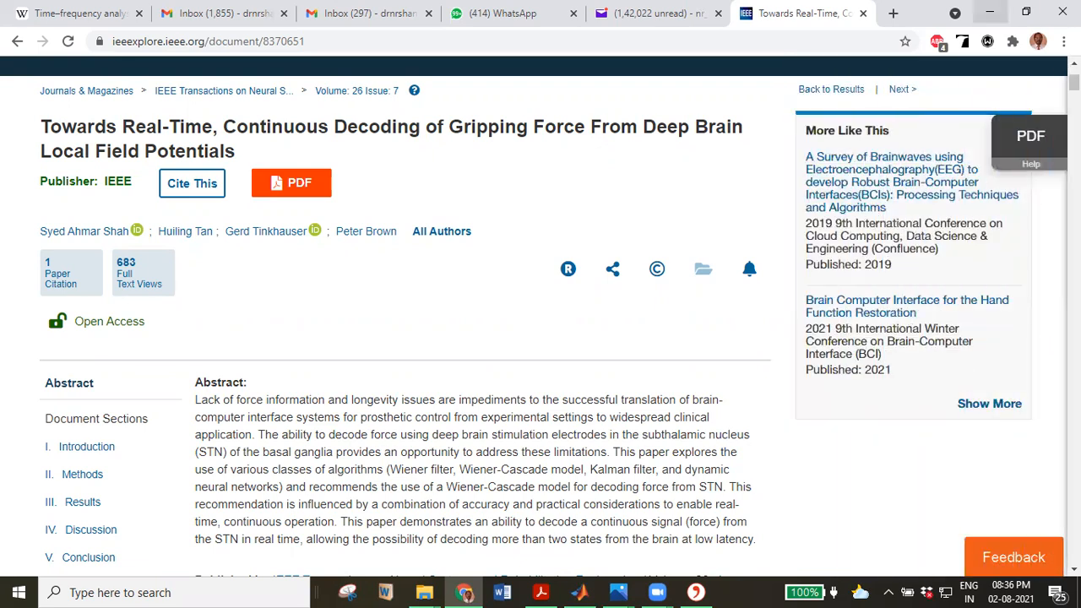
left_click(989, 12)
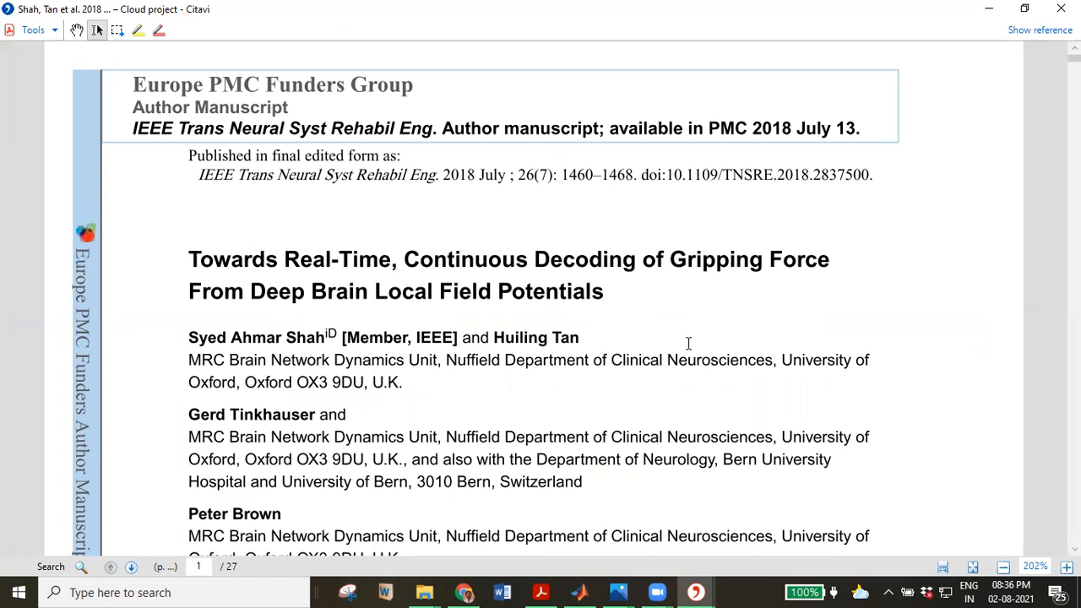
Scroll through the 27-page gripping-force PDF, then show the Shah, Tan et al. 2018 reference.
scroll(627, 365, "down", 3)
scroll(626, 365, "down", 14)
scroll(622, 387, "down", 11)
scroll(620, 390, "down", 14)
scroll(615, 412, "down", 10)
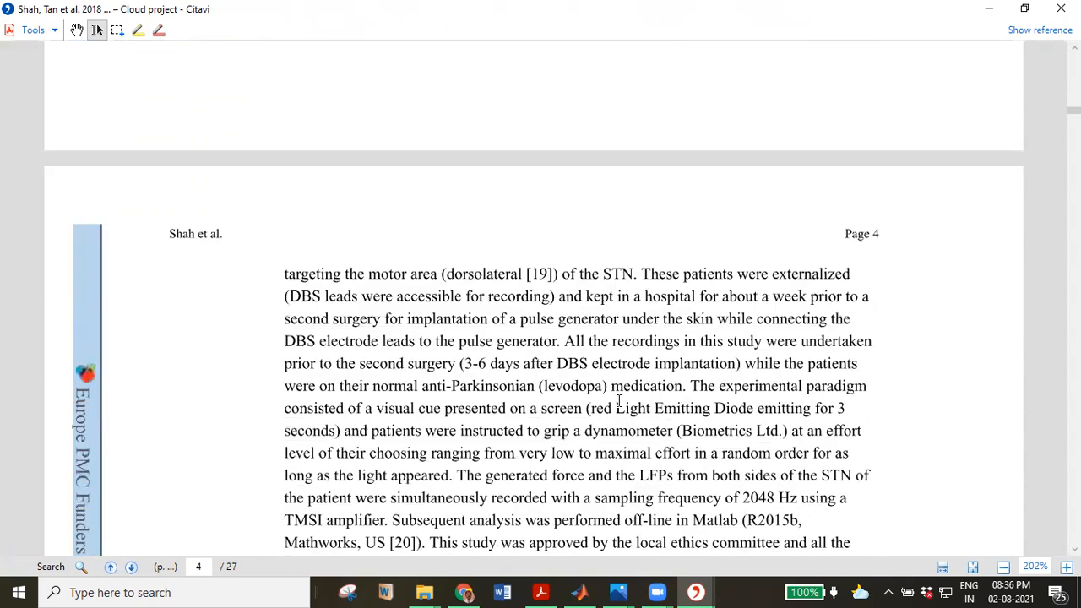
scroll(619, 405, "down", 12)
scroll(622, 414, "down", 8)
scroll(608, 430, "down", 10)
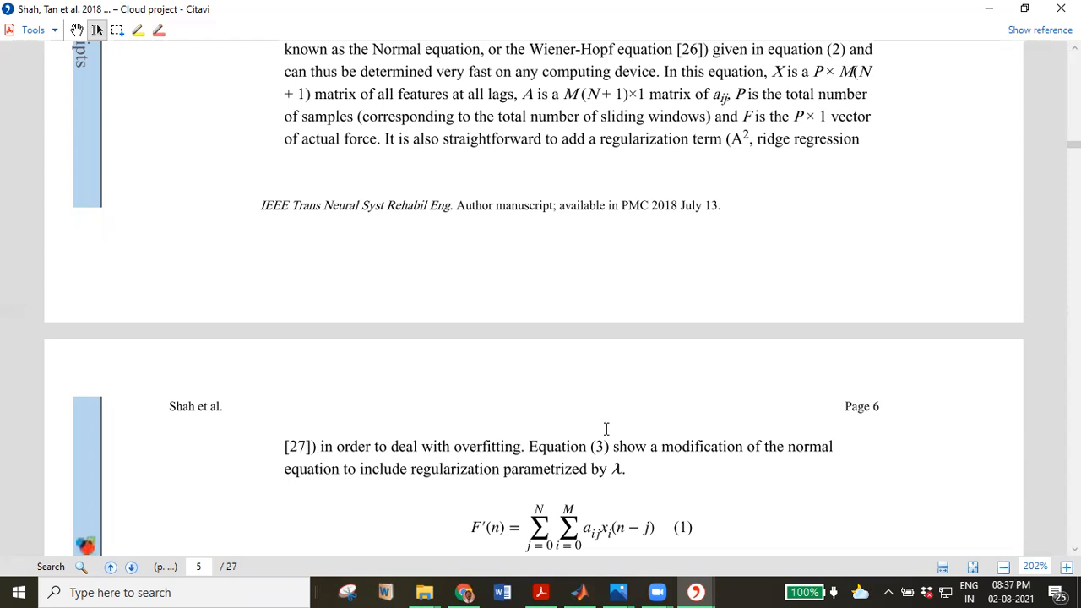
left_click(1040, 31)
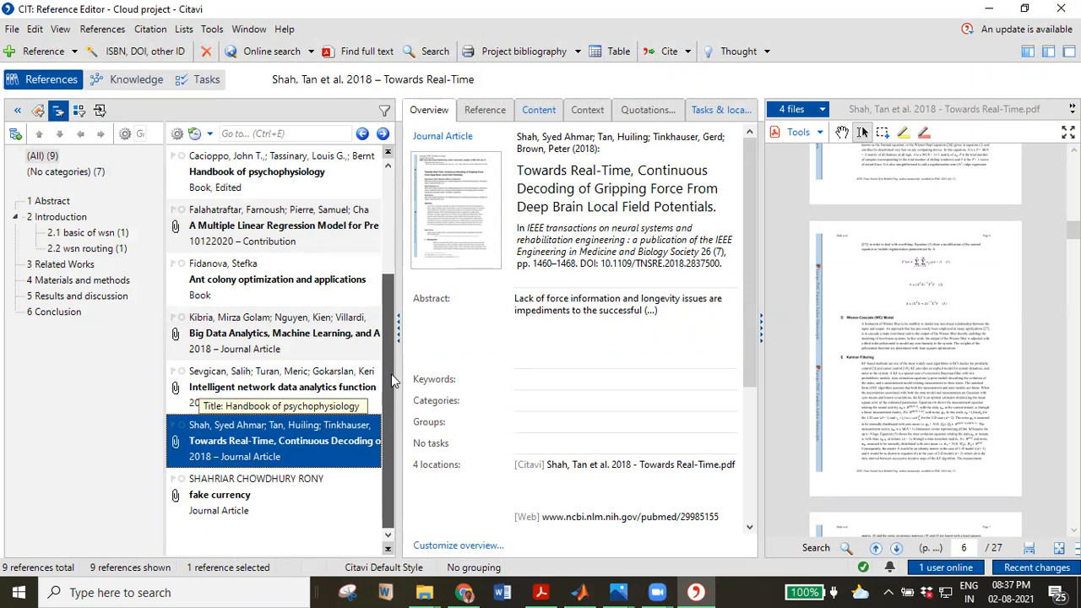
View the Intelligent network data analytics and Ant colony optimization references, then minimize Citavi.
scroll(383, 398, "up", 1)
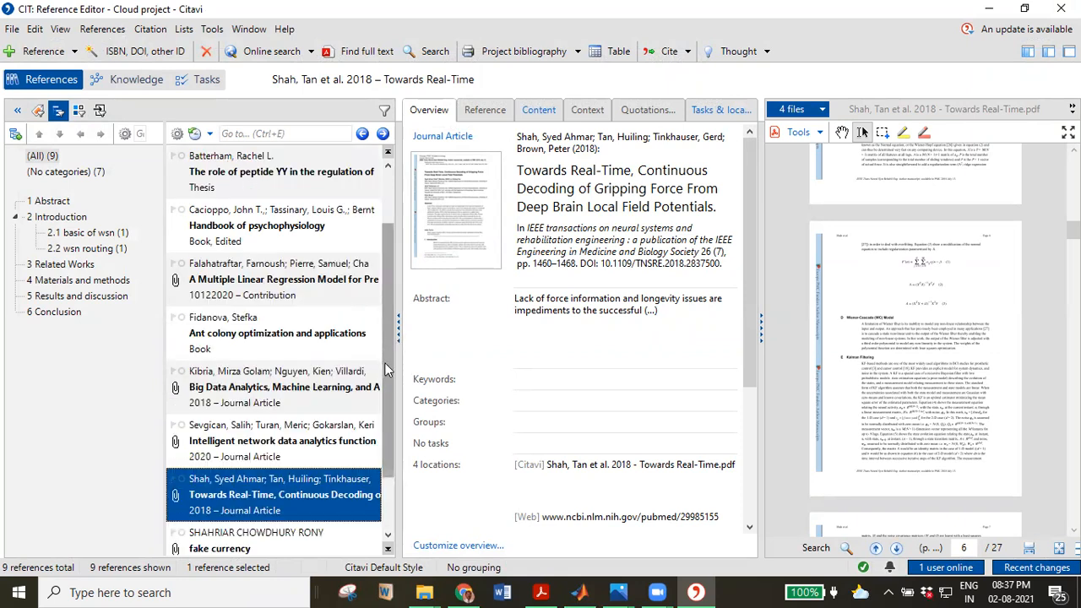
scroll(392, 379, "up", 1)
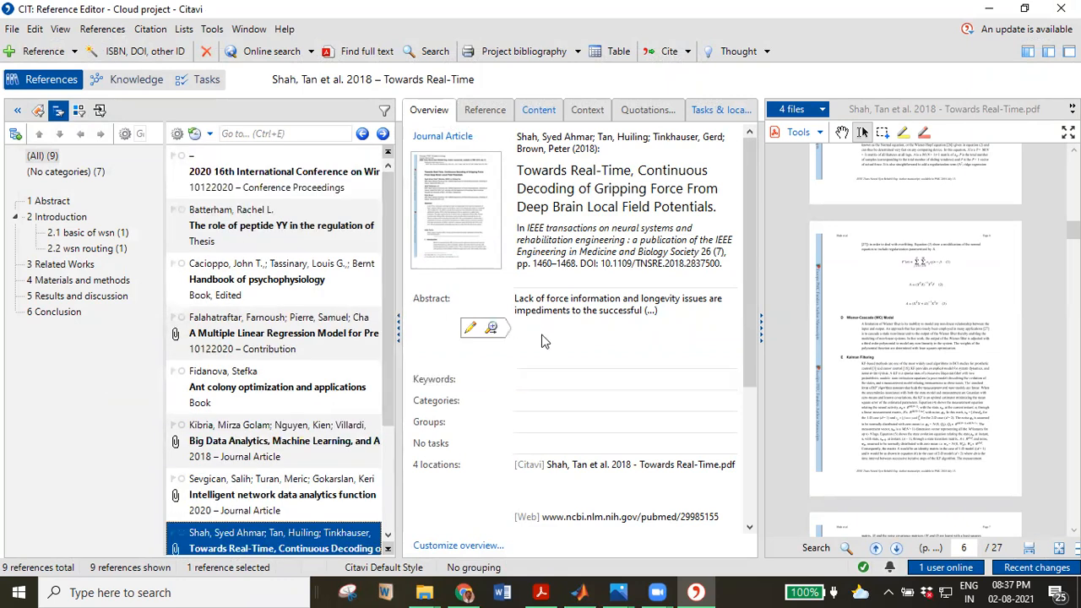
scroll(277, 390, "down", 2)
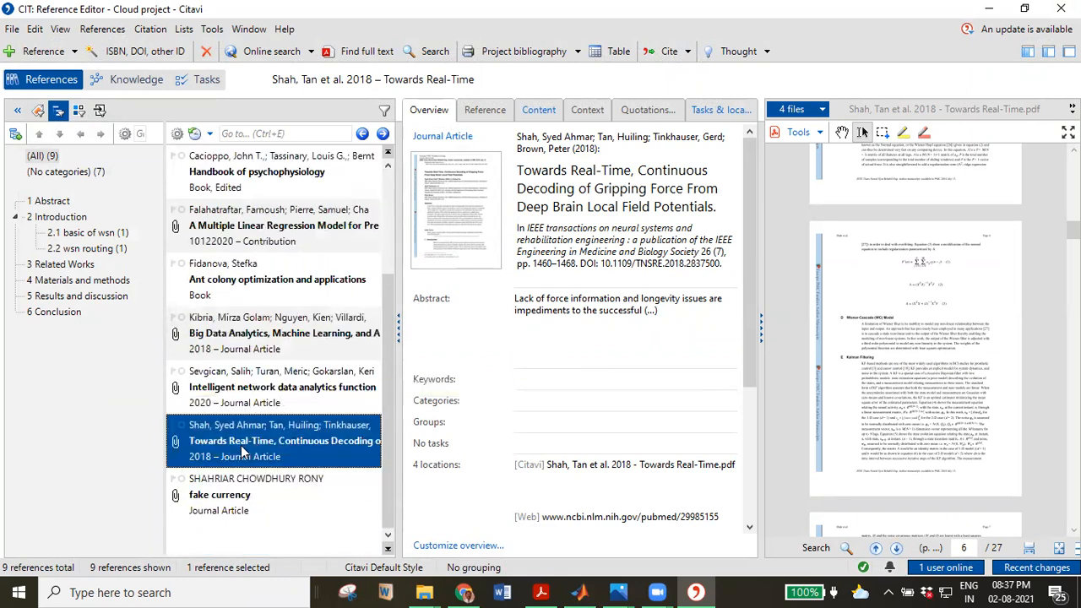
left_click(258, 395)
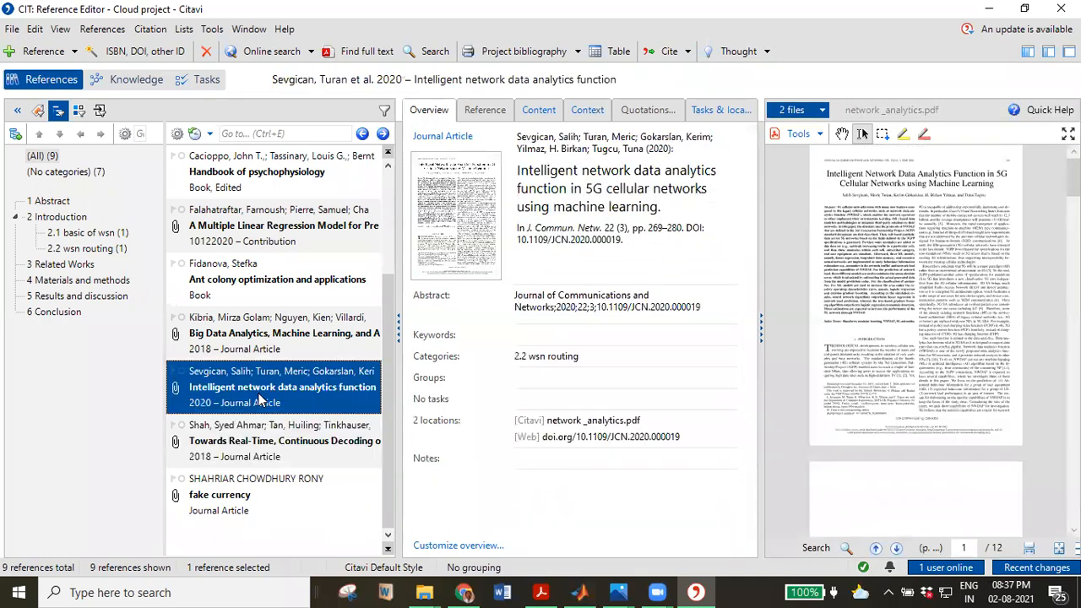
scroll(258, 397, "up", 2)
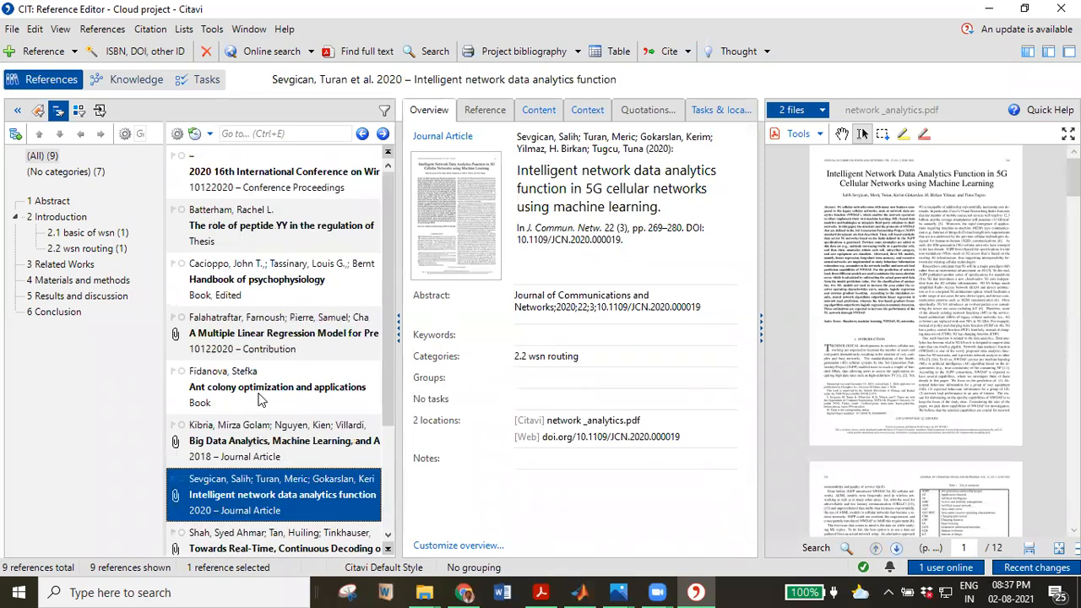
left_click(258, 390)
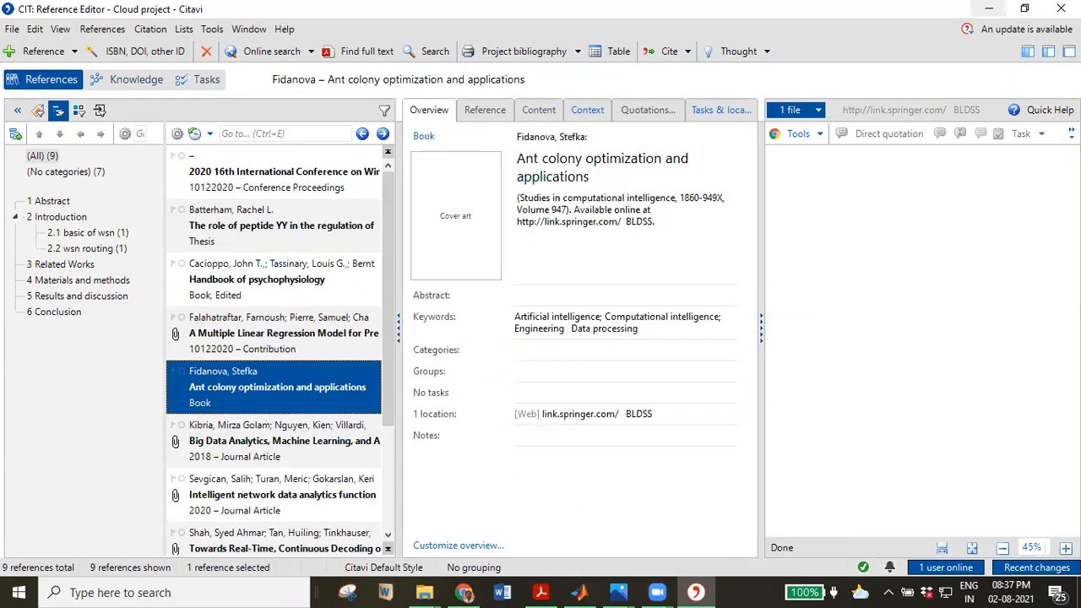
left_click(464, 592)
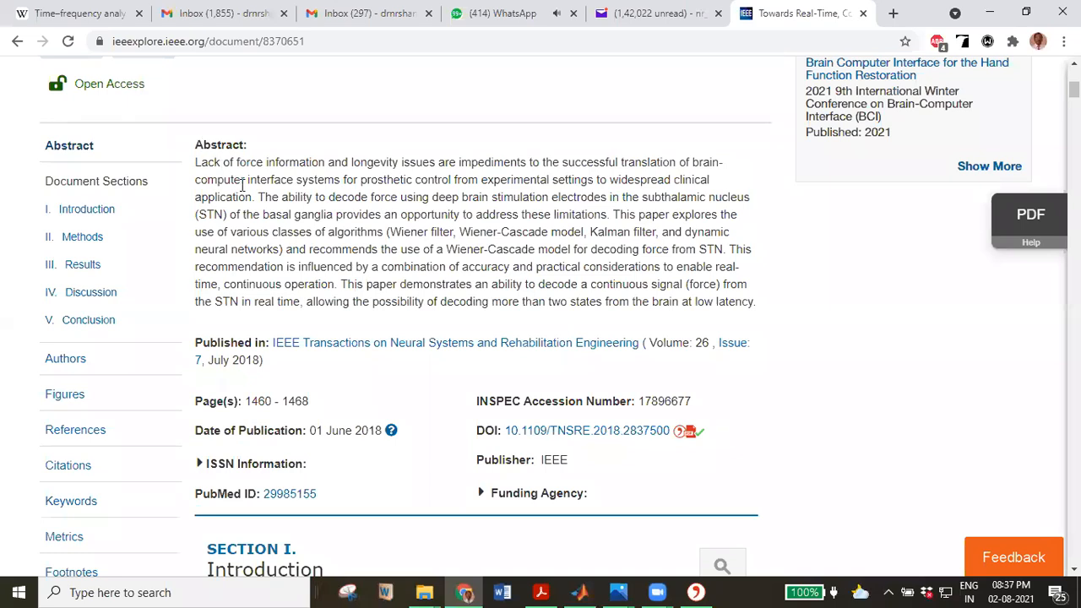
Select the full abstract text of the gripping-force article.
left_click_drag(314, 231, 507, 302)
left_click_drag(737, 339, 755, 304)
left_click(197, 145)
left_click_drag(201, 146, 705, 297)
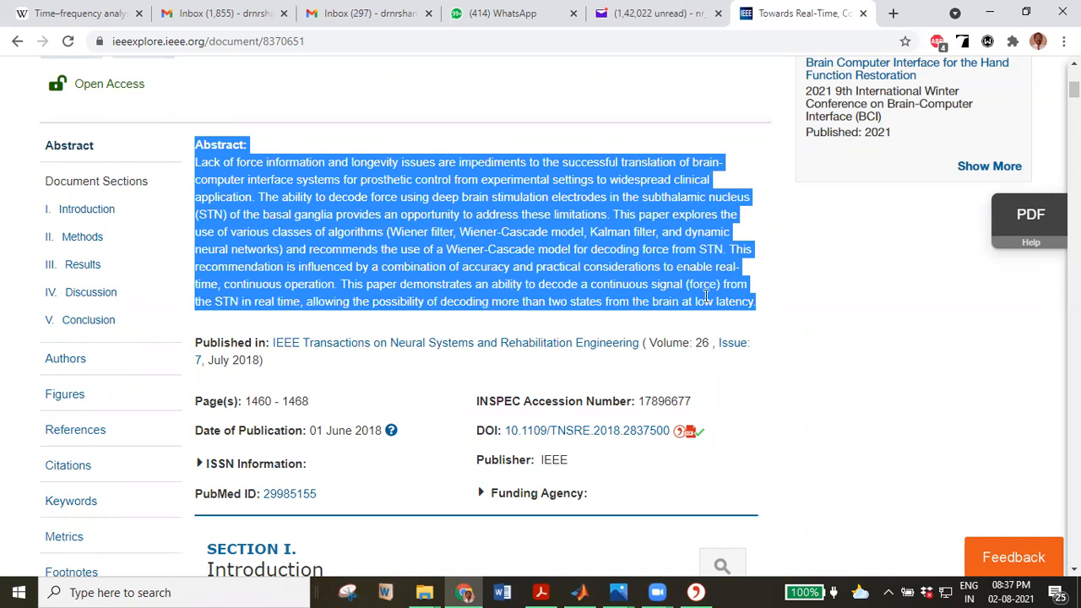
Send the selected abstract to Citavi with Citavi Picker's Add selection as quotation.
right_click(591, 265)
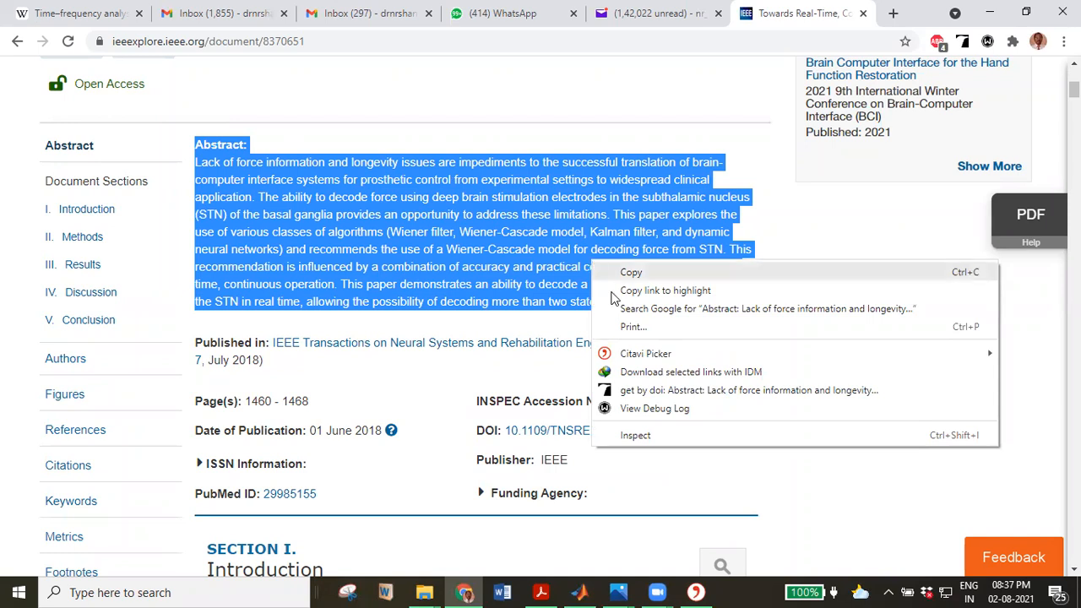
mouse_move(640, 358)
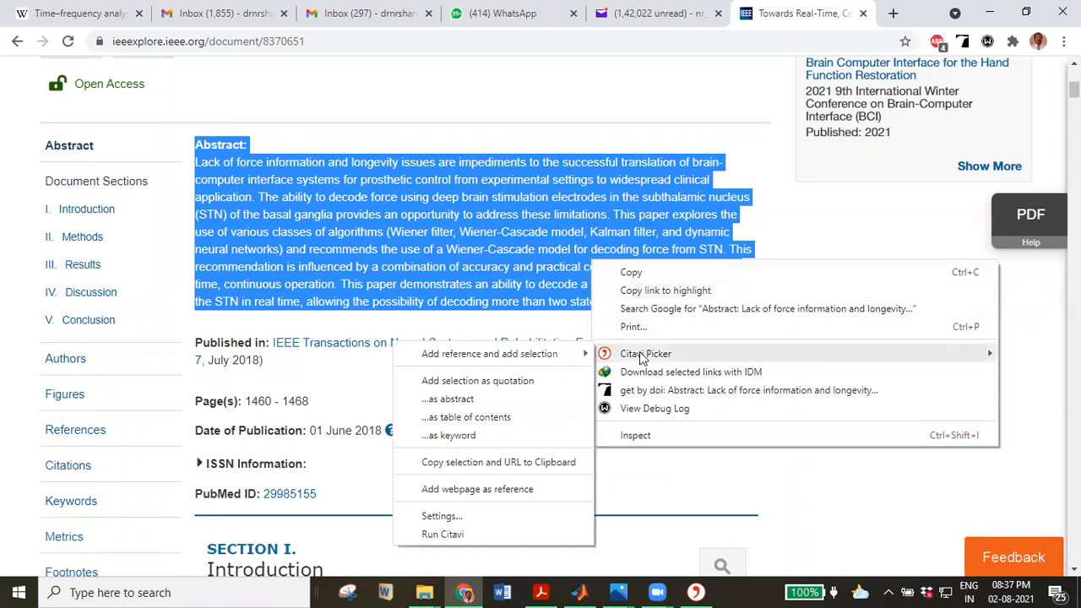
mouse_move(553, 362)
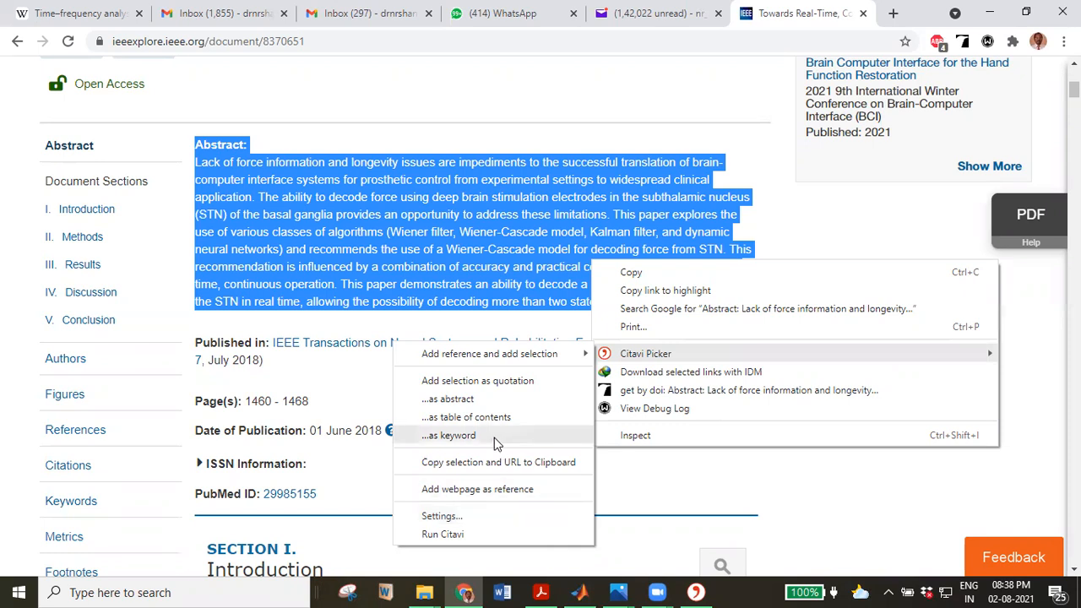
left_click(494, 381)
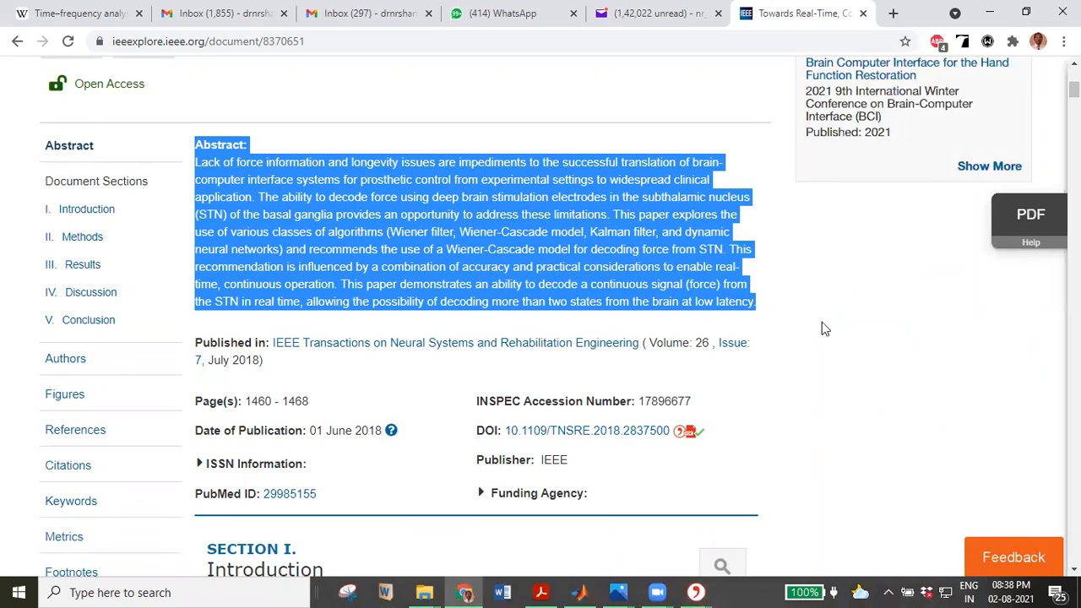
right_click(408, 212)
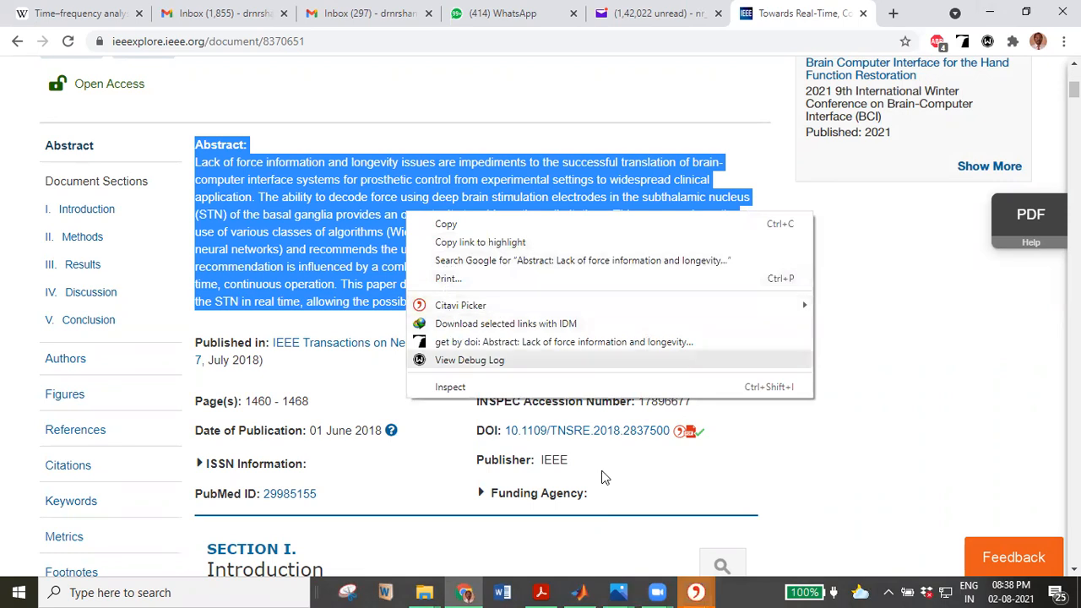
Confirm the abstract as a direct quotation in Citavi's quotation window.
left_click(698, 592)
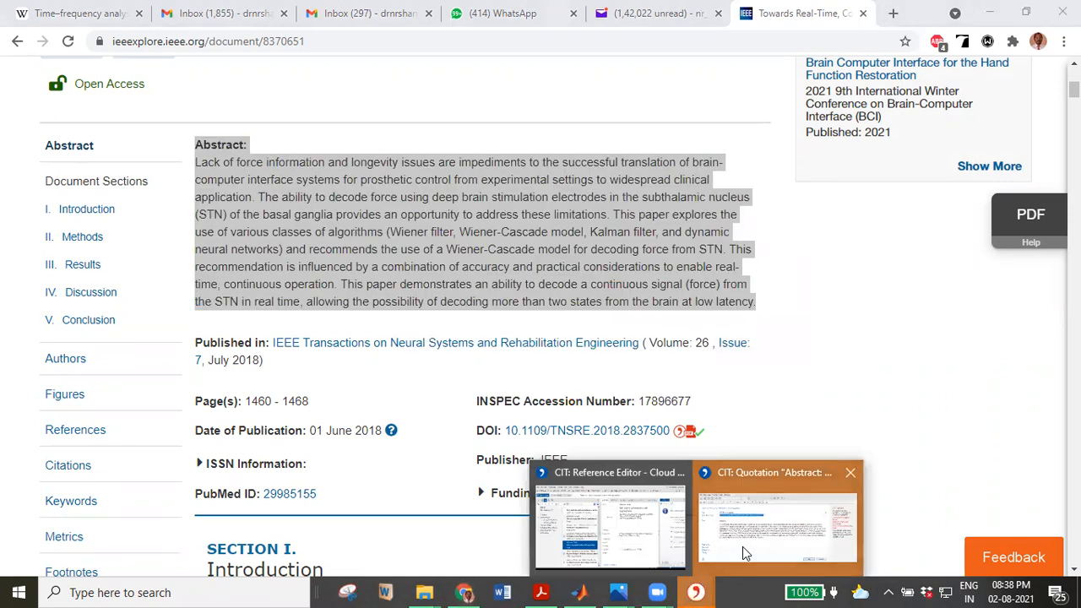
left_click(742, 546)
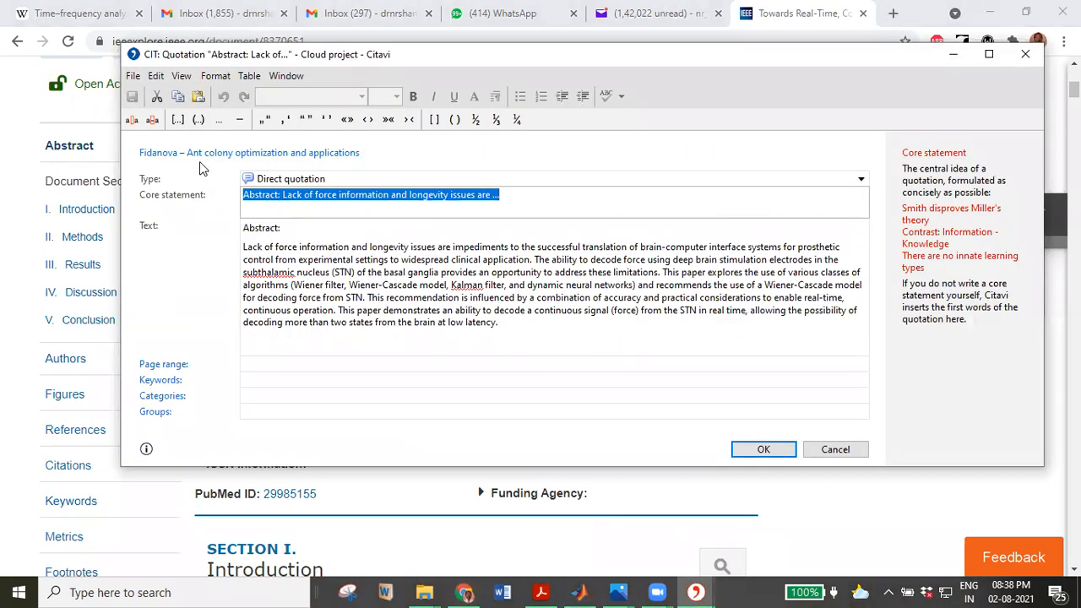
left_click(760, 450)
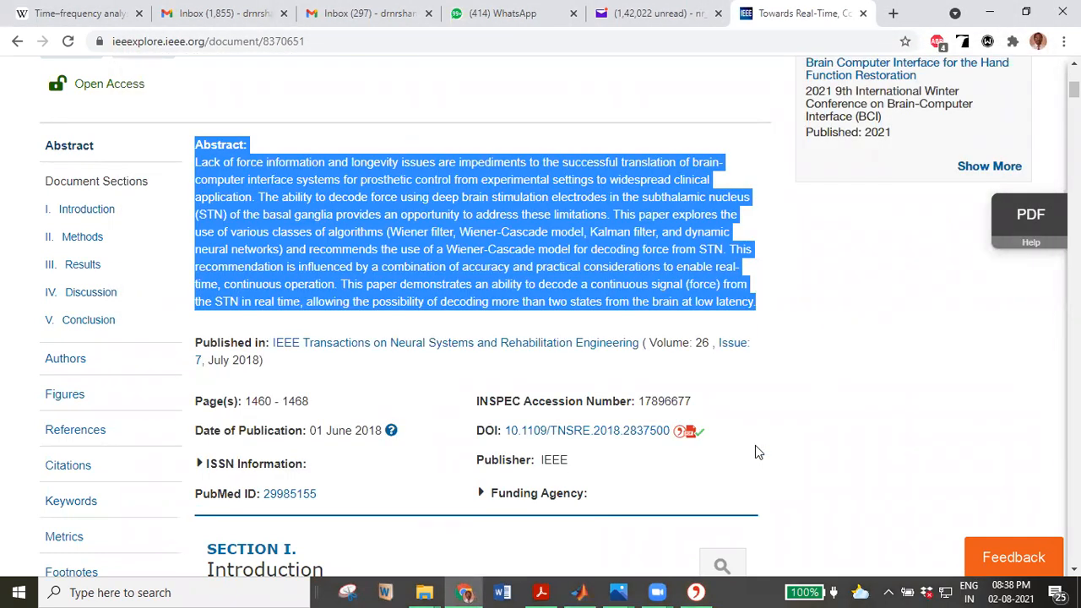
Maximize the Reference Editor and check the new quotation on the Quotations tab.
left_click(697, 591)
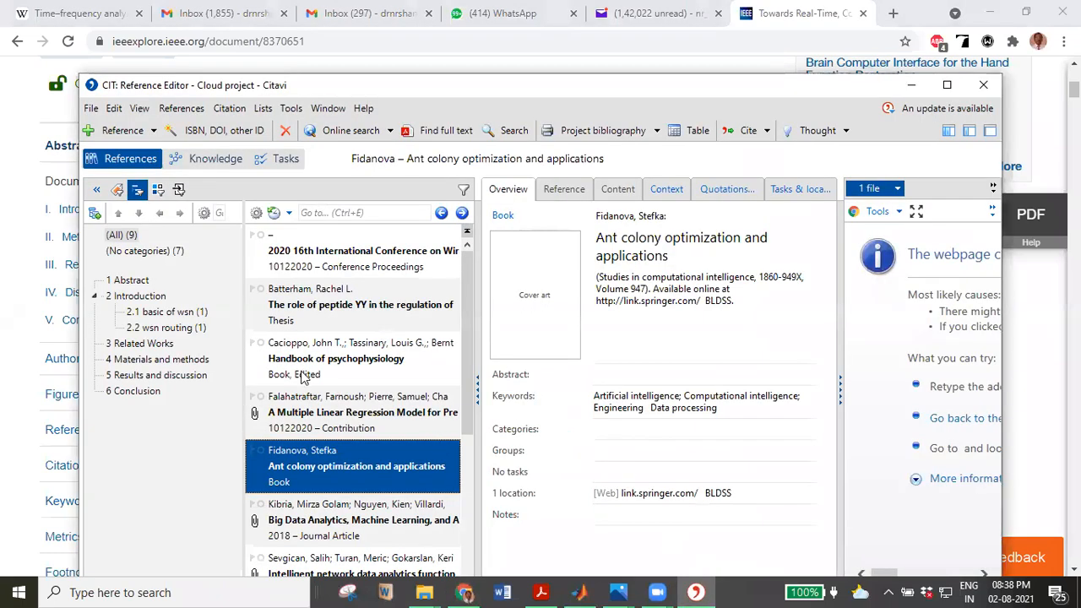
left_click(947, 84)
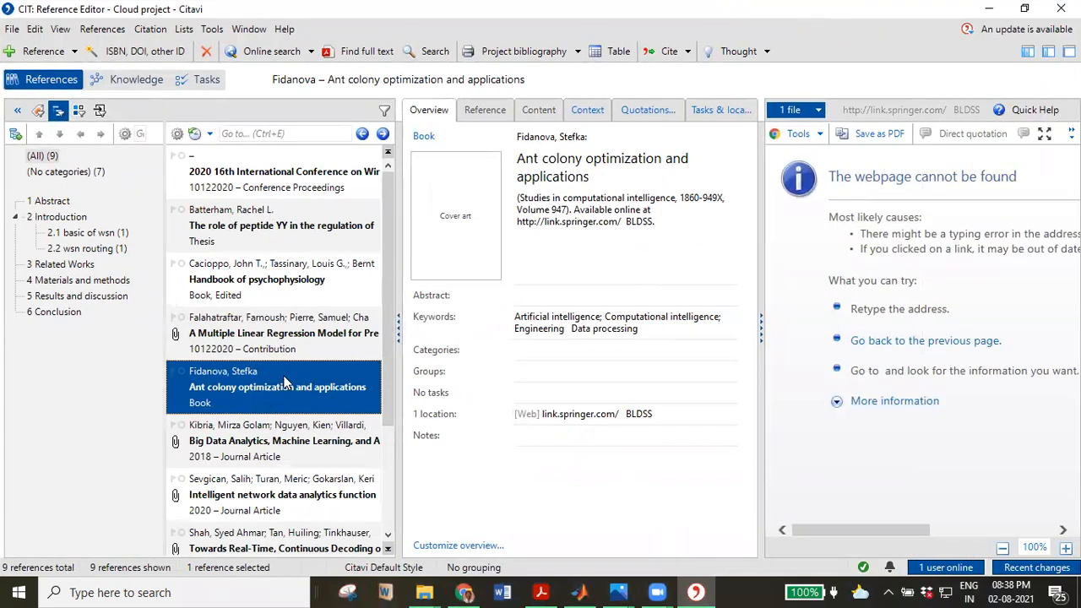
left_click(662, 118)
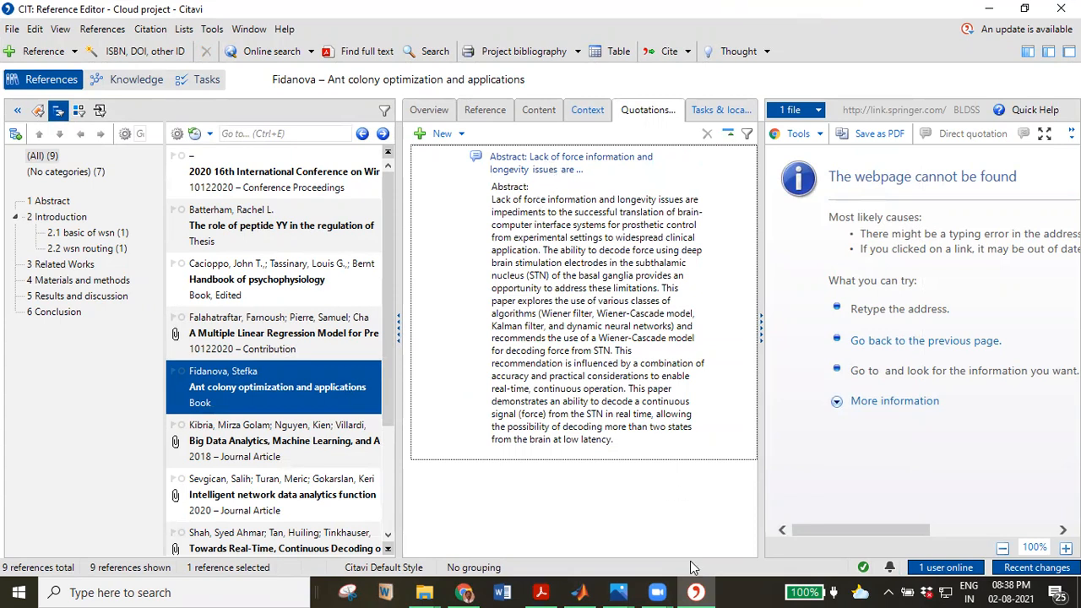
left_click(465, 592)
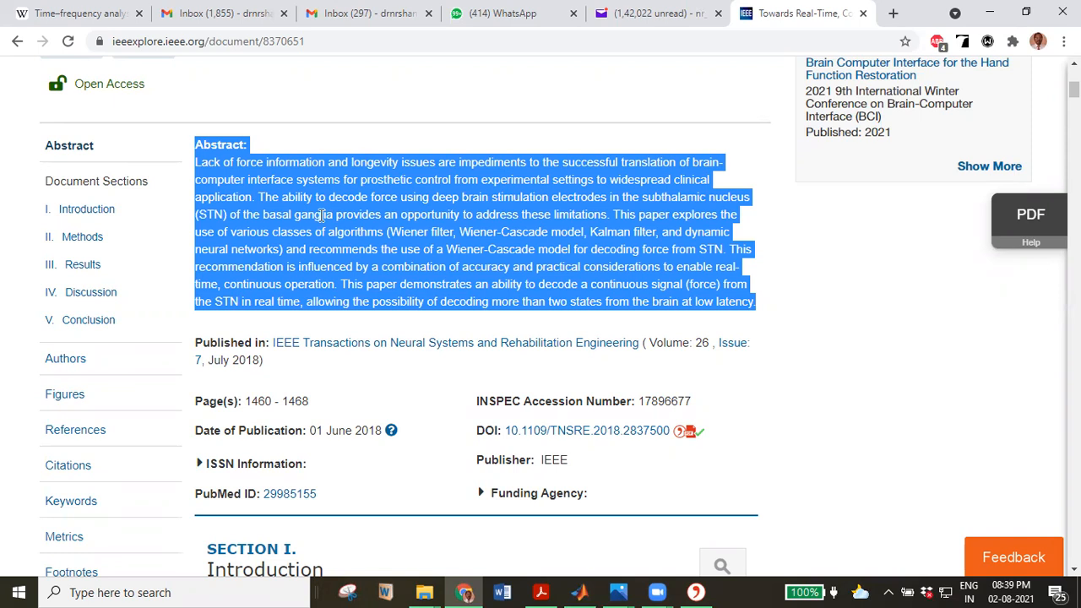
Turn on Go to reference and Create activity log in the Citavi Picker settings.
right_click(321, 221)
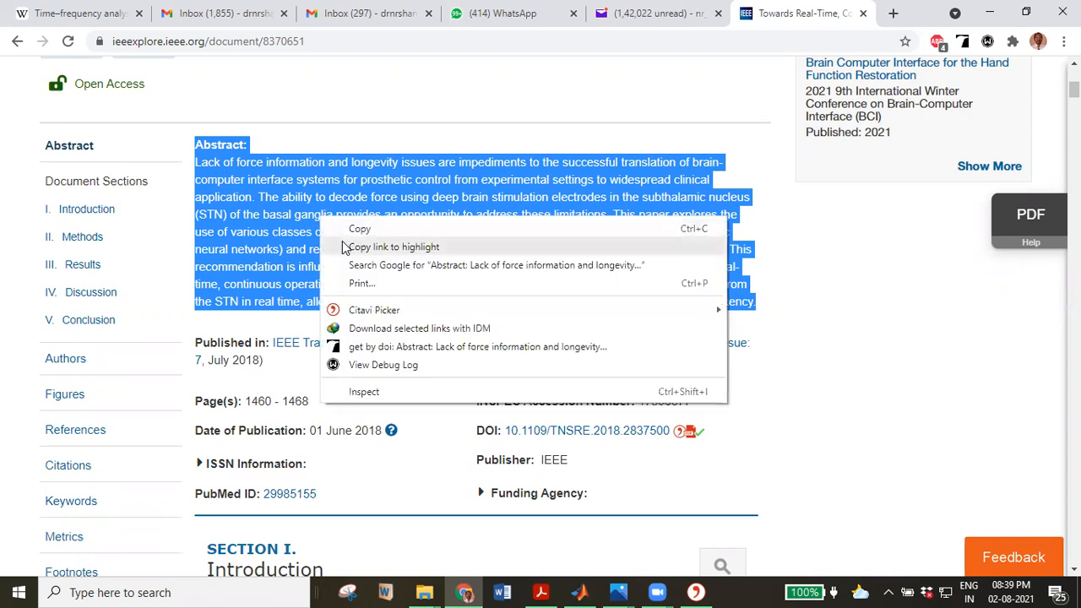
mouse_move(369, 317)
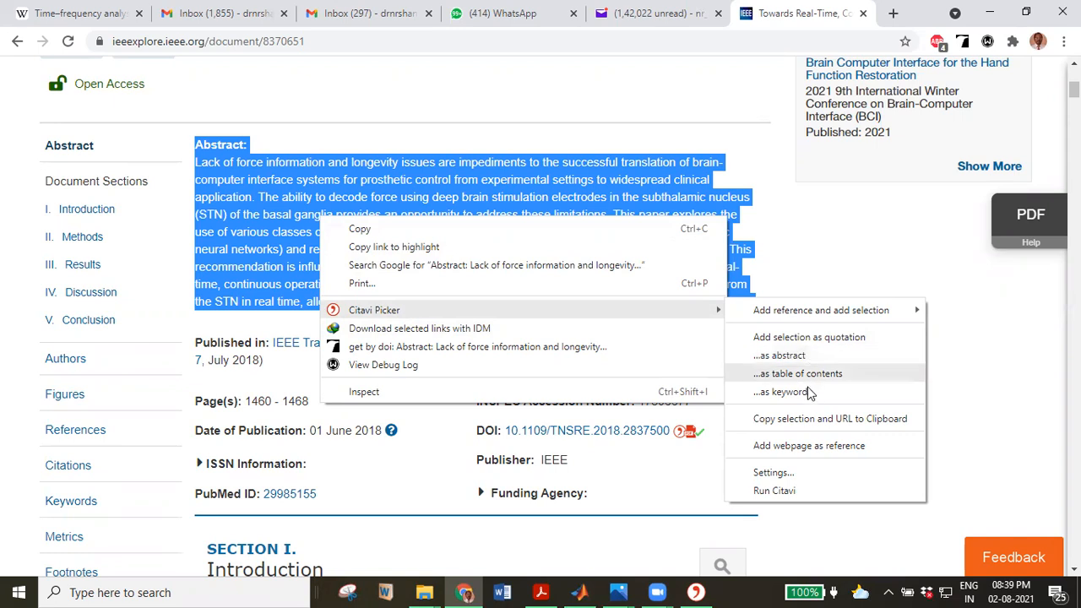
left_click(796, 473)
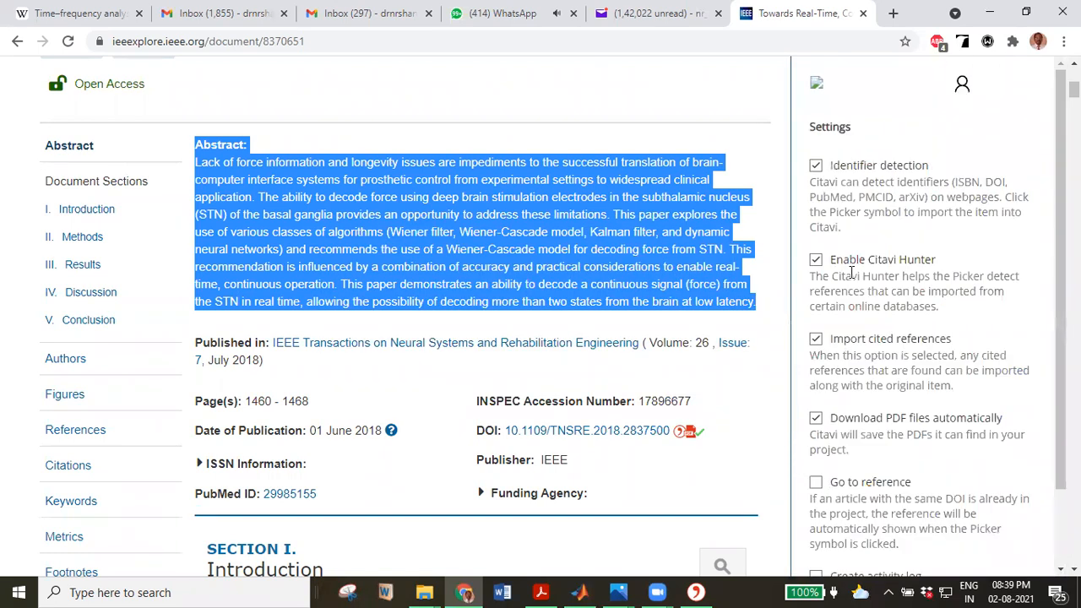
scroll(852, 207, "down", 2)
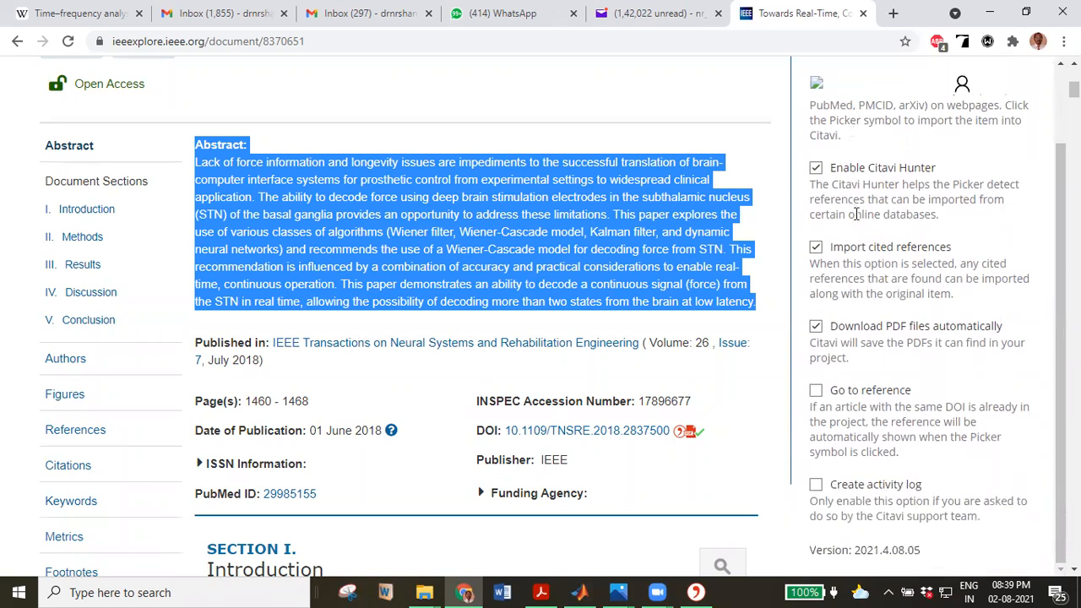
scroll(854, 211, "down", 2)
left_click(815, 391)
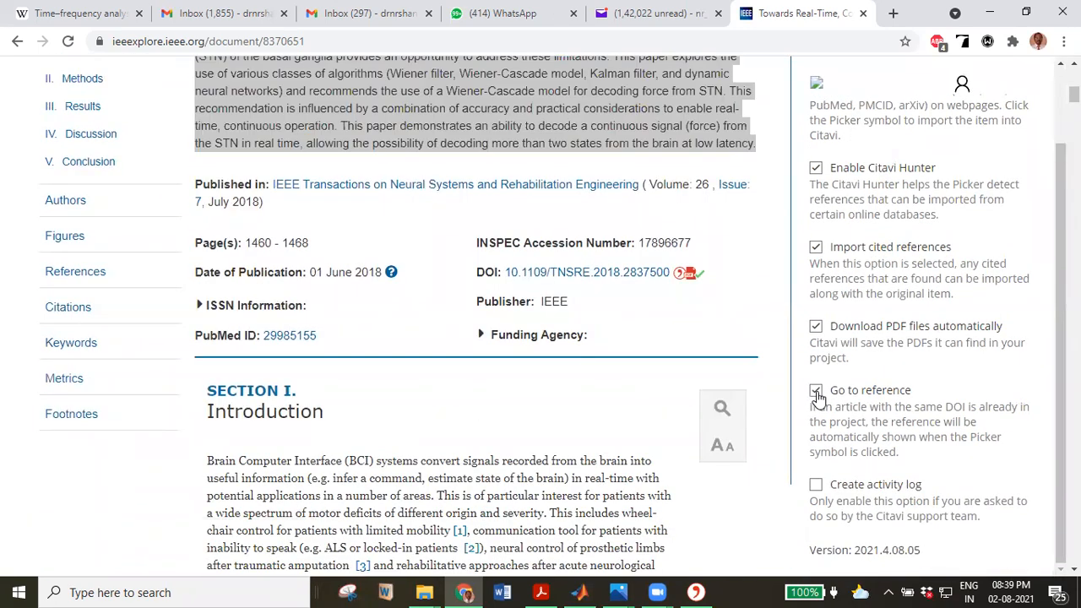
left_click(815, 485)
scroll(870, 356, "down", 5)
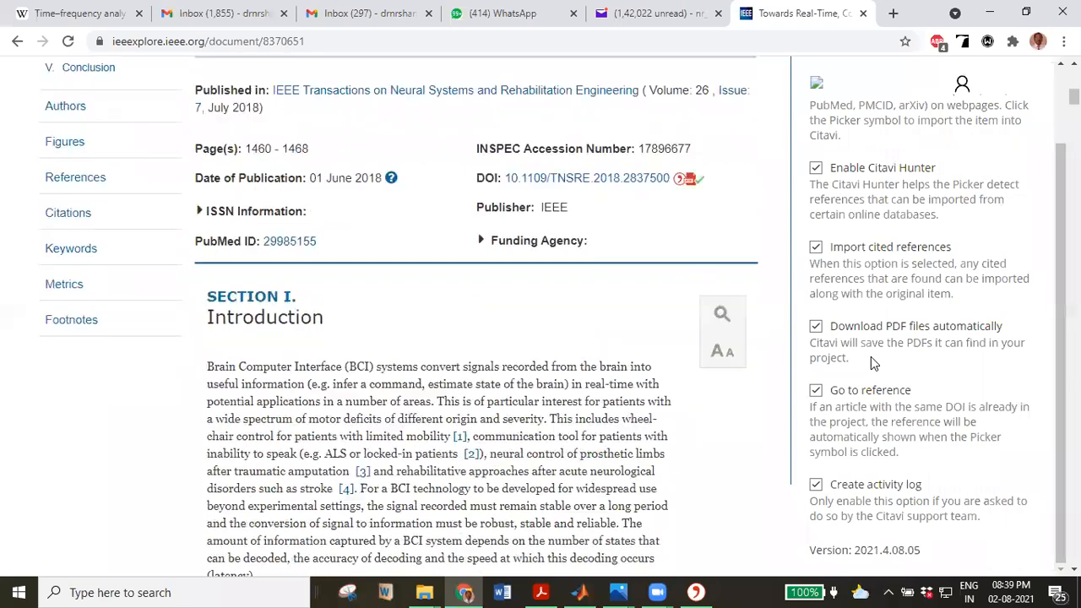
scroll(874, 350, "up", 2)
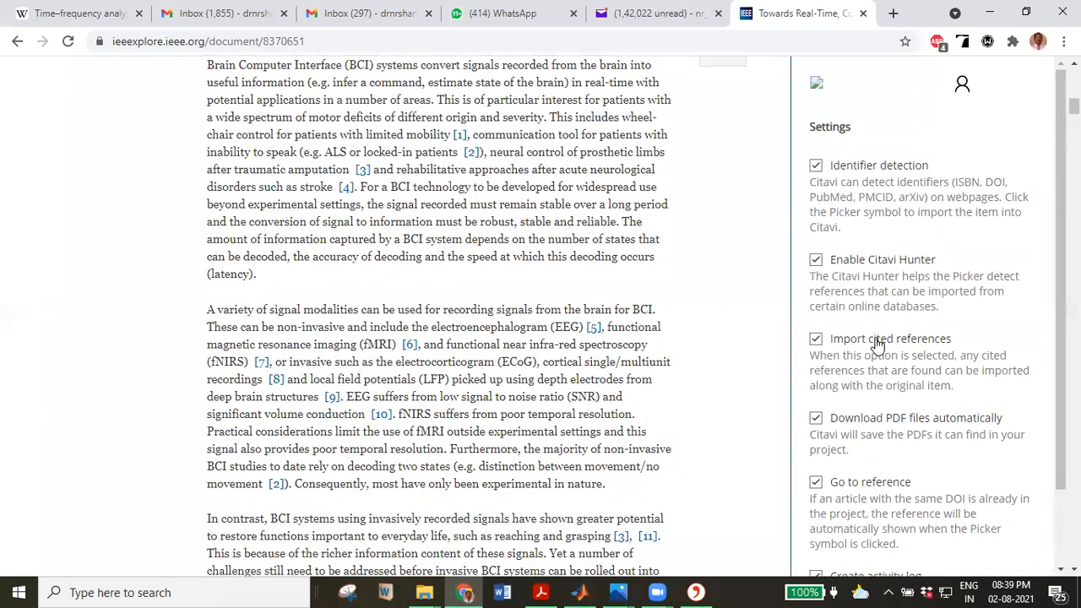
scroll(555, 224, "up", 8)
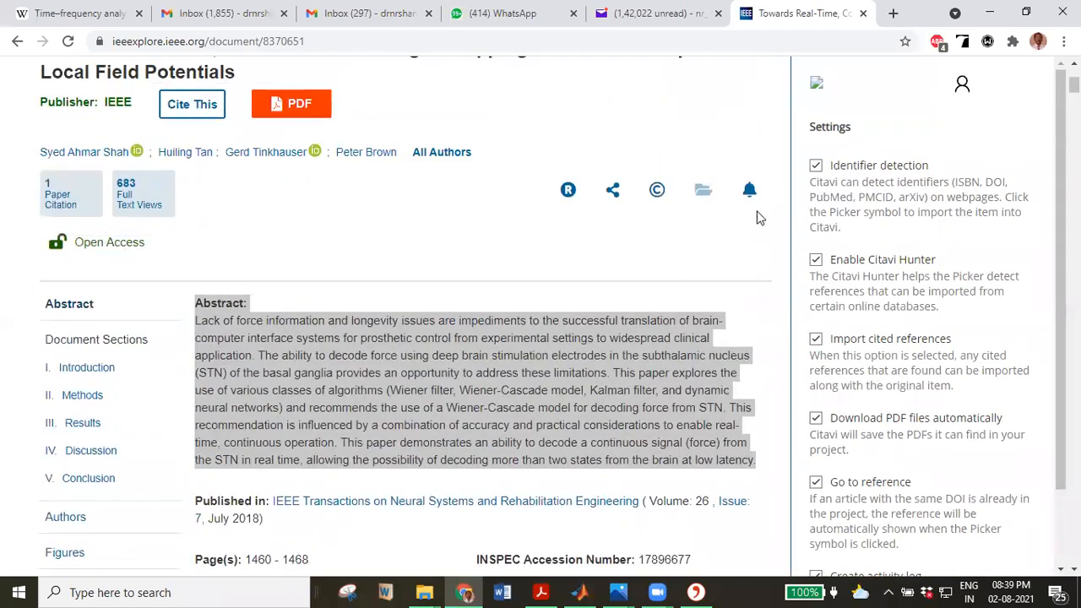
Select the first paragraph of the article's Introduction.
left_click(625, 119)
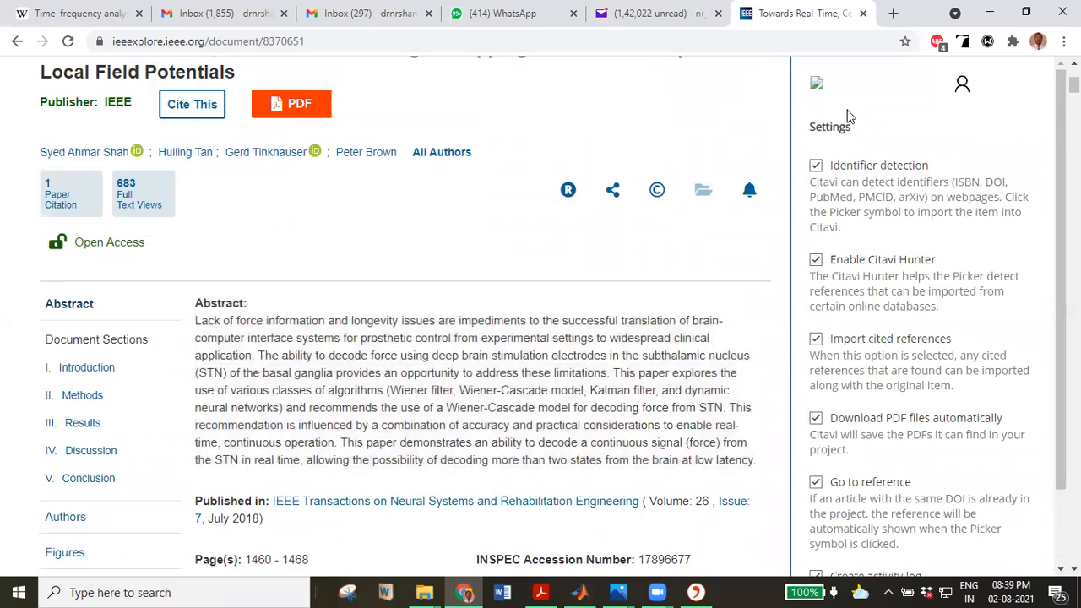
left_click_drag(245, 321, 461, 424)
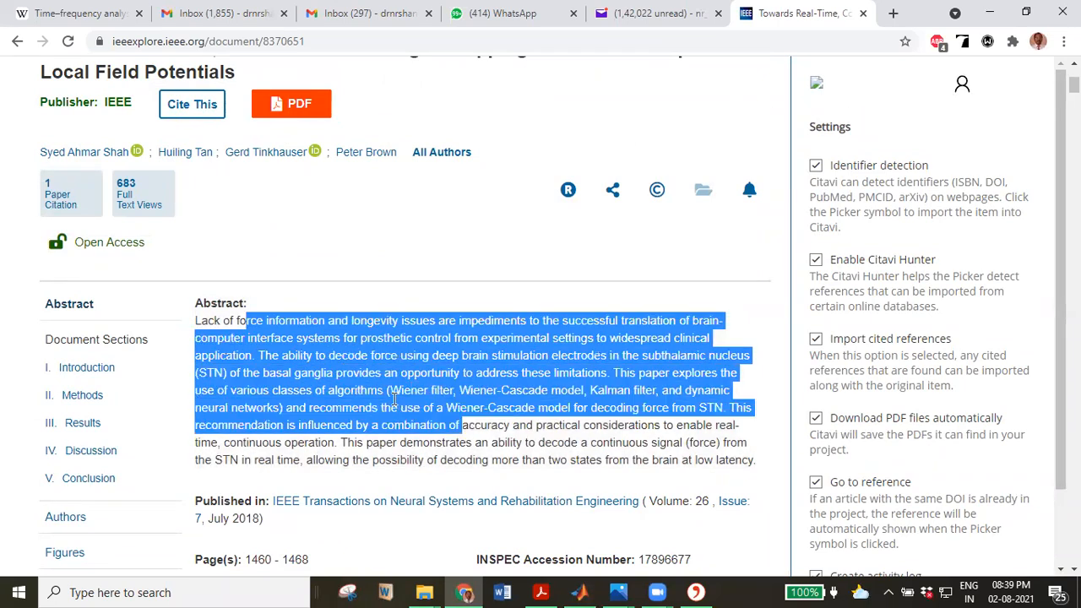
left_click(343, 371)
scroll(343, 372, "down", 6)
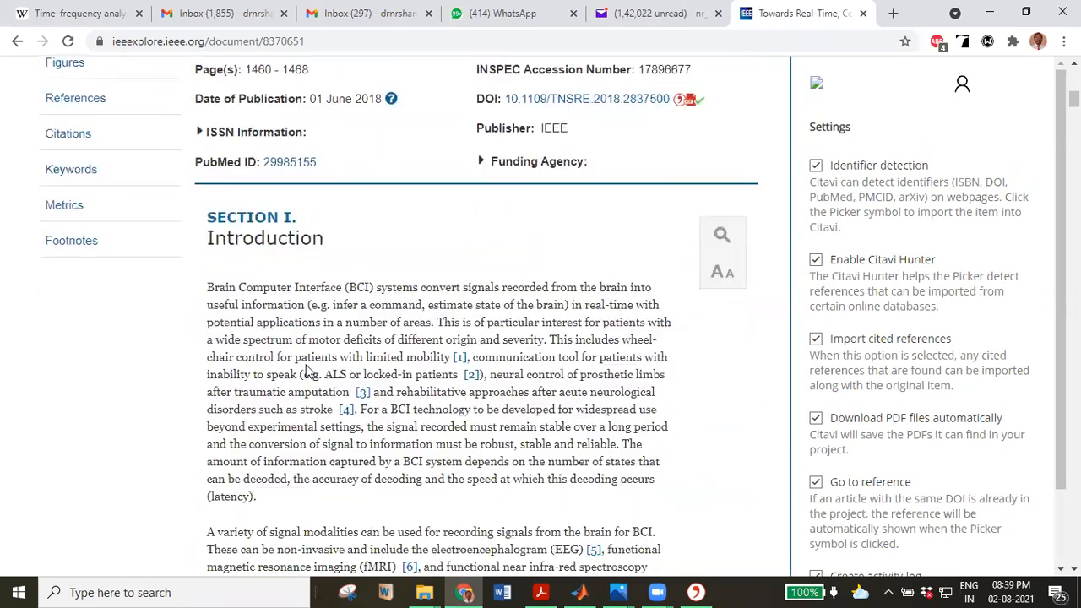
scroll(308, 371, "down", 4)
scroll(253, 295, "up", 3)
left_click_drag(206, 220, 352, 407)
left_click_drag(373, 451, 206, 222)
Copy the first Introduction paragraph with the page URL to the clipboard via Citavi Picker.
right_click(245, 248)
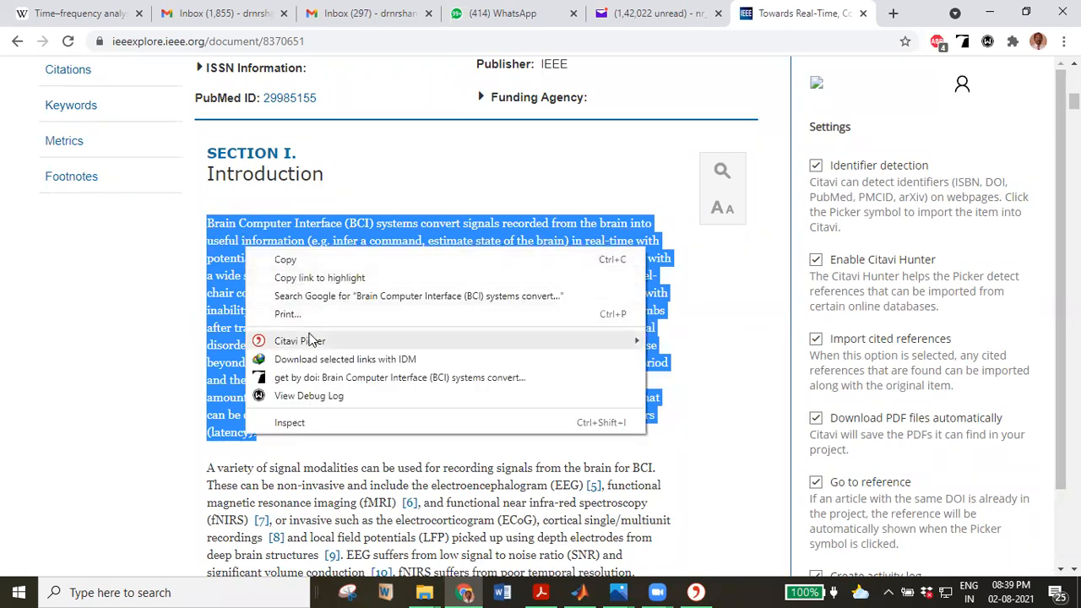
mouse_move(309, 339)
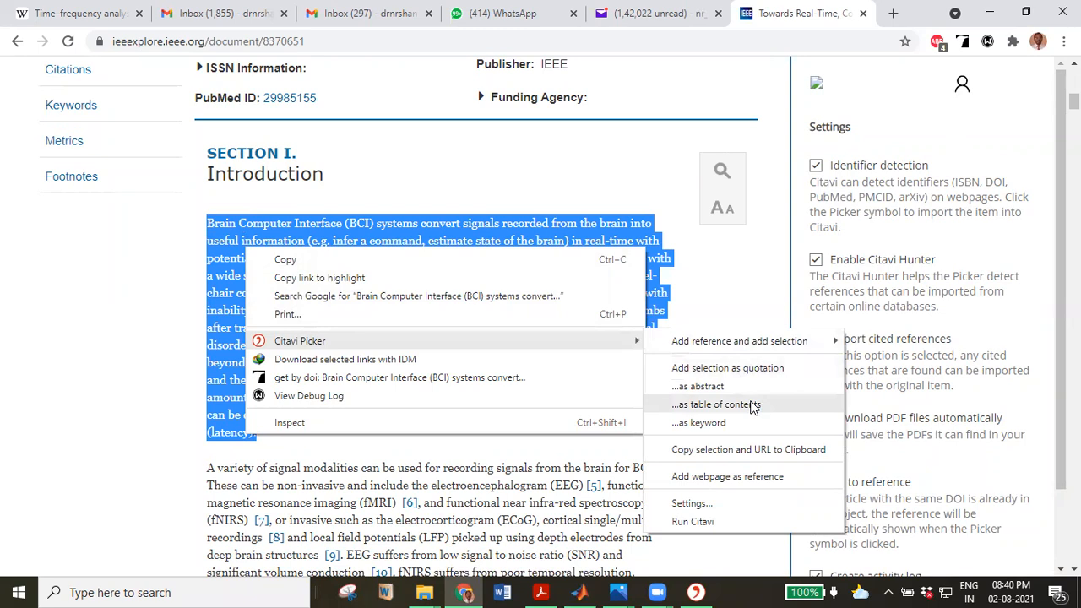
left_click(744, 452)
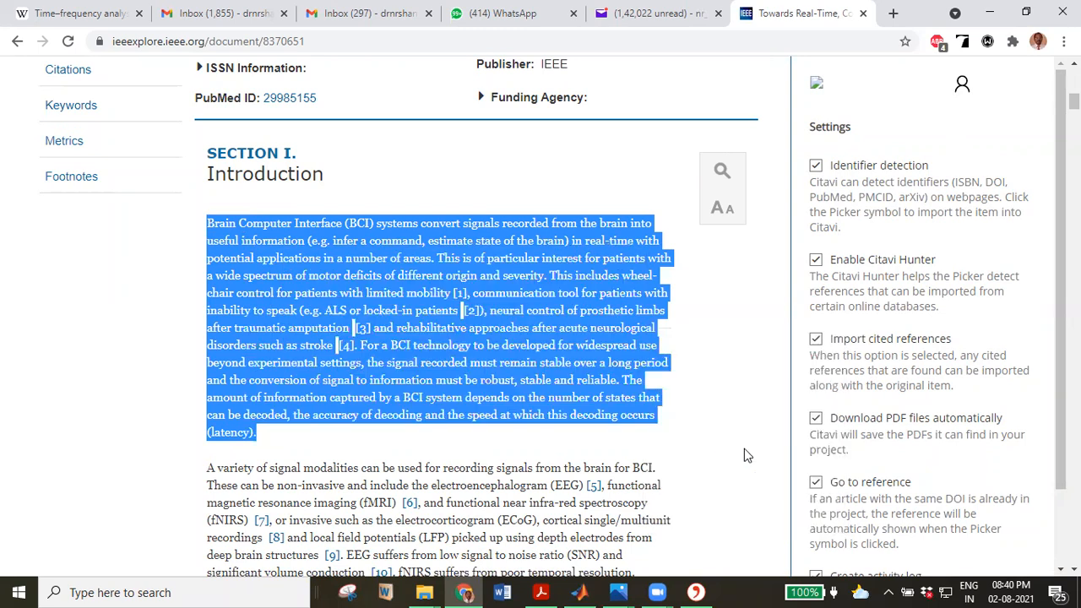
left_click(963, 88)
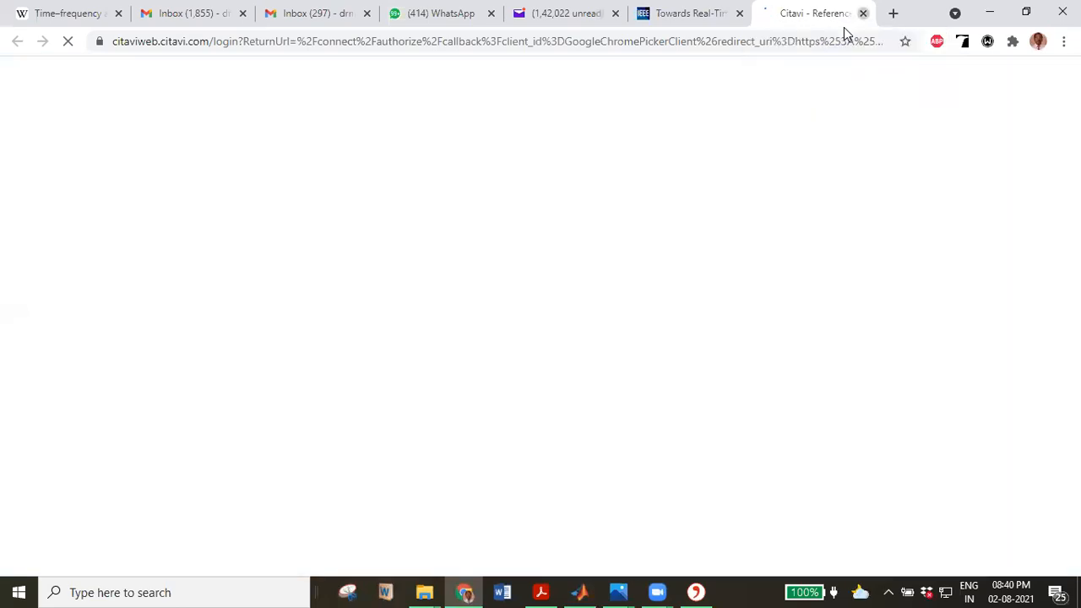
right_click(549, 312)
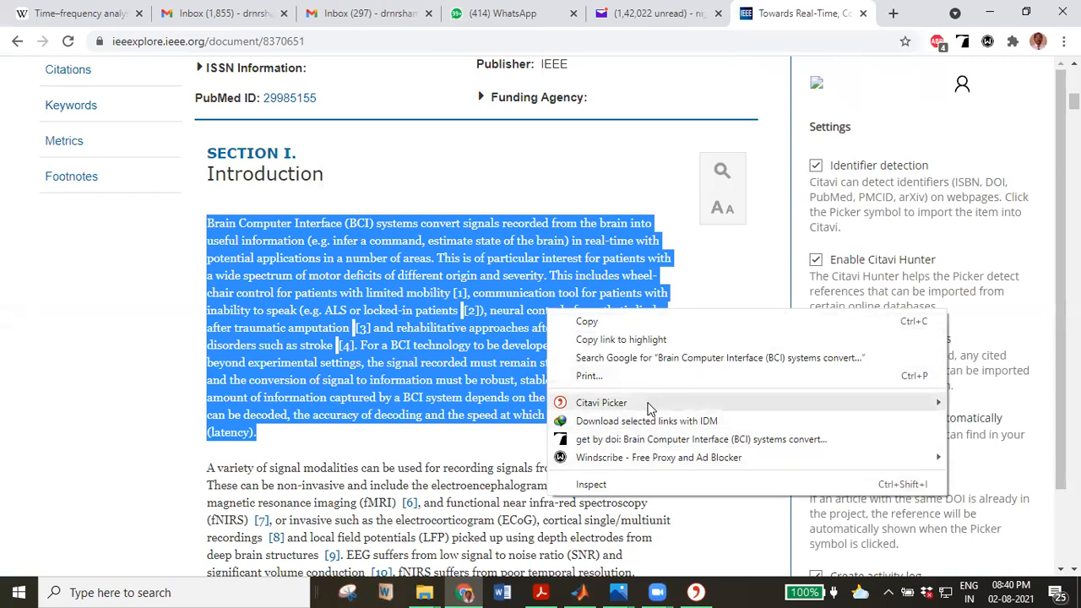
mouse_move(650, 405)
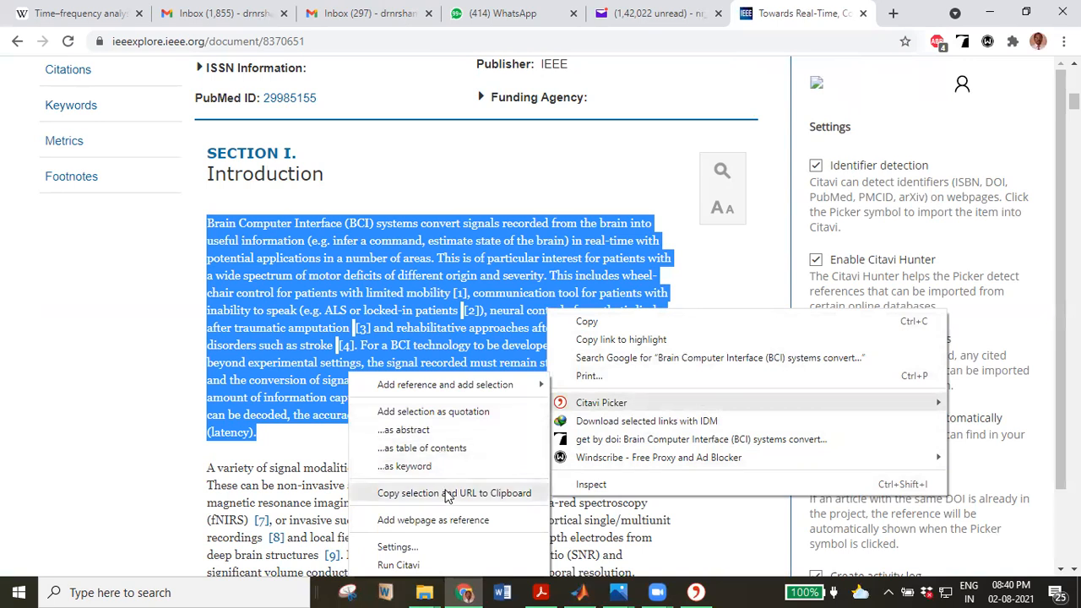
left_click(450, 494)
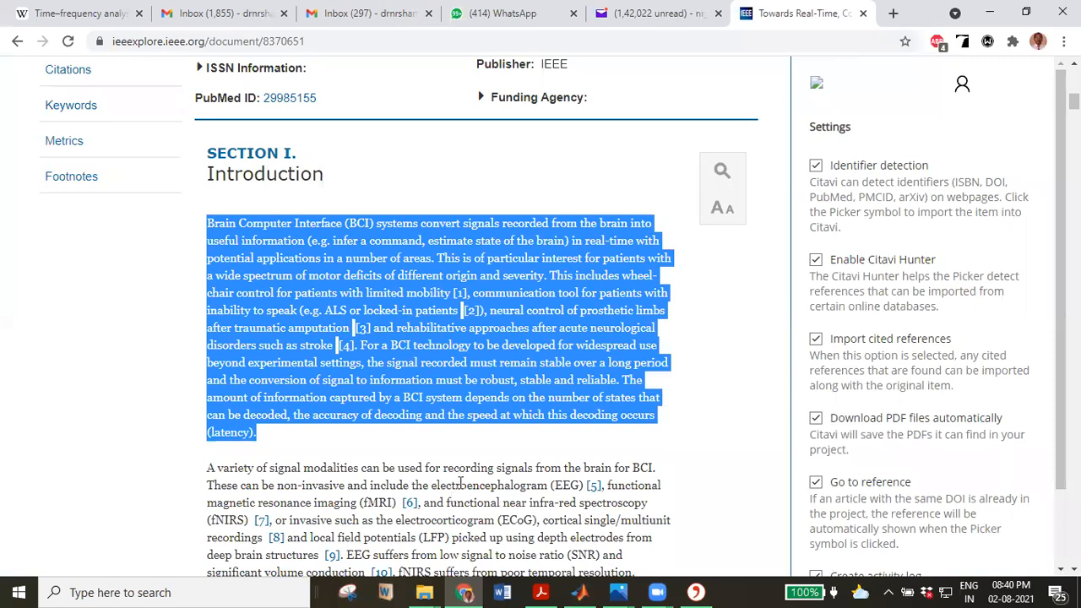
left_click(694, 591)
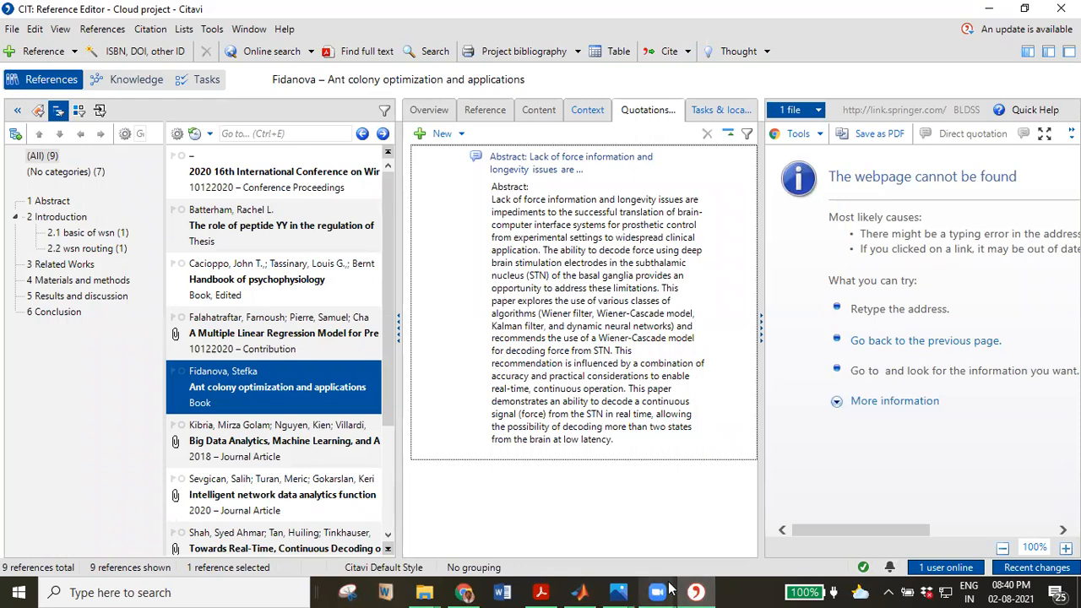
Check the '1 user online' list, then close the CIT project window.
mouse_move(670, 589)
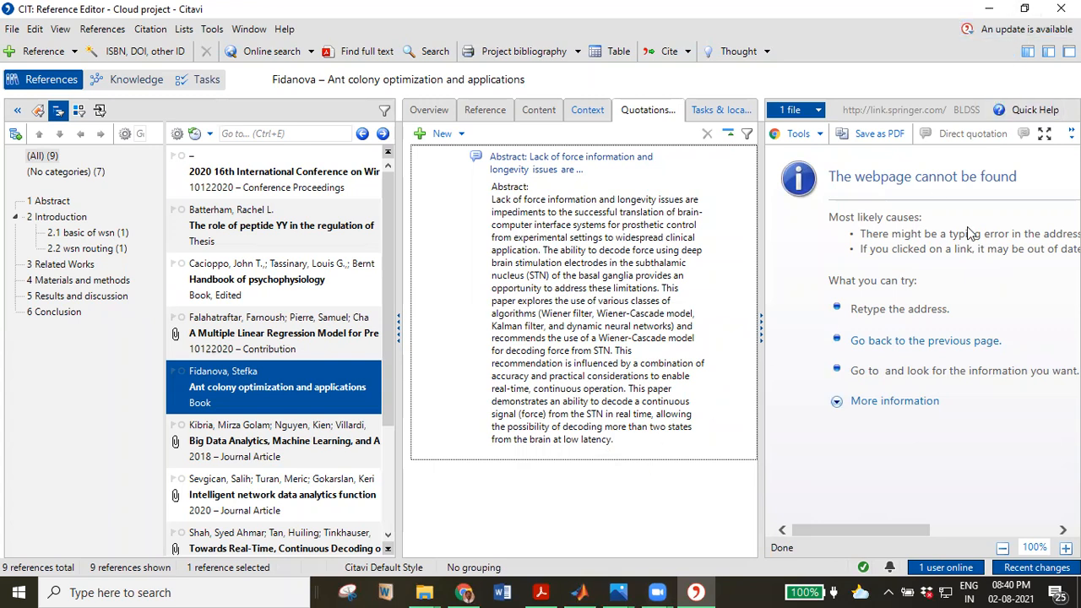
left_click(935, 574)
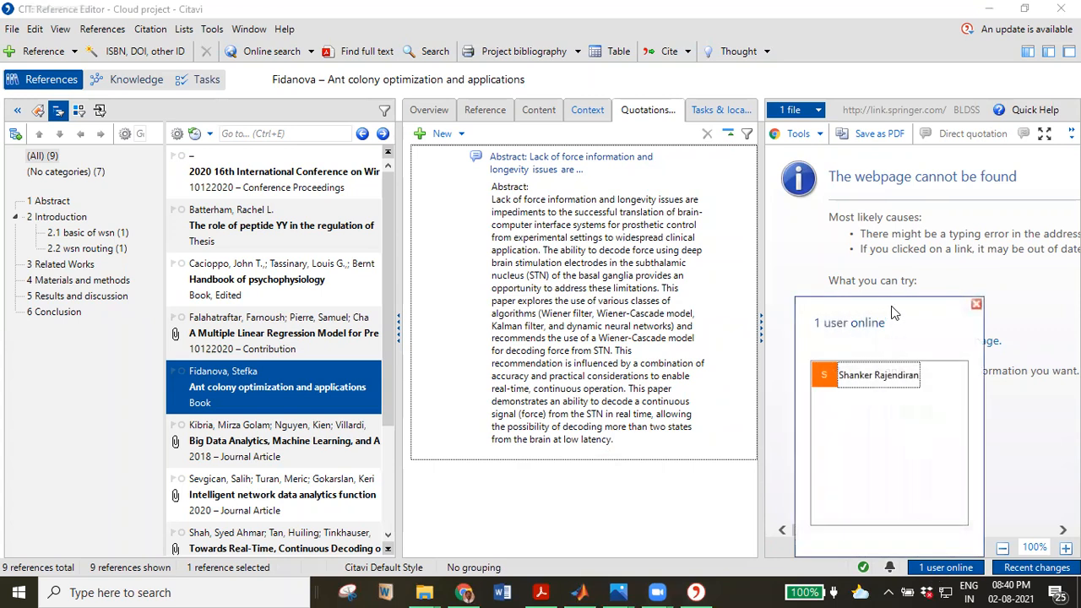
left_click(976, 304)
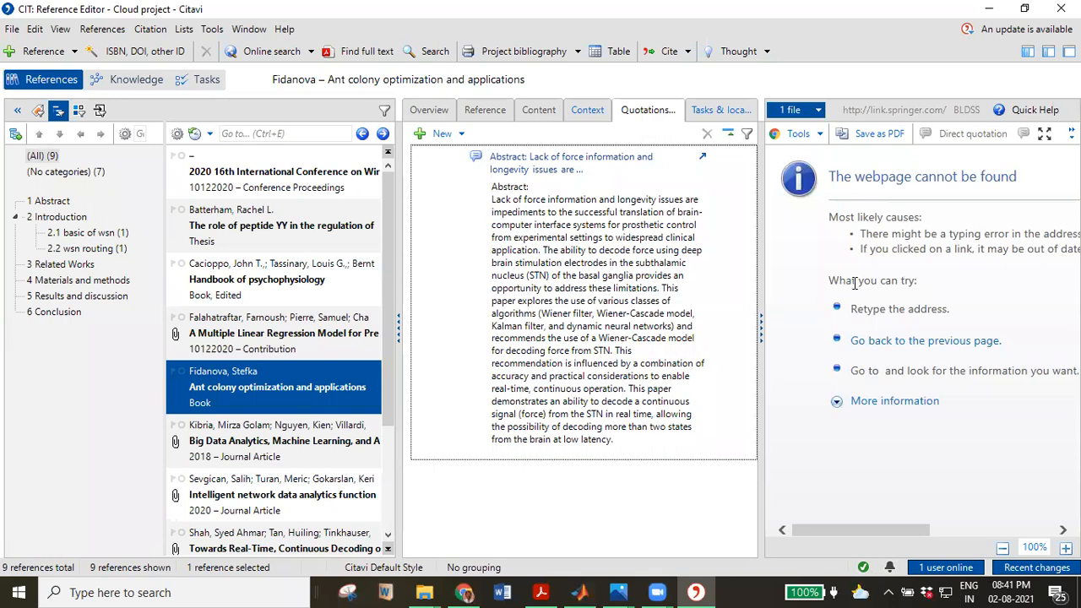
left_click(1059, 10)
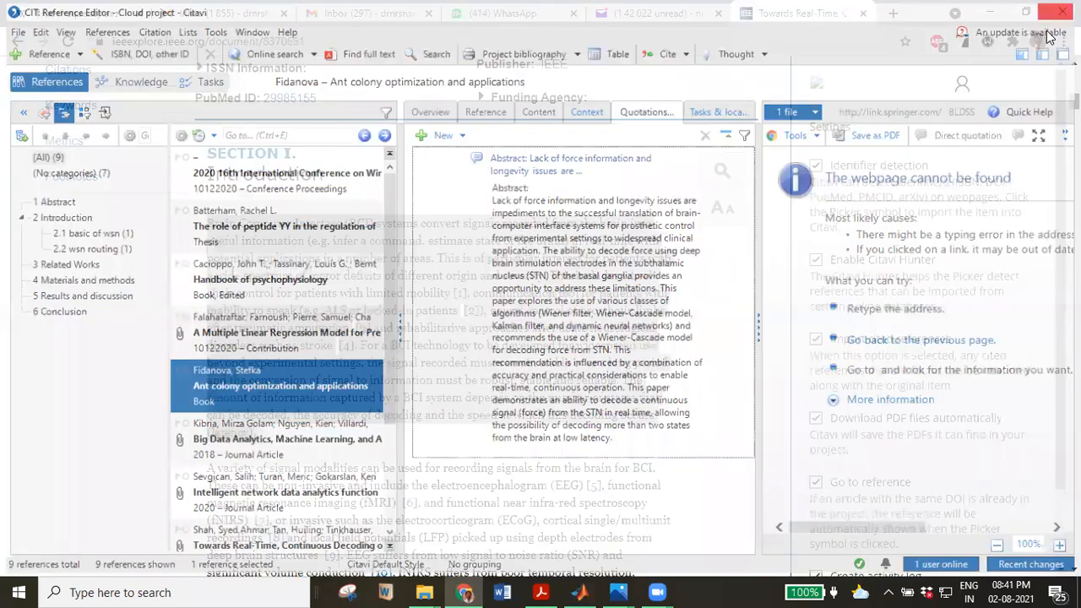
Relaunch Citavi 6 from the desktop, set its Welcome Screen aside, and start Word.
left_click(991, 12)
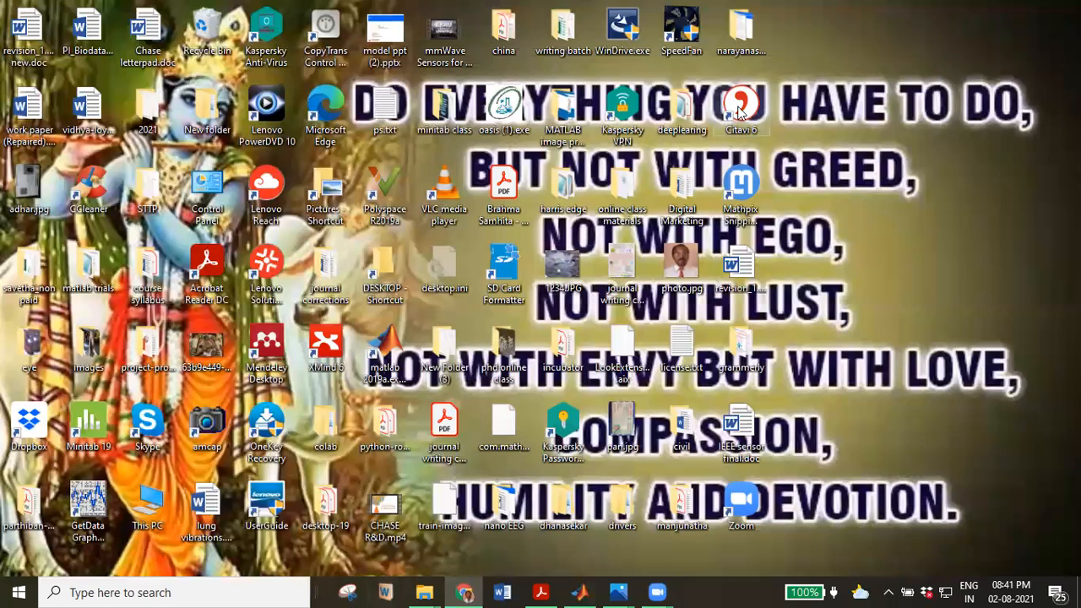
double_click(740, 110)
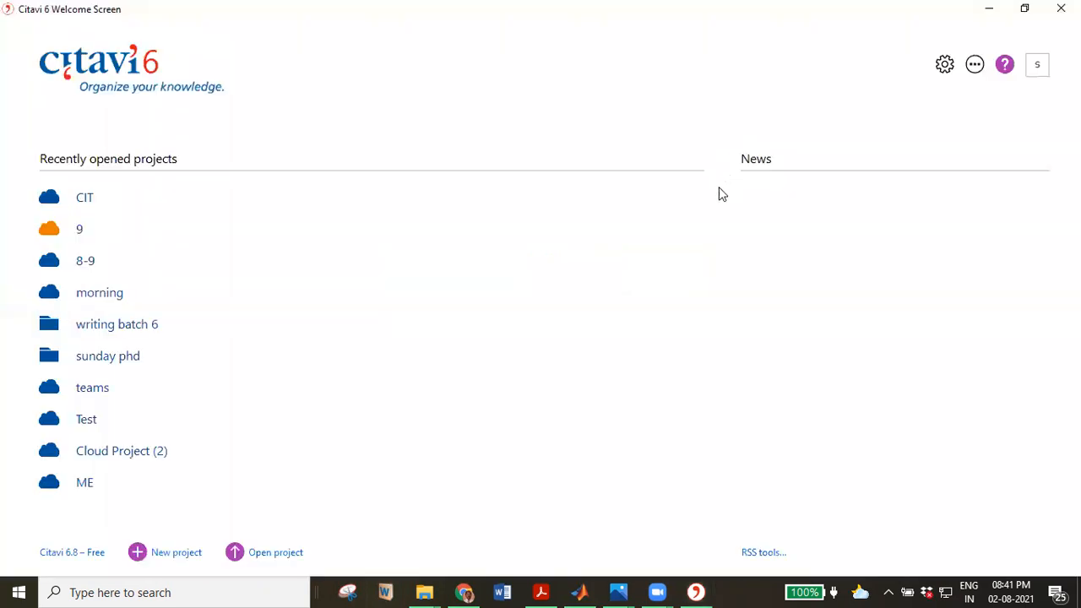
left_click(998, 28)
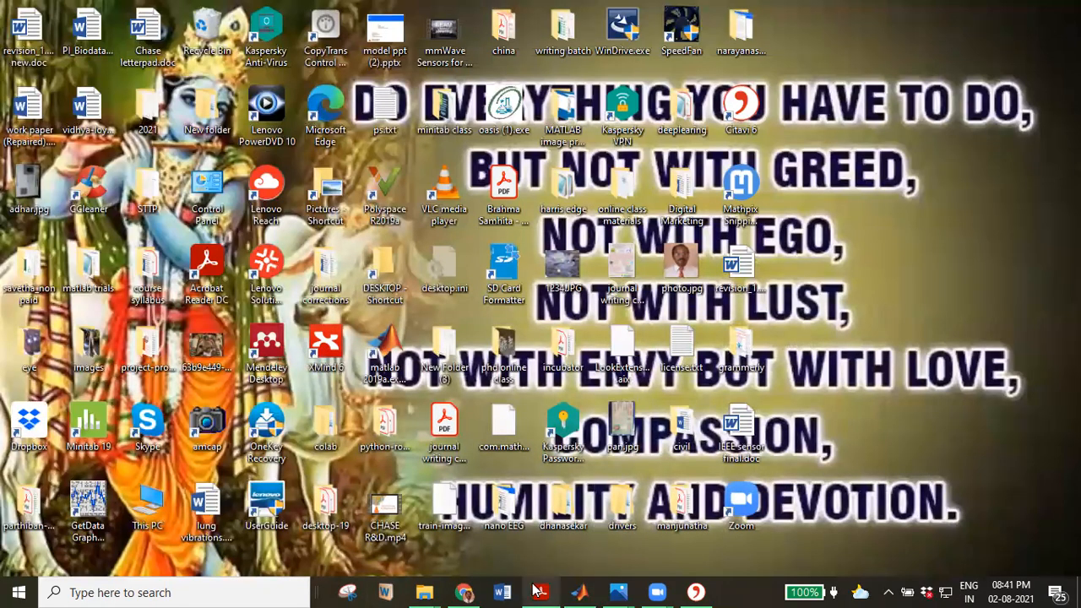
mouse_move(541, 592)
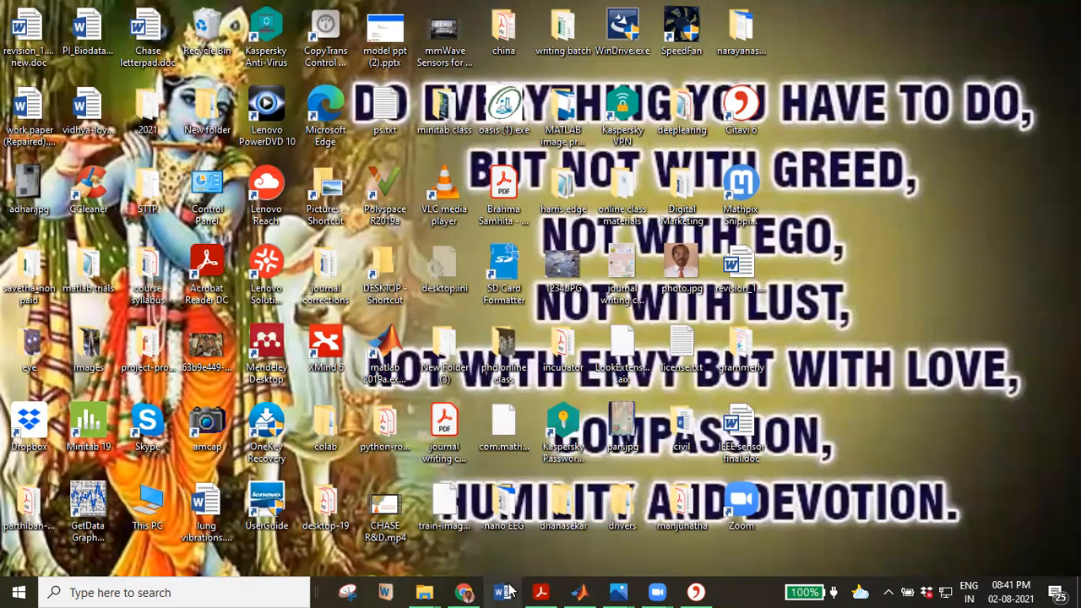
left_click(505, 591)
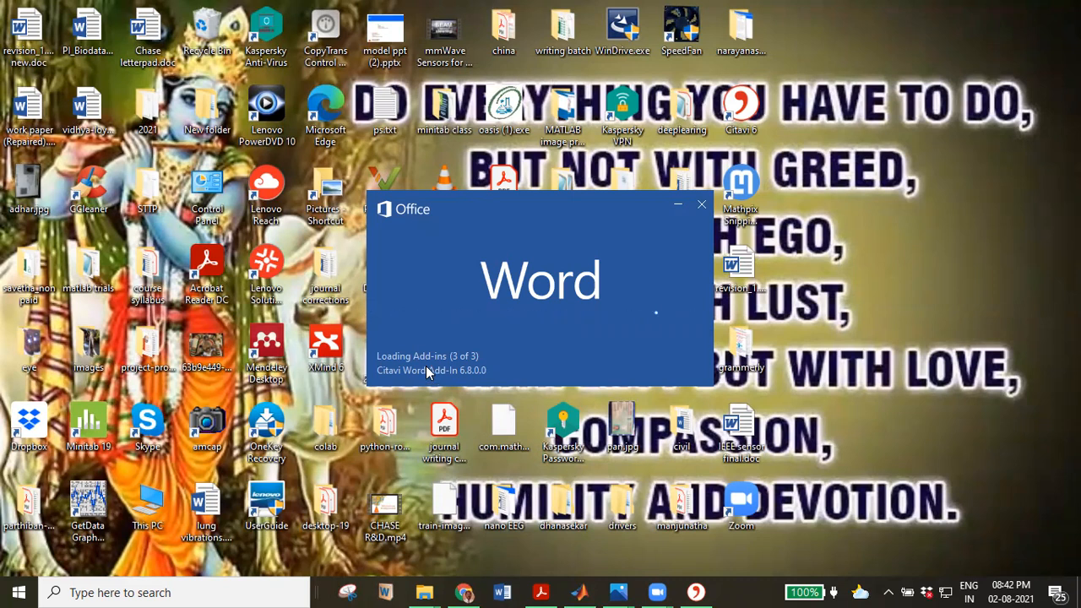
From Citavi's Welcome Screen, check the CIT project's properties unchanged, then open the CIT cloud project.
left_click(693, 591)
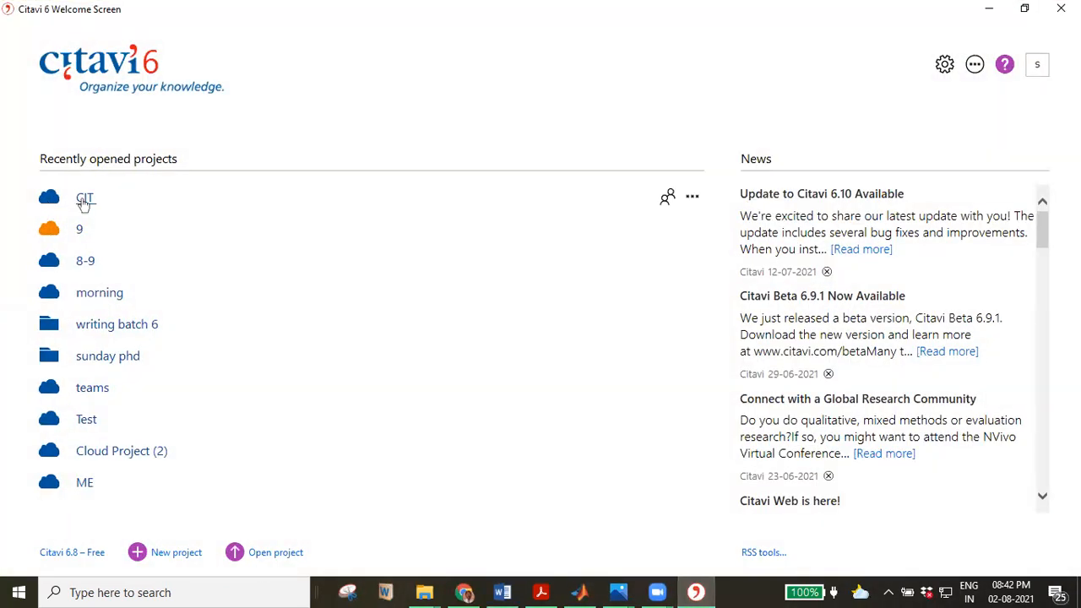
left_click(692, 199)
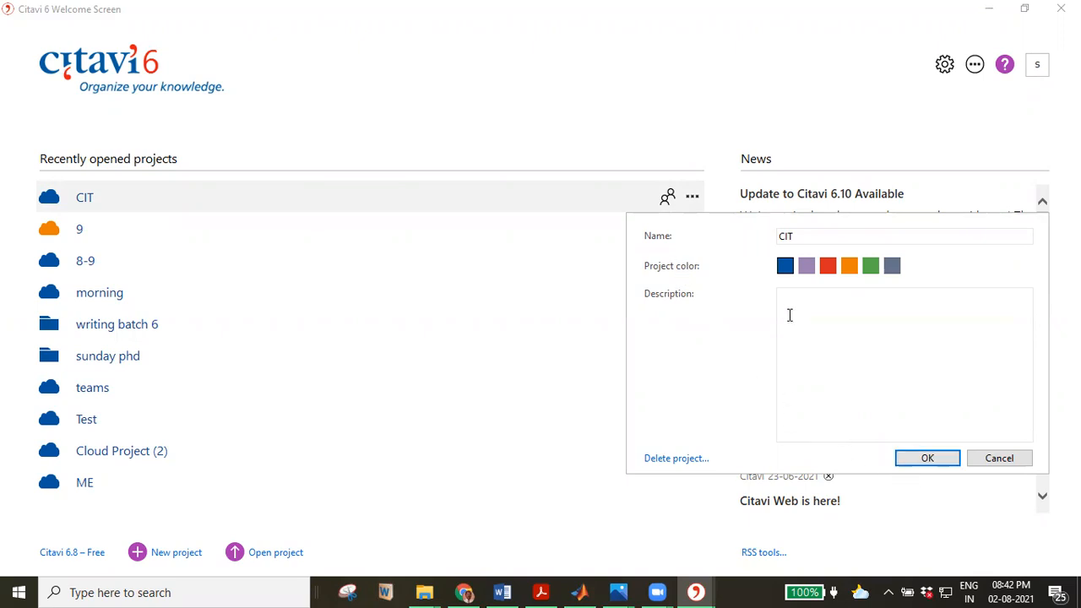
left_click(532, 262)
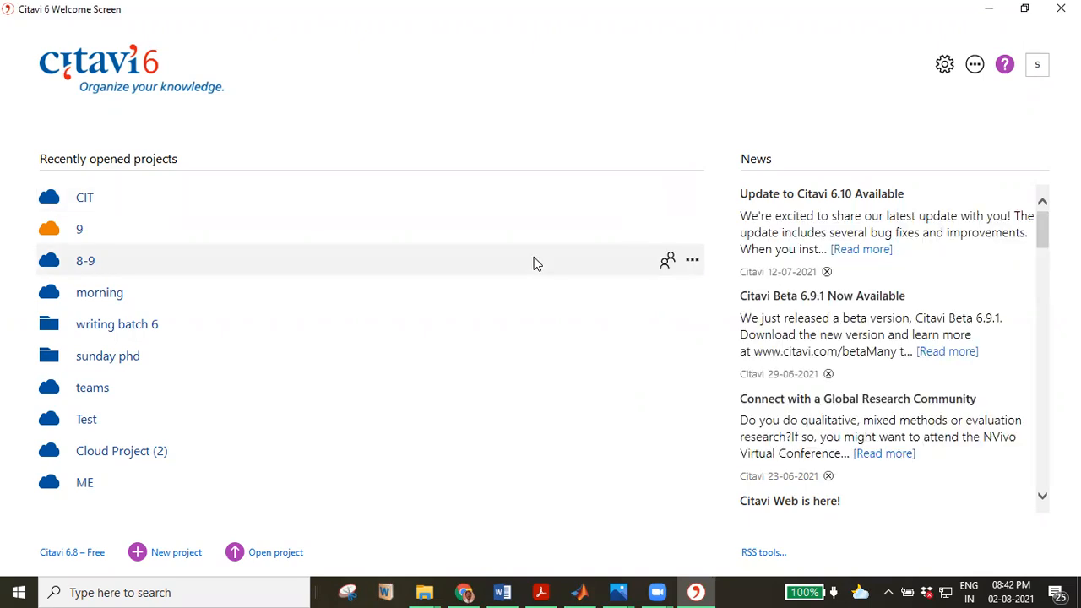
left_click(85, 198)
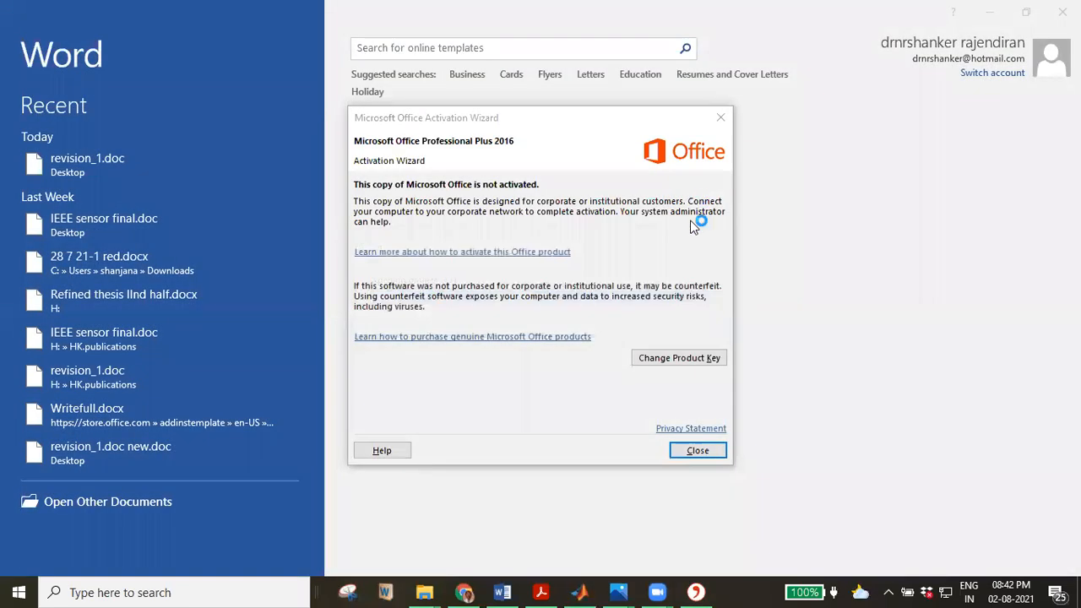
Dismiss Word's Office activation notice, create a blank document, and switch back to Citavi.
left_click(698, 450)
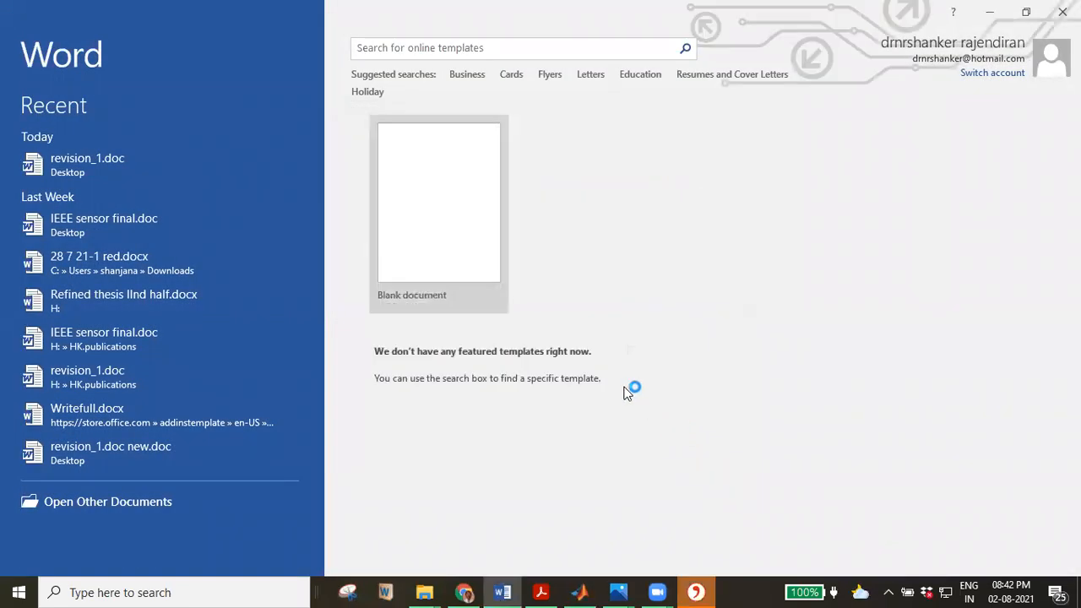
left_click(465, 229)
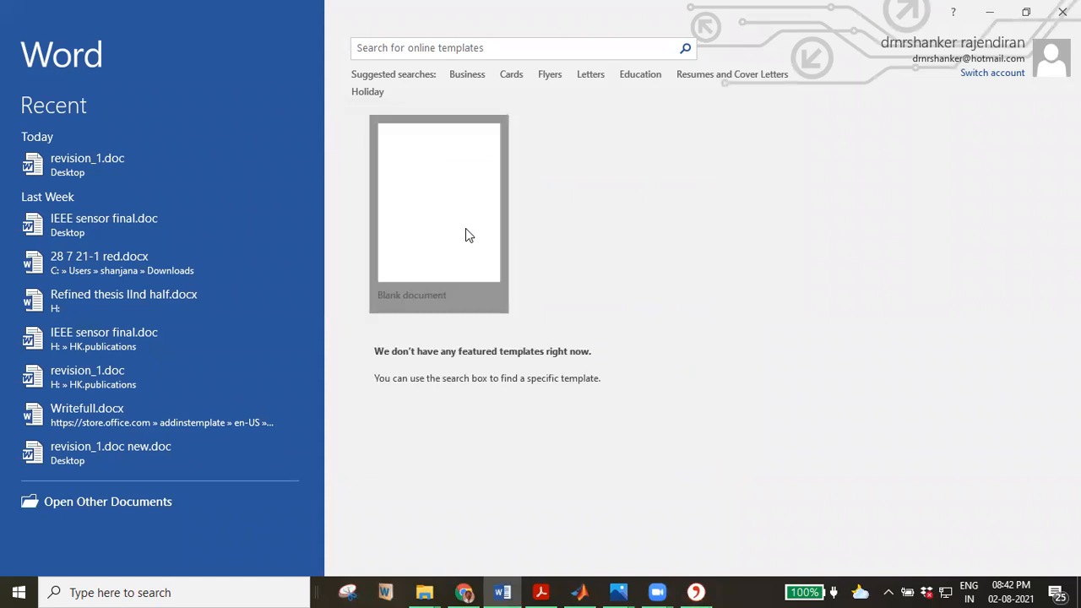
left_click(705, 589)
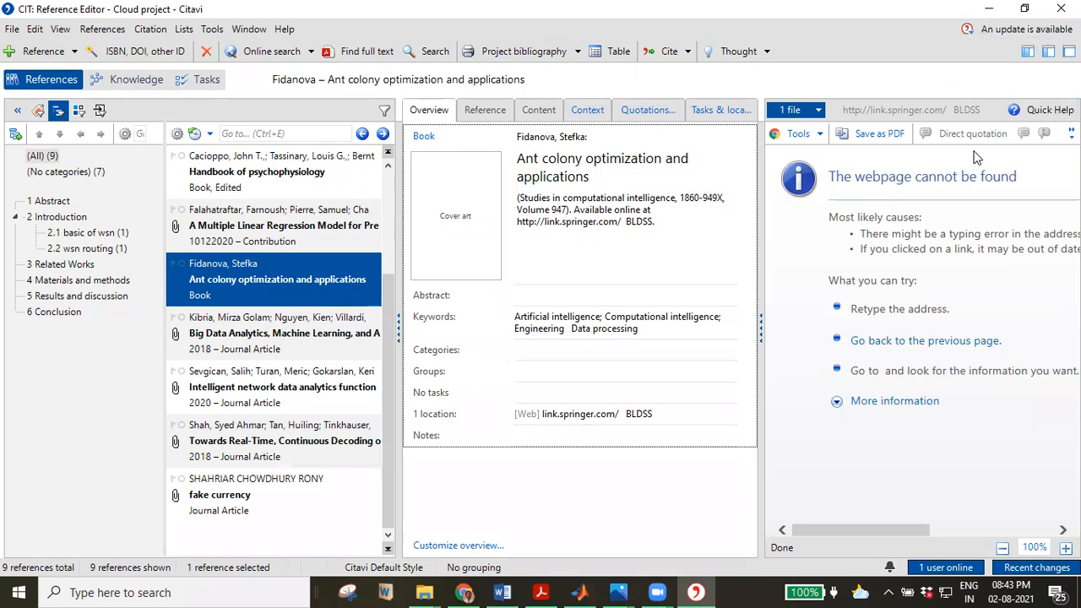
Check the online-users list, then set the web page preview zoom to 80%.
left_click(917, 567)
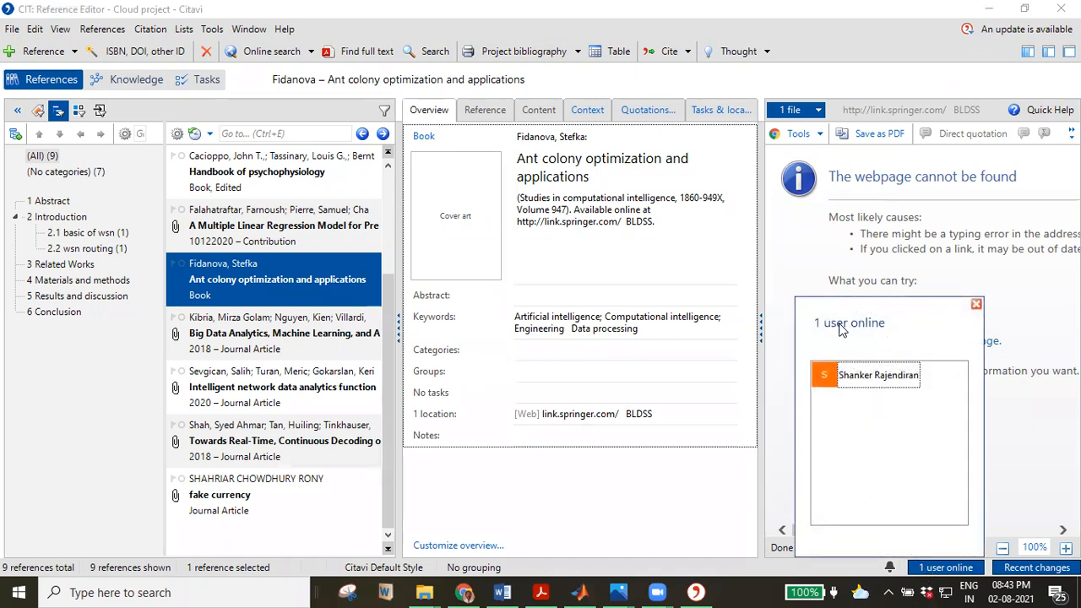
left_click(1051, 569)
left_click(1002, 548)
left_click(1003, 548)
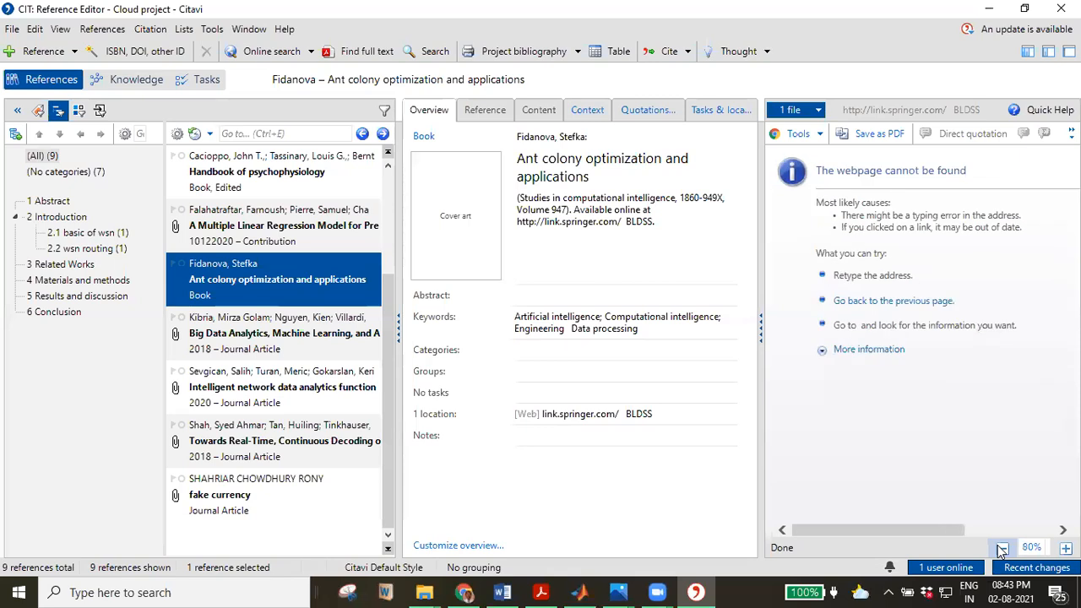
left_click(1002, 548)
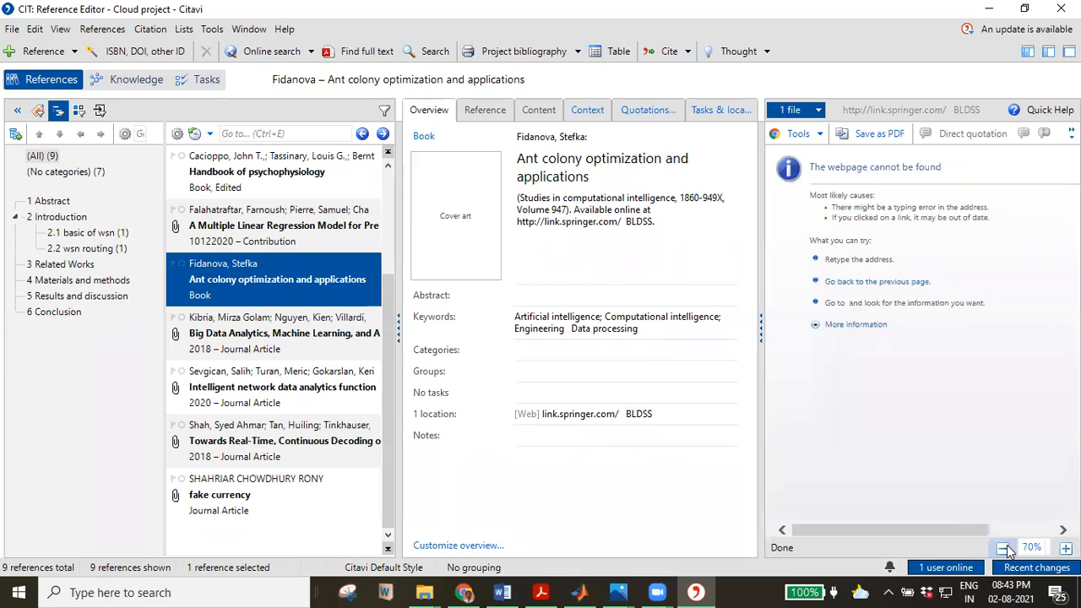
left_click(1066, 548)
left_click(1066, 548)
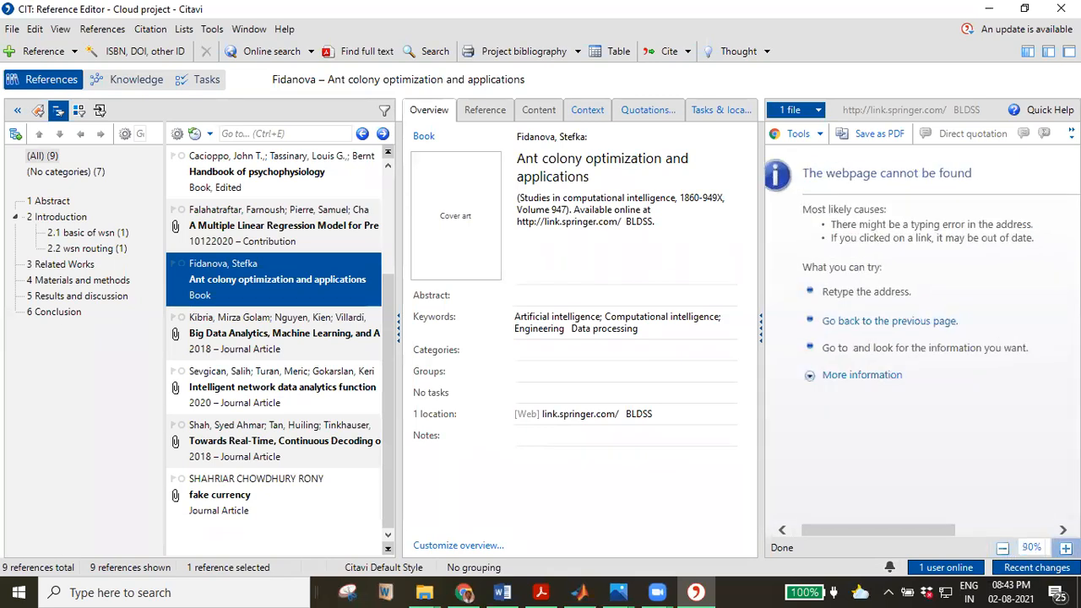
left_click(1066, 547)
left_click(1003, 548)
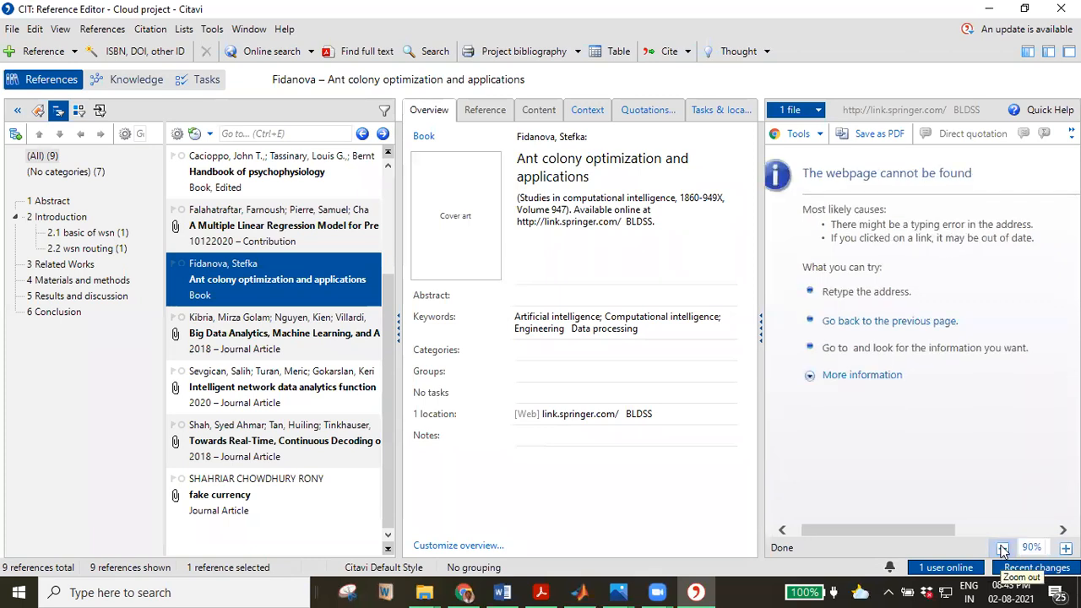
left_click(1002, 548)
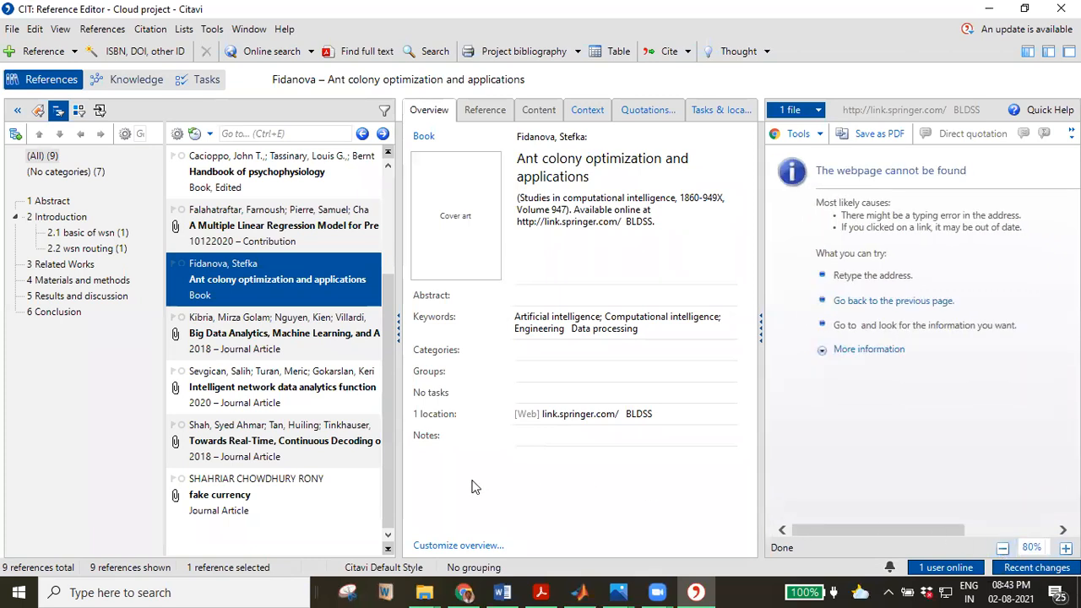
Confirm no Citavi background tasks are running, then minimize Citavi to reveal Word.
left_click(891, 568)
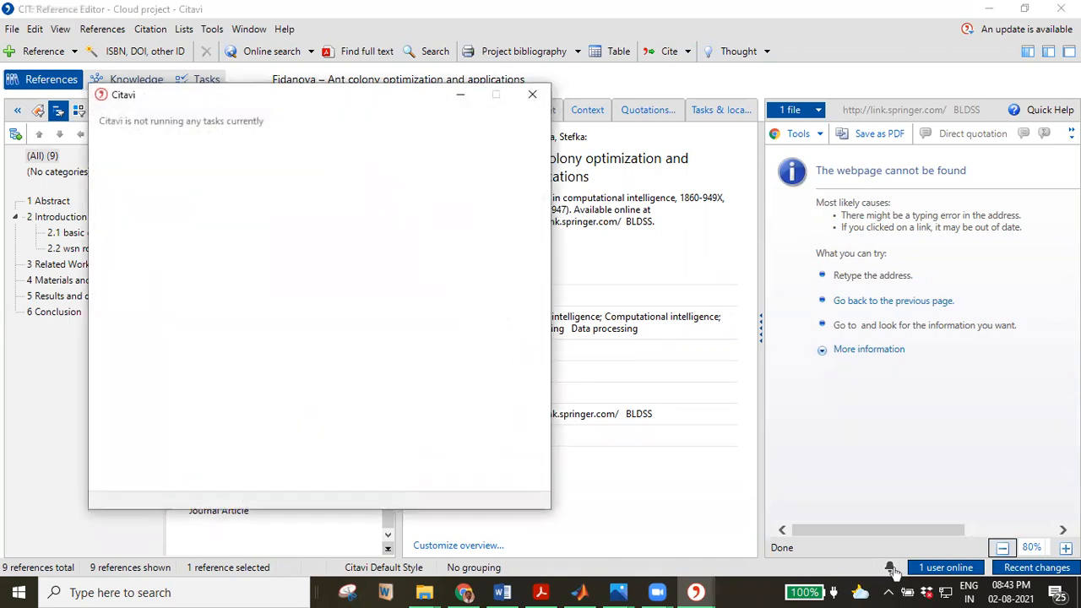
left_click(532, 94)
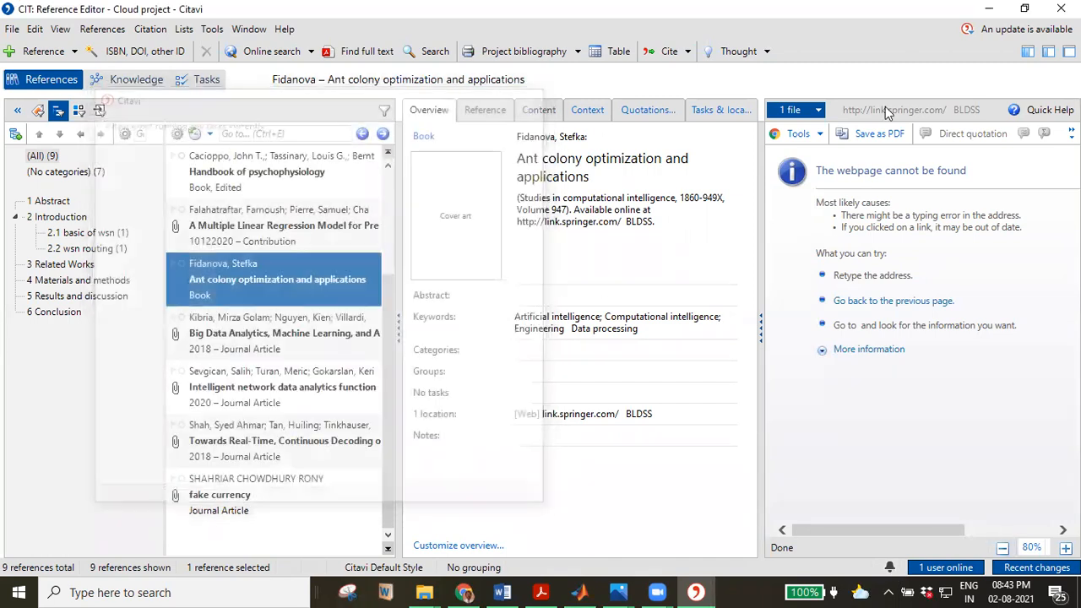
left_click(989, 9)
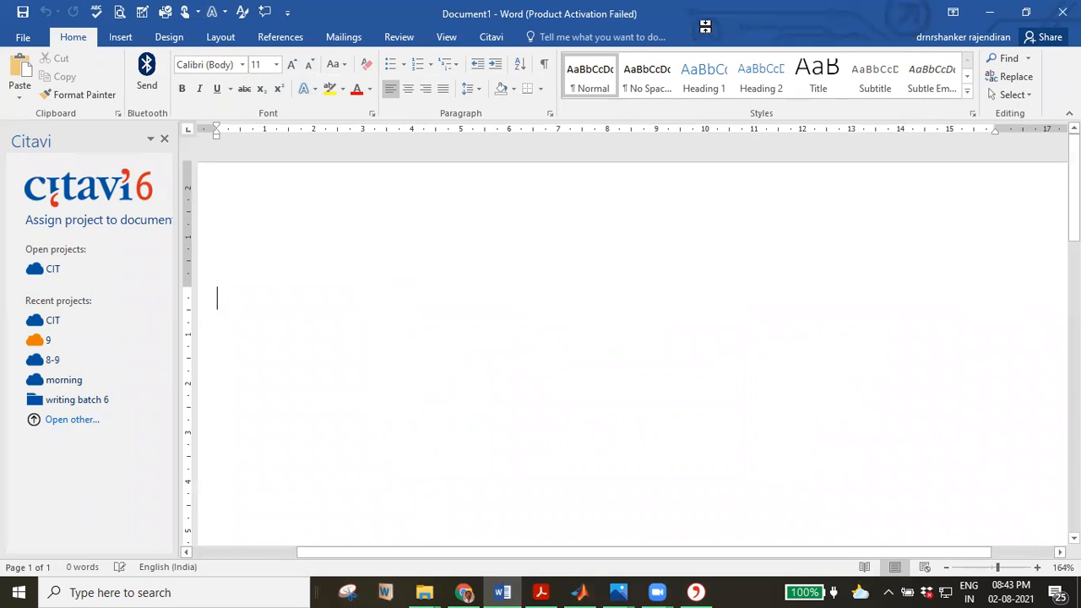
Assign the CIT project to the blank Word document in the Citavi pane.
left_click(52, 269)
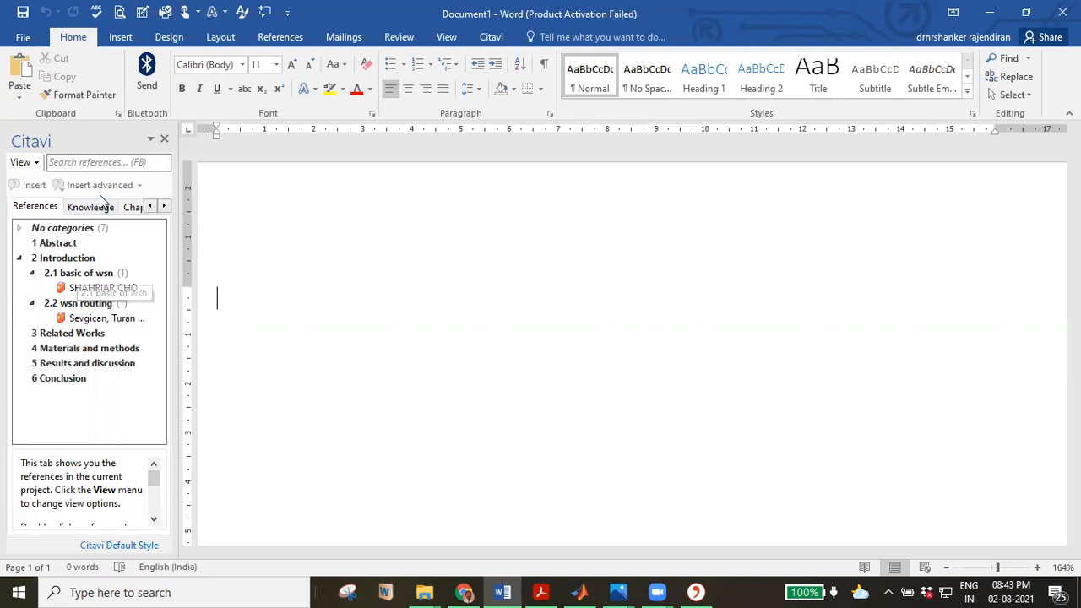
left_click(163, 208)
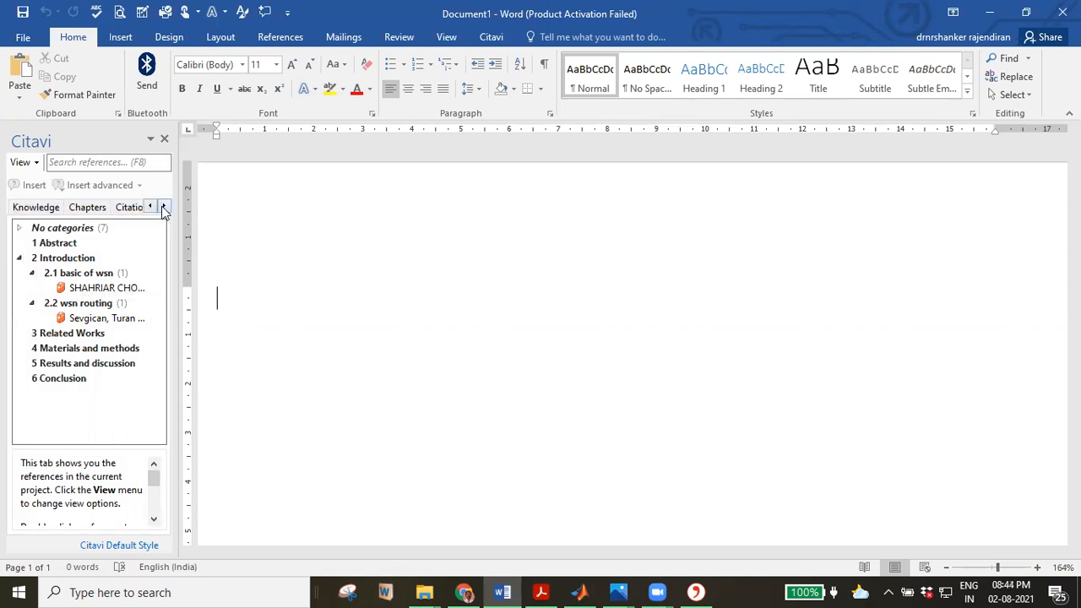
left_click(164, 208)
left_click(150, 209)
left_click(150, 208)
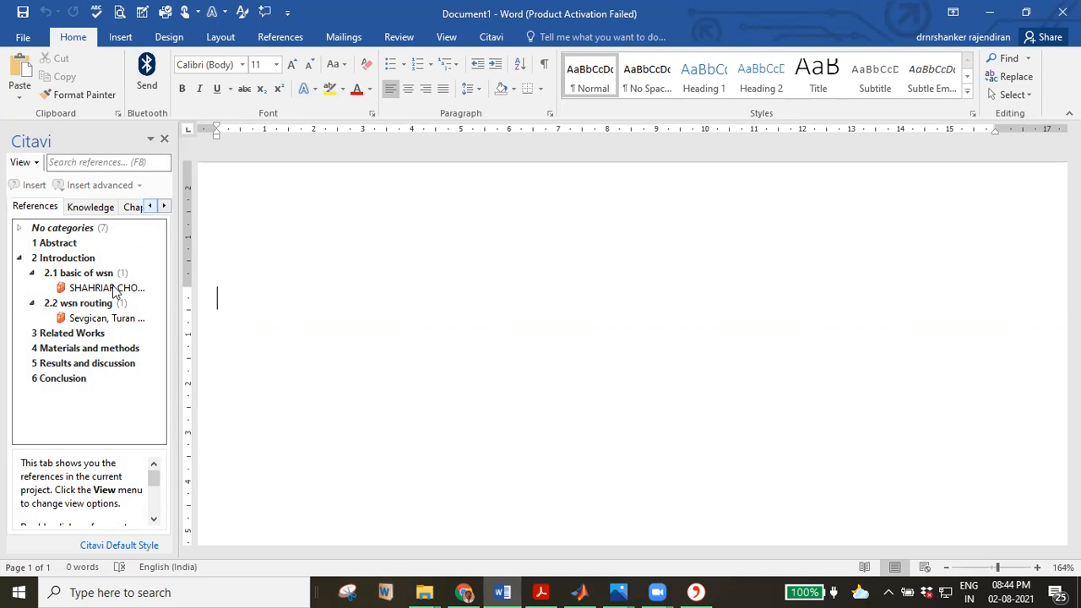
Insert the '1 Abstract' chapter heading from the Knowledge tab.
left_click(71, 245)
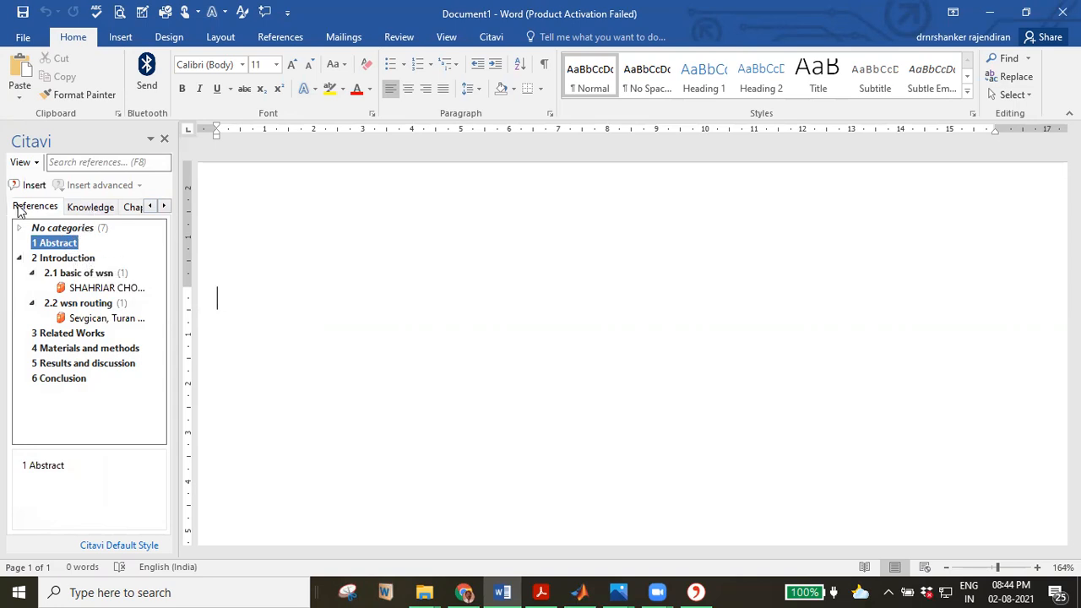
left_click(78, 211)
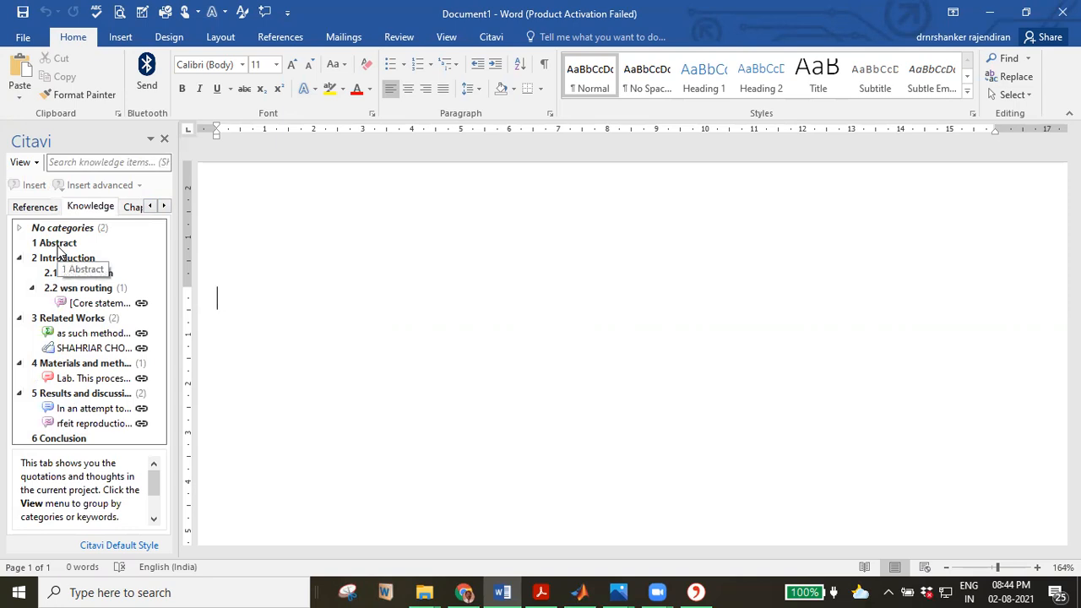
left_click(57, 243)
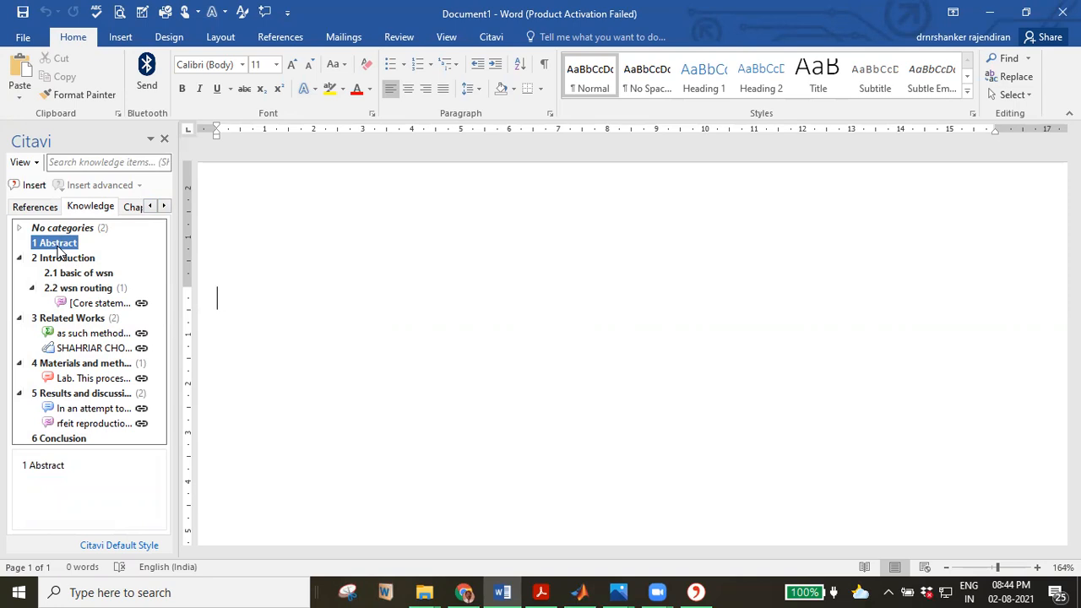
left_click(33, 187)
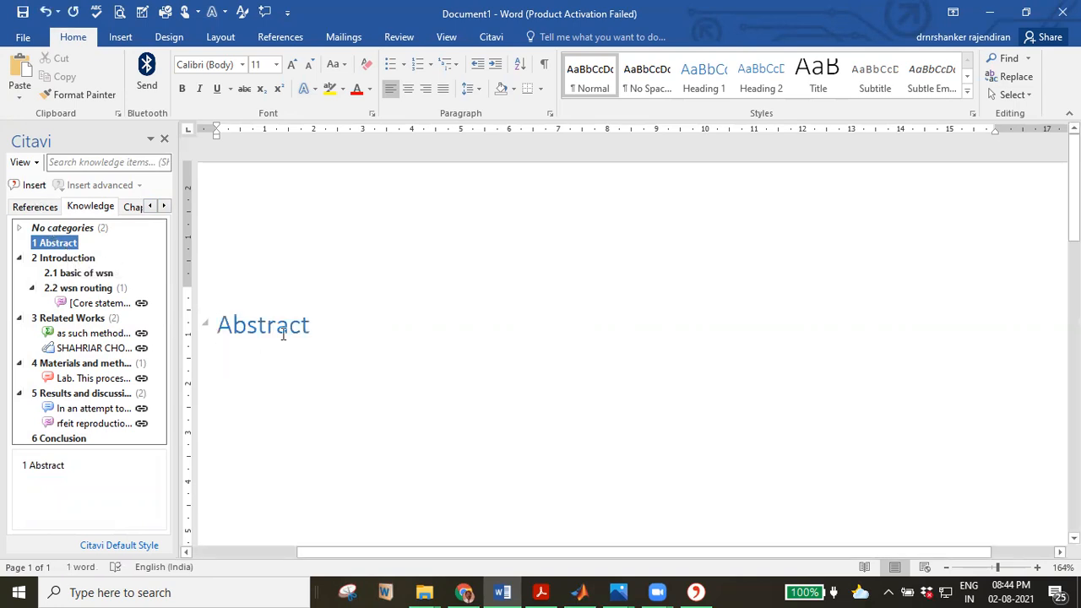
Insert headings 2 Introduction, 2.1 basic of wsn and 2.2 wsn routing, then select the core statement.
double_click(74, 259)
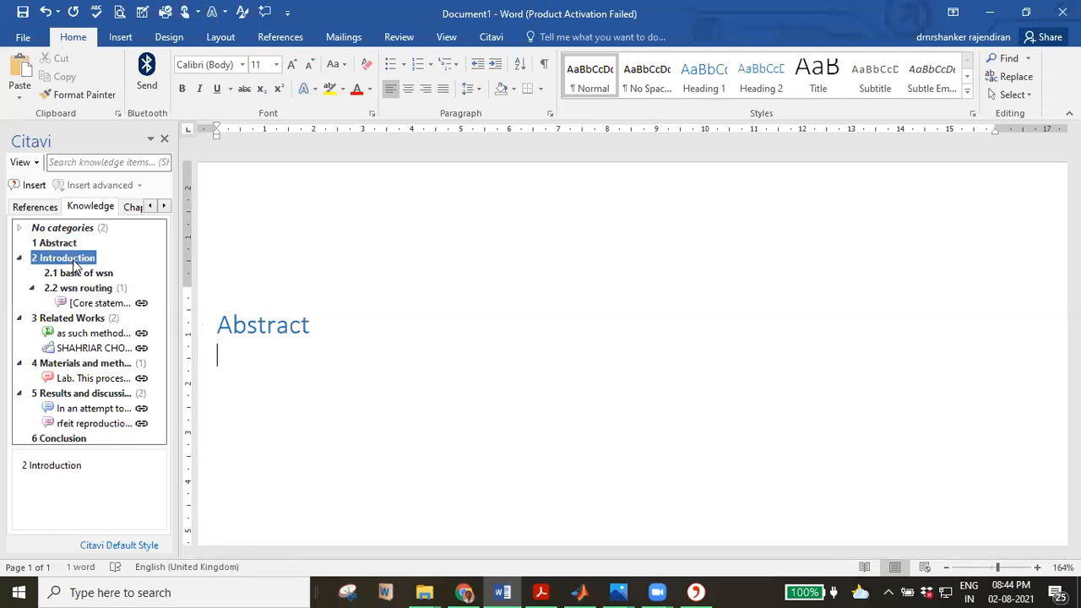
double_click(76, 273)
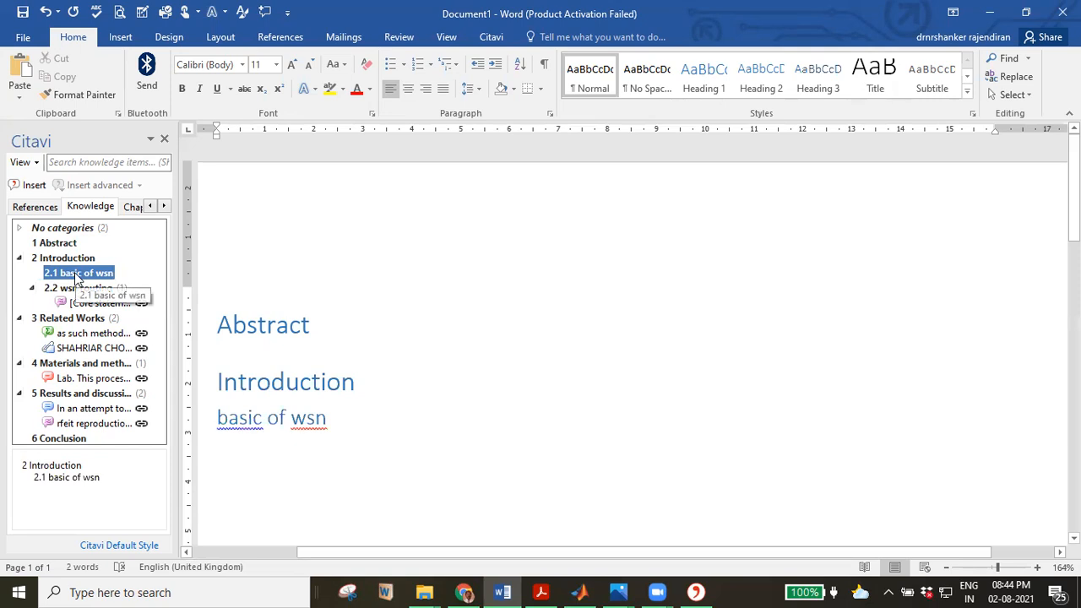
double_click(75, 289)
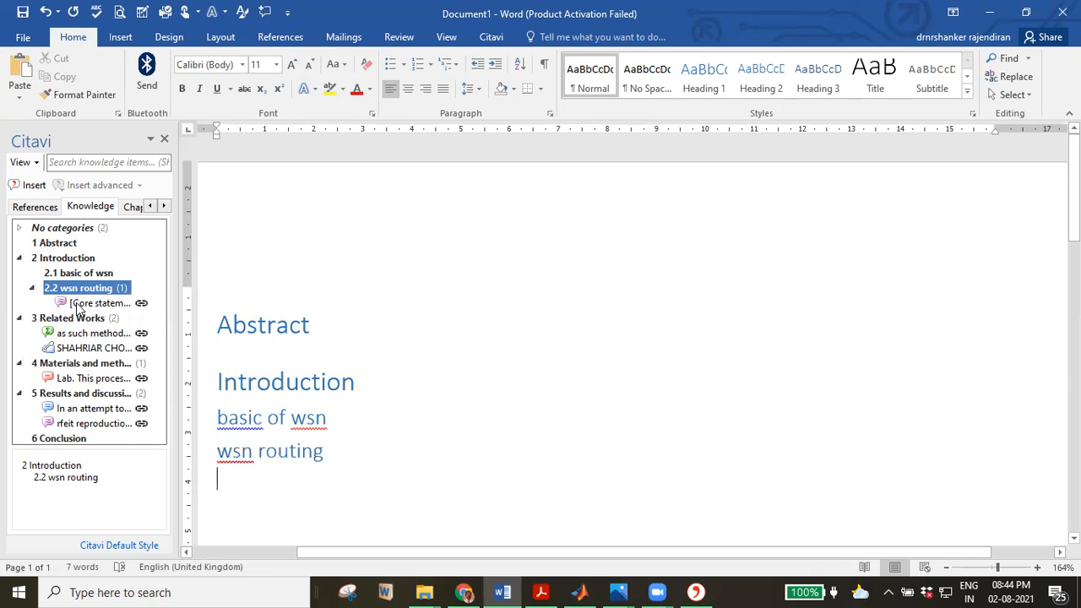
left_click(77, 306)
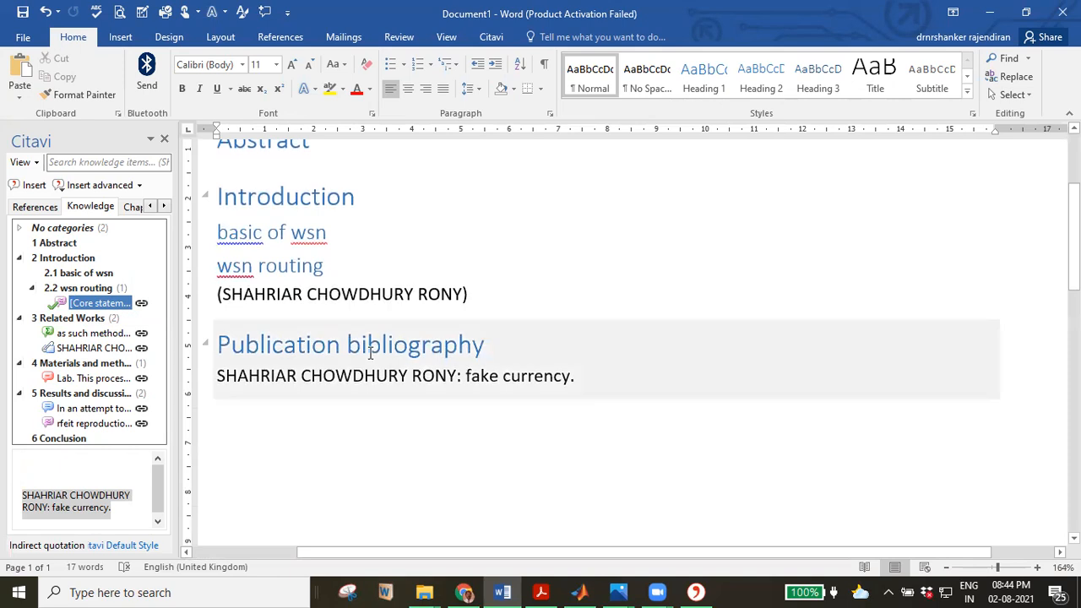
Insert the 3 Related Works heading, cite its first knowledge item, and add the fake-currency image.
double_click(92, 322)
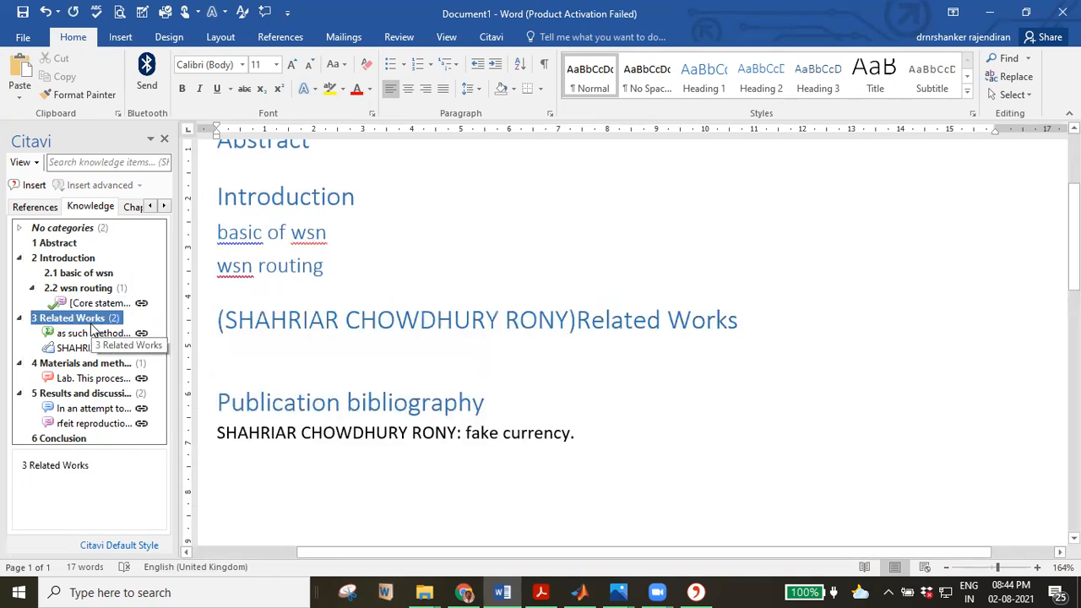
double_click(93, 333)
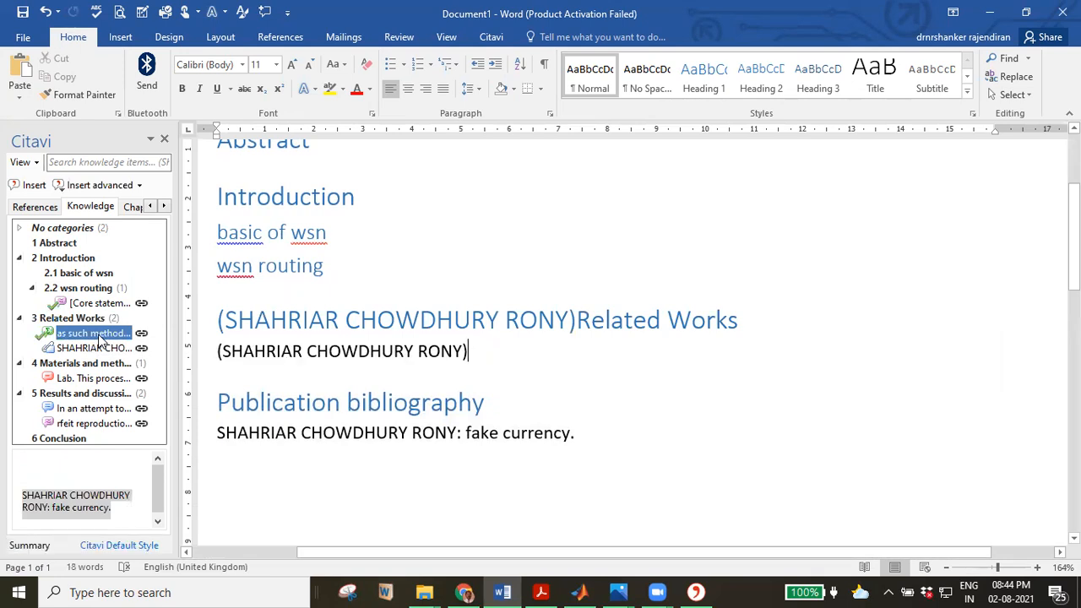
left_click(108, 349)
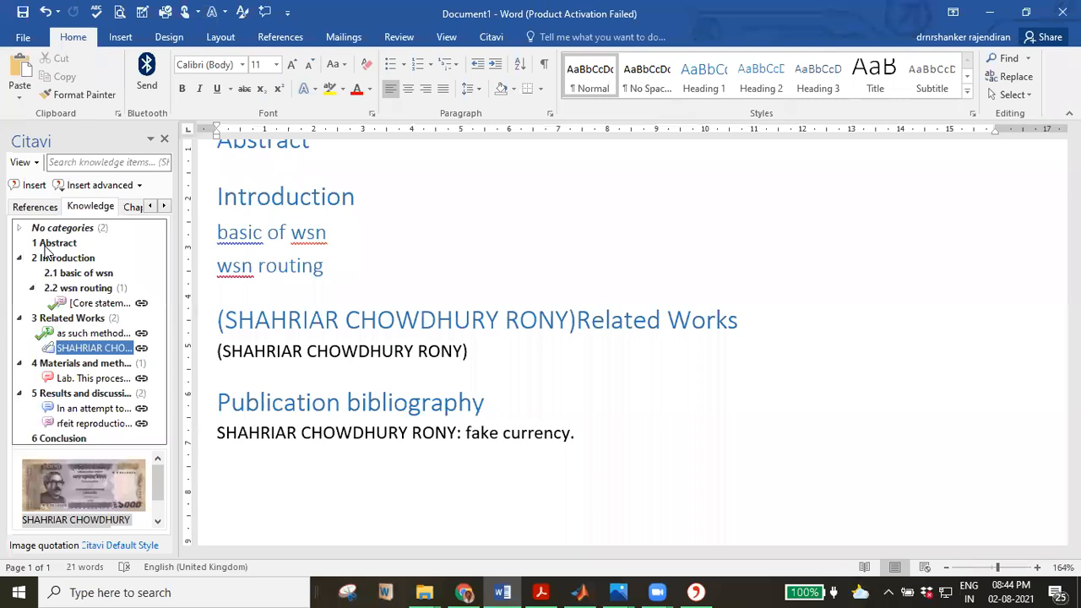
left_click(30, 192)
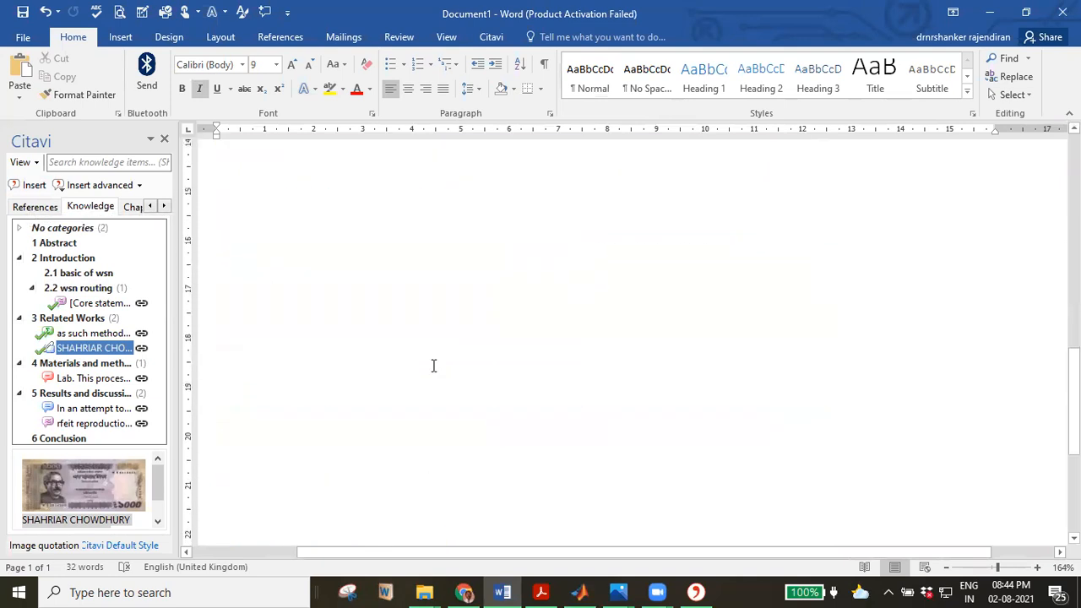
Add the image-processing quotation from Materials and methods to the figure caption.
scroll(432, 368, "up", 3)
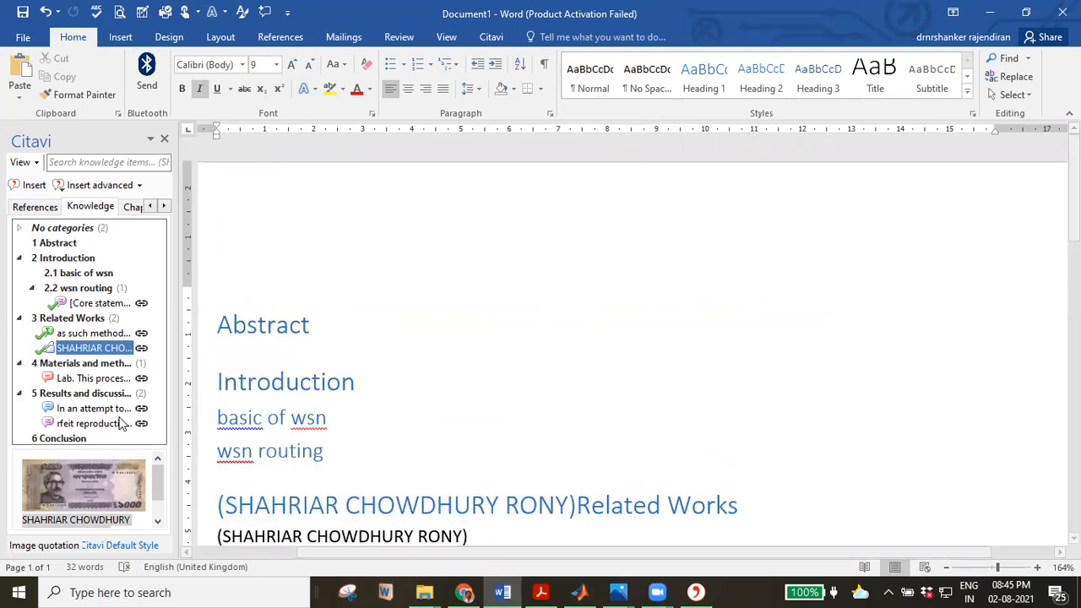
left_click(76, 378)
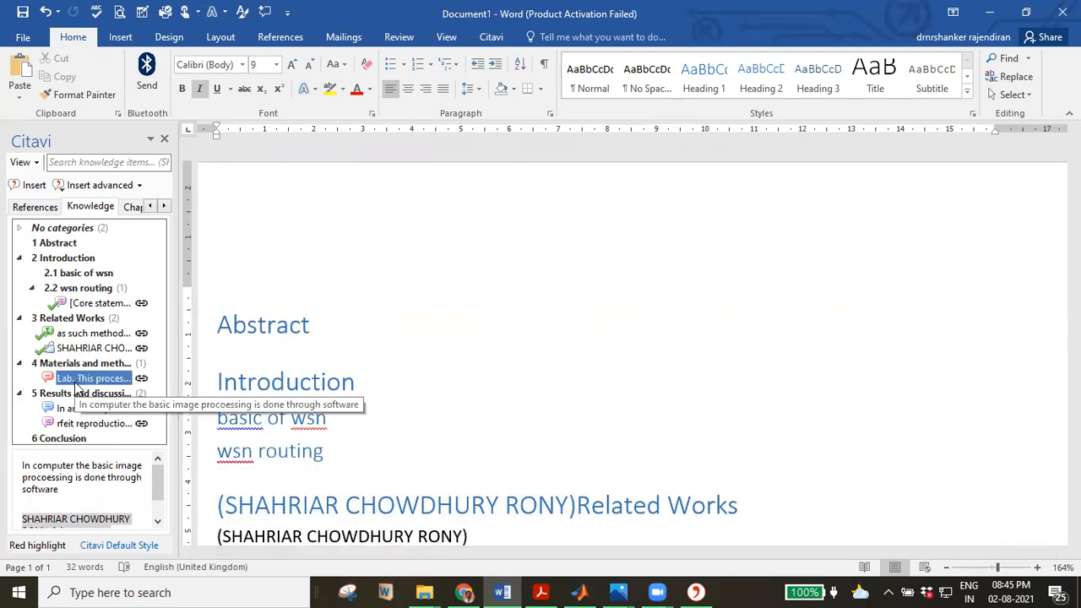
left_click(26, 189)
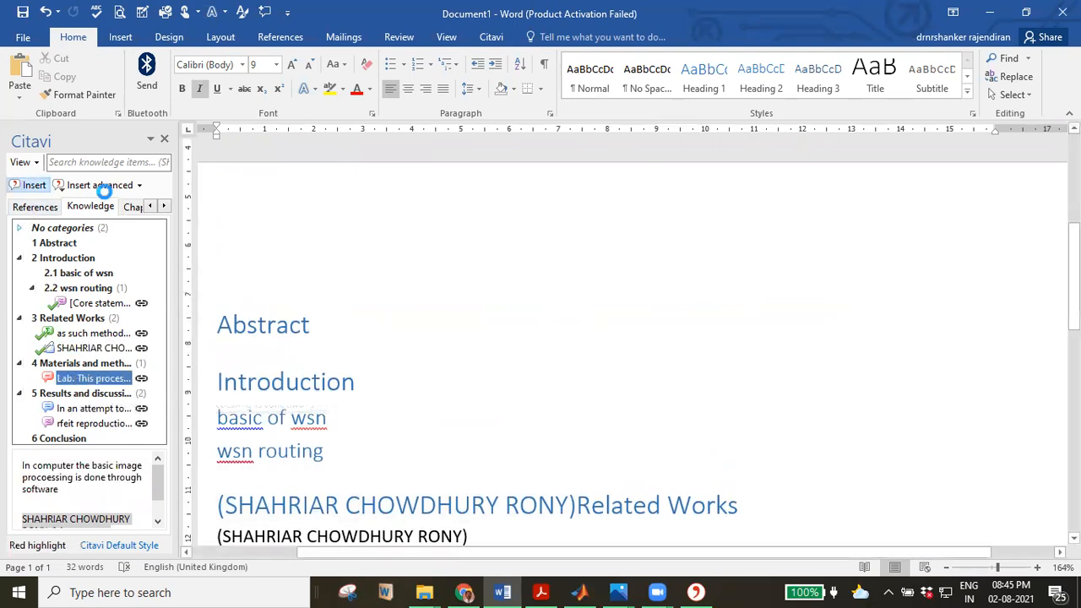
Check the Insert advanced options, then list references grouped by chapter in the Citavi pane.
left_click(111, 189)
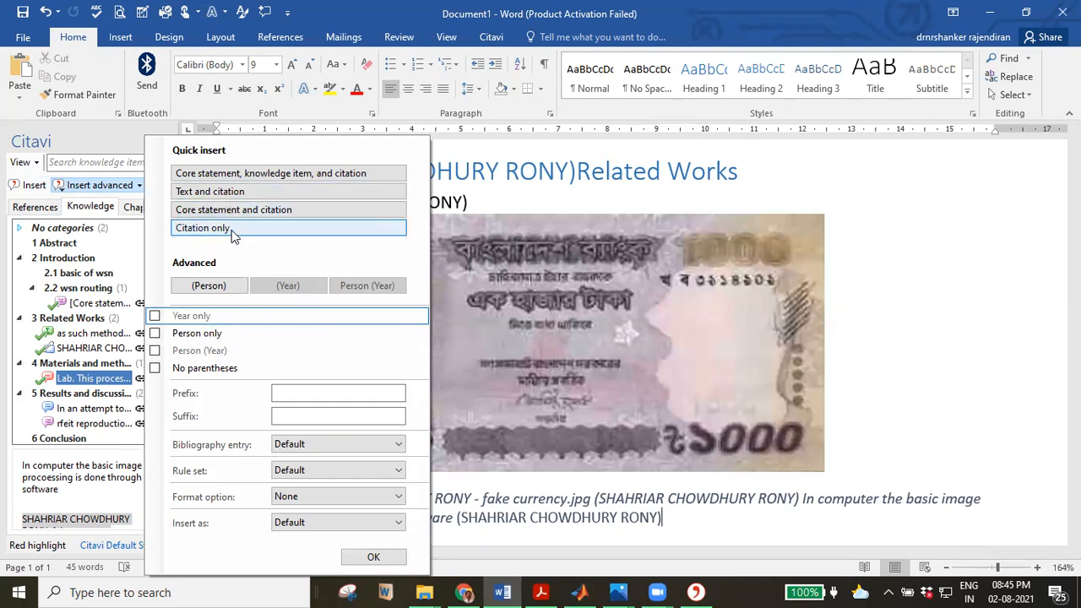
left_click(118, 249)
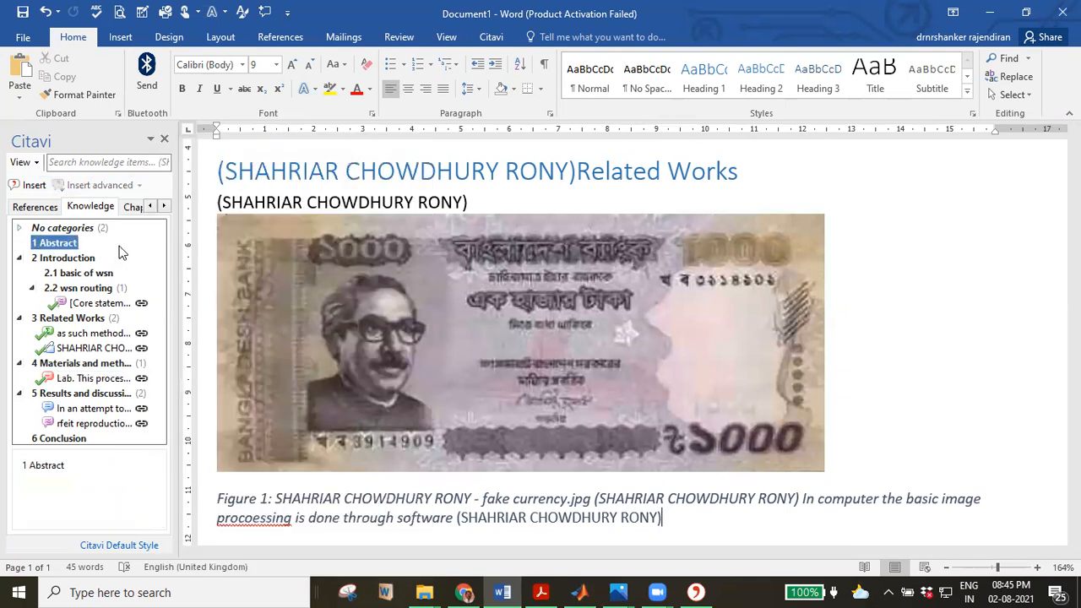
left_click(43, 213)
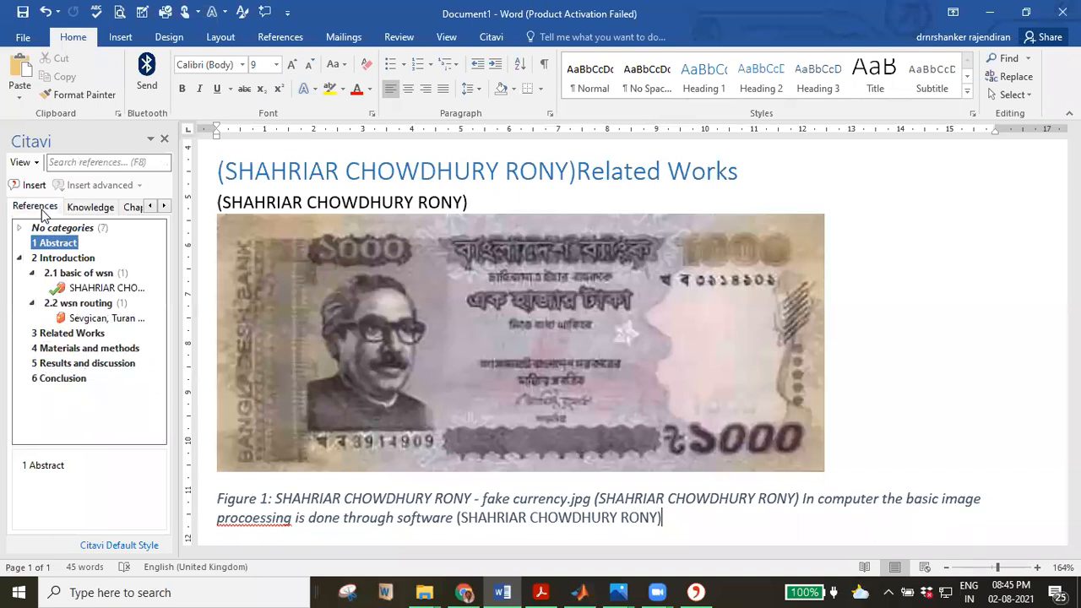
Add empty lines after the publication bibliography entry.
scroll(488, 342, "down", 8)
scroll(487, 346, "up", 6)
left_click(596, 236)
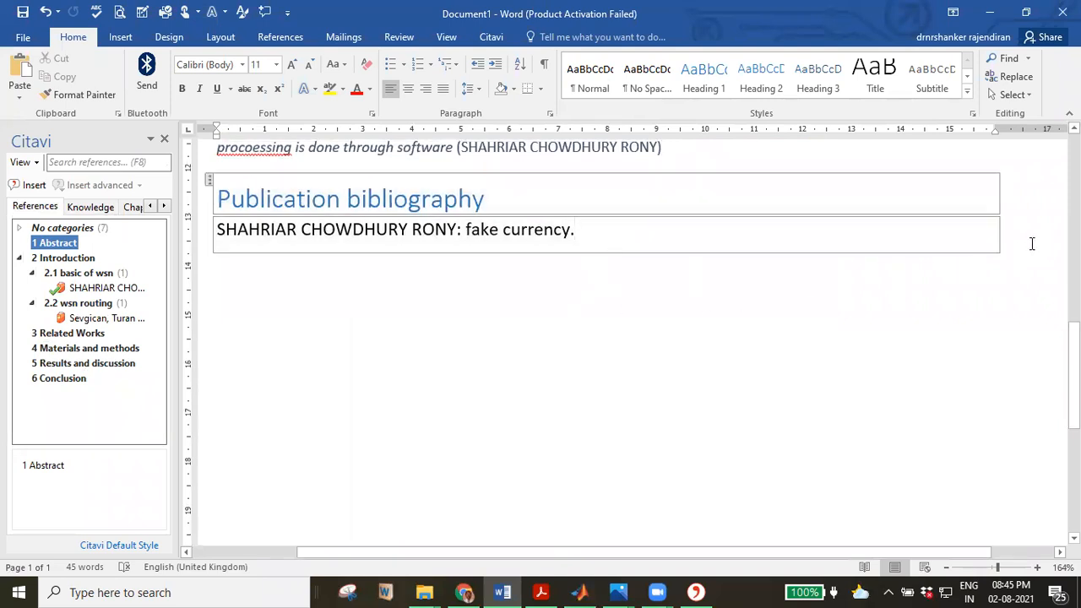
key("Return")
key("Return")
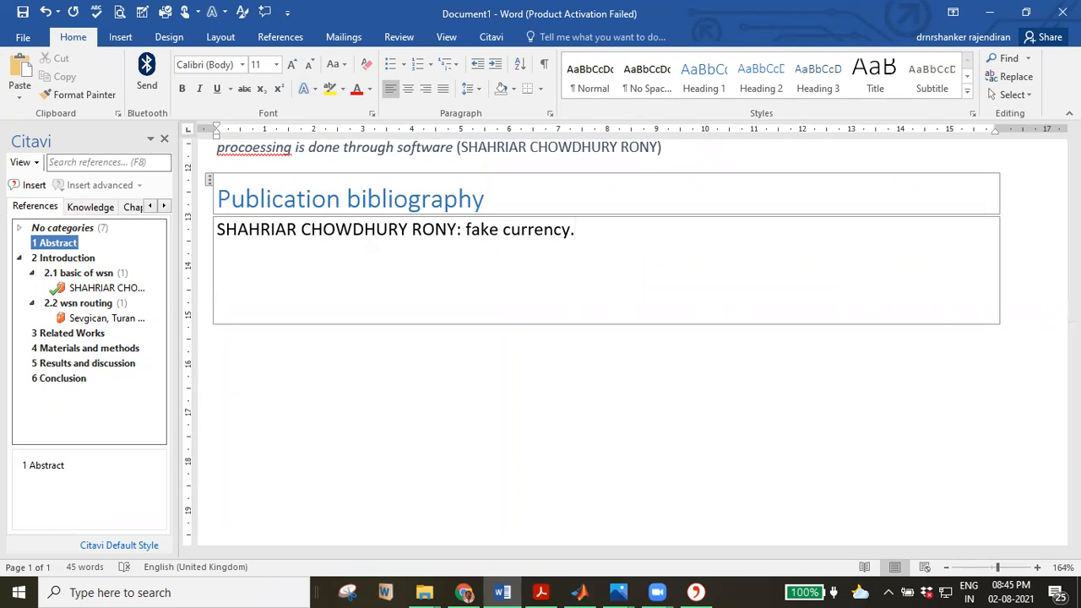
double_click(606, 454)
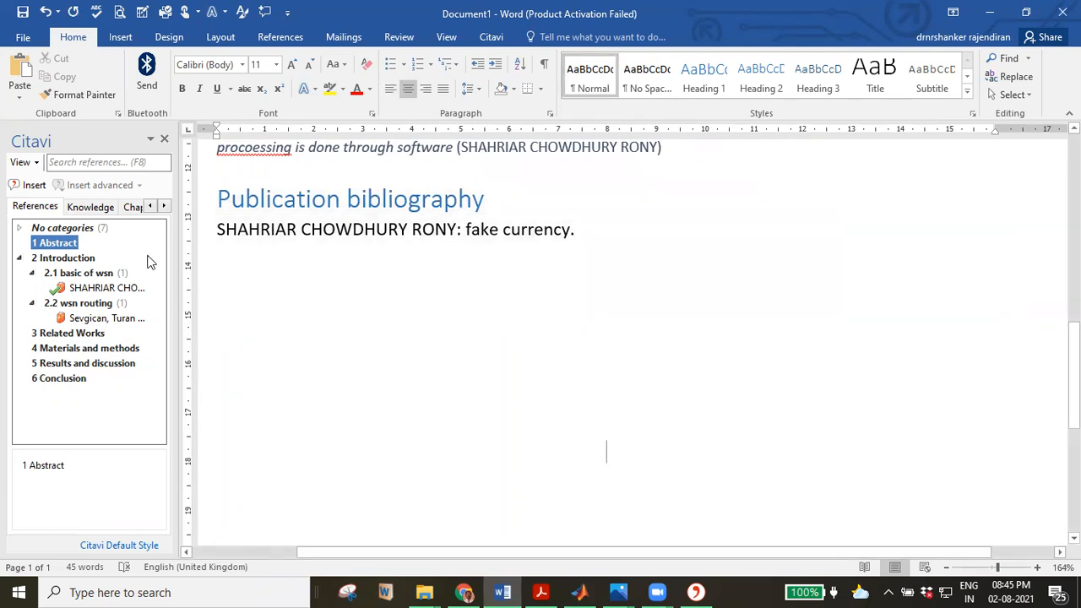
Browse the Citavi pane's Chapters and Citations views, then return to the knowledge categories tree.
left_click(135, 208)
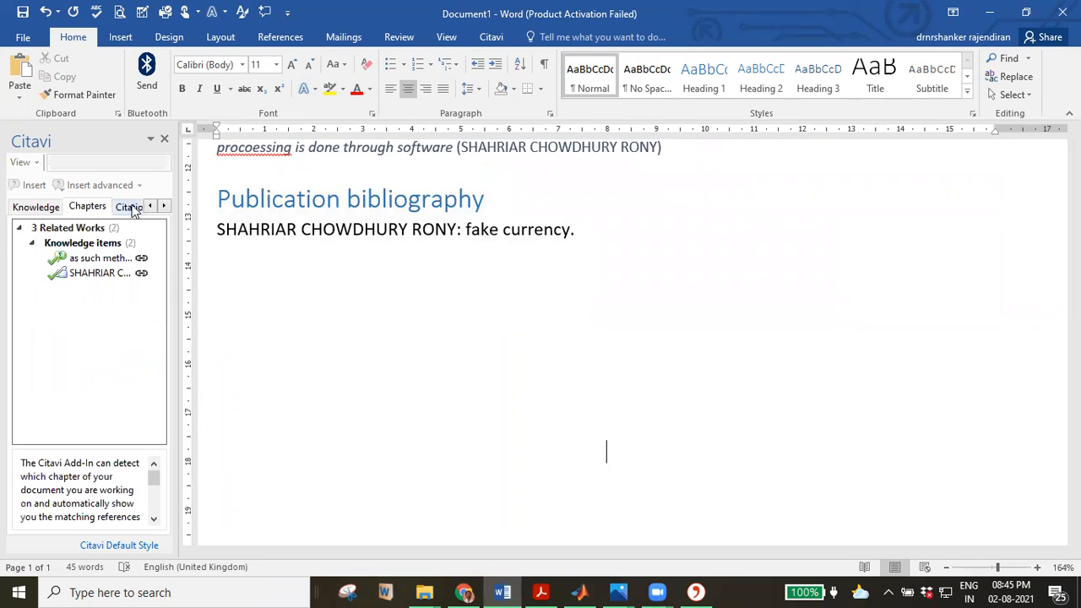
left_click(133, 207)
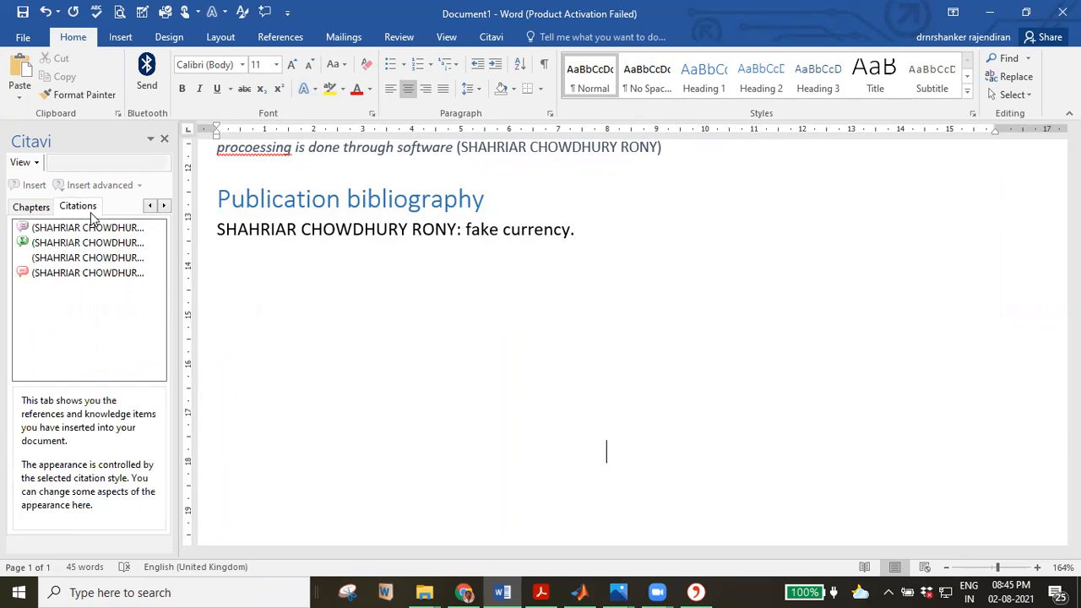
left_click(38, 211)
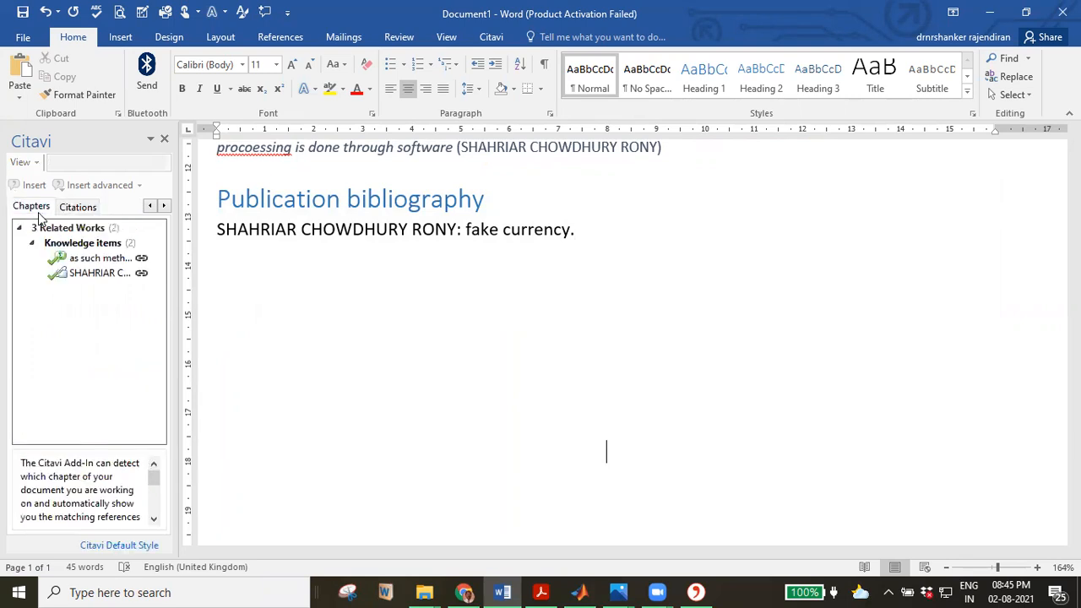
left_click(147, 207)
left_click(43, 207)
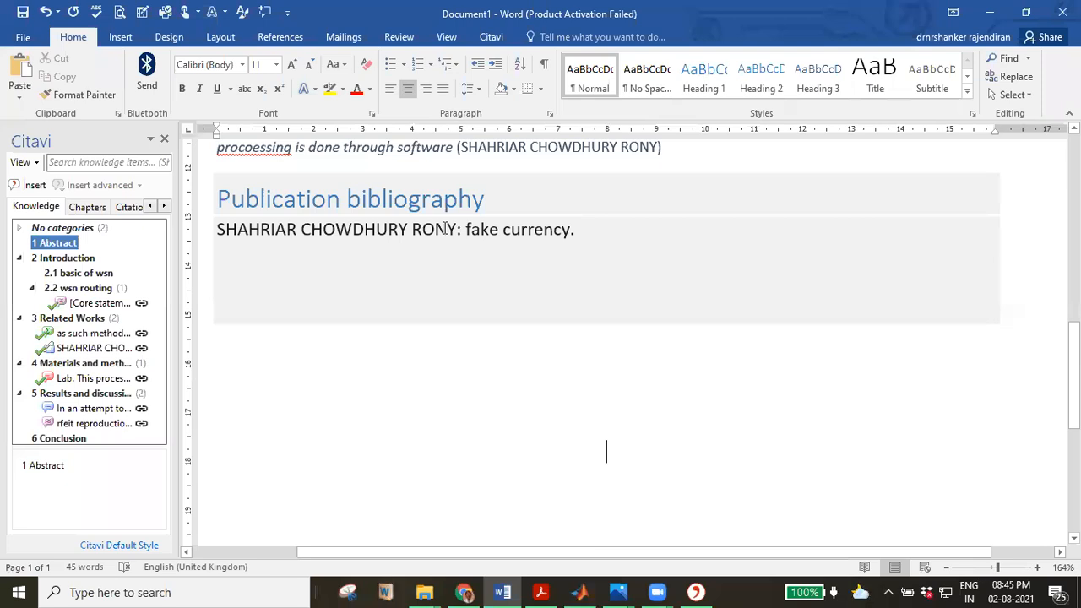
Pin Word's ribbon so the command area stays permanently shown.
left_click(457, 401)
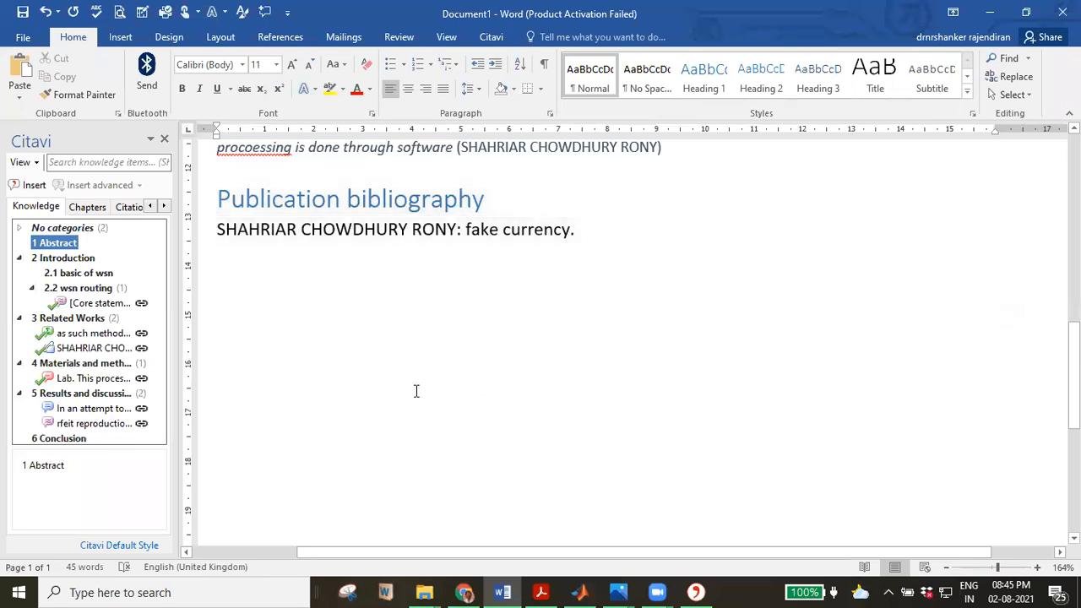
left_click(122, 47)
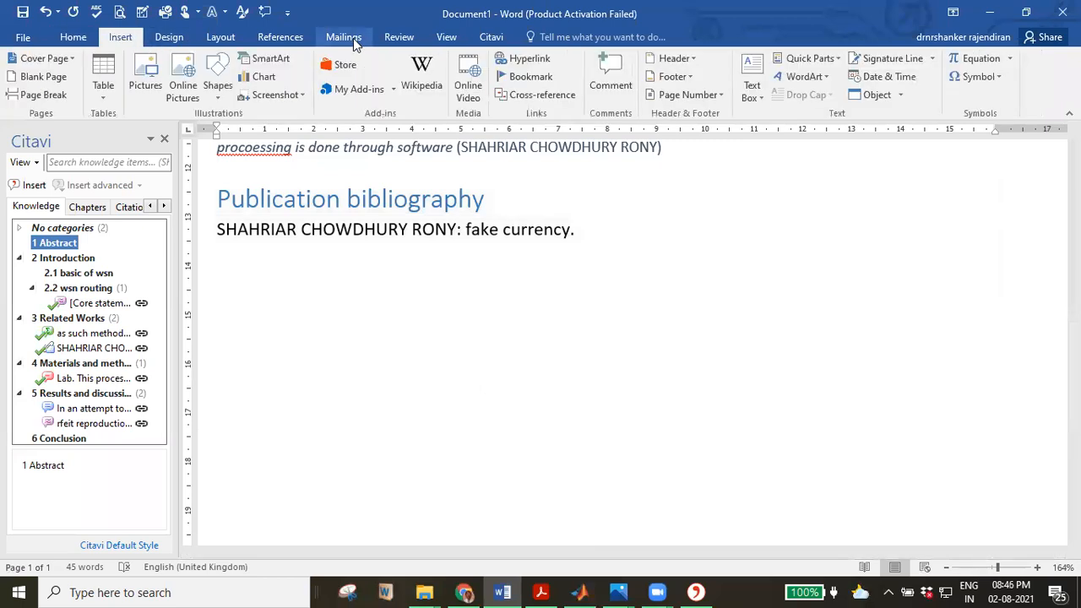
left_click(290, 38)
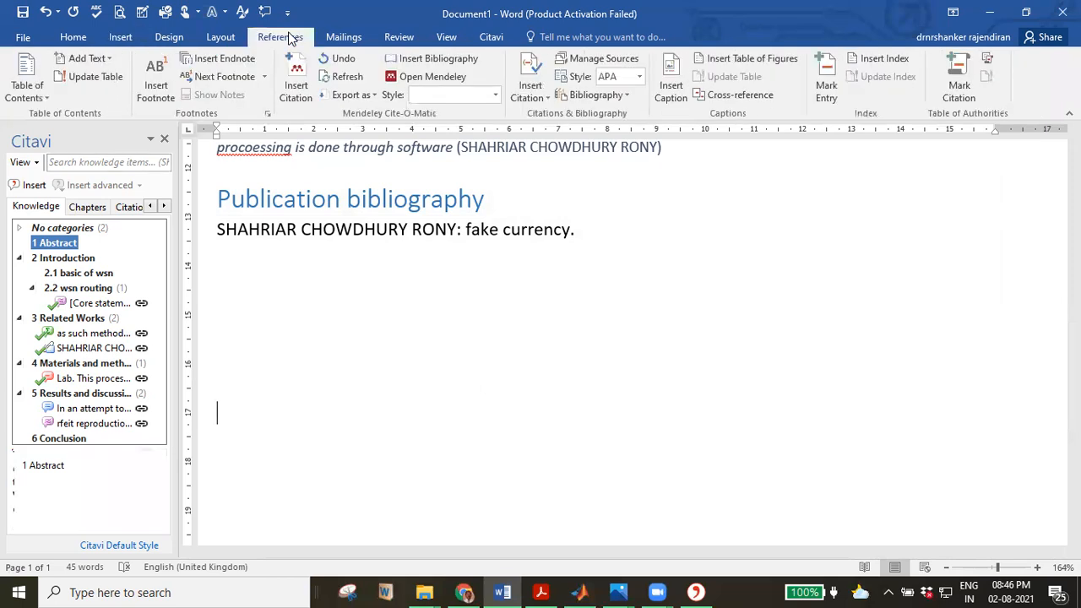
double_click(290, 37)
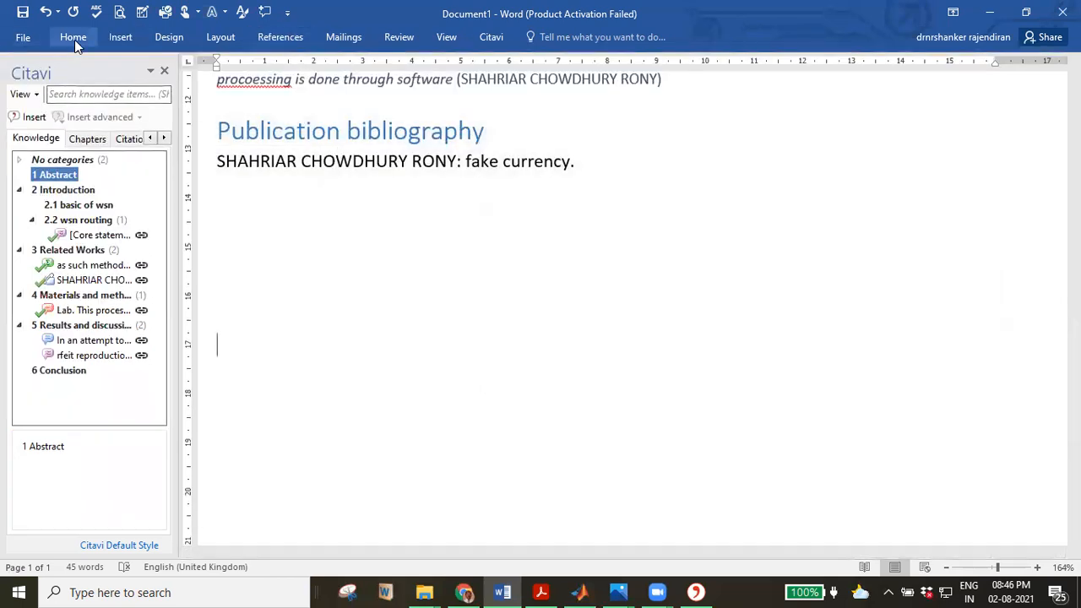
left_click(73, 38)
left_click(1069, 113)
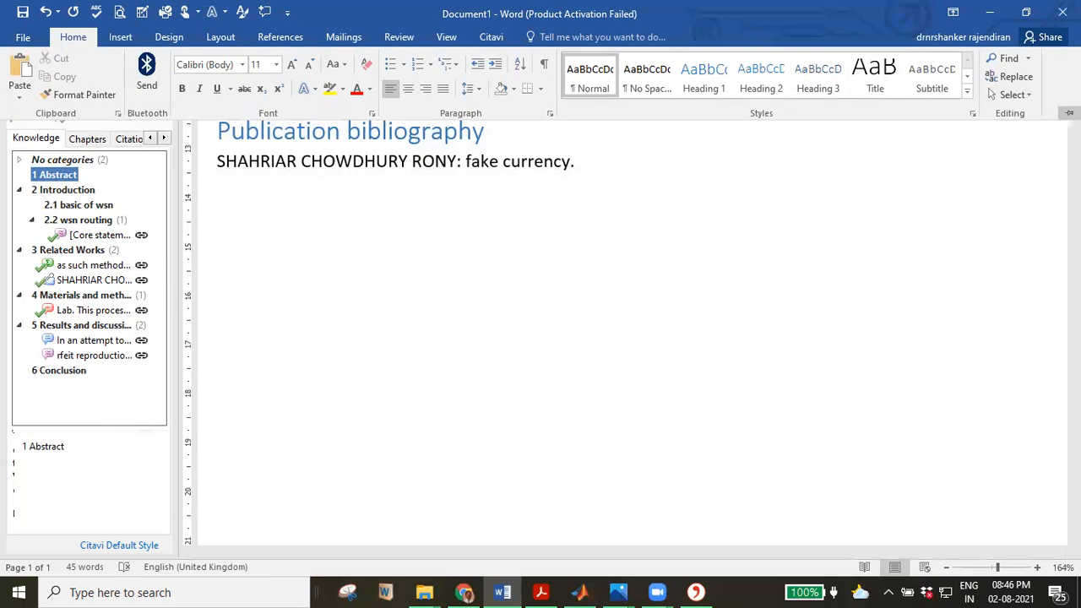
On the References tab, place the cursor below the bibliography and start Mendeley's Insert Citation.
left_click(281, 38)
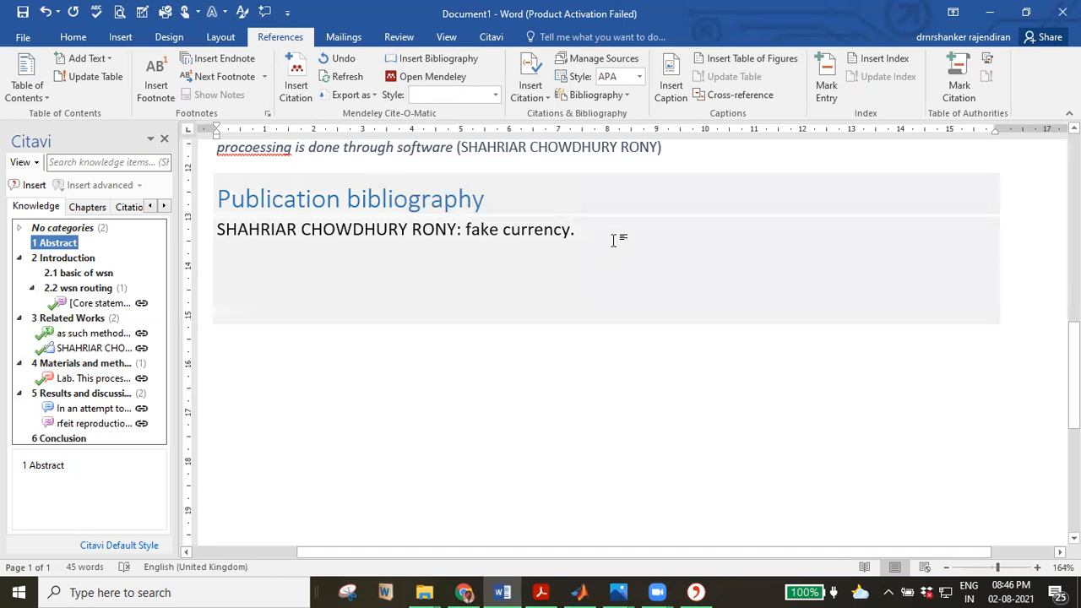
left_click(475, 378)
left_click(300, 97)
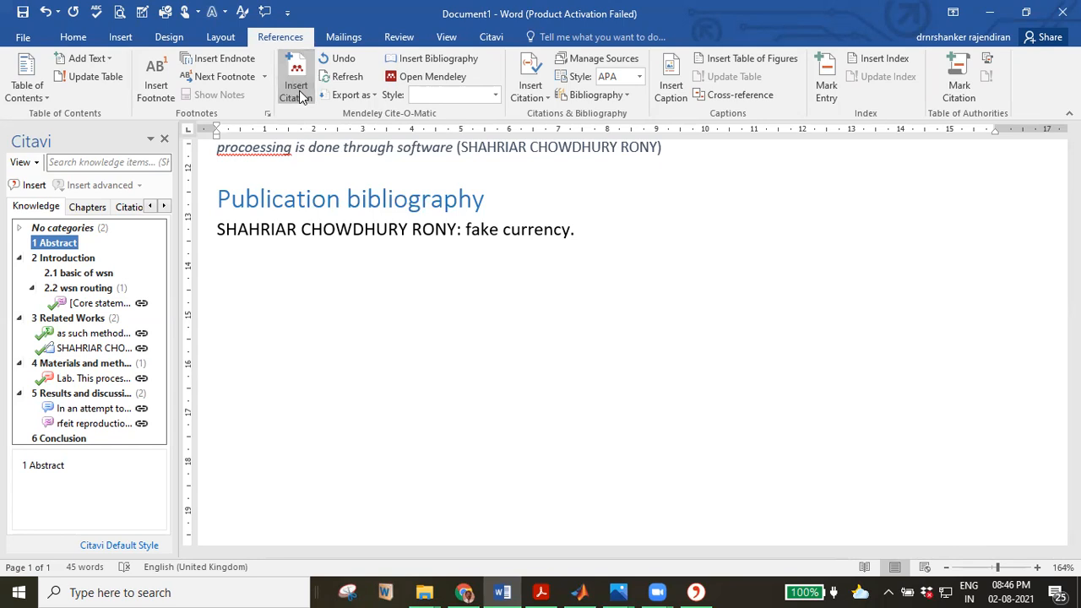
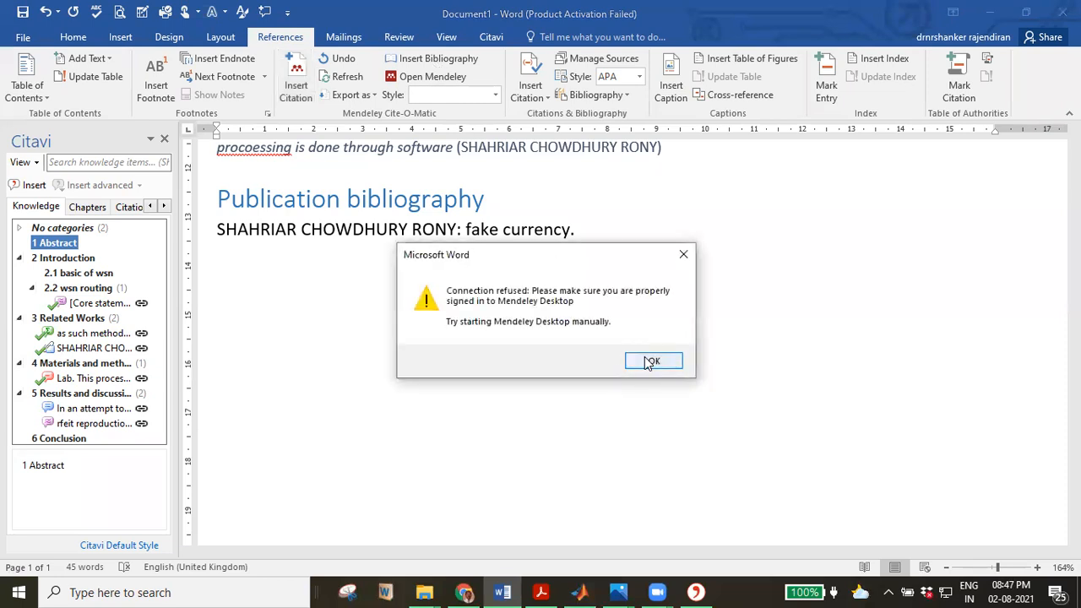
Dismiss Mendeley's 'Connection refused' error and list the document's citations in the Citavi pane.
left_click(650, 359)
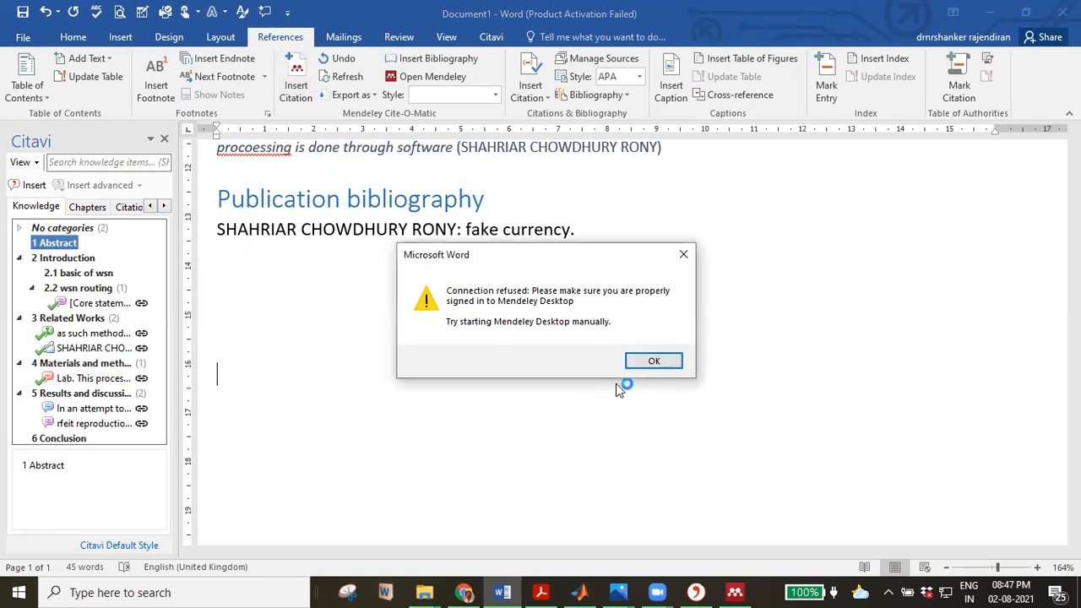
left_click(653, 361)
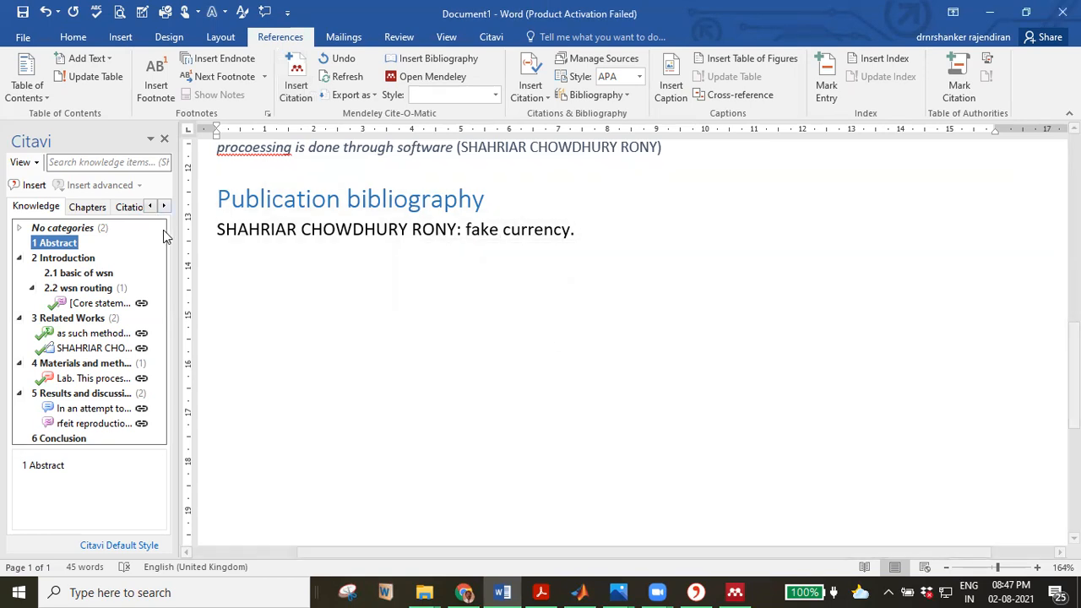
left_click(127, 209)
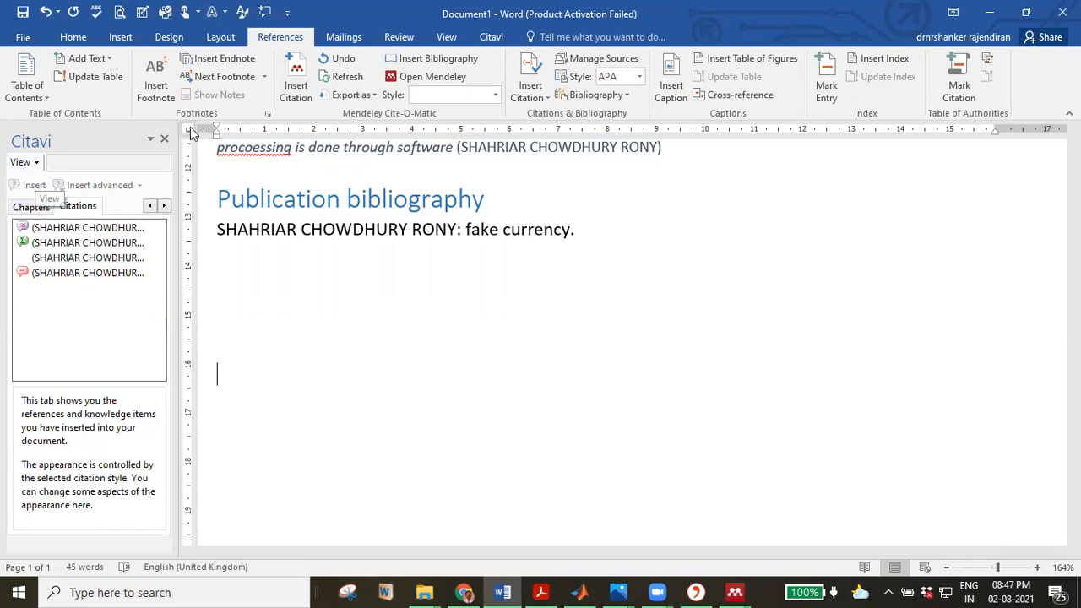
Try Mendeley's Insert Citation twice, cancel the search, and place the cursor below the bibliography.
left_click(290, 100)
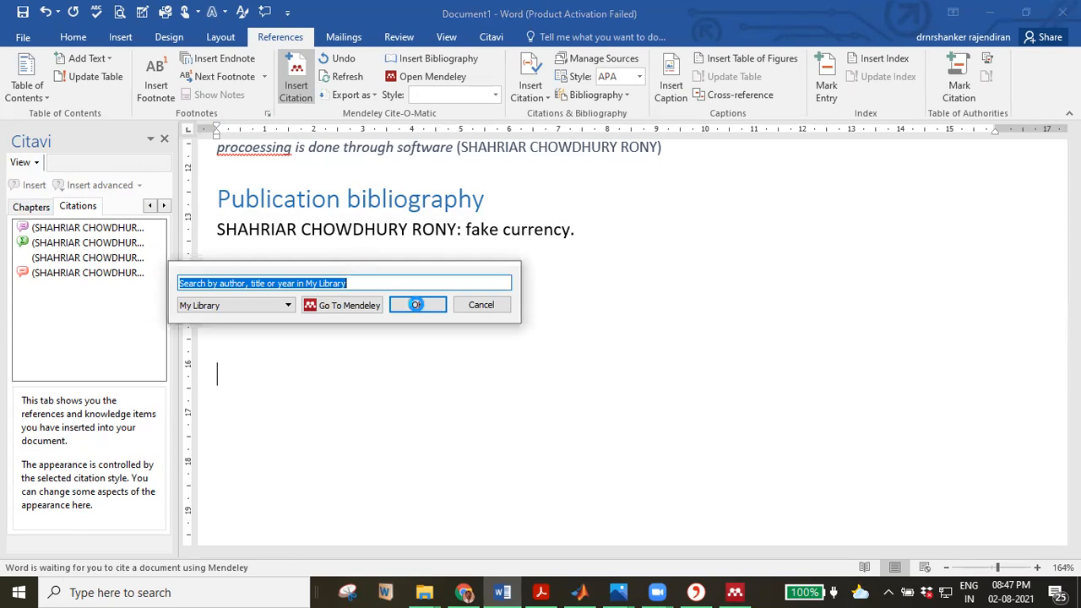
left_click(429, 306)
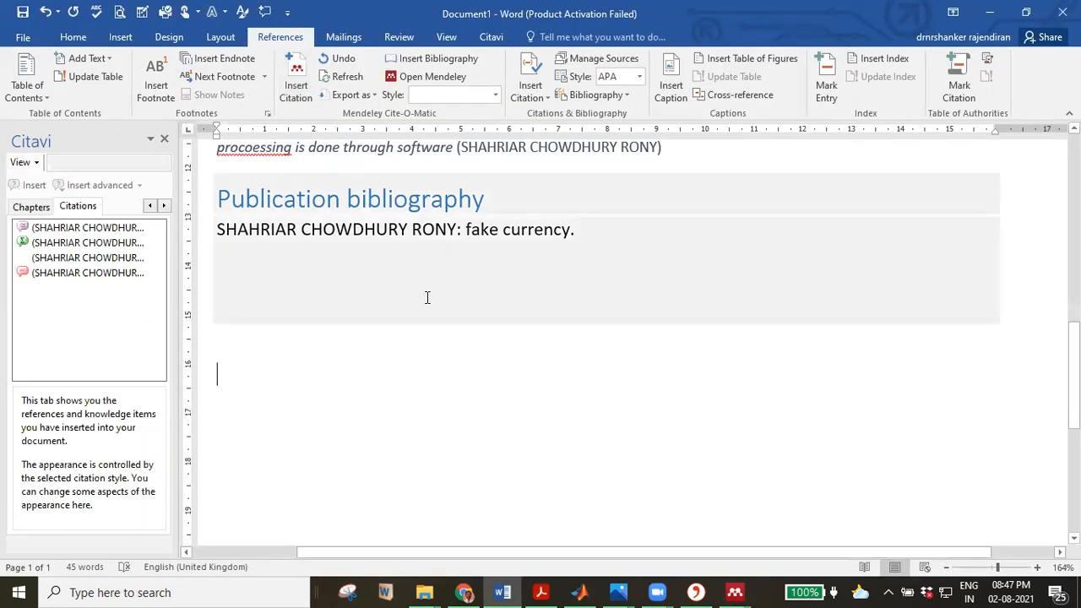
left_click(304, 100)
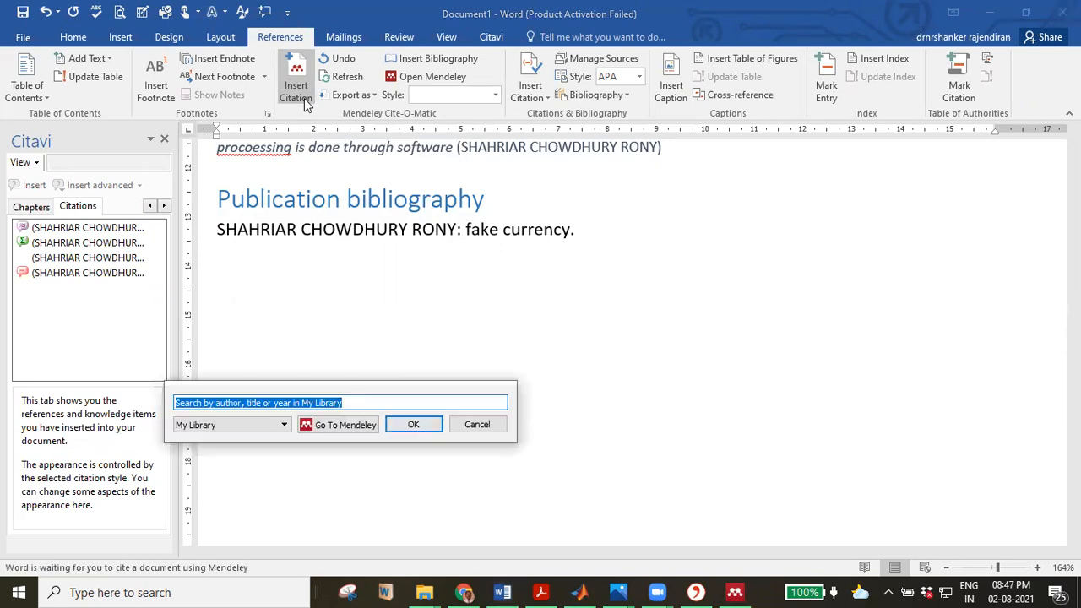
left_click(413, 425)
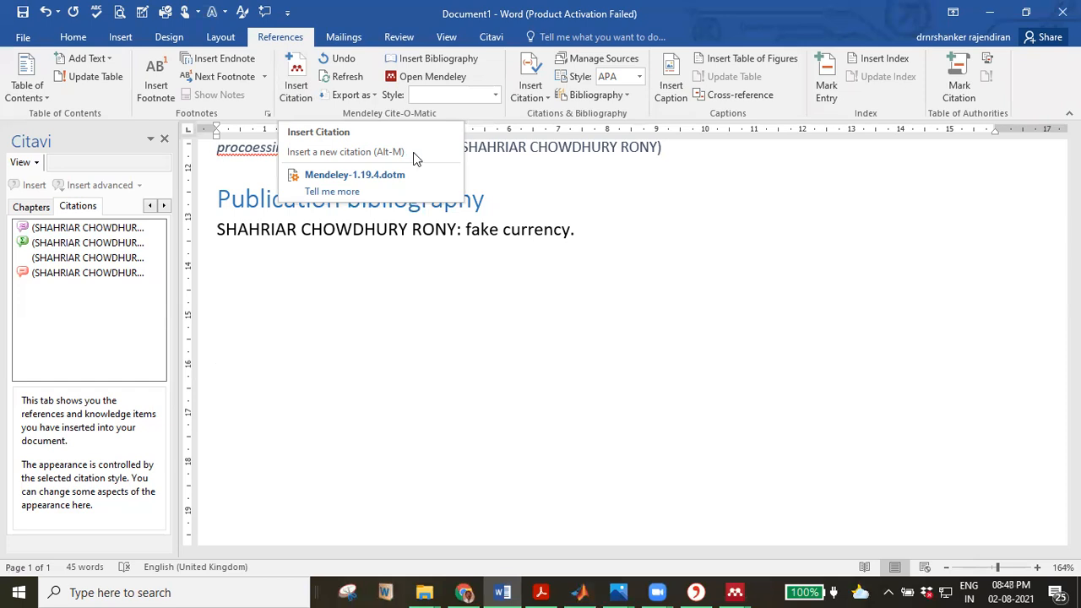
left_click(539, 165)
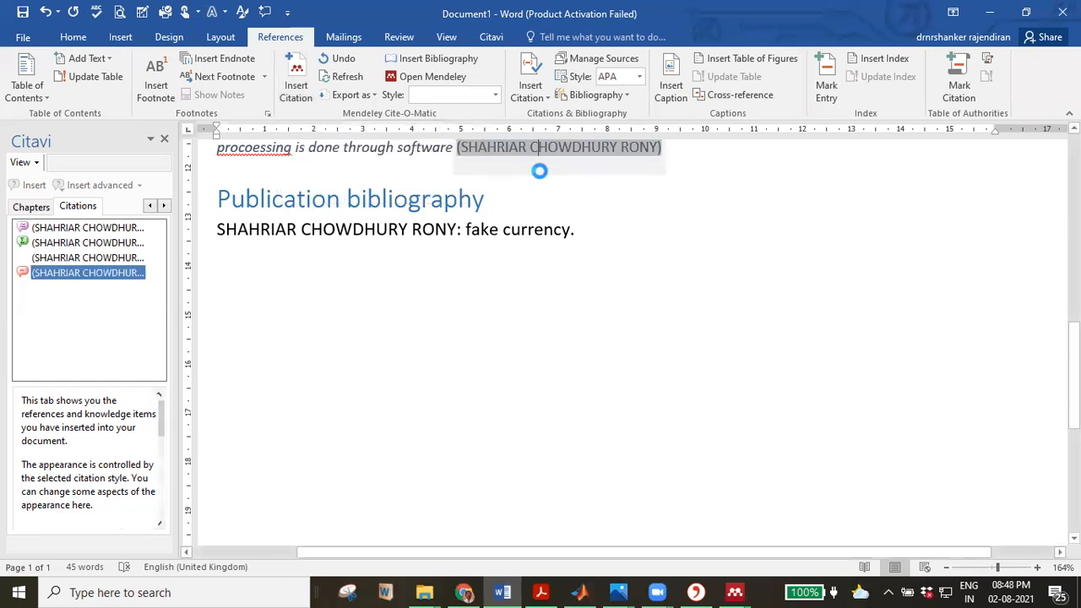
left_click(550, 346)
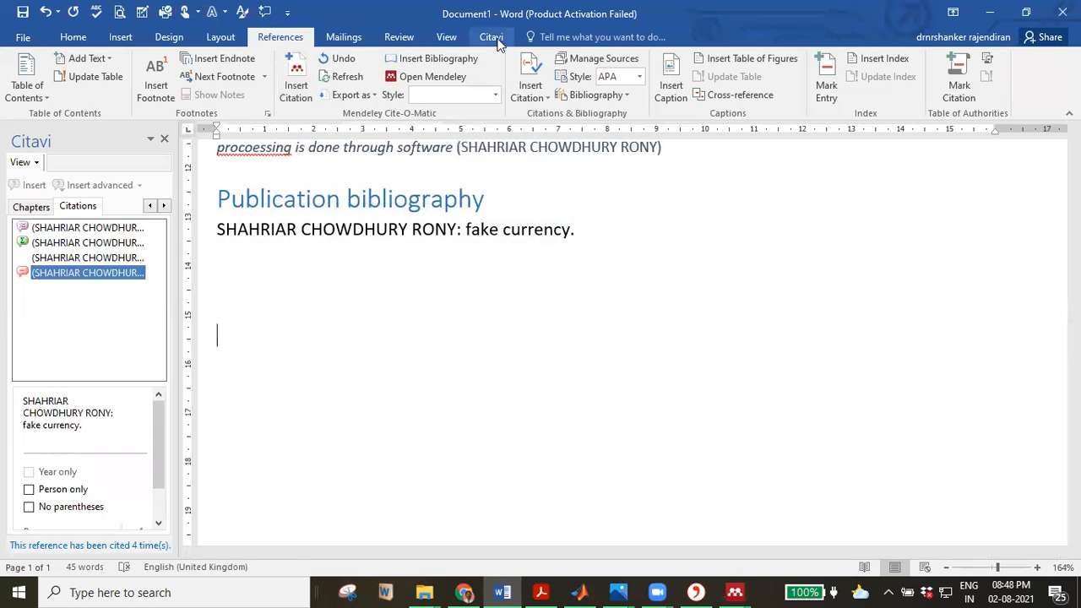
Apply the Agricultural and Forest Meteorology citation style from the Citavi tab, retitling the bibliography 'References'.
left_click(493, 38)
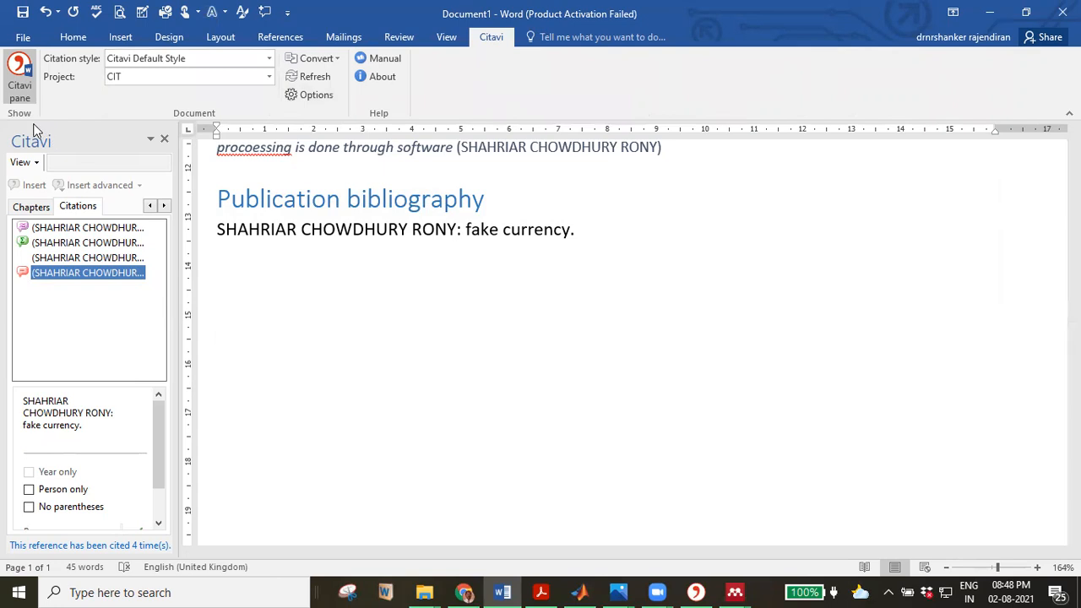
left_click(20, 93)
left_click(20, 93)
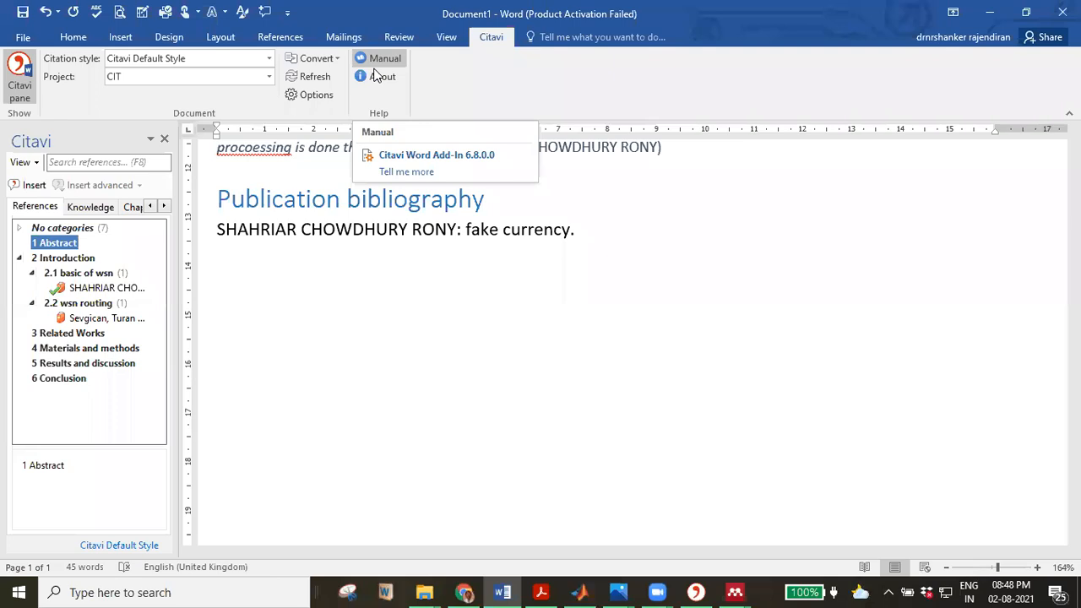
left_click(269, 58)
left_click(216, 109)
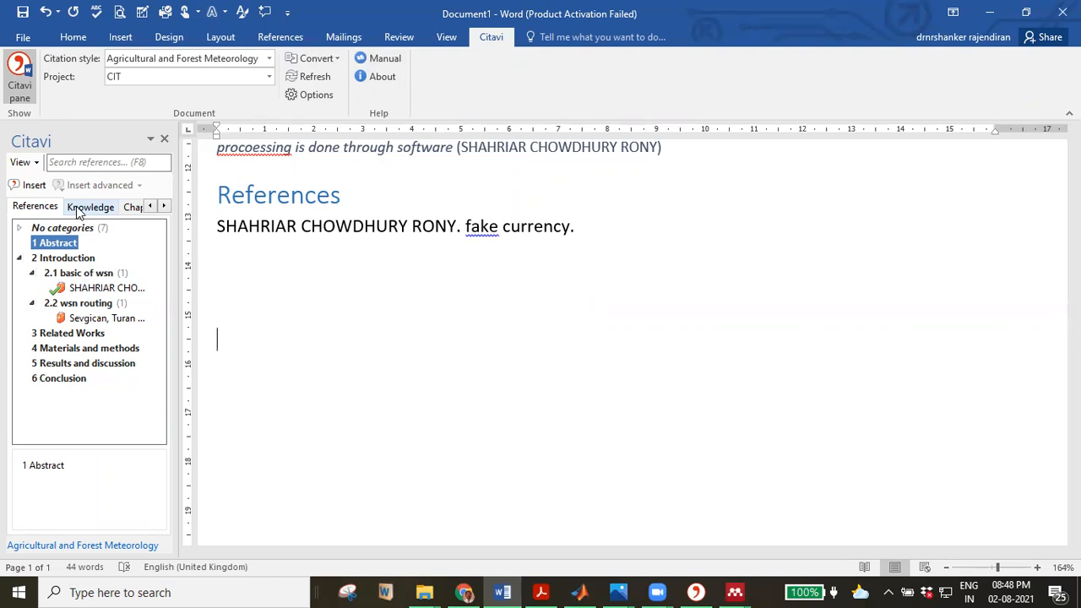
Insert the Abstract chapter heading from the Citavi pane and show its Citations list.
left_click(35, 191)
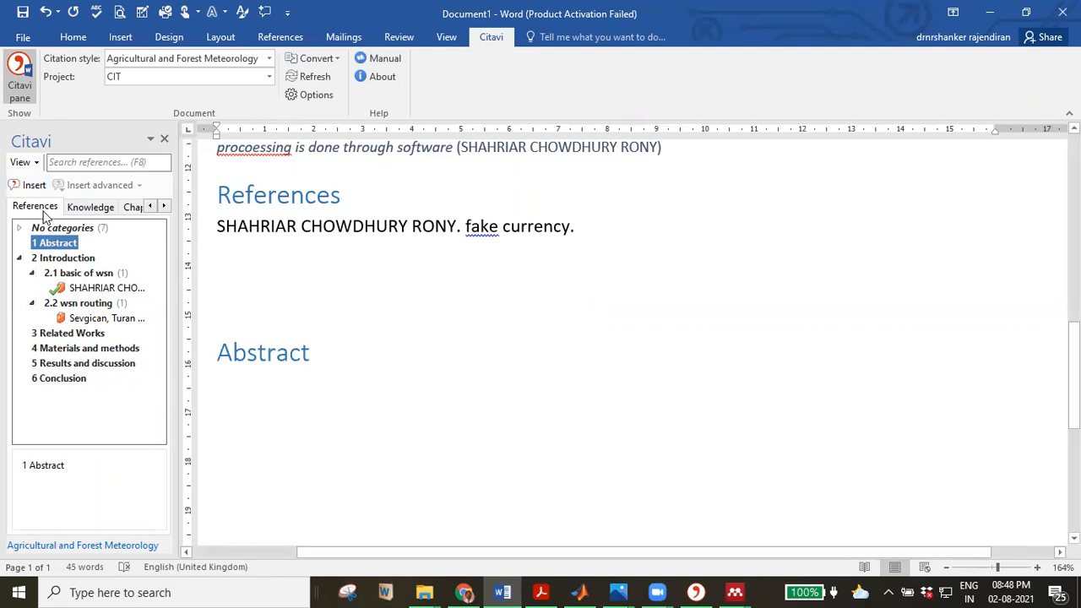
left_click(163, 206)
left_click(131, 208)
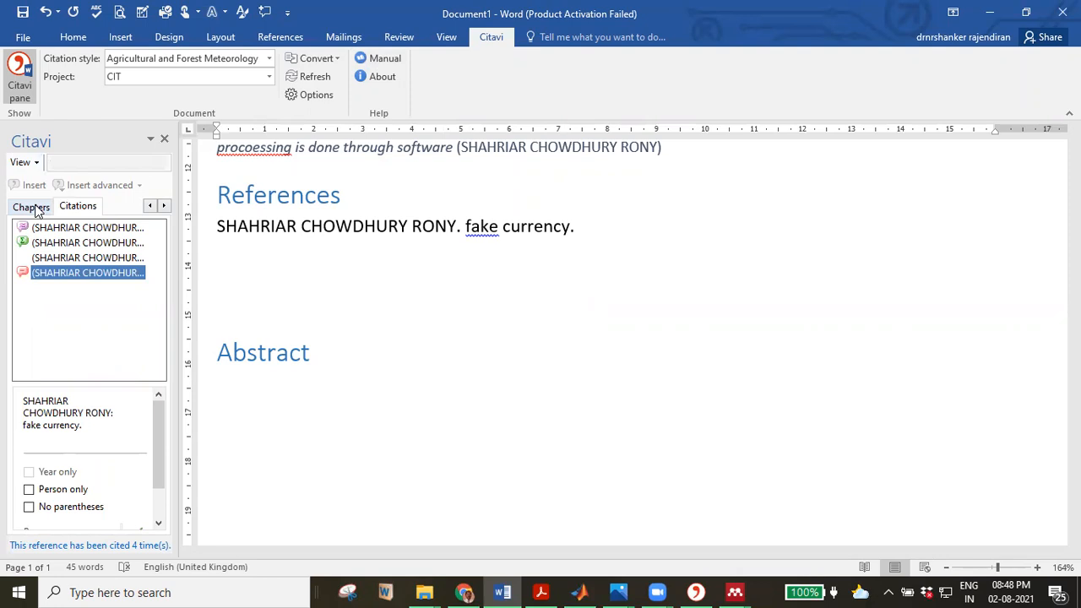
Review the three inserted citations, then add blank lines below the Abstract heading.
left_click(73, 257)
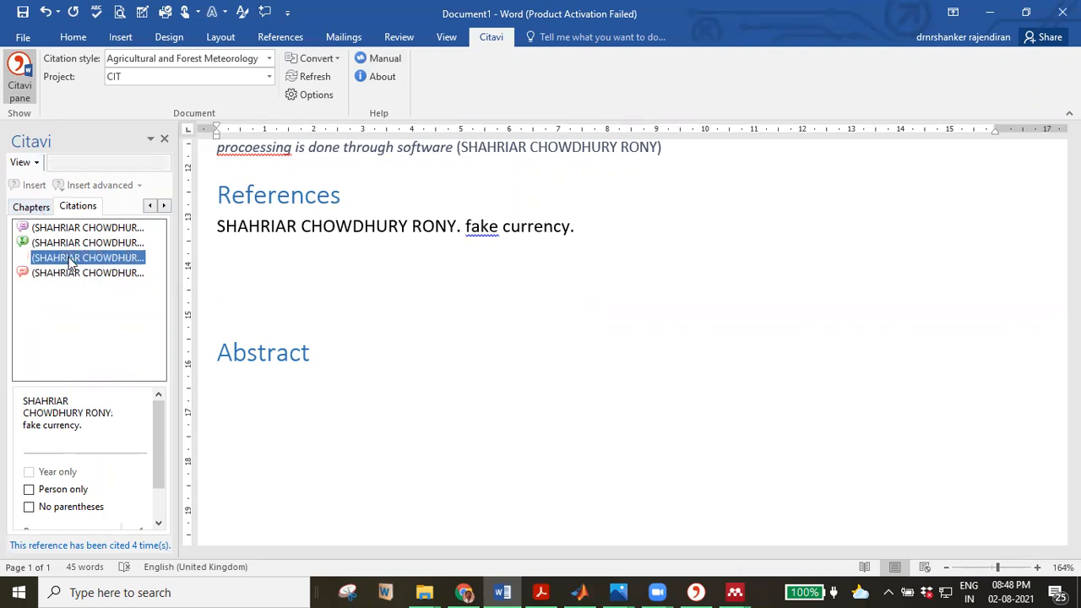
left_click(61, 243)
left_click(62, 229)
left_click(332, 385)
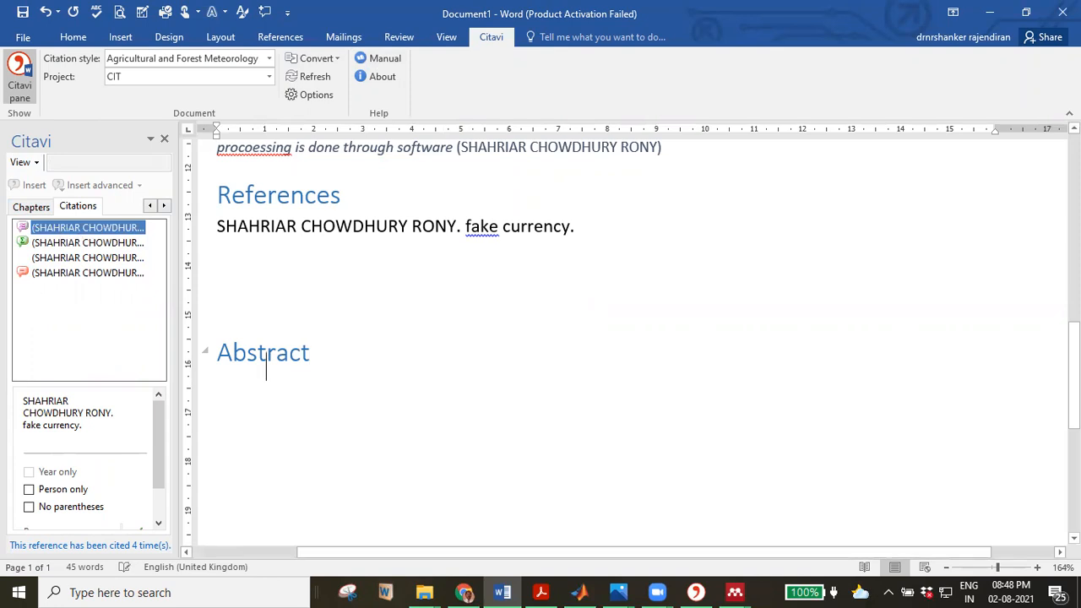
key("Return")
key("Return")
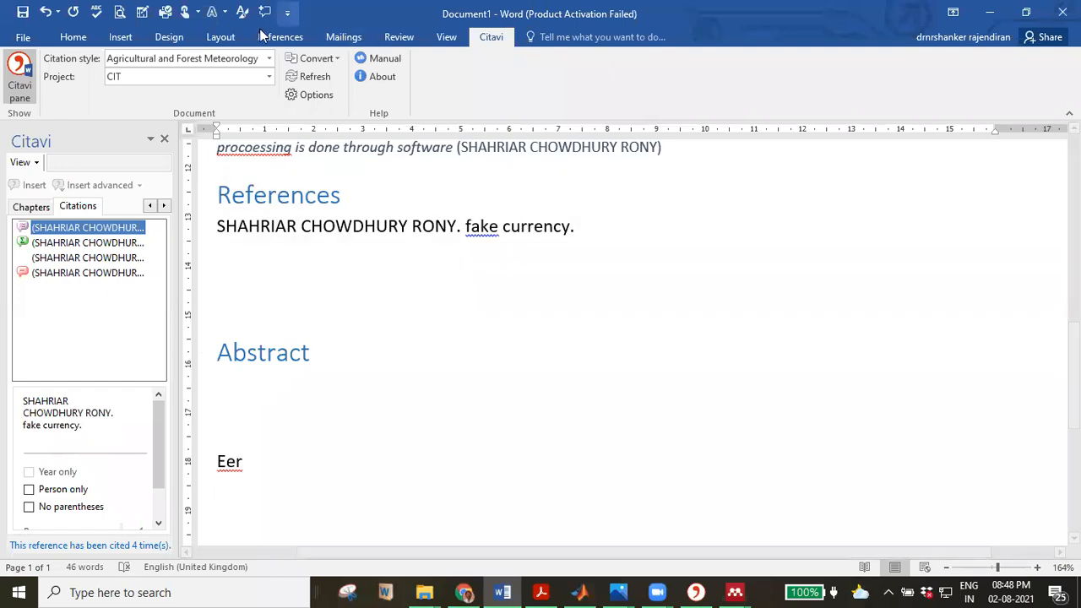
Switch the Citavi project to 8-9, loading its intro and literaturesurvey categories.
left_click(268, 76)
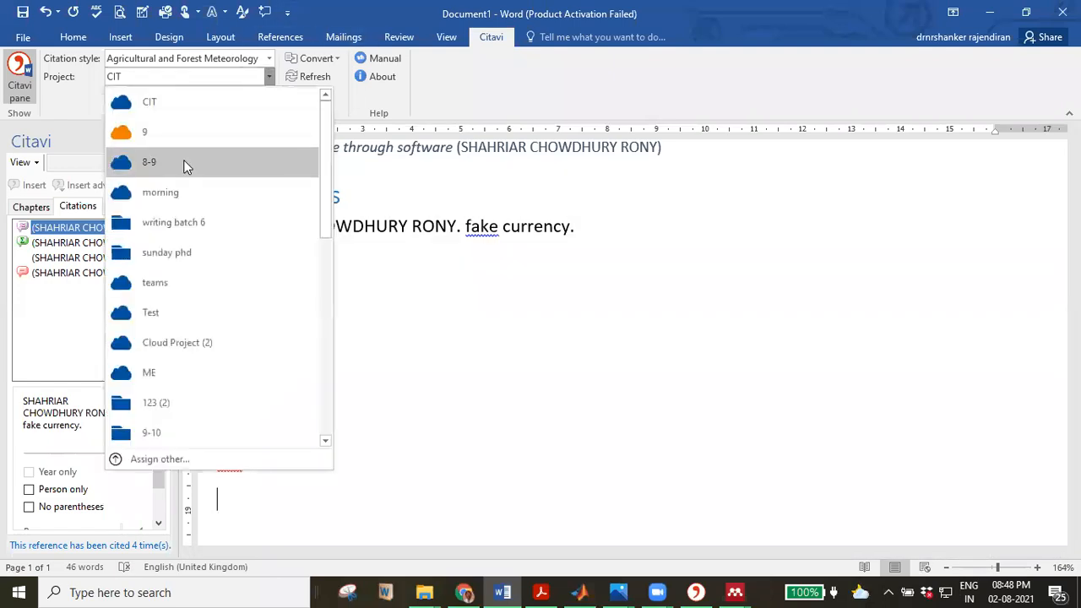
left_click(187, 161)
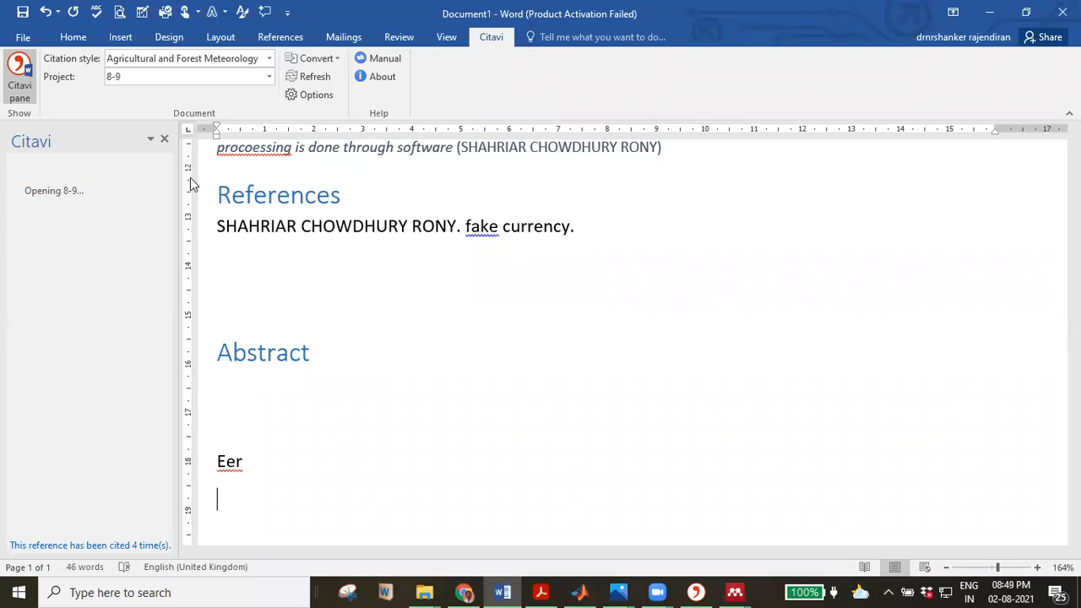
left_click(241, 77)
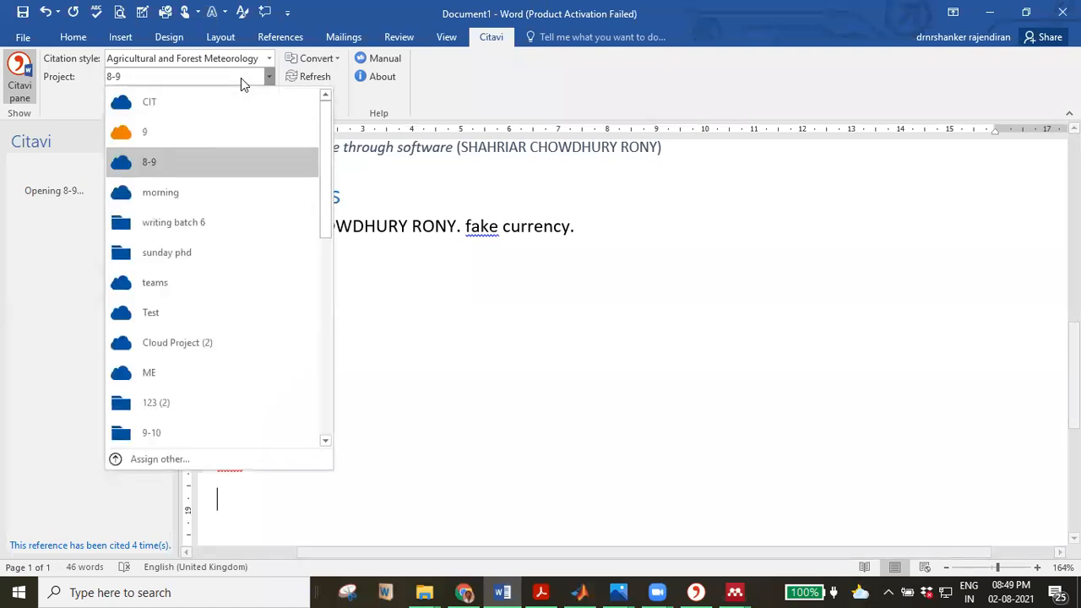
left_click(198, 194)
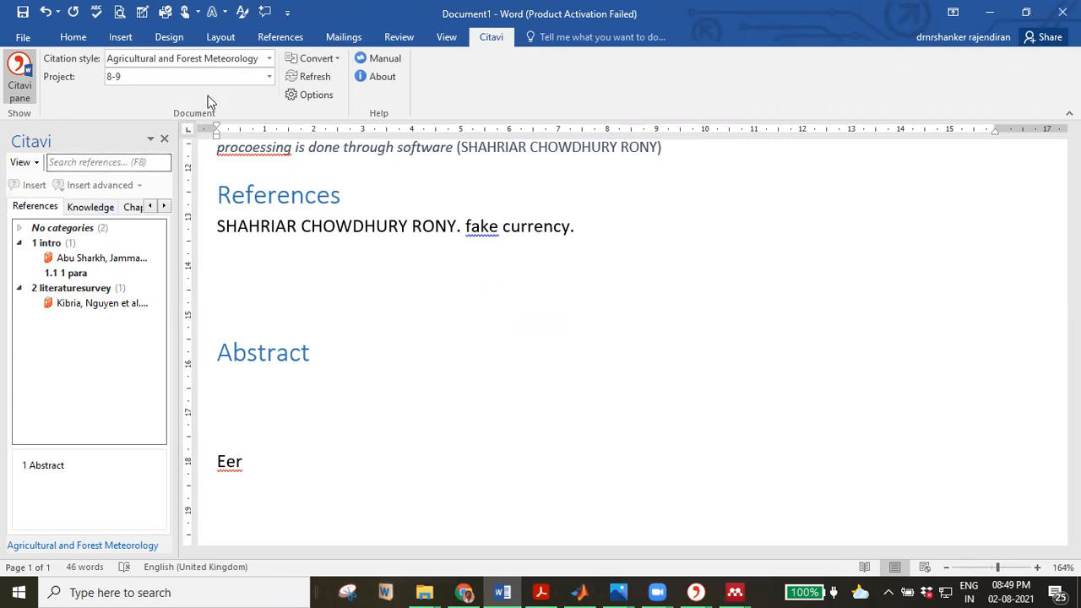
Try IEEE Access and Behaviour Research and Therapy, then settle on The Journal of the American Medical Association style.
left_click(268, 59)
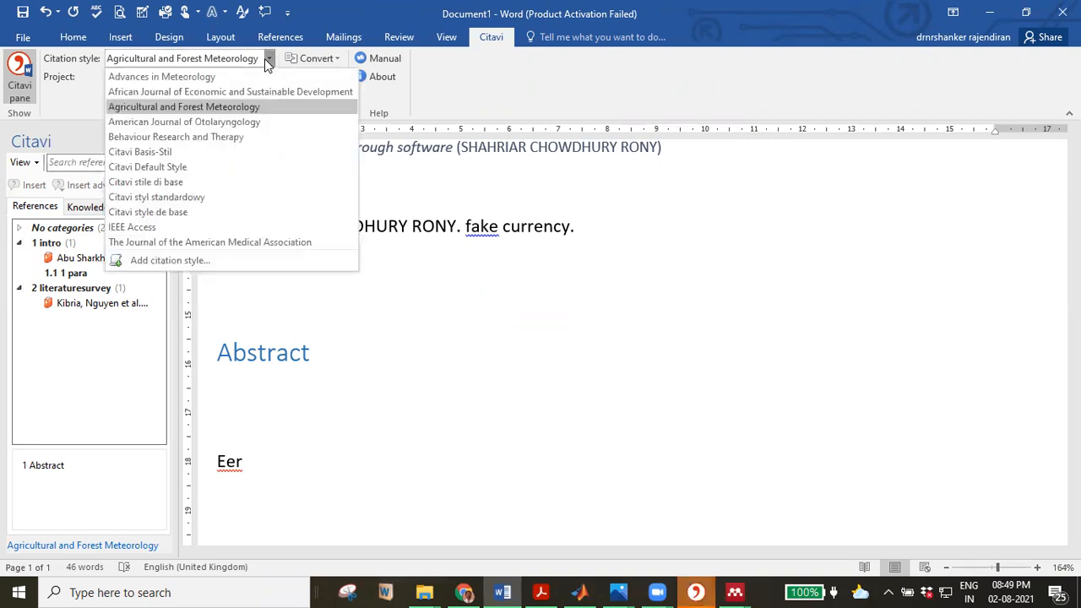
left_click(213, 232)
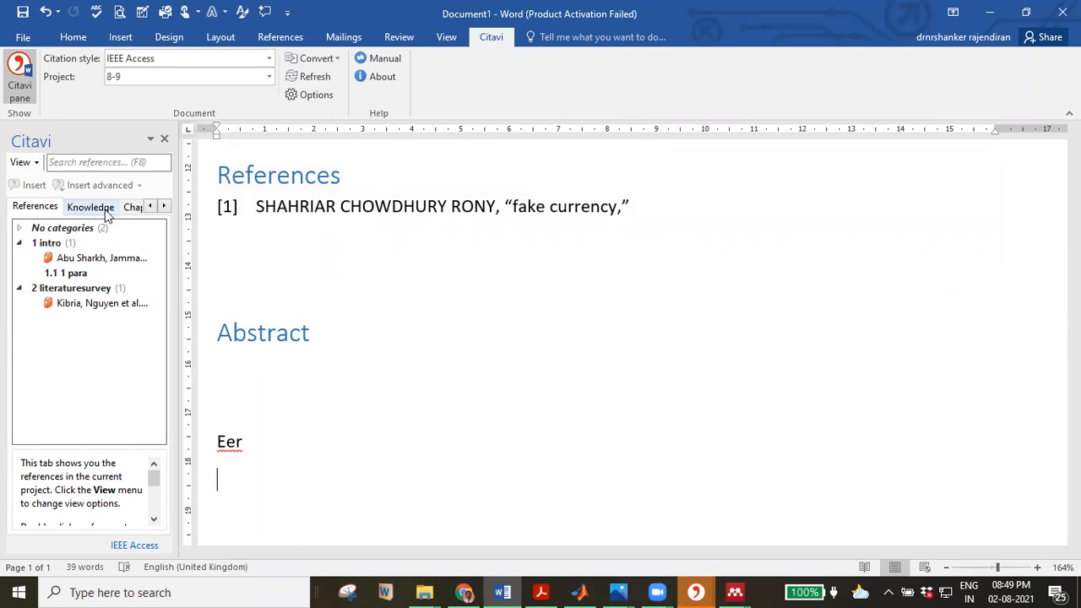
left_click(261, 61)
left_click(217, 134)
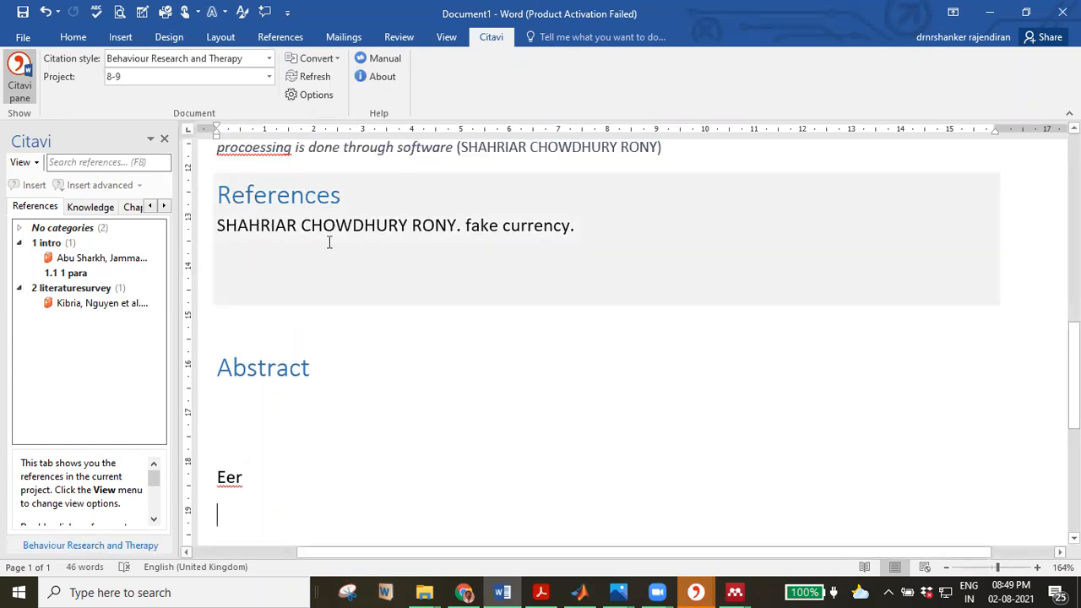
left_click(269, 58)
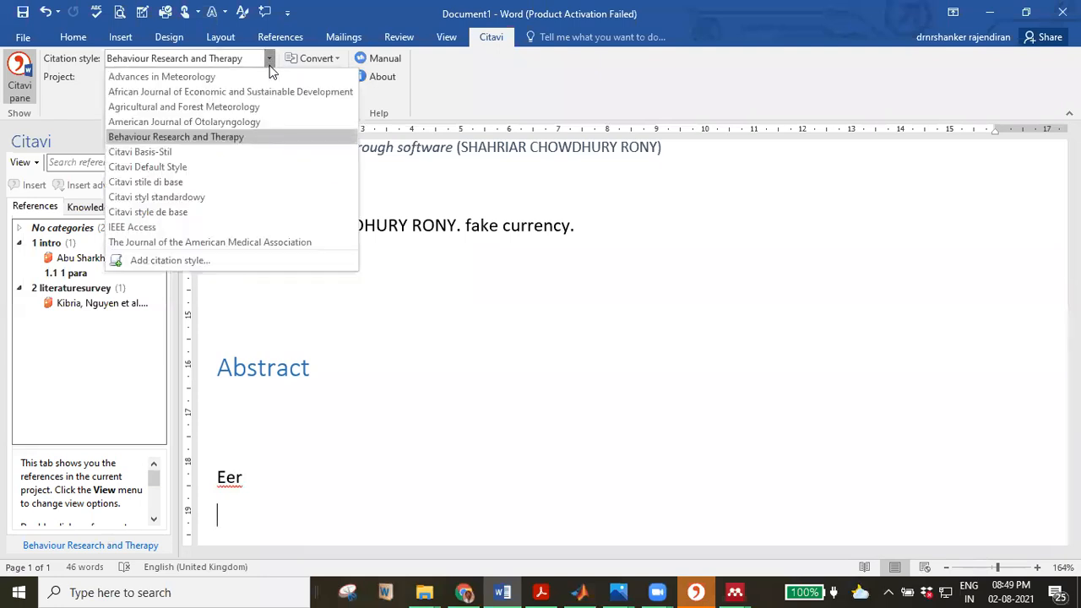
left_click(250, 242)
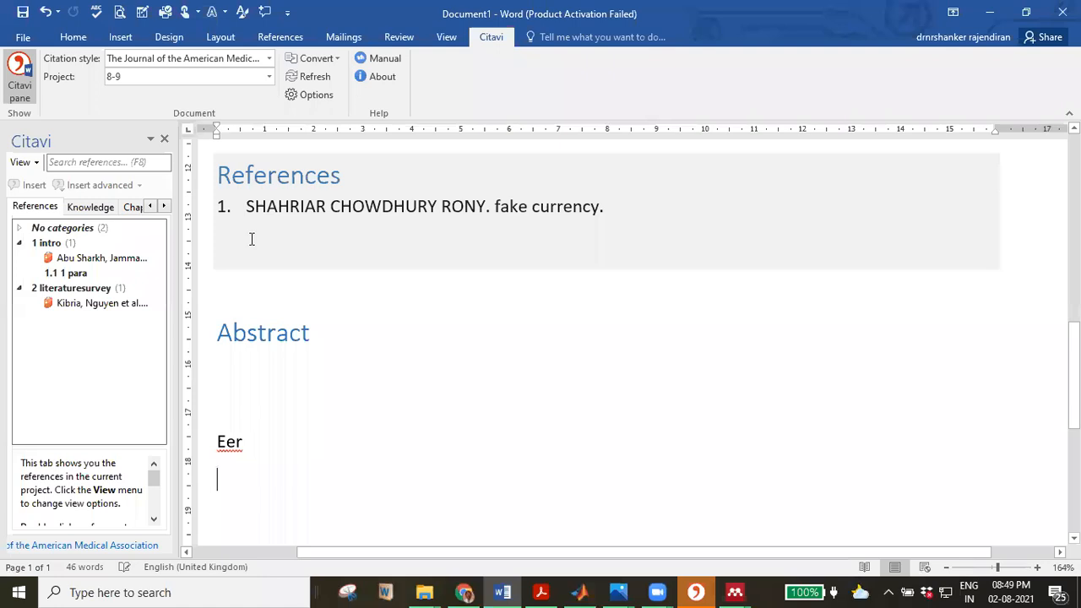
scroll(261, 266, "up", 10)
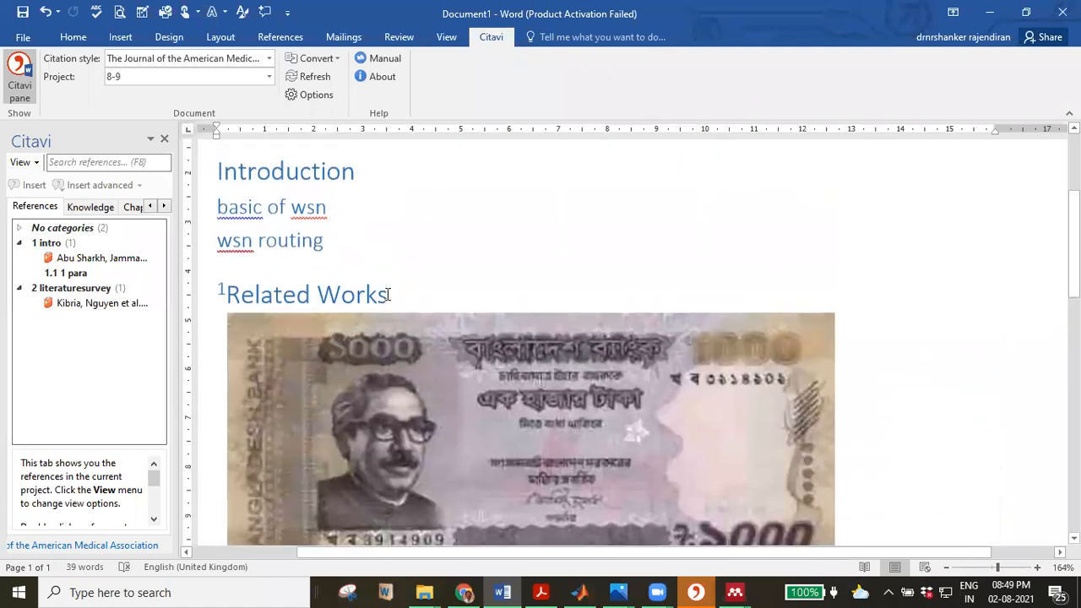
scroll(380, 304, "down", 3)
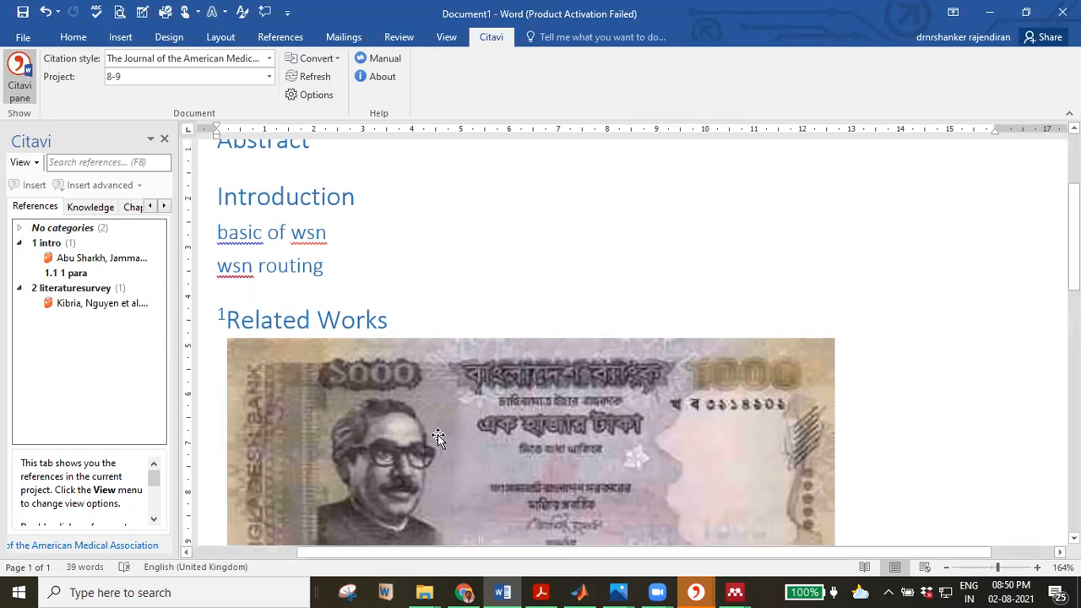
Close Mendeley's update and running notices, then minimize Word, Mendeley and Citavi to reveal the desktop.
left_click(995, 19)
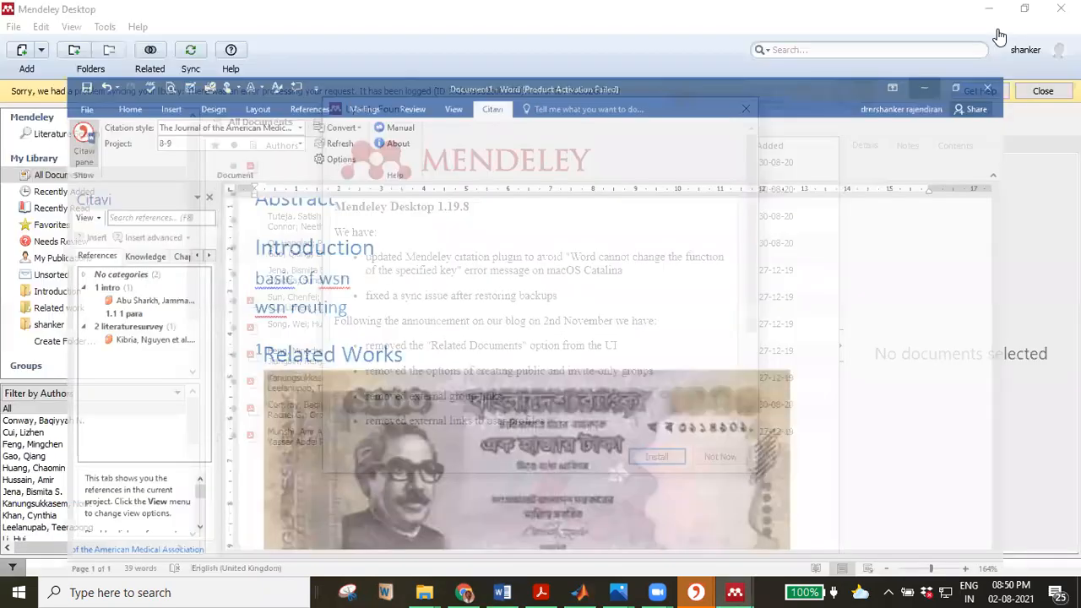
left_click(744, 110)
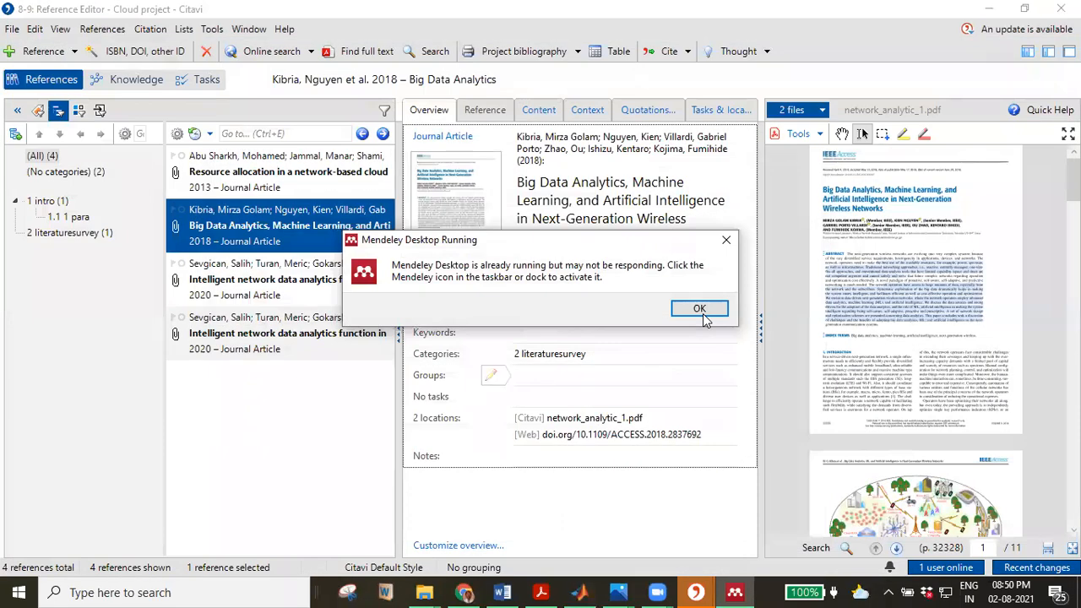
left_click(701, 311)
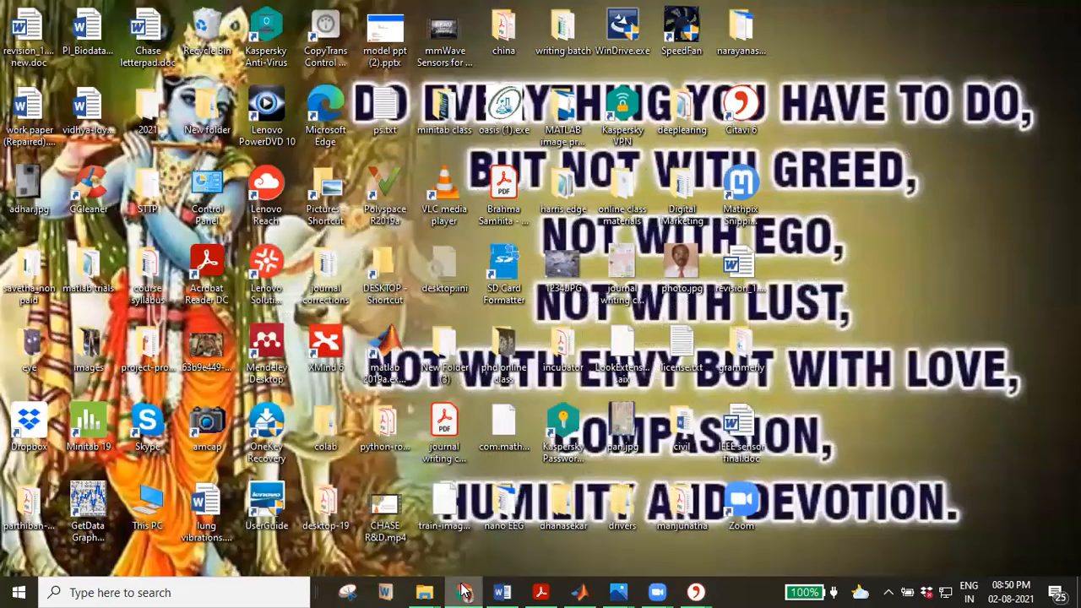
left_click(463, 592)
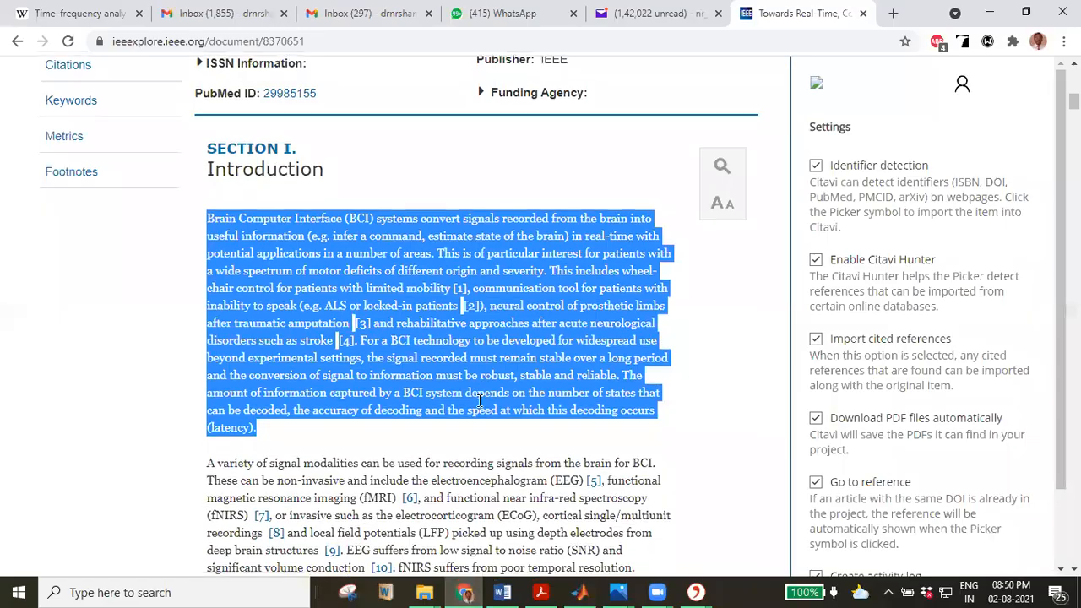
Bring up the Citavi Picker menu on the article's Figure 1, then return to the brain search results.
scroll(481, 418, "down", 5)
scroll(481, 418, "down", 15)
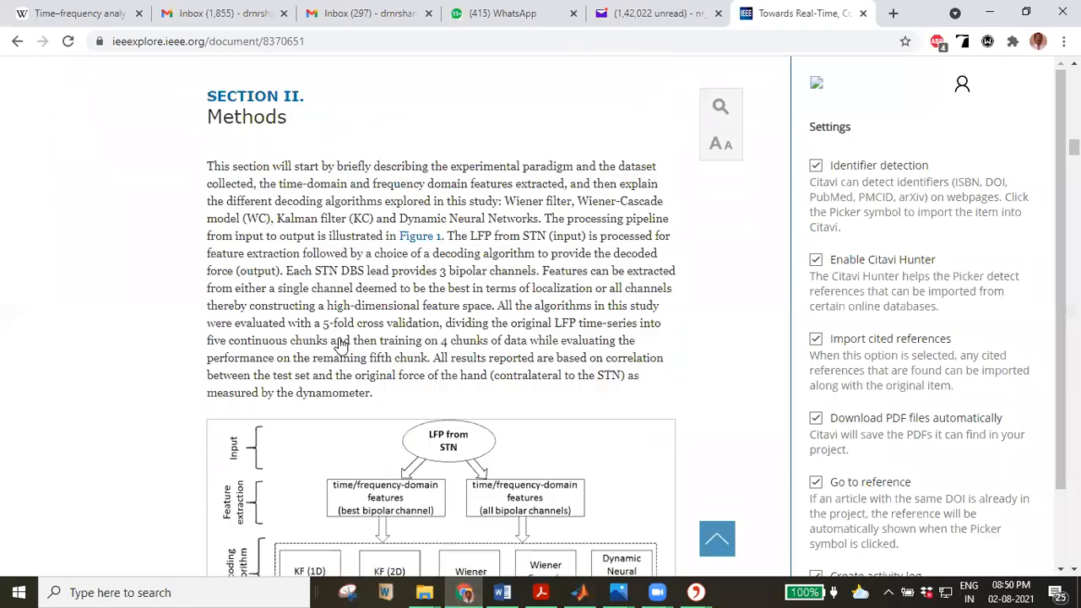
scroll(340, 346, "down", 2)
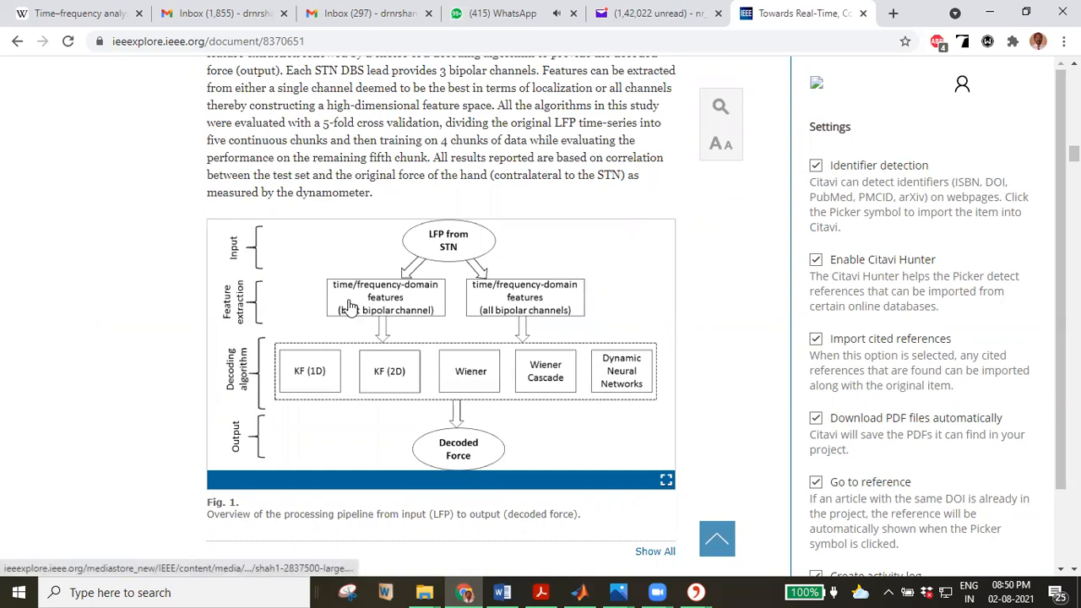
right_click(355, 307)
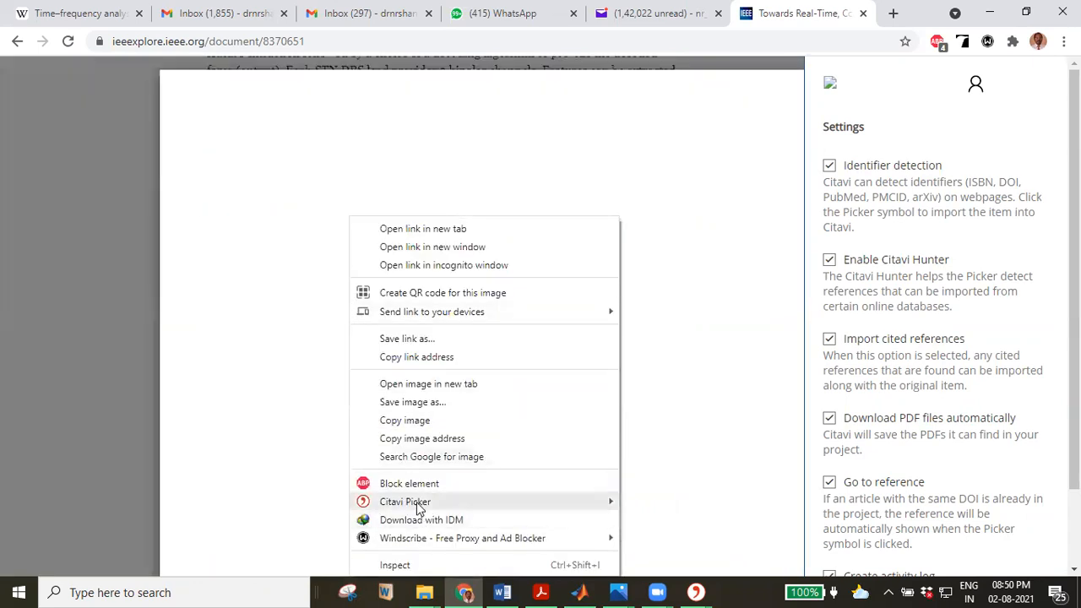
mouse_move(418, 508)
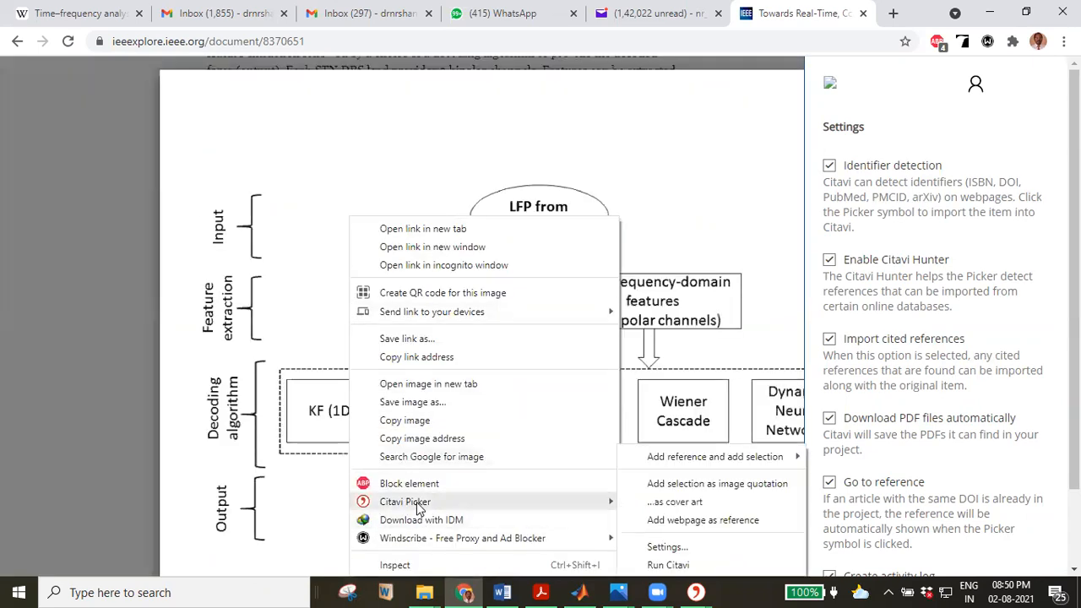
left_click(18, 46)
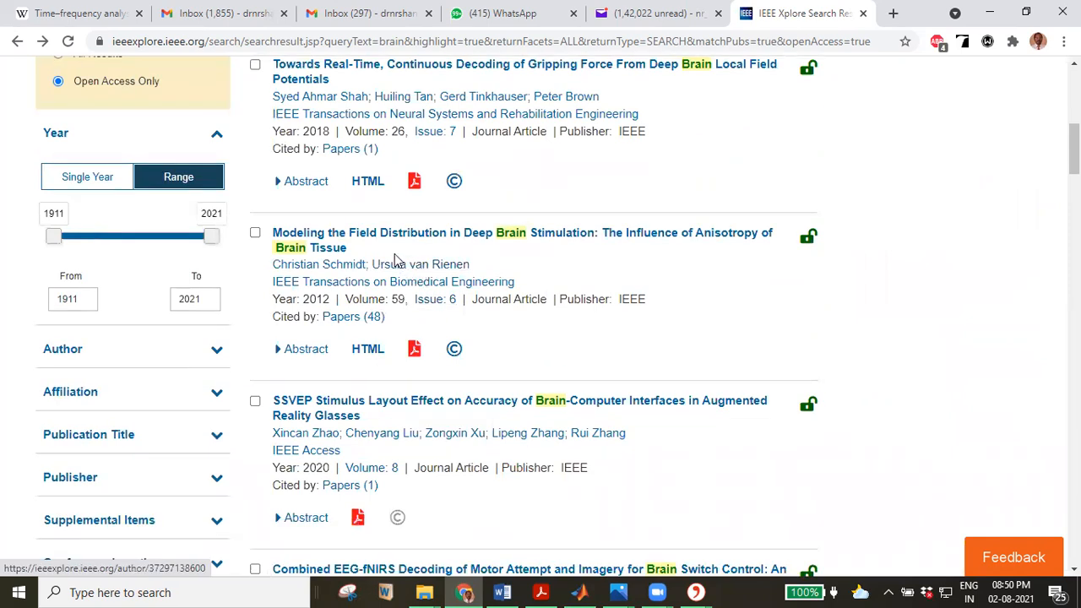
Open 'Modeling the Field Distribution in Deep Brain Stimulation' and show Fig. 1 in context via Figures.
left_click(323, 242)
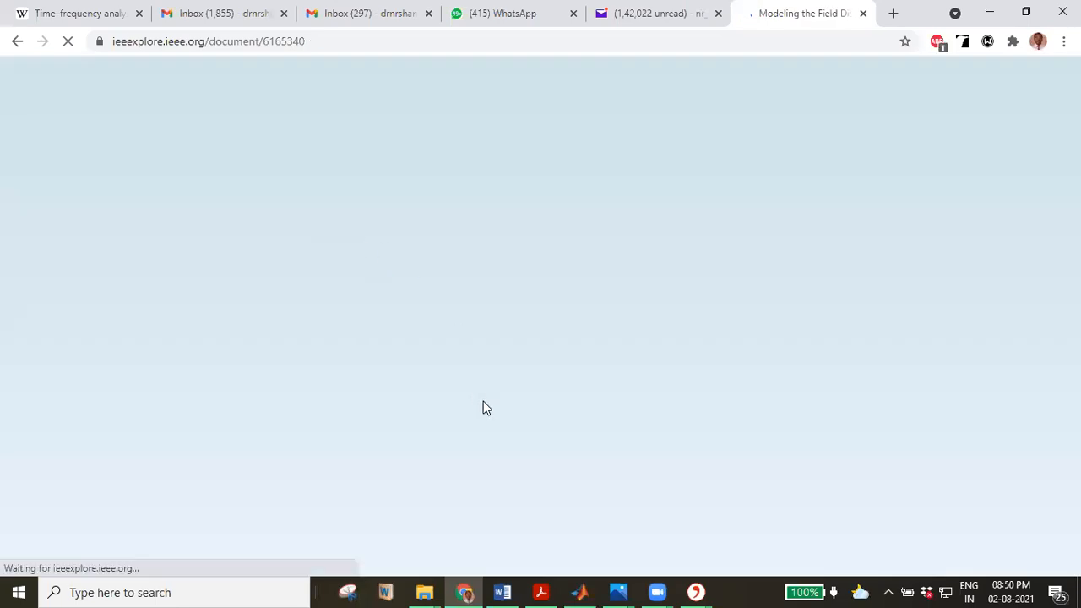
scroll(485, 408, "down", 5)
scroll(483, 405, "down", 7)
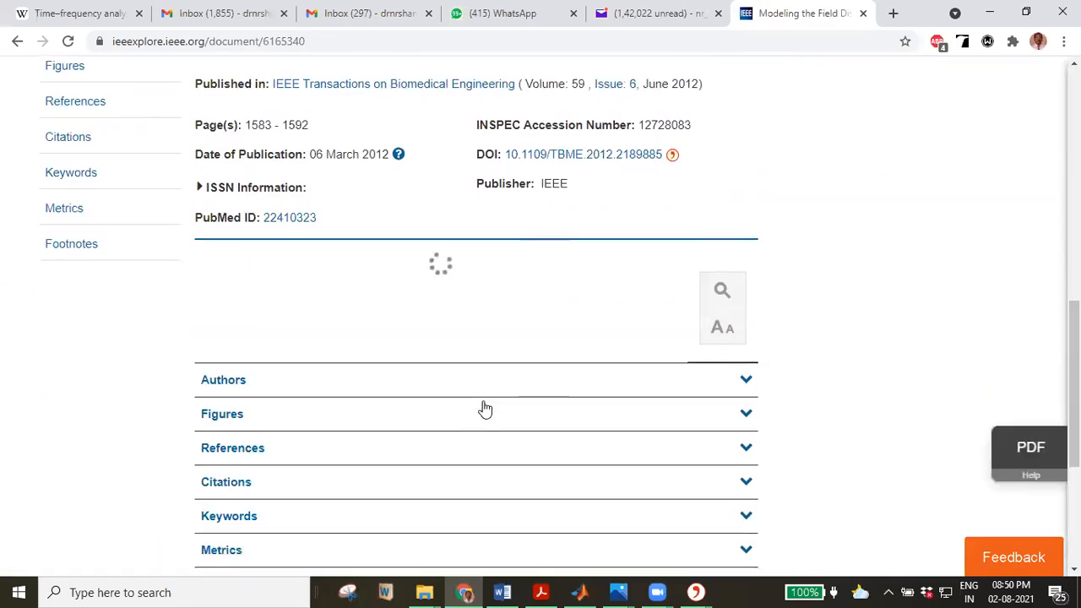
left_click(228, 116)
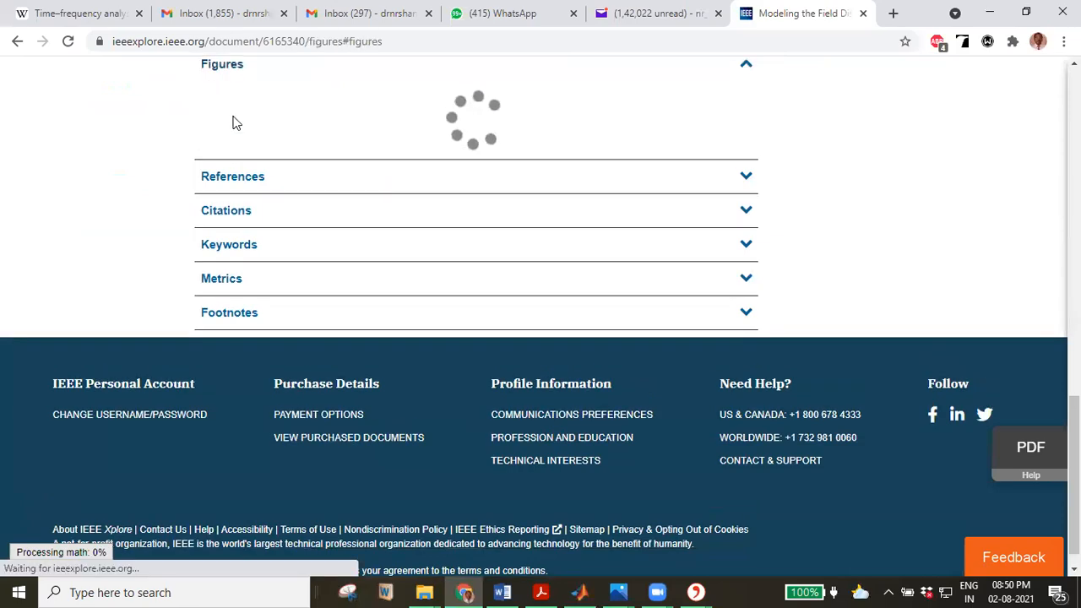
left_click(252, 123)
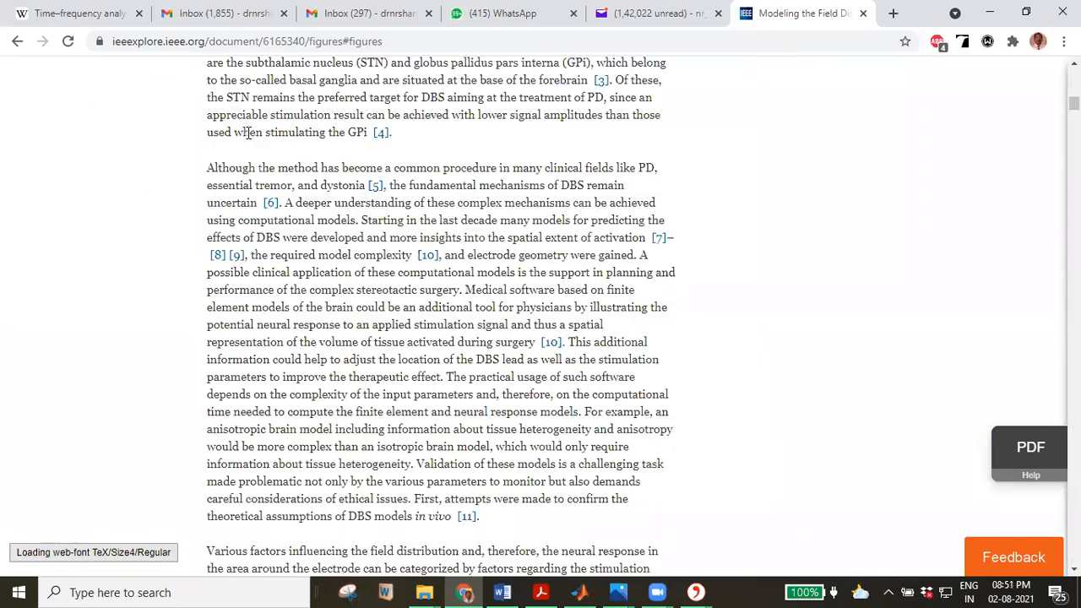
scroll(337, 184, "down", 5)
scroll(345, 186, "down", 15)
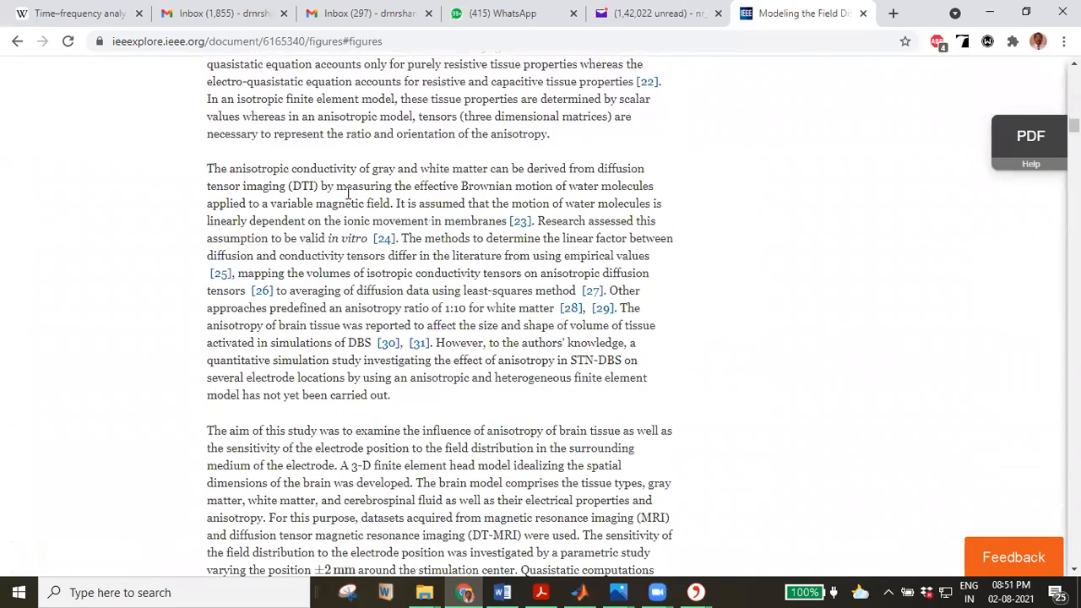
scroll(338, 216, "down", 5)
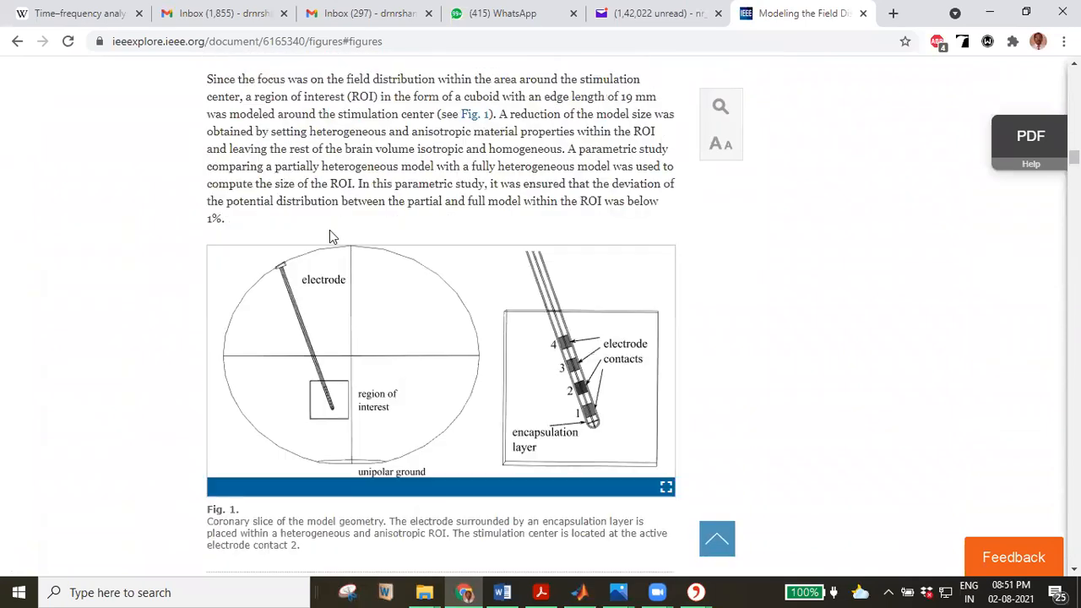
Save Fig. 1 through Citavi Picker as an image quotation 'Kibria, Nguyen et al 2018.jpg'.
right_click(304, 348)
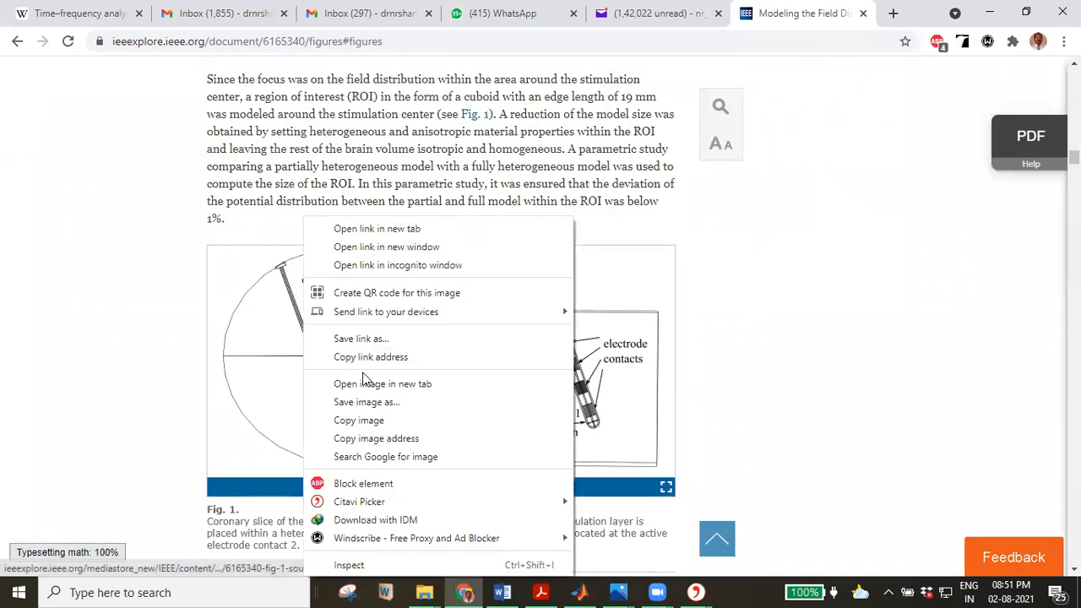
mouse_move(371, 504)
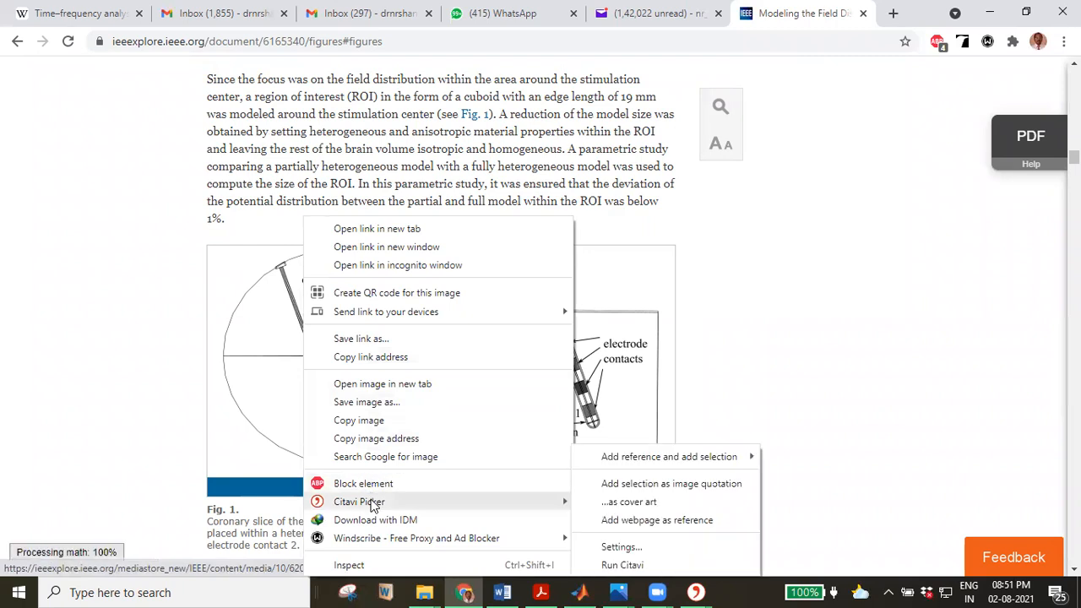
left_click(658, 487)
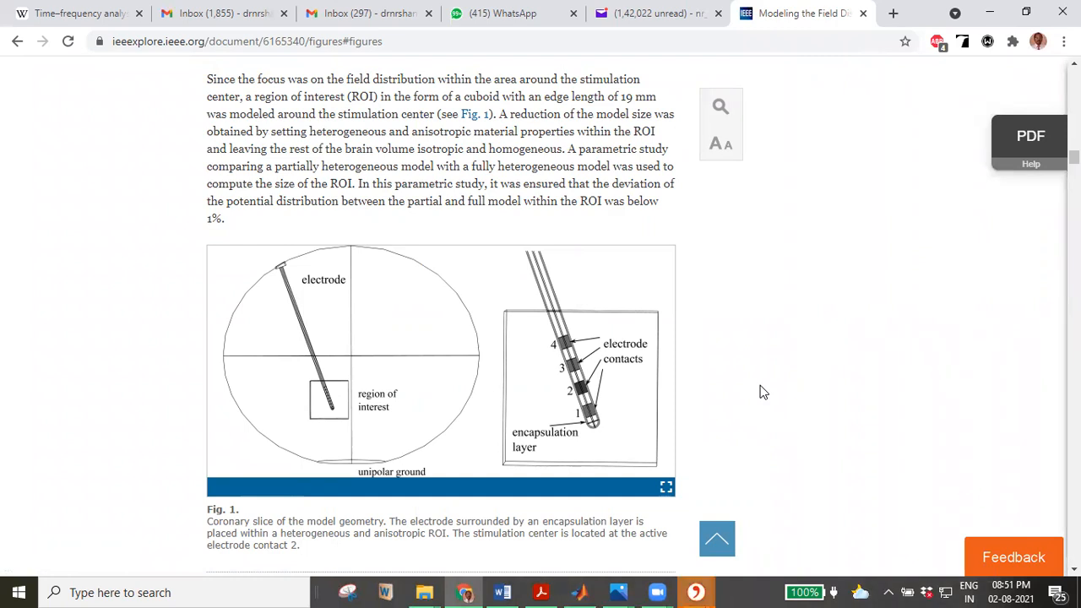
left_click(708, 589)
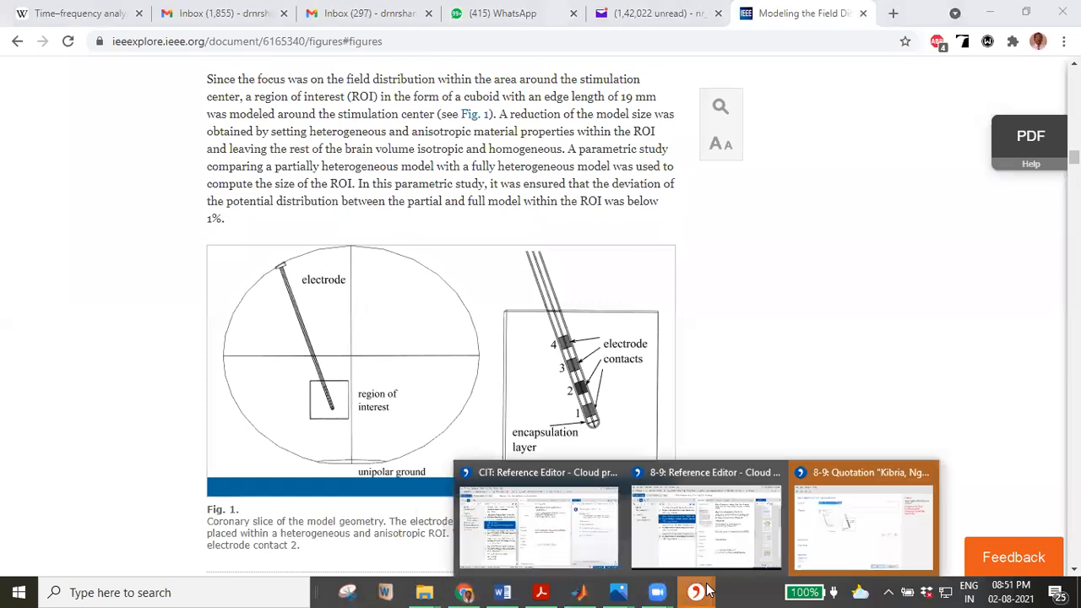
left_click(815, 532)
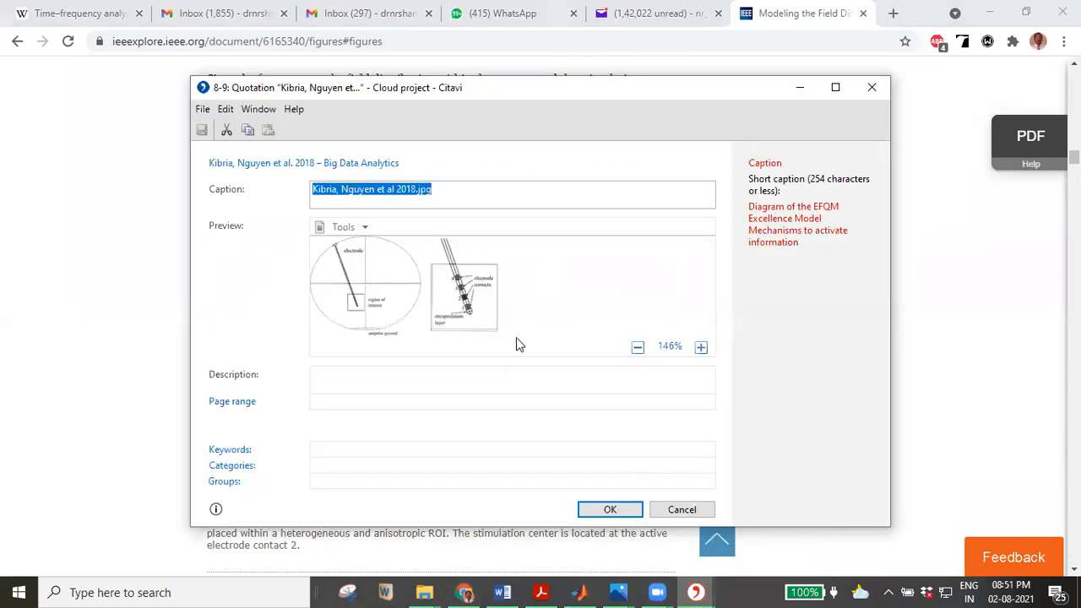
left_click(597, 509)
Bring up Citavi's Reference Editor and browse the Ant colony reference's Quotations, Tasks, Keywords and Abstract tabs.
mouse_move(697, 591)
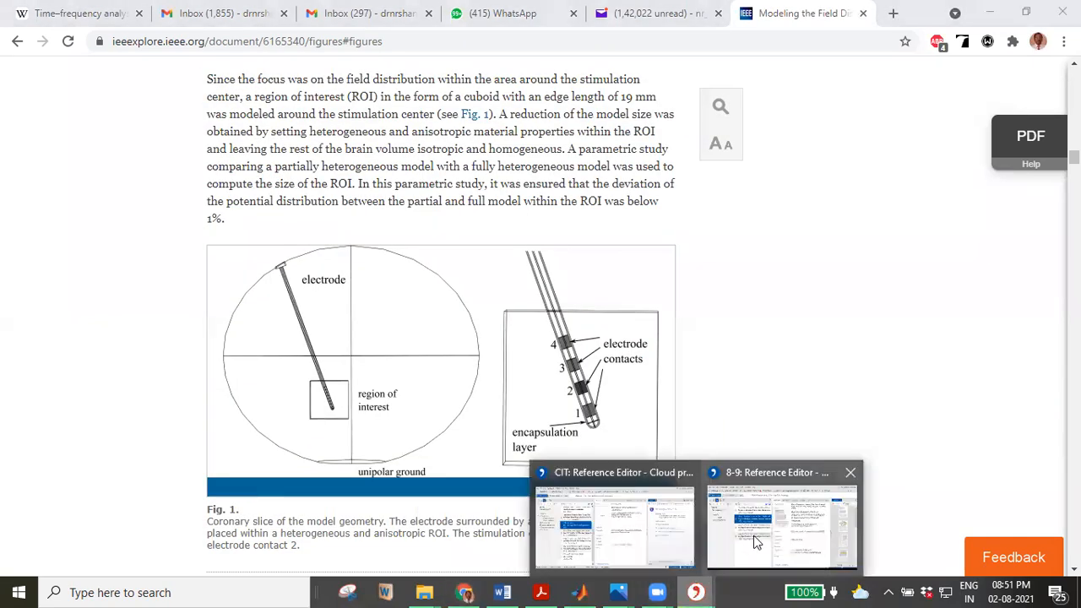
left_click(657, 522)
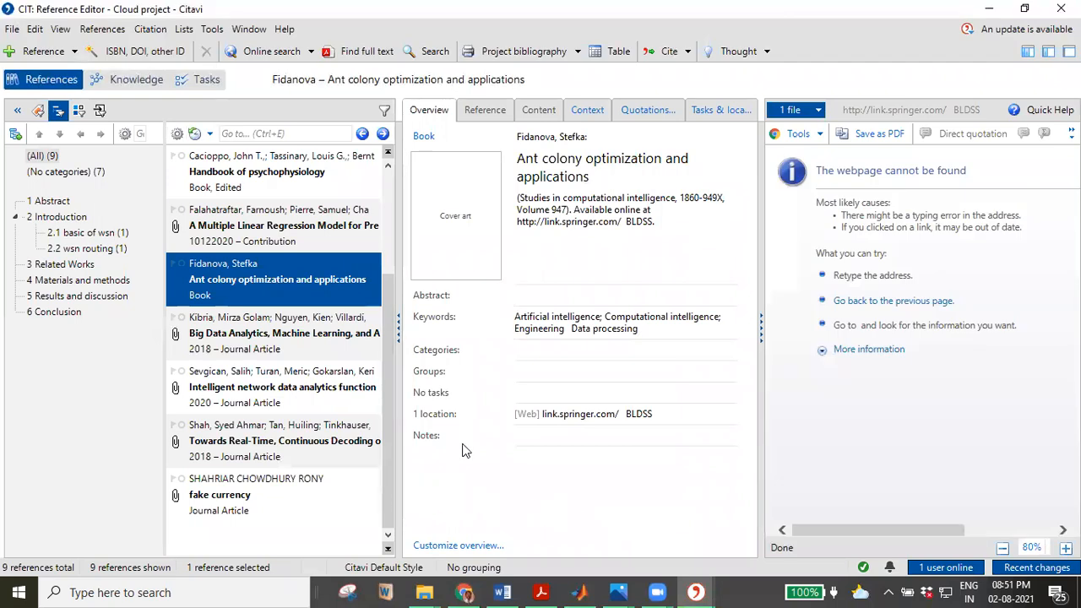
left_click(643, 112)
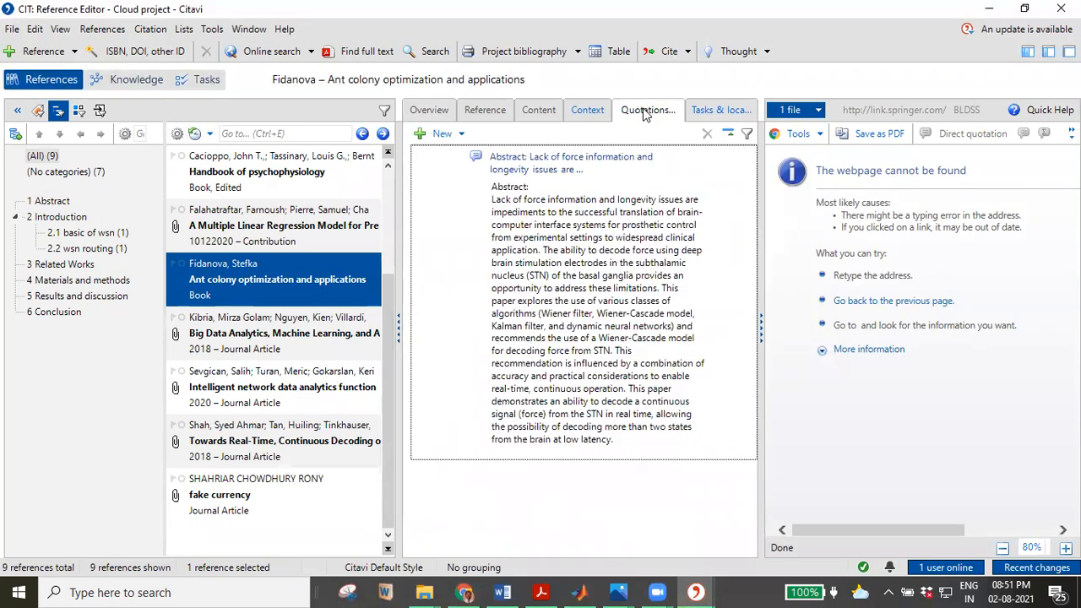
left_click(707, 116)
left_click(588, 109)
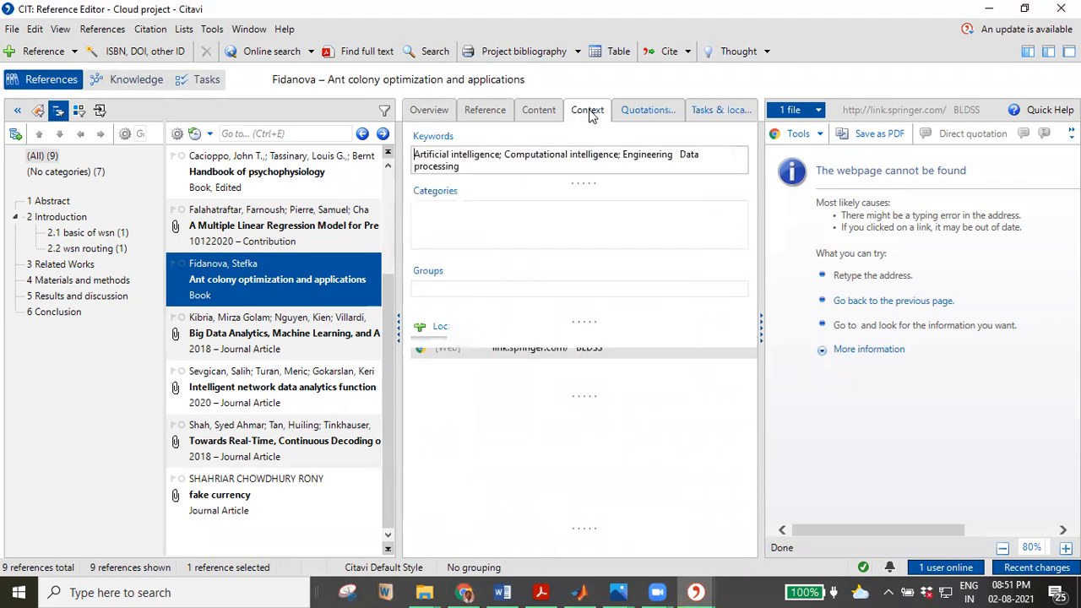
left_click(538, 110)
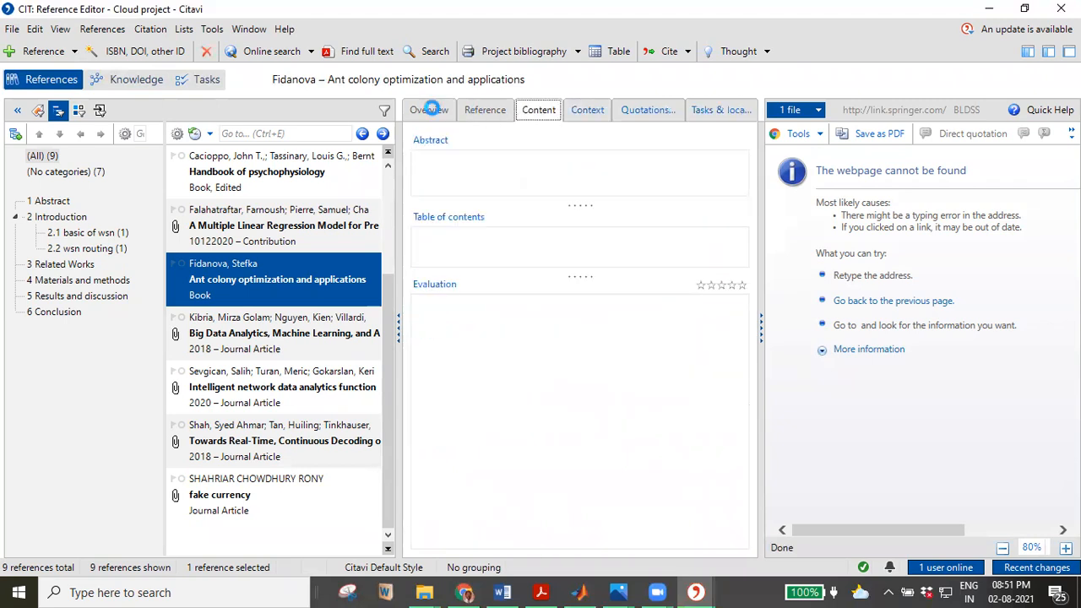
left_click(431, 111)
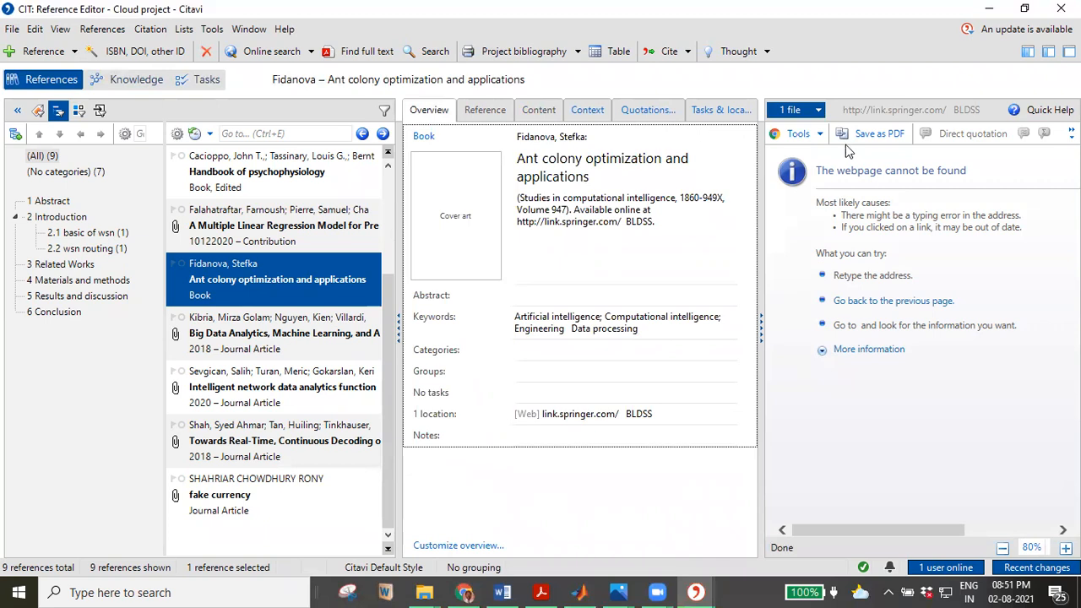
Return to the Quotations tab and select the Big Data Analytics reference.
left_click(661, 118)
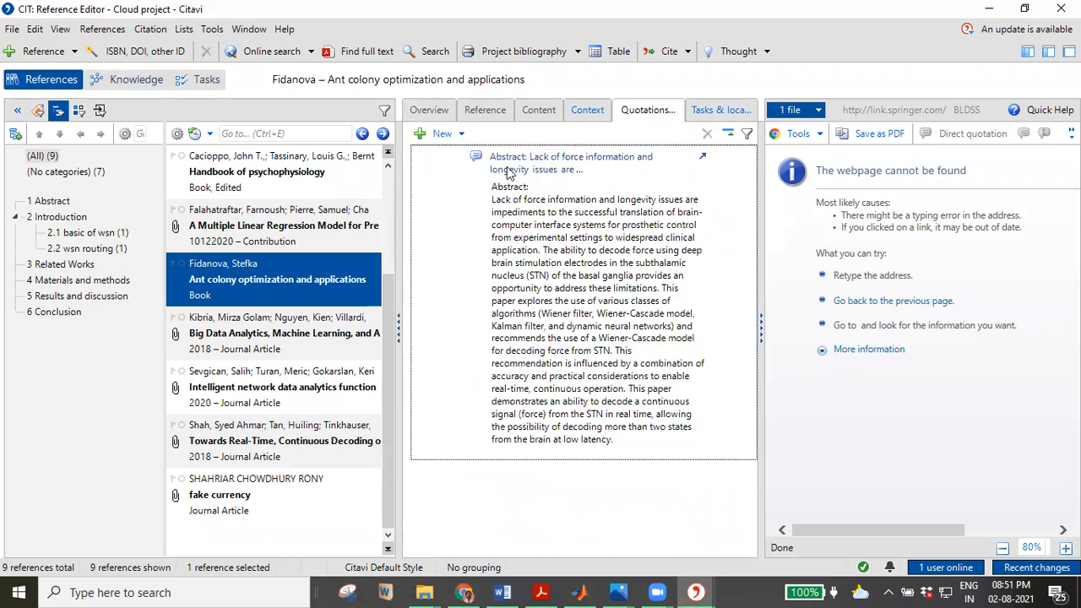
left_click(460, 135)
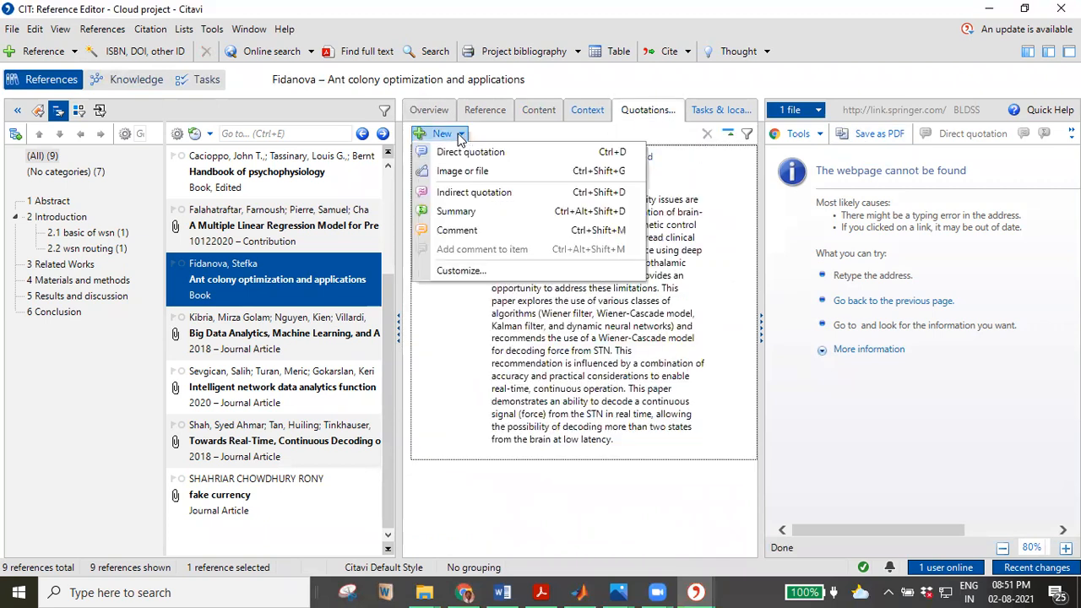
left_click(279, 332)
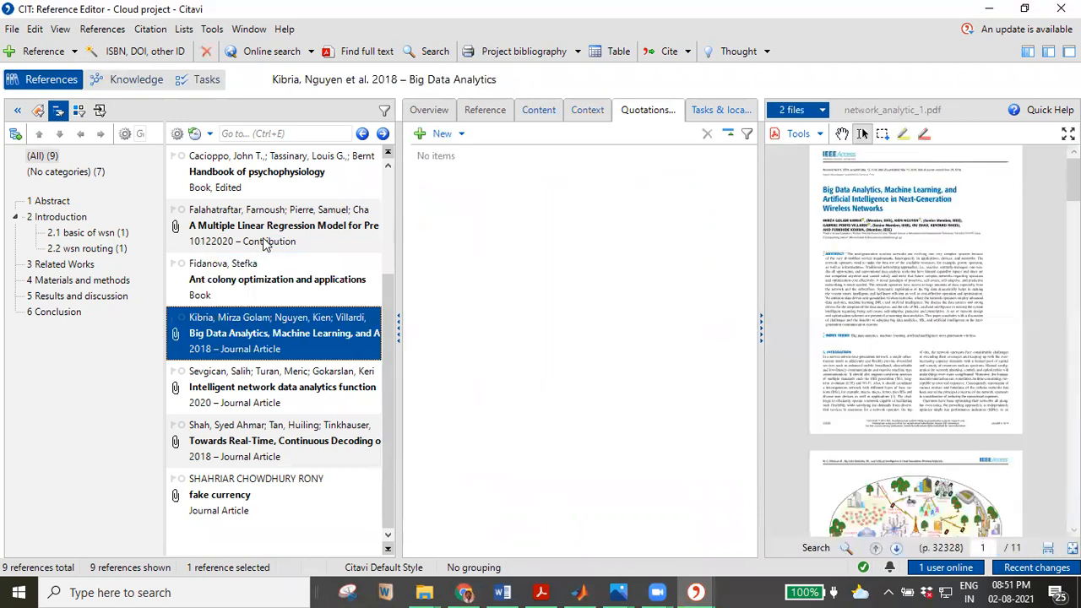
Snapshot the network figure on PDF page 2 and add it as an image quotation.
scroll(861, 353, "down", 3)
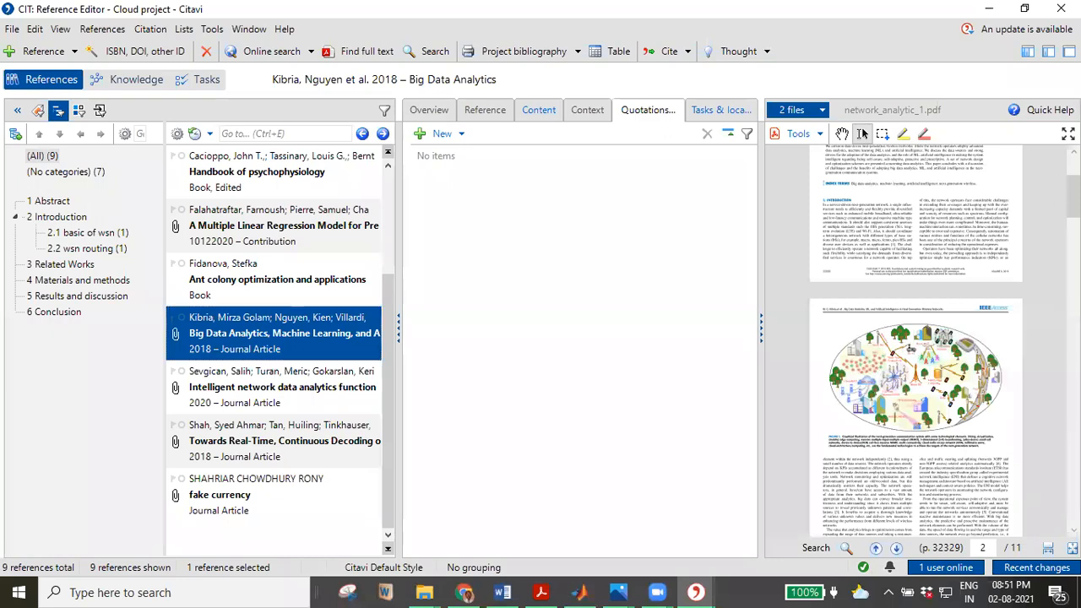
right_click(880, 350)
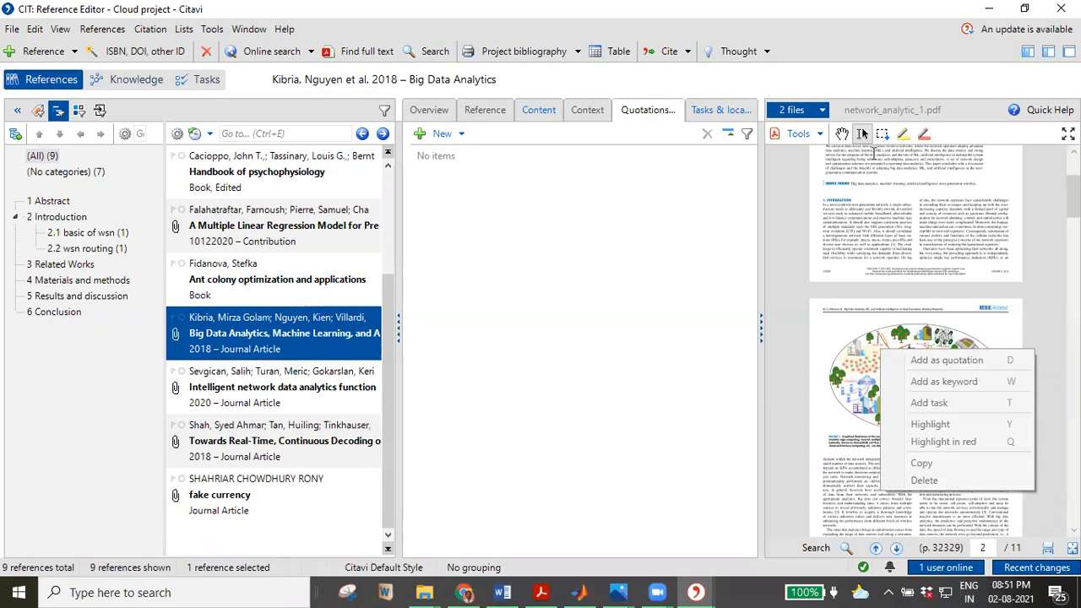
left_click(874, 155)
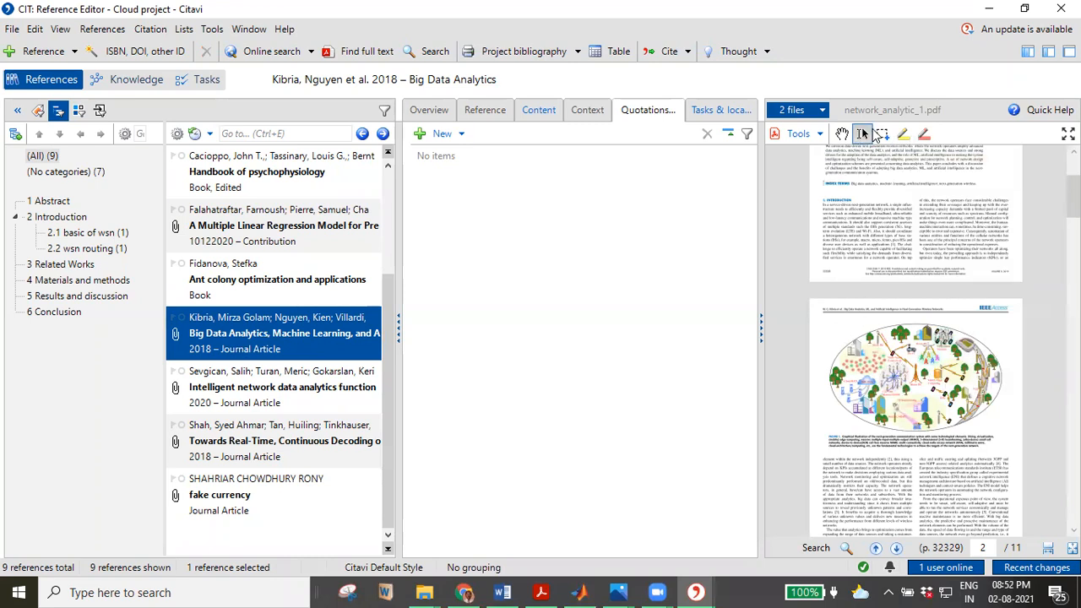
left_click(881, 134)
left_click_drag(915, 377, 998, 424)
right_click(947, 403)
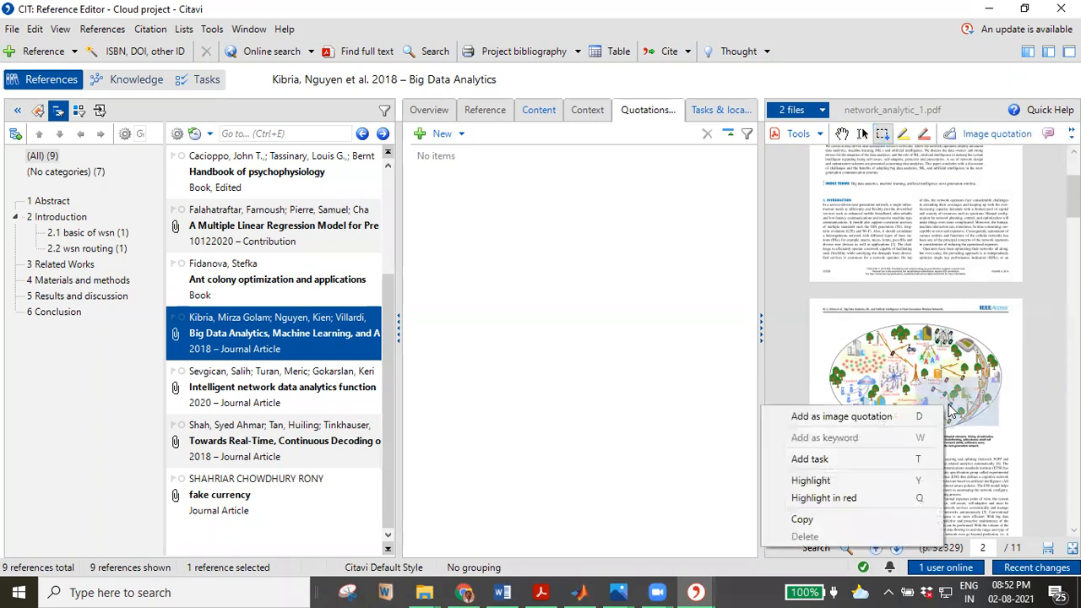
left_click(853, 416)
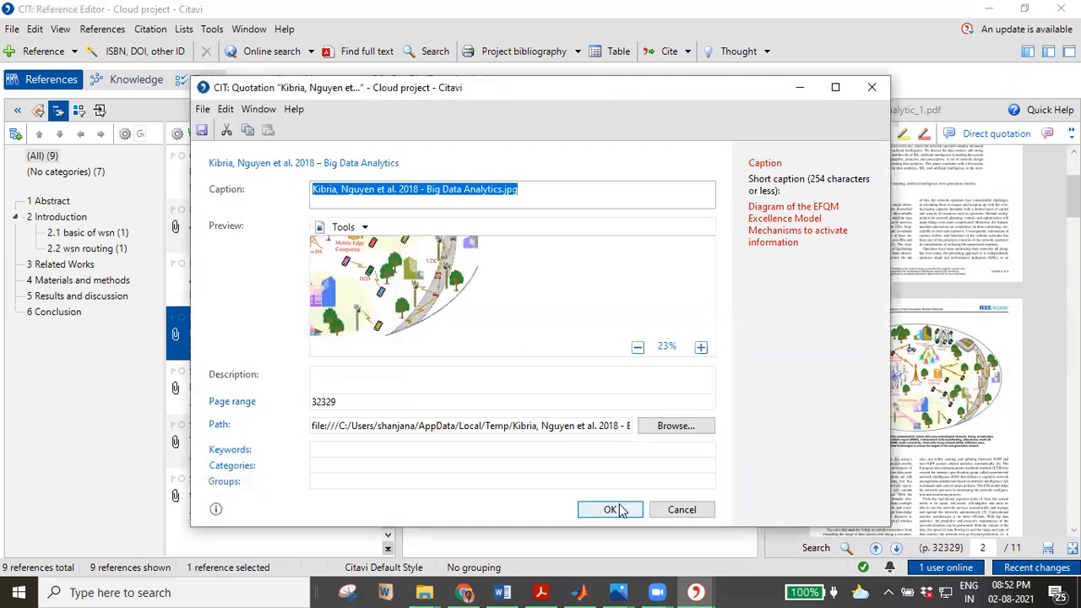
File the new image quotation under the 2 Introduction category and save it.
left_click(384, 463)
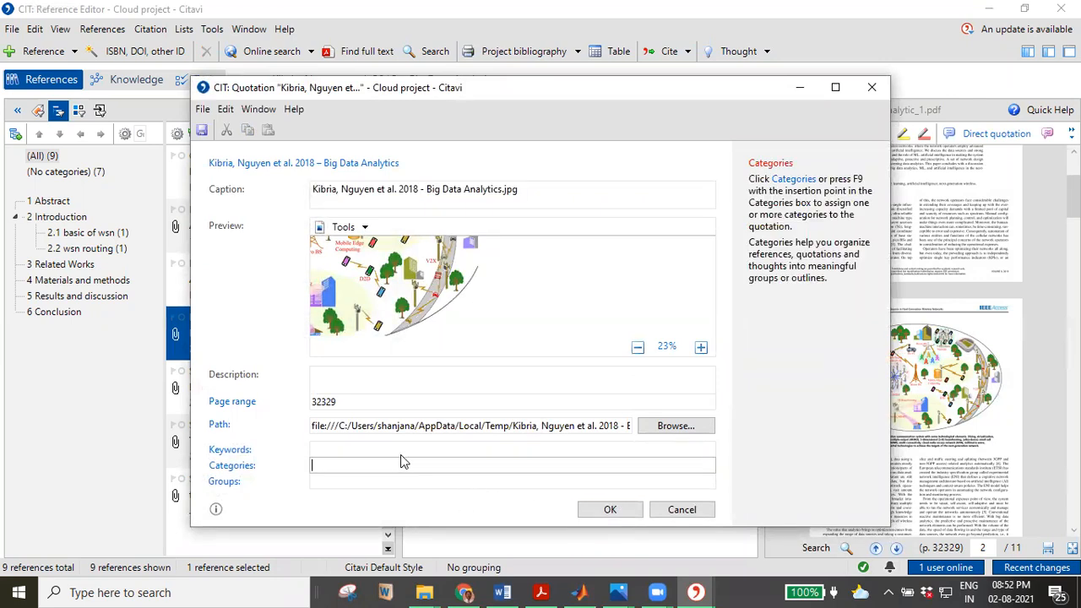
type("ion")
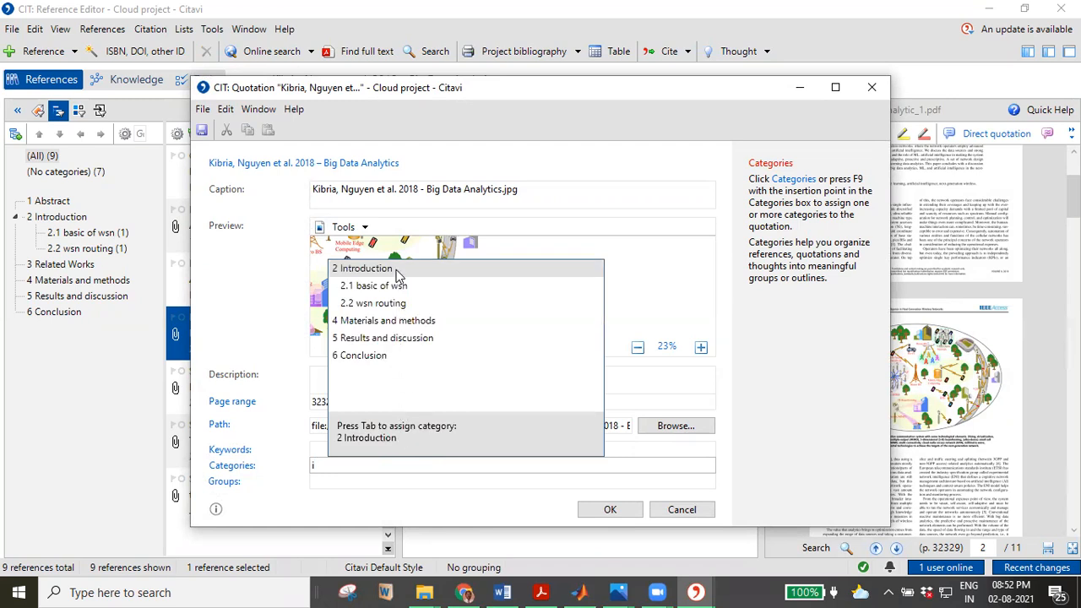
left_click(397, 271)
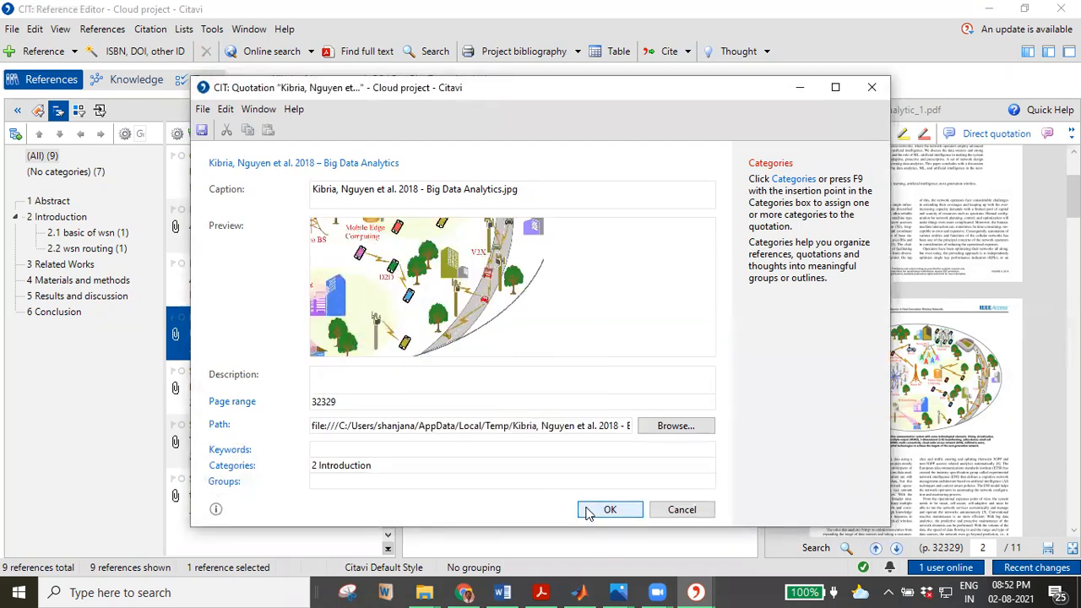
left_click(608, 509)
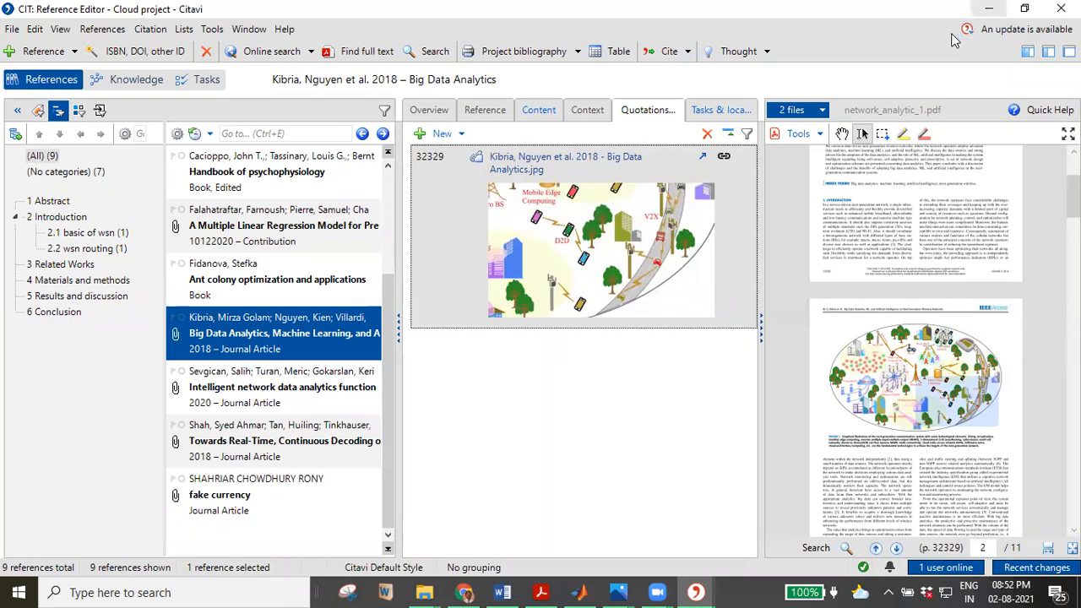
left_click(988, 9)
Send the Fig. 1 model-geometry image to Citavi as an image quotation via Citavi Picker.
right_click(431, 391)
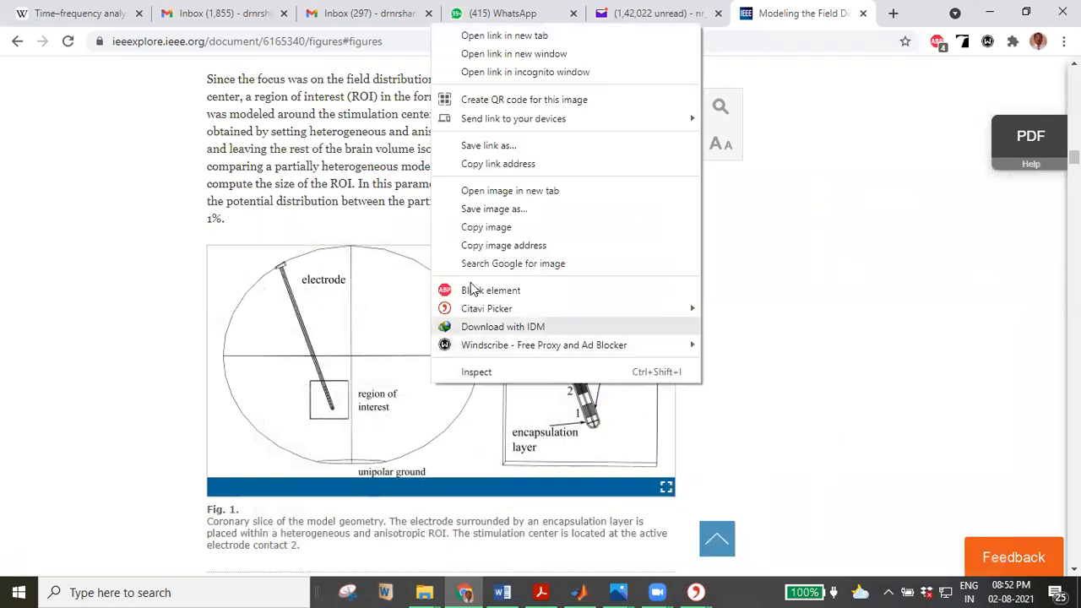
mouse_move(473, 310)
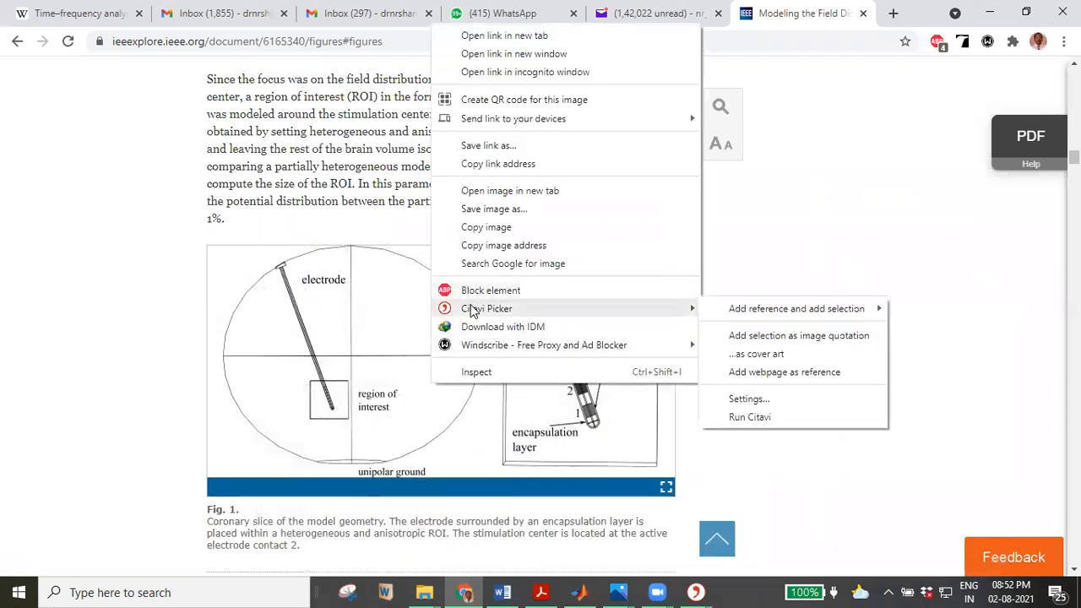
left_click(793, 338)
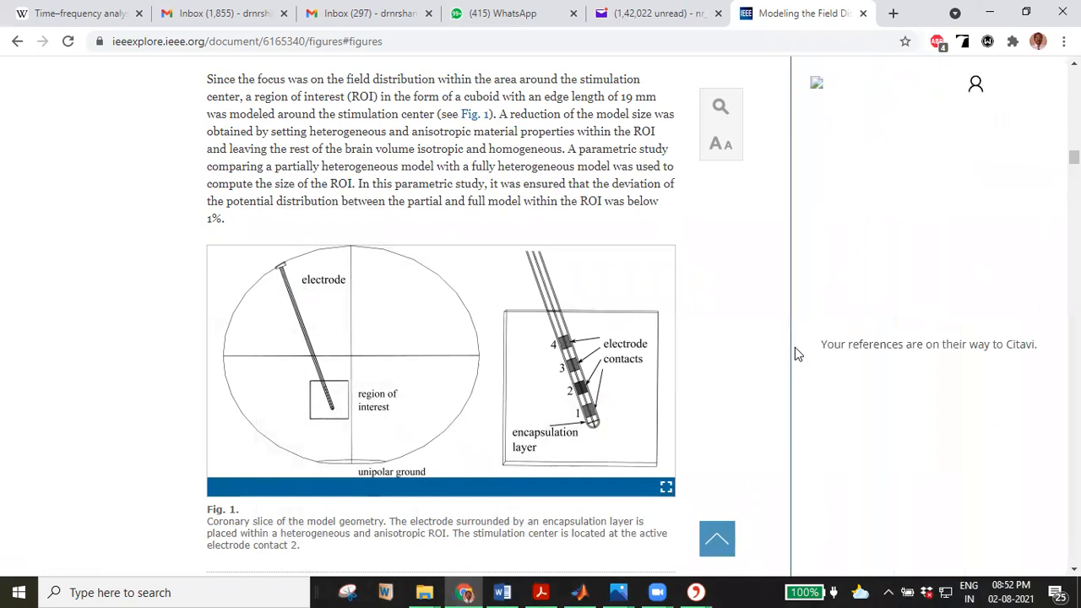
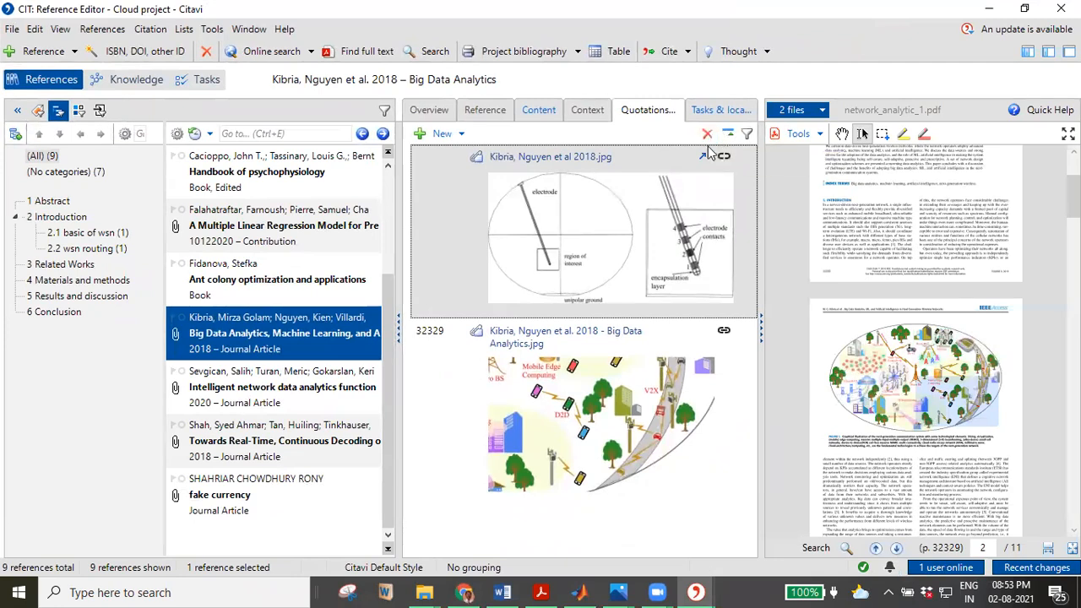
Look through the File, View and References menus, then dismiss the open menu.
left_click(10, 30)
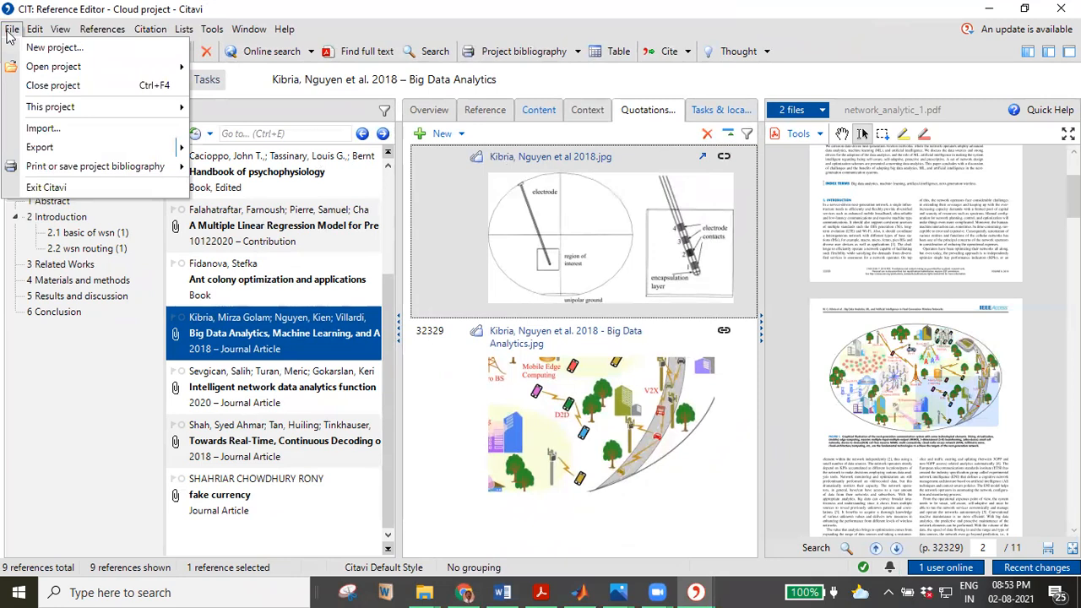
left_click(41, 32)
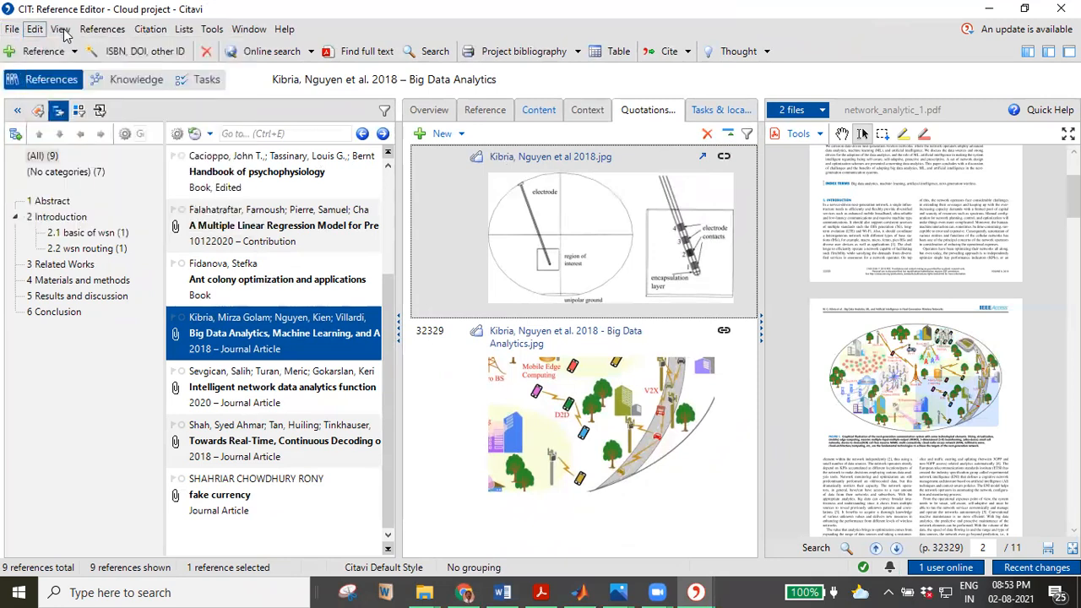
left_click(61, 29)
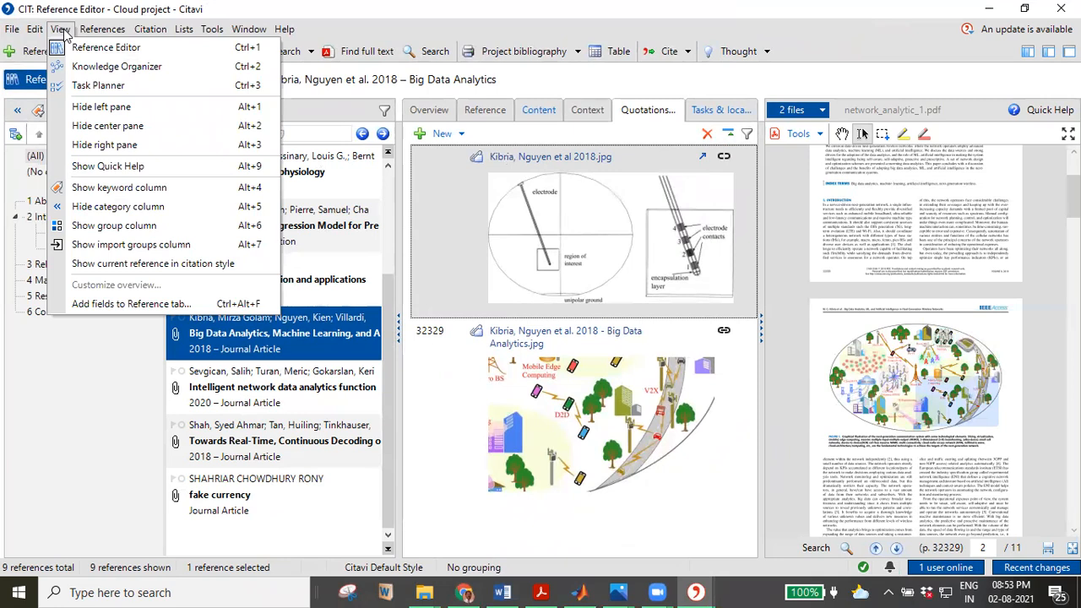
left_click(60, 29)
left_click(102, 30)
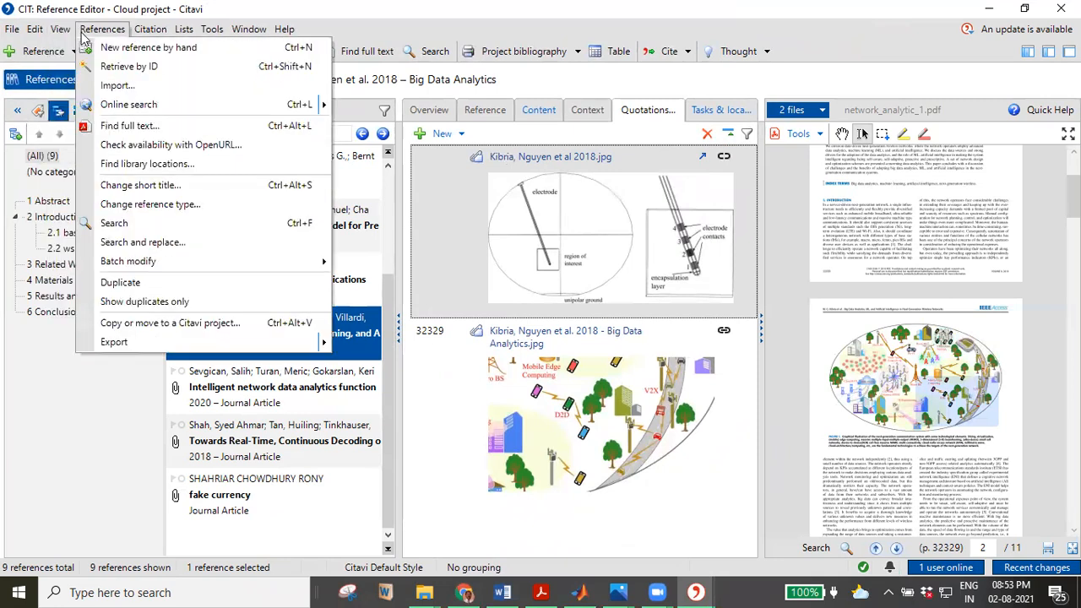
left_click(84, 432)
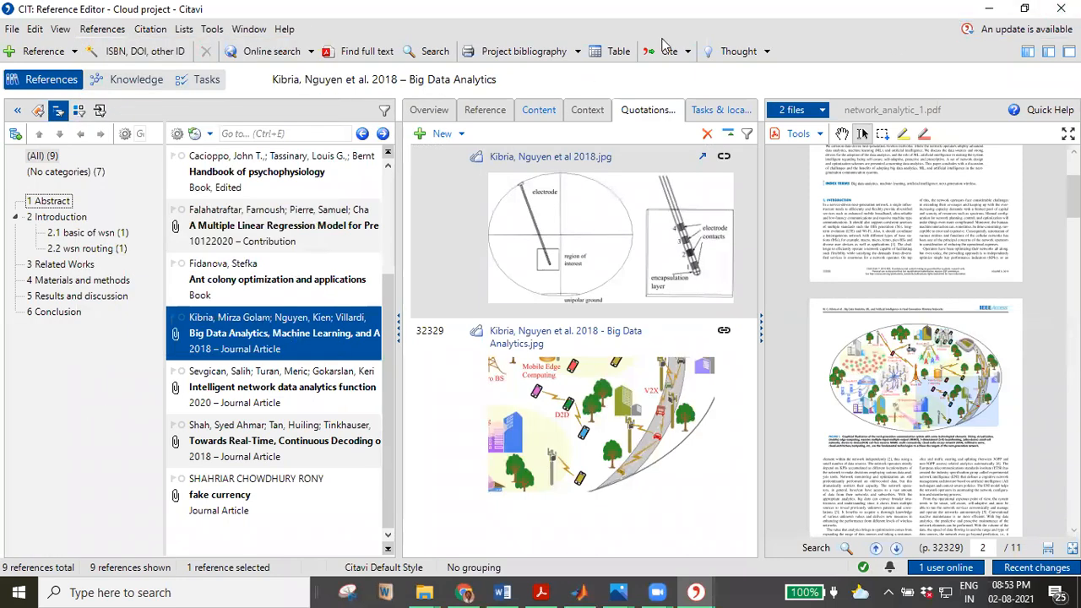
Close the CIT and 8-9 project windows and relaunch Citavi 6 from the desktop.
left_click(1062, 9)
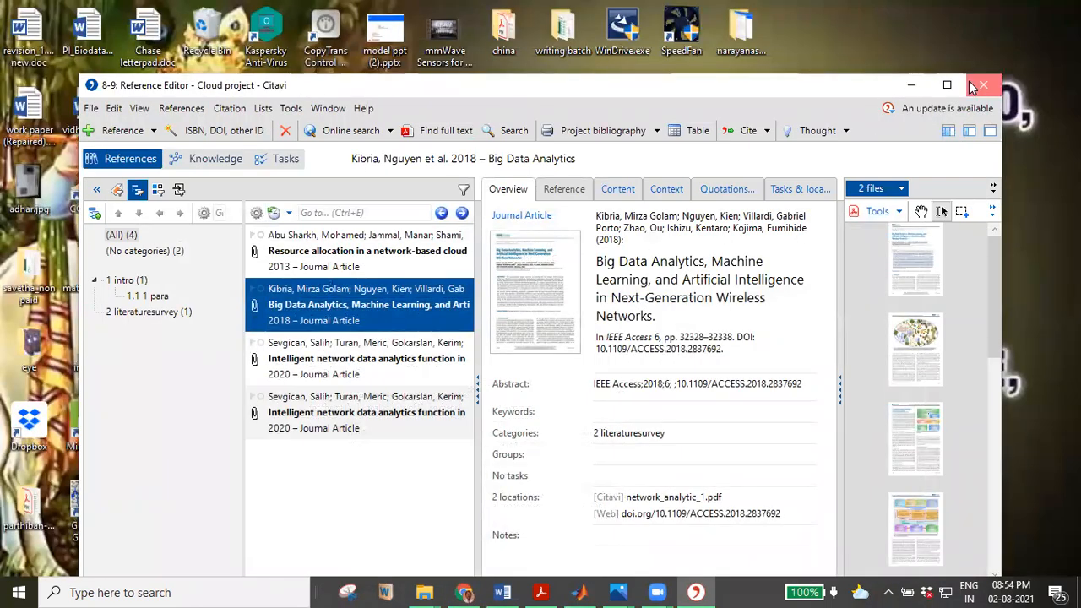
left_click(973, 87)
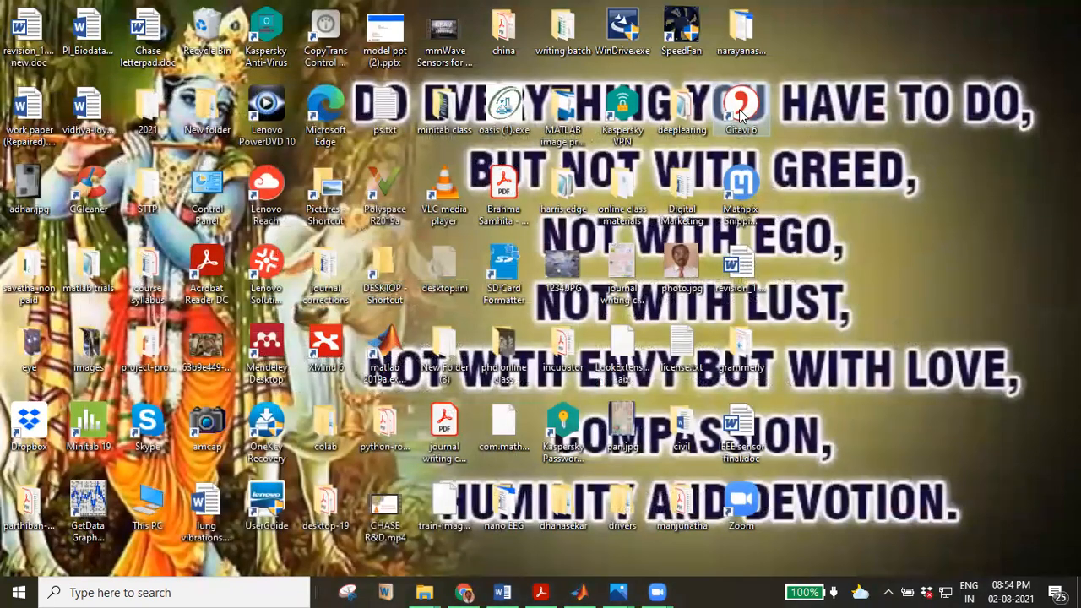
double_click(739, 114)
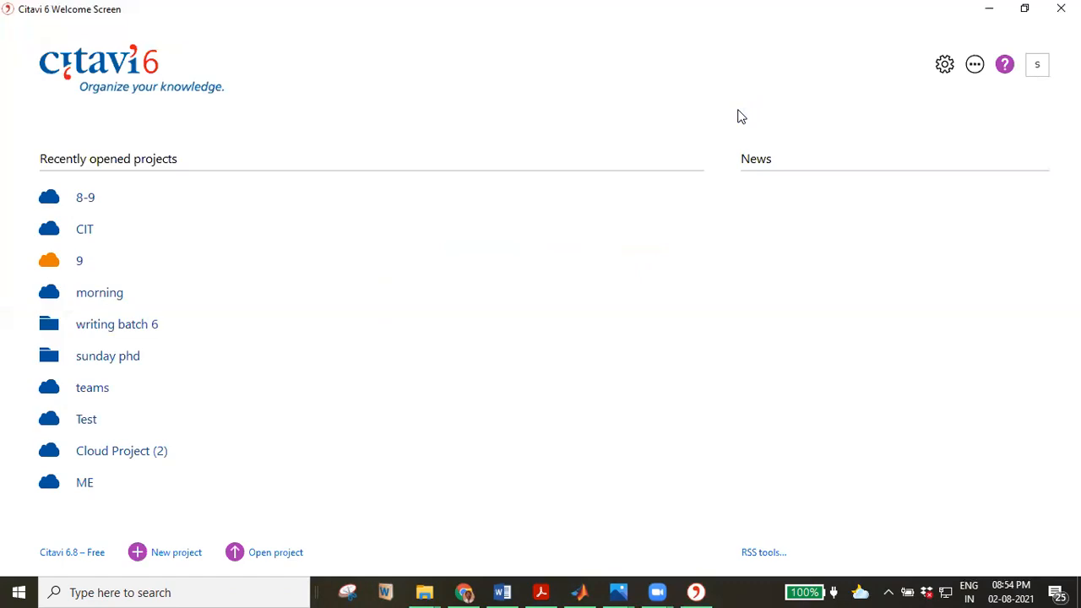
Create a new cloud project named 'shanker' with 'Share after project creation' ticked.
left_click(164, 557)
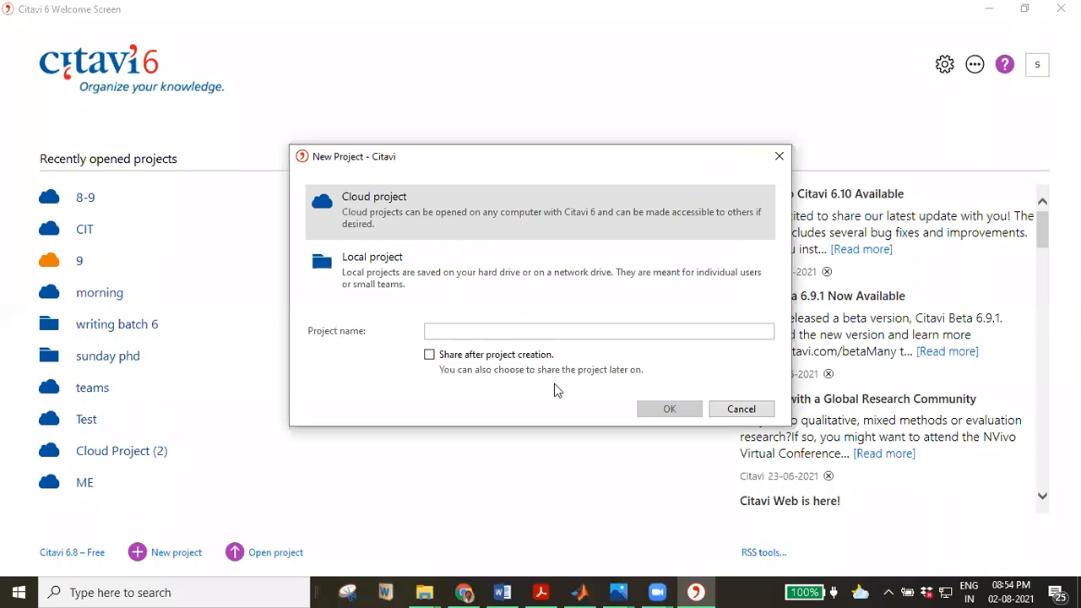
left_click(492, 329)
type("ssh")
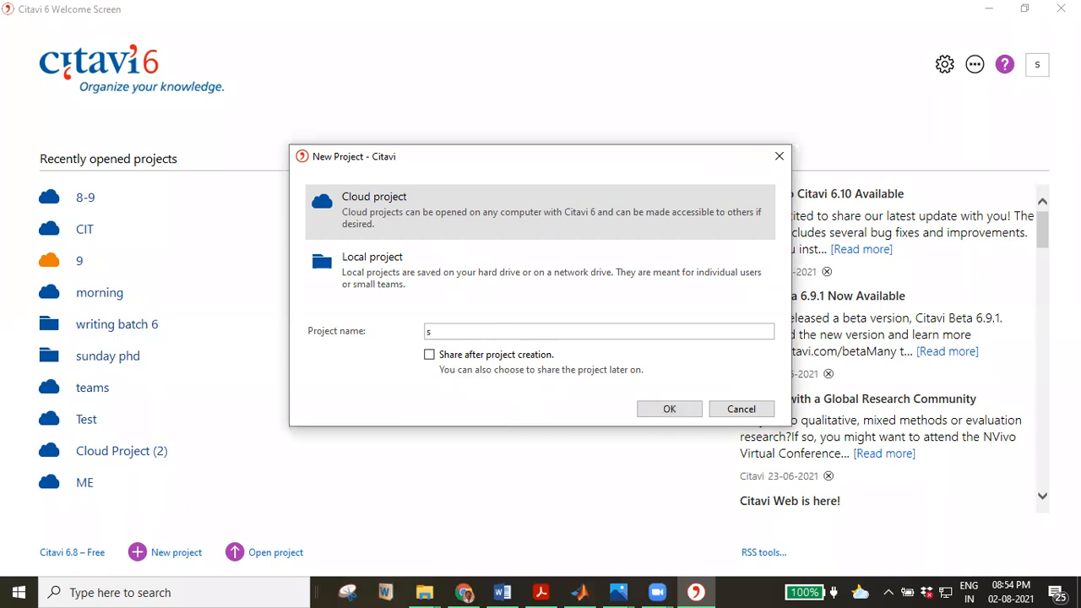
right_click(492, 329)
key("BackSpace")
key("BackSpace")
key("BackSpace")
type("a")
key("BackSpace")
type("shanker")
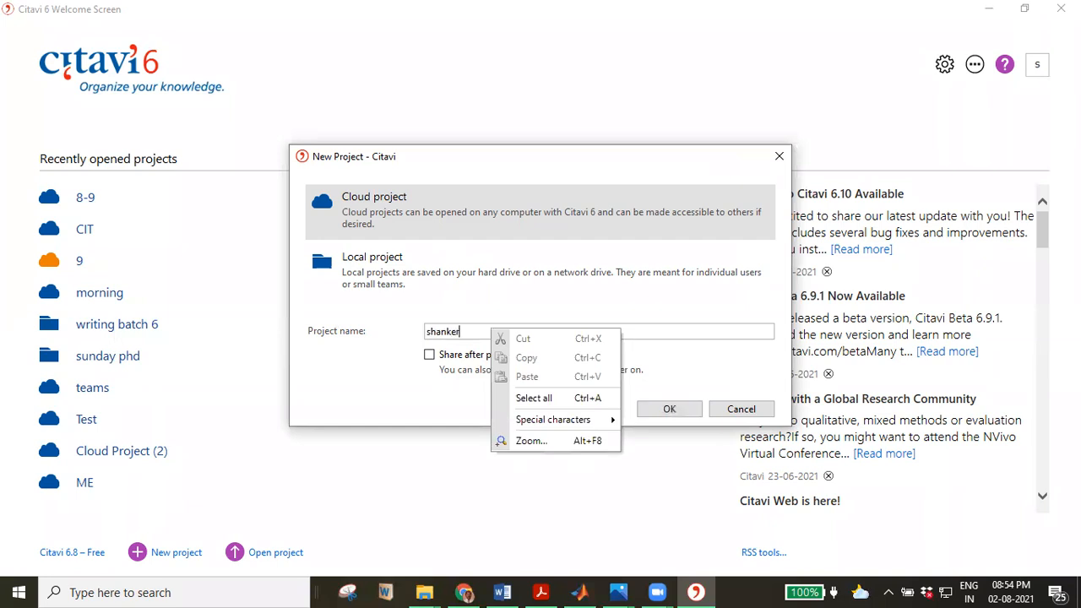
left_click(409, 405)
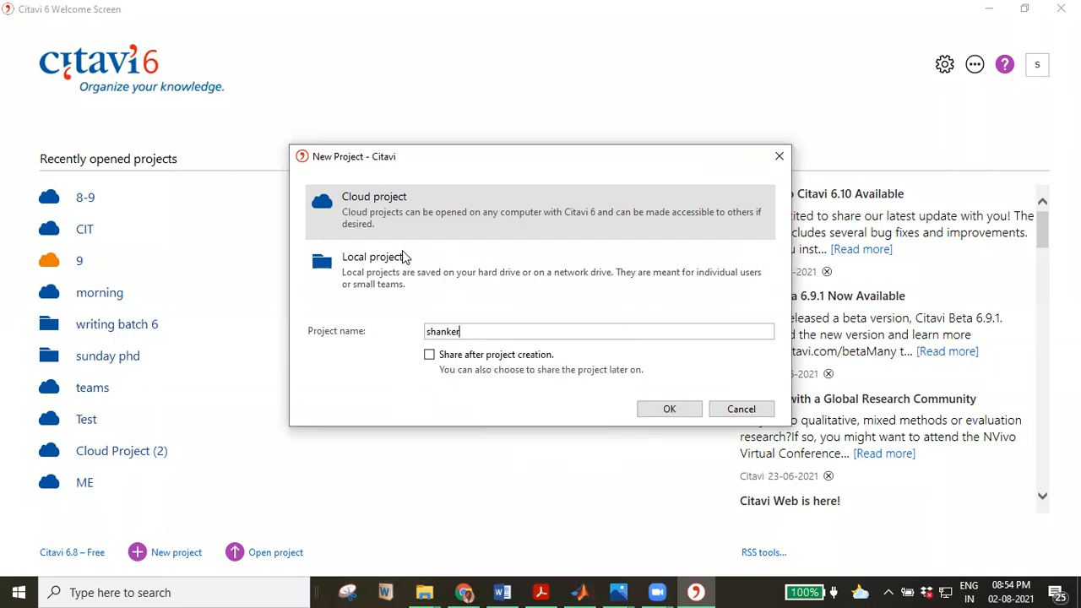
left_click(429, 355)
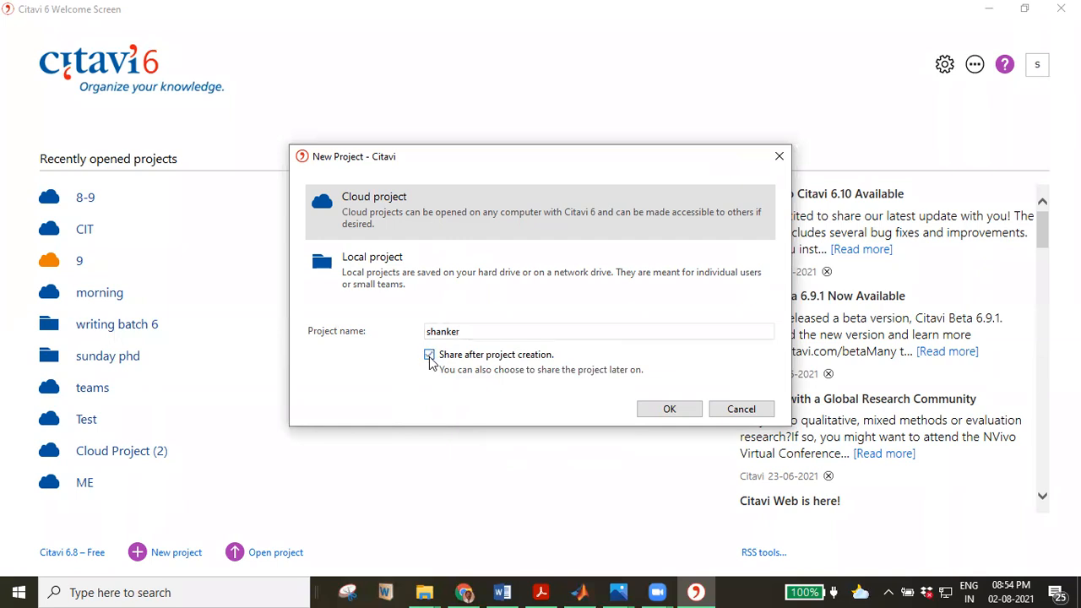
left_click(667, 410)
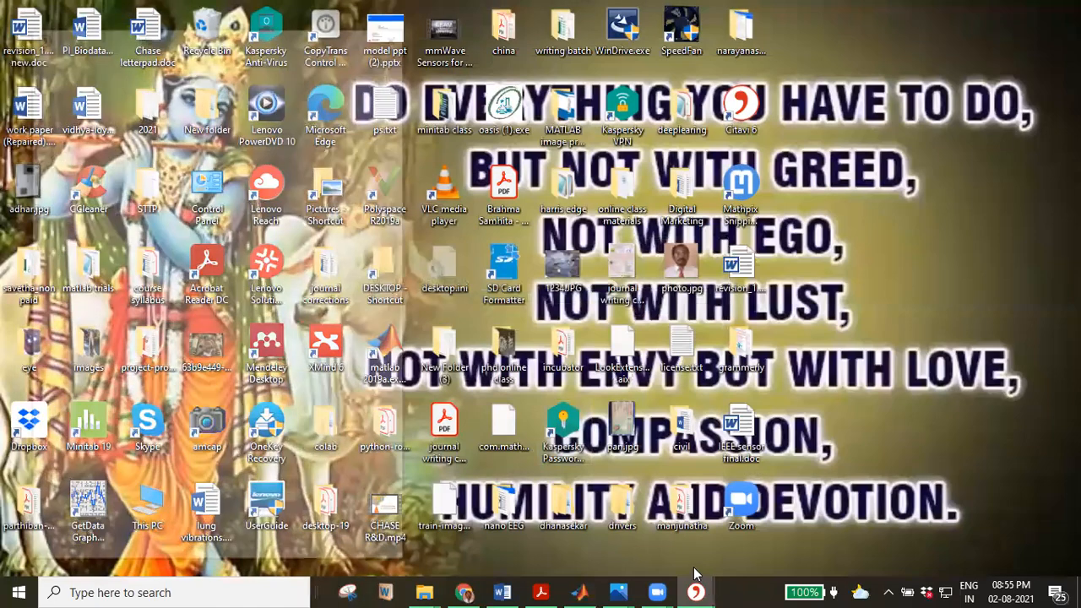
Bring the shanker project window forward and enter the invitee's e-mail address in Team members.
mouse_move(696, 589)
left_click(699, 562)
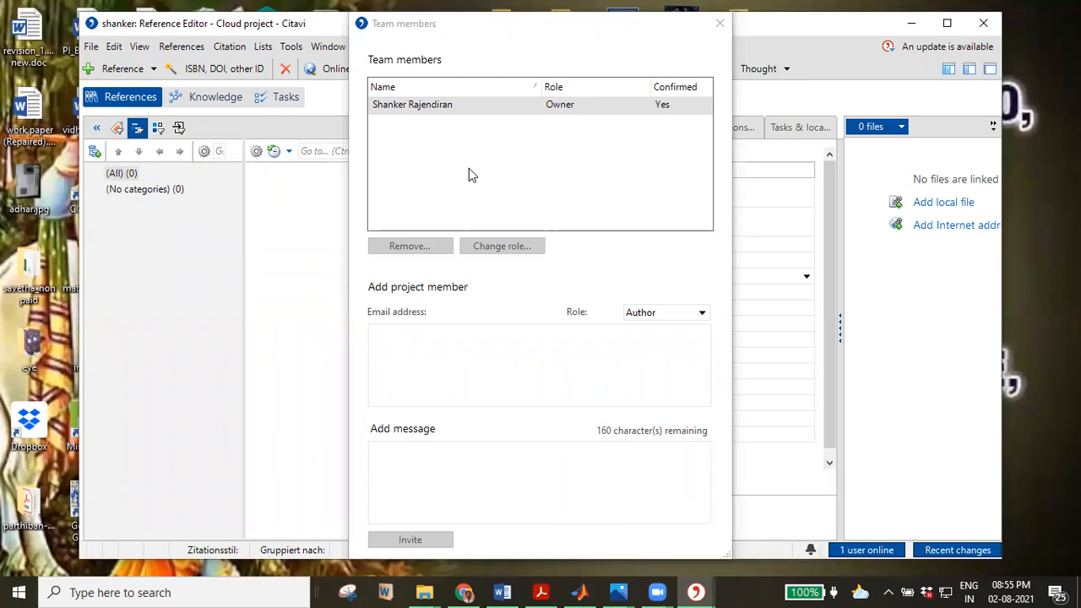
left_click(413, 329)
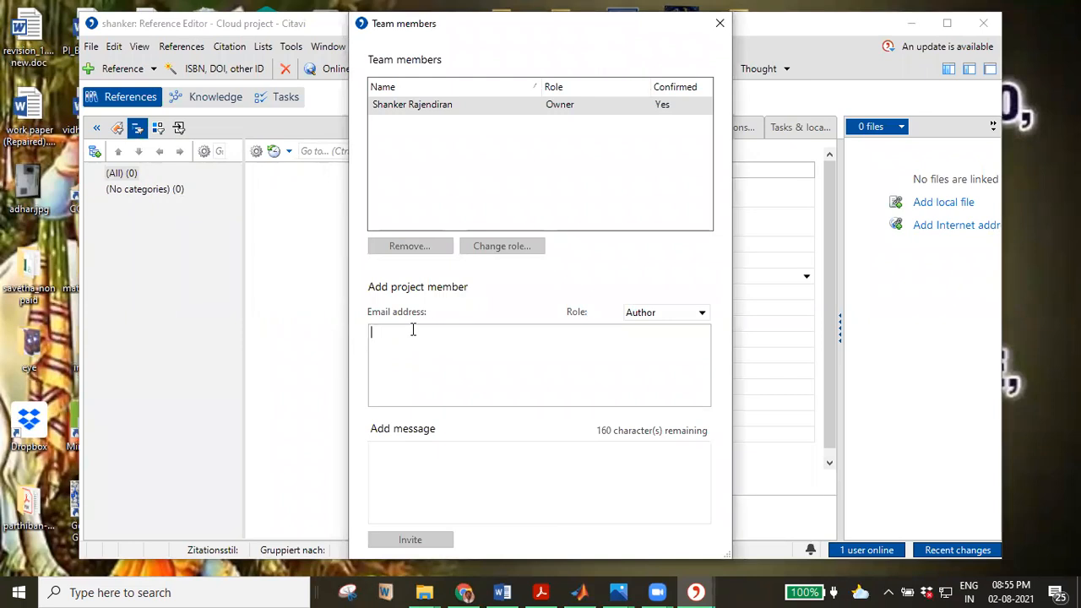
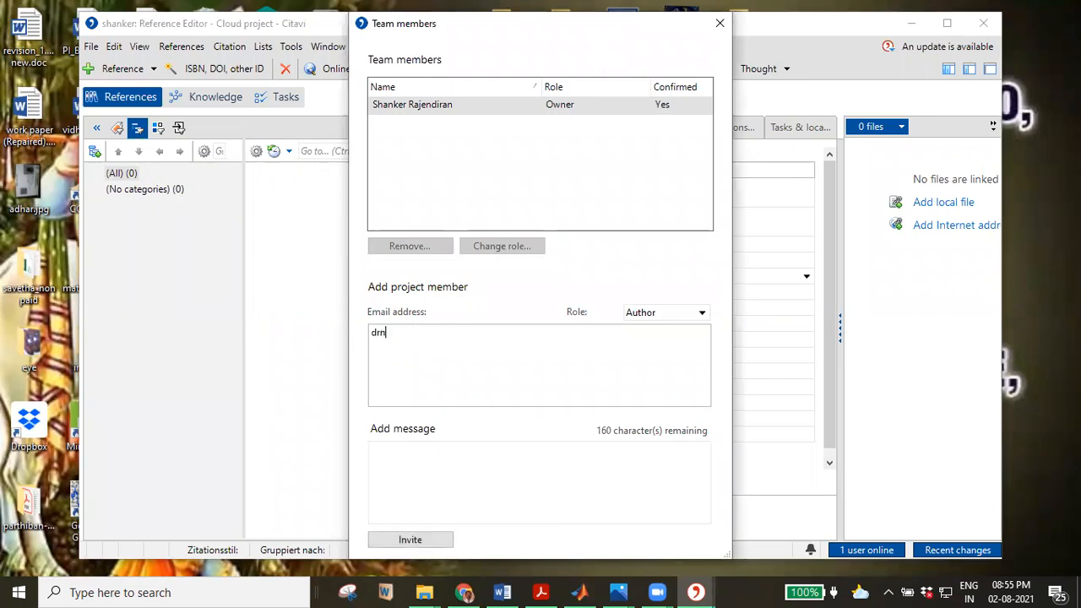
Add the message 'join', send the invitation, and confirm it was sent.
left_click(407, 495)
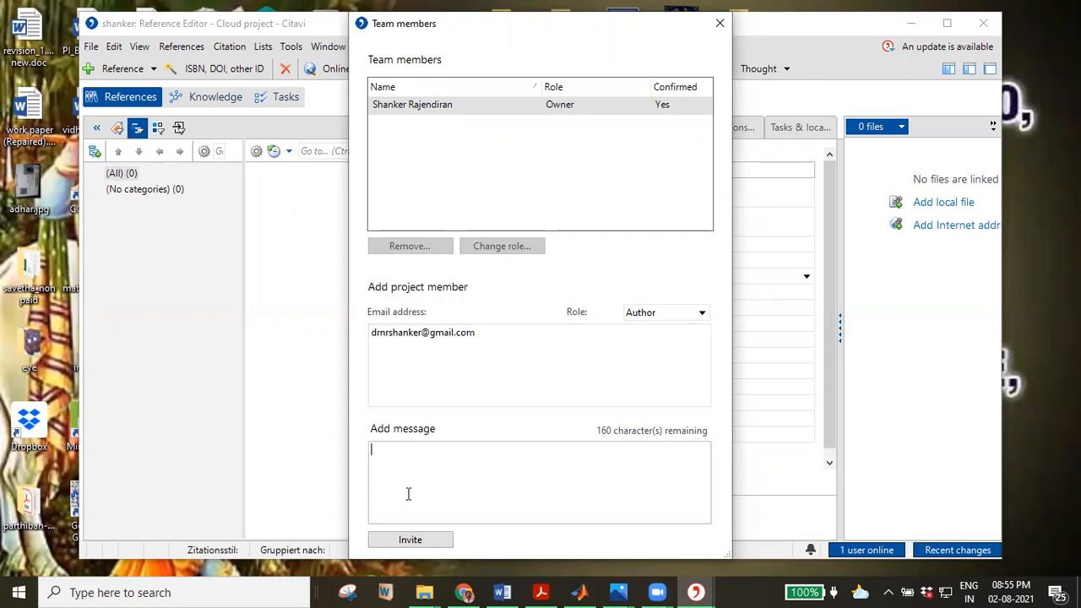
type("join")
left_click(409, 541)
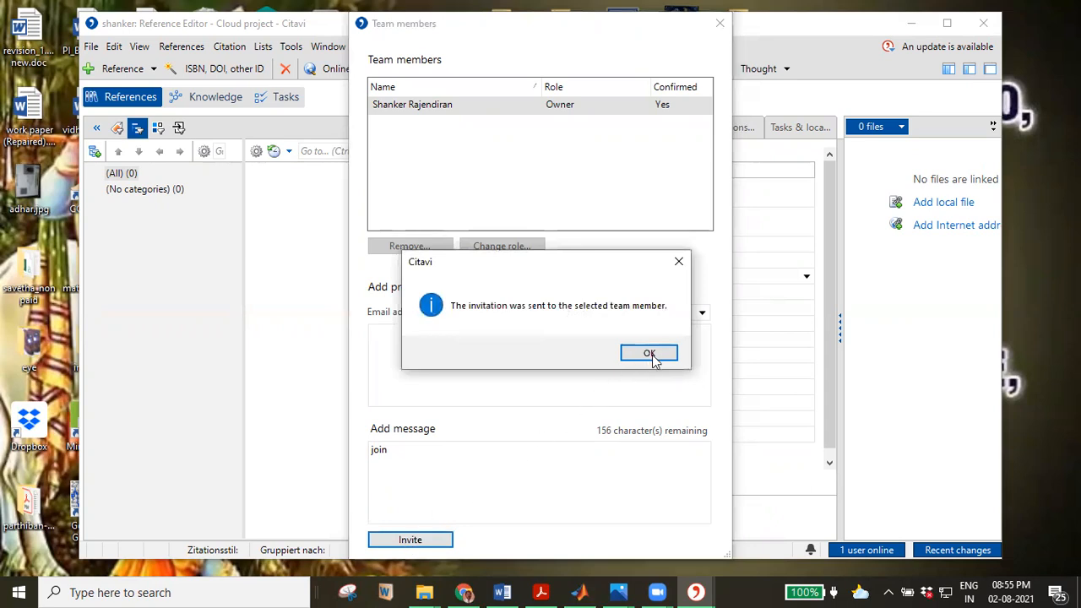
left_click(649, 355)
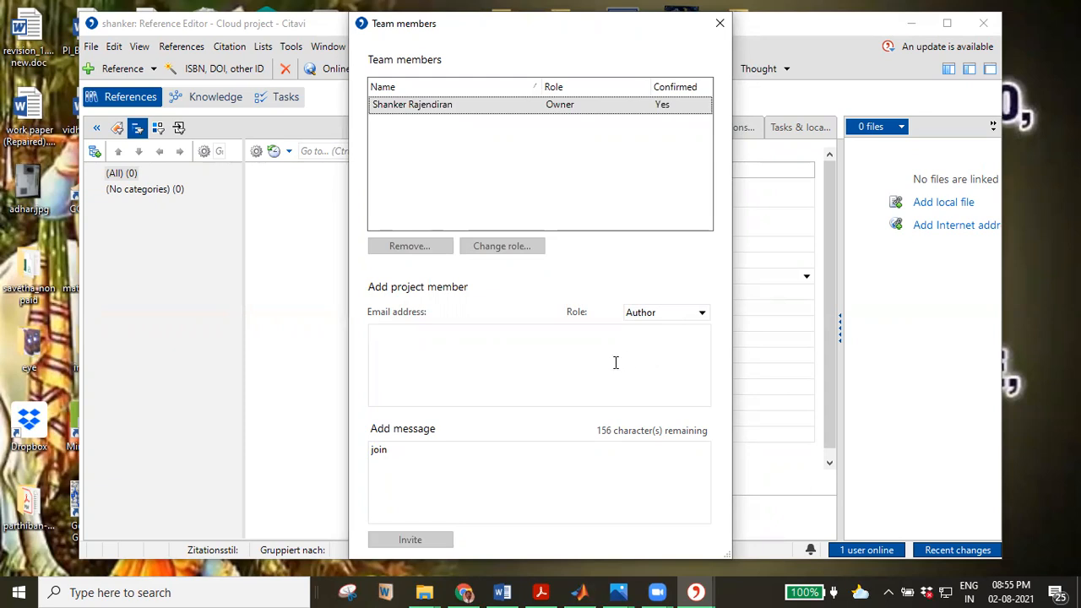
left_click(464, 592)
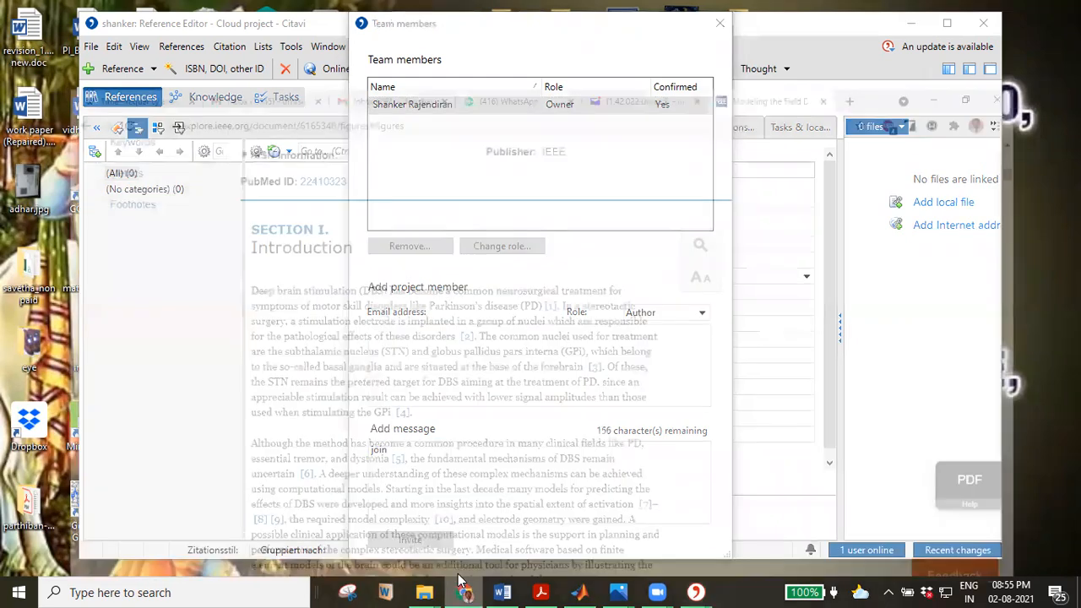
Open the Gmail inbox in Chrome and check the Primary and Social categories.
left_click(378, 18)
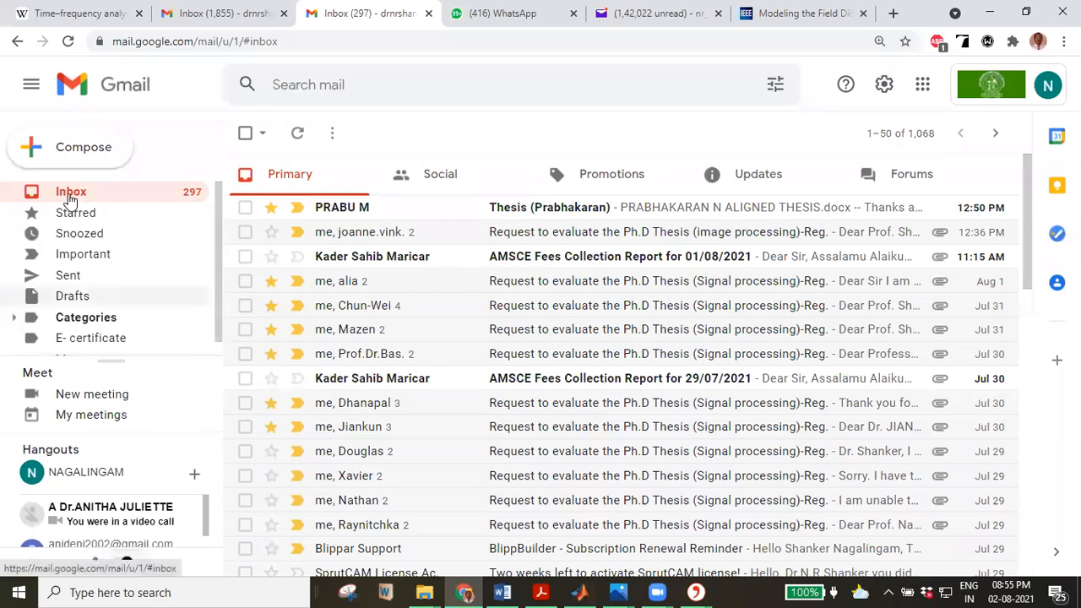
left_click(446, 184)
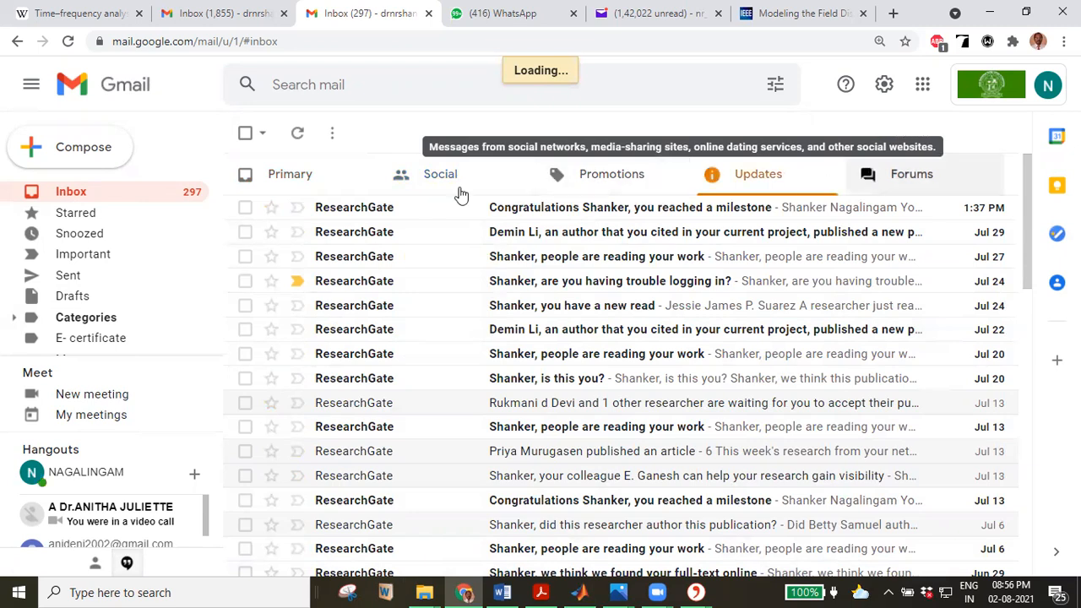
left_click(307, 178)
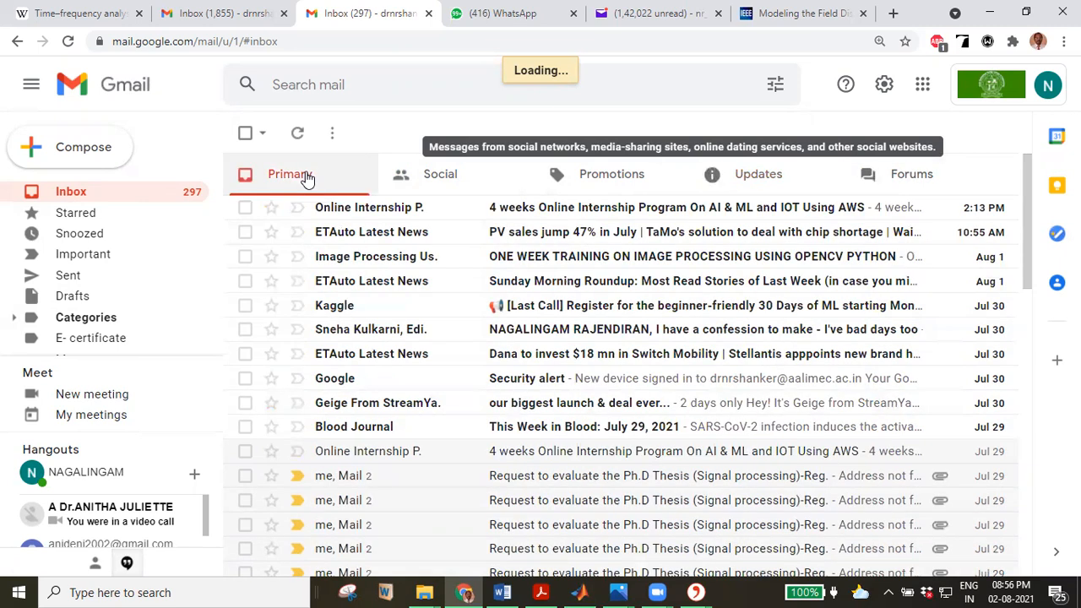
left_click(414, 176)
left_click(272, 175)
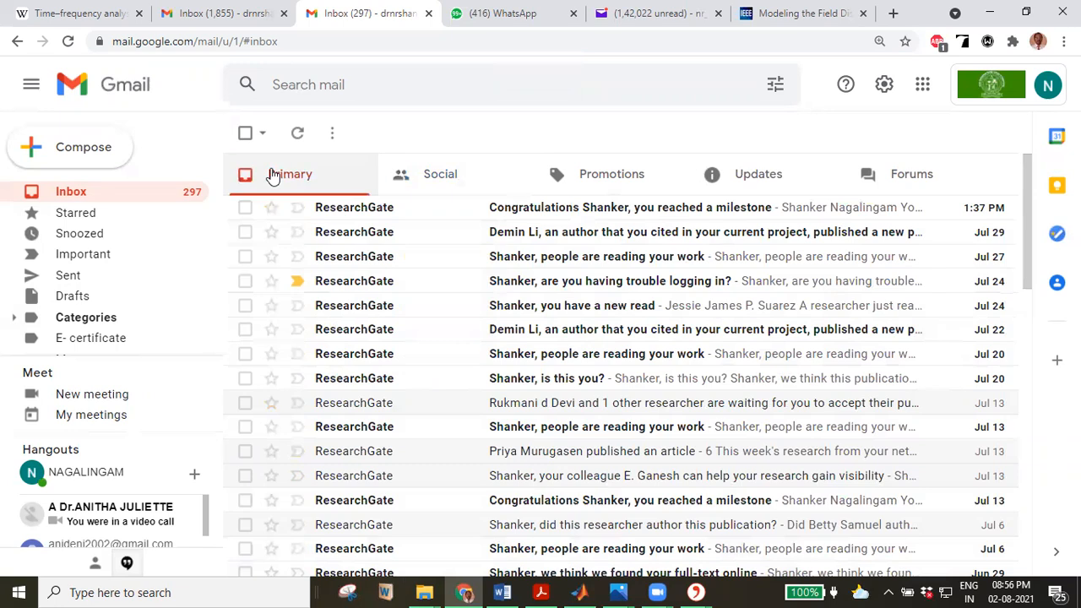
left_click(715, 34)
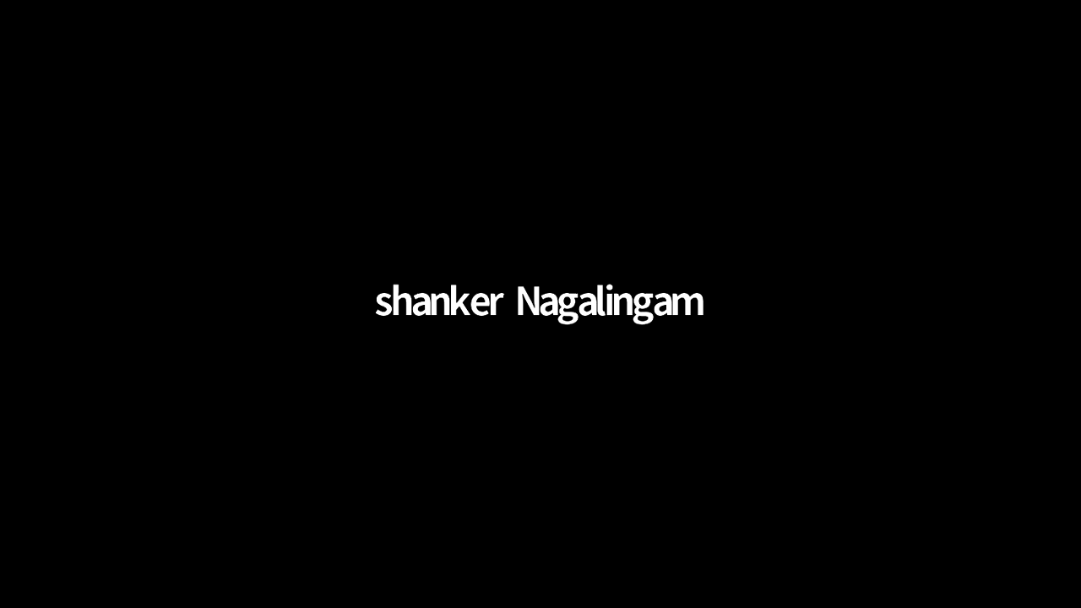